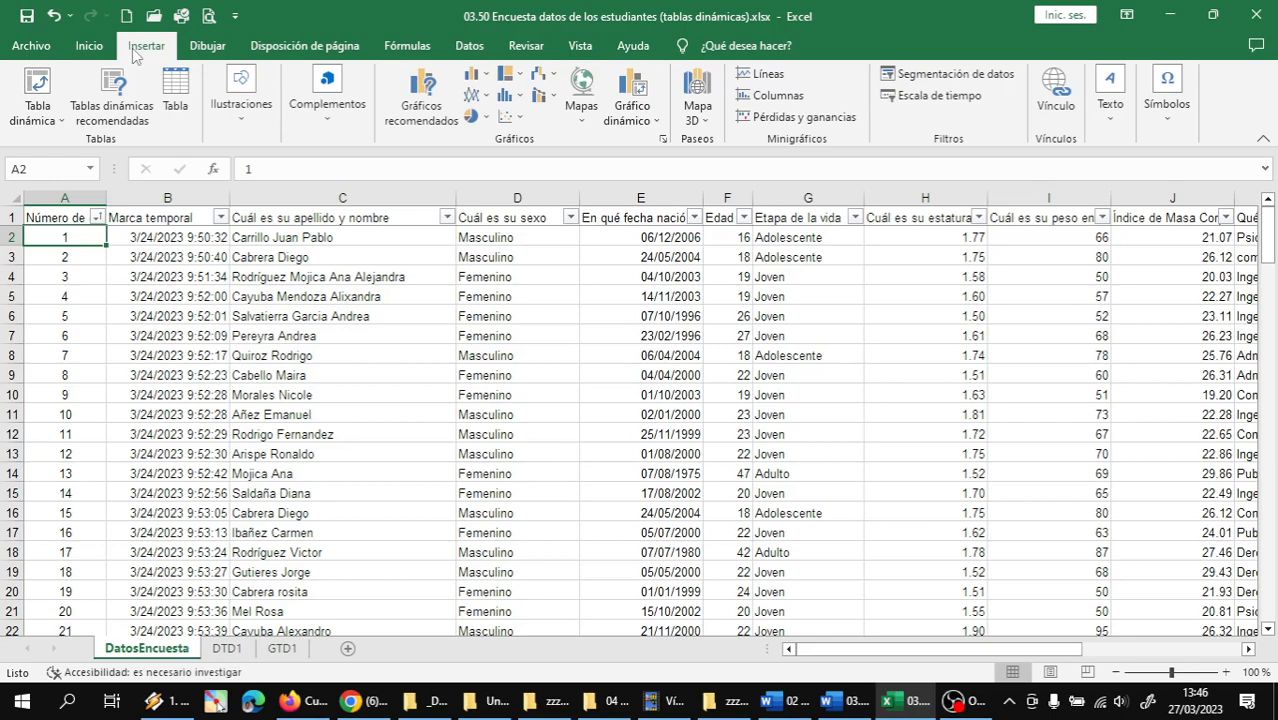
- Create a blank pivot table from the survey data on a new sheet and add Índice de Masa Corporal as a value
left_click(103, 121)
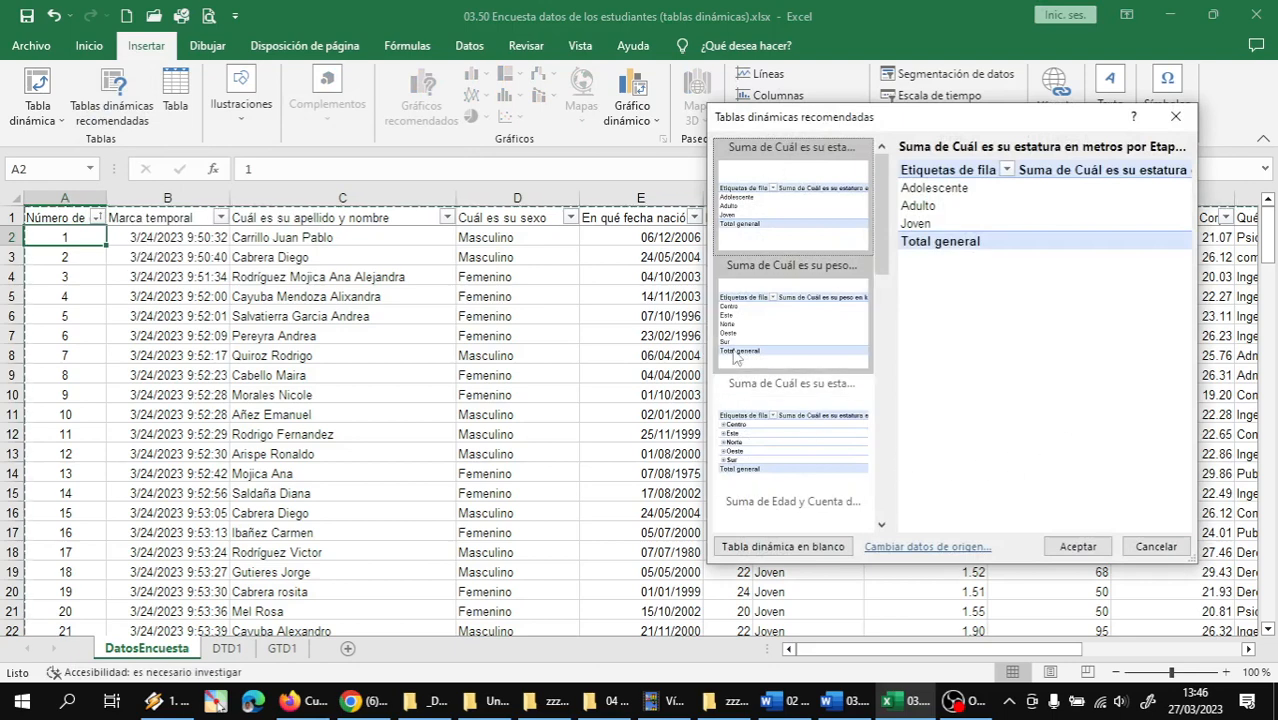
left_click(773, 557)
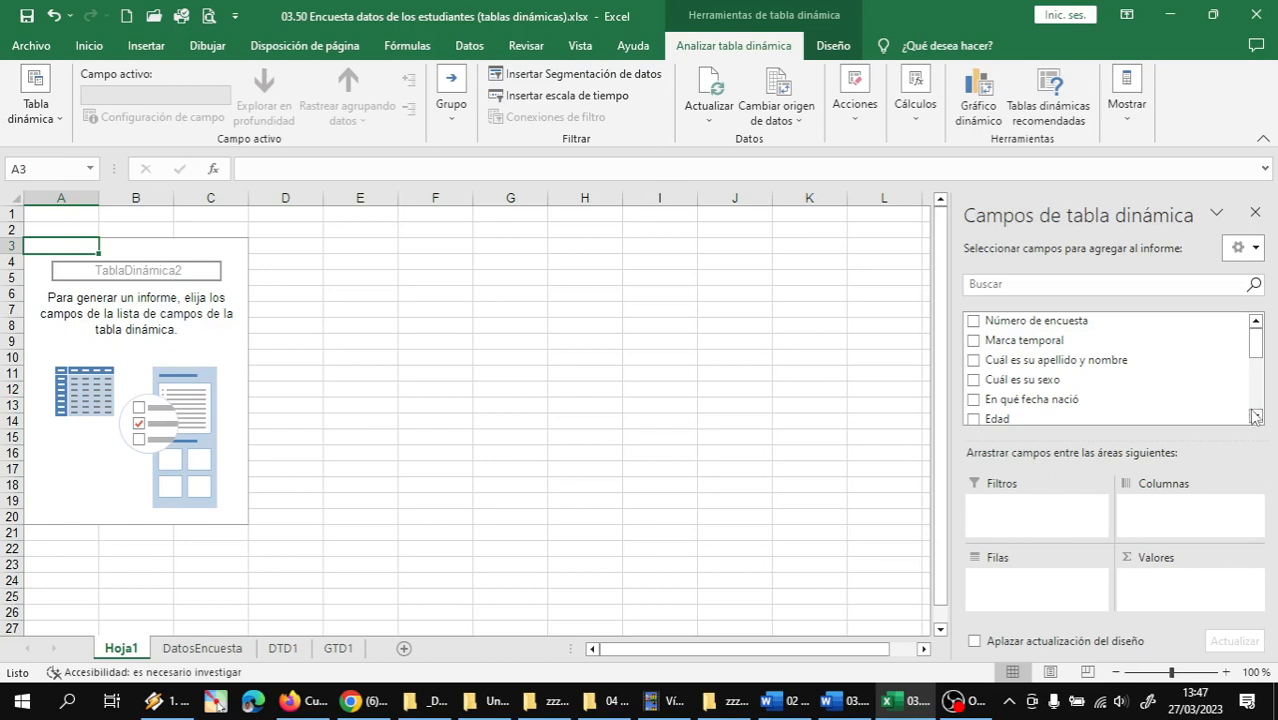
left_click_drag(1256, 416, 1256, 416)
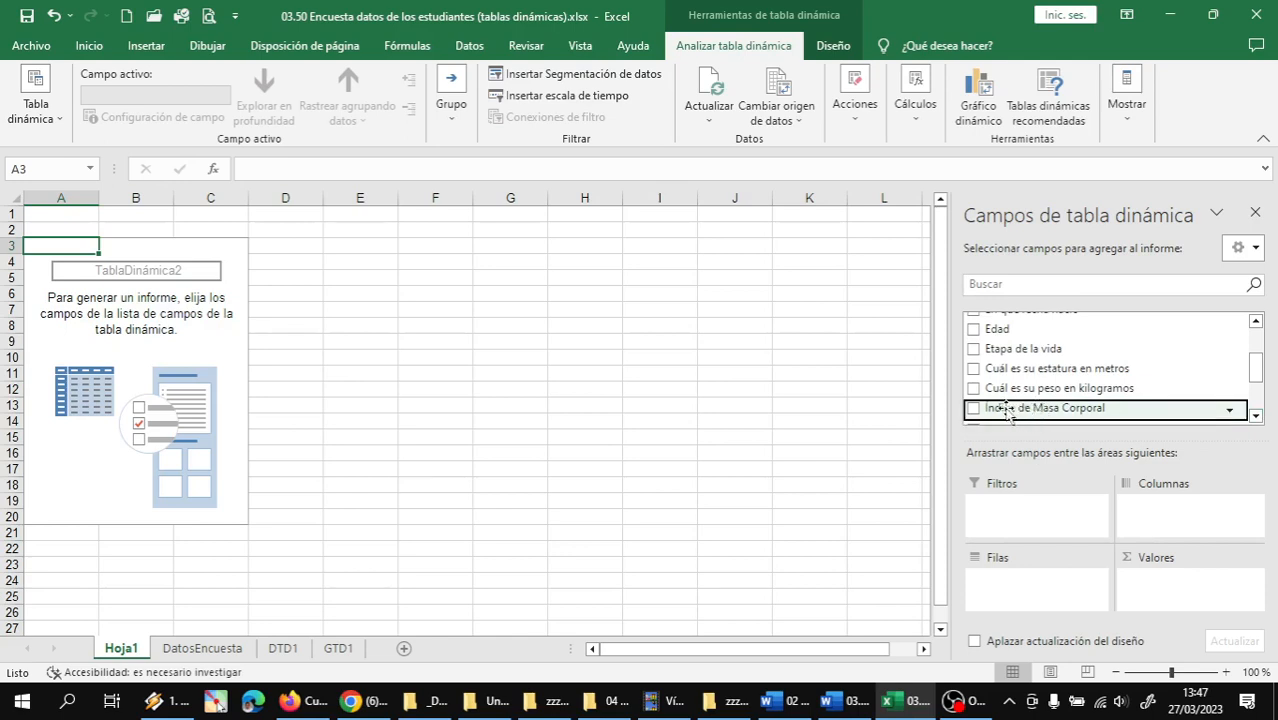
left_click_drag(1008, 410, 1200, 601)
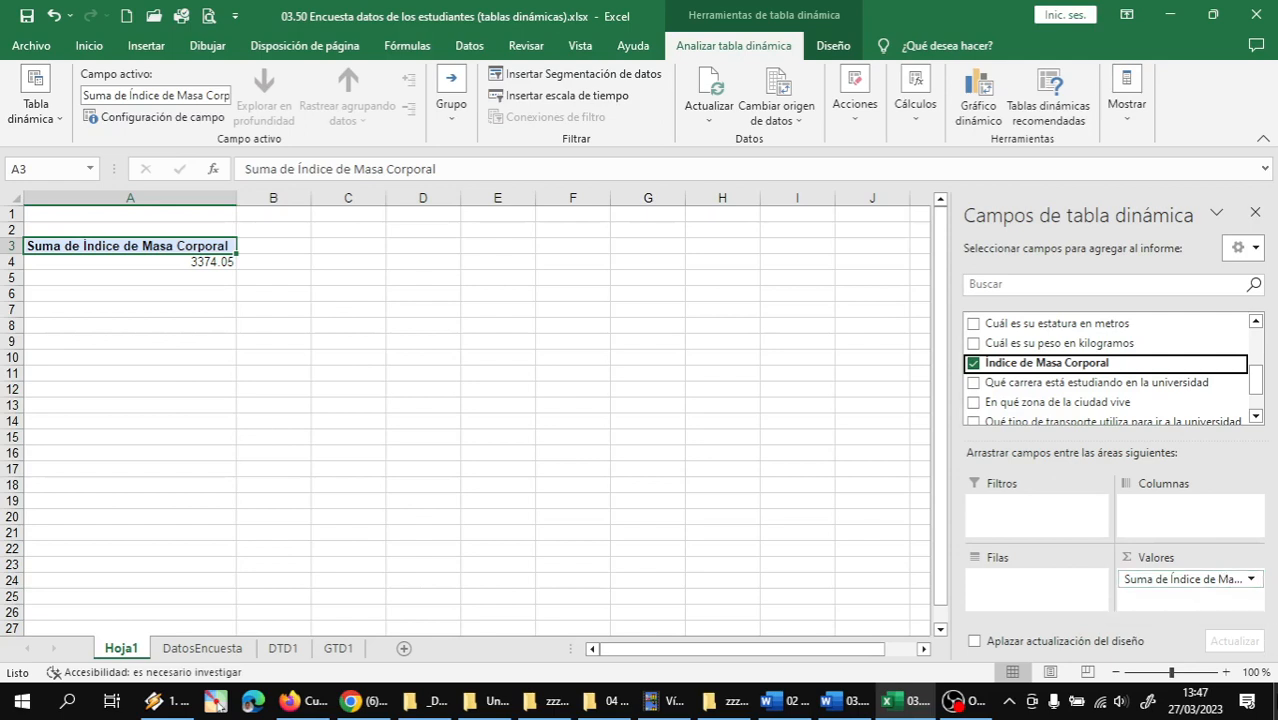
- Summarize the Índice de Masa Corporal value field by Recuento
left_click(1251, 580)
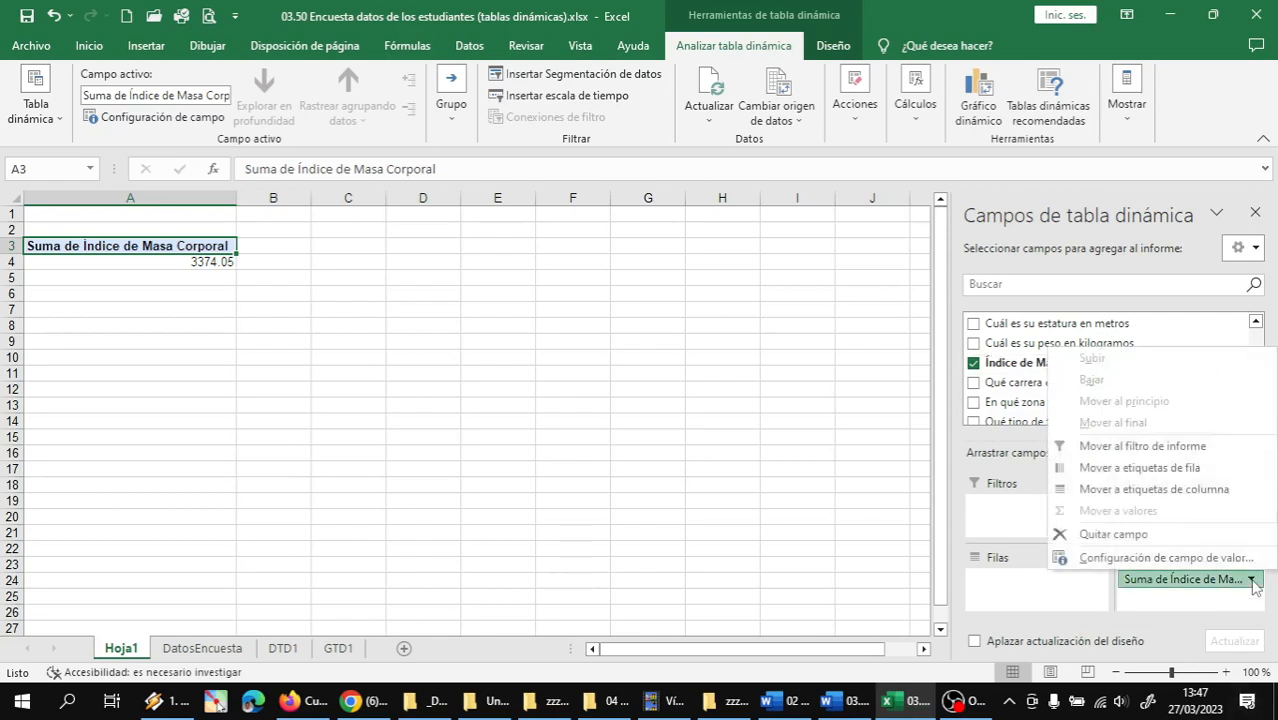
left_click(1121, 559)
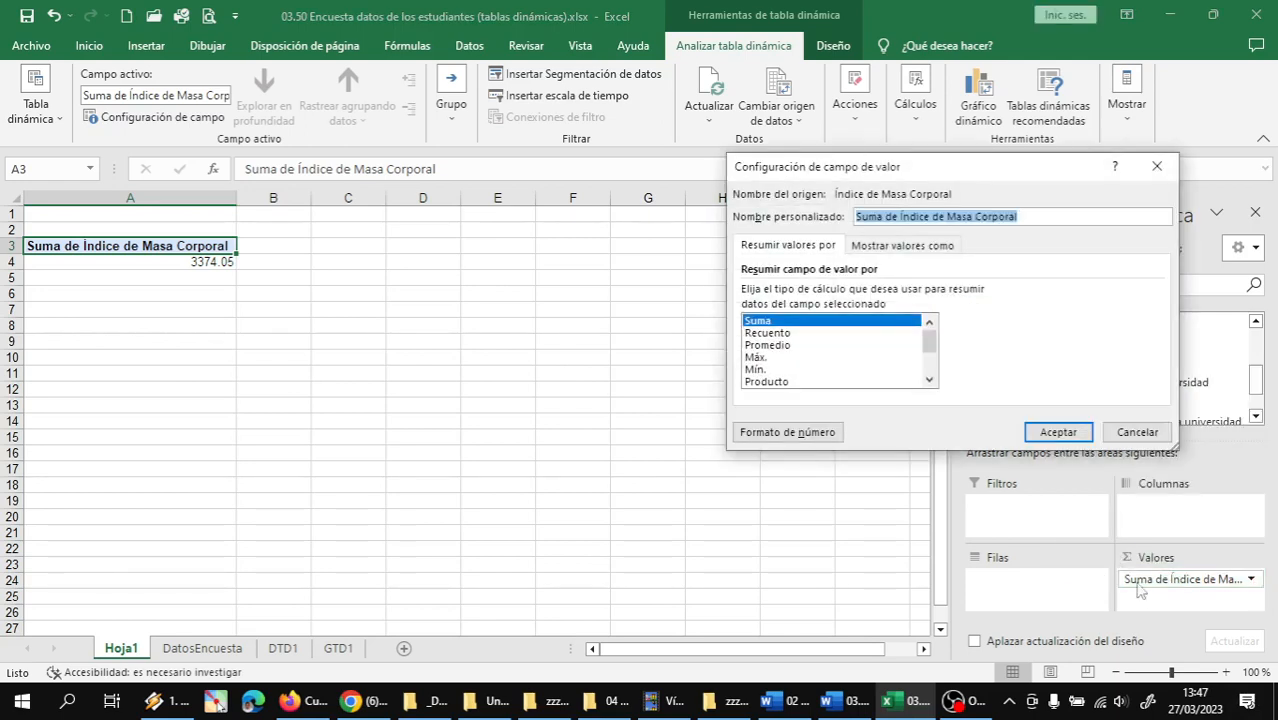
left_click(770, 334)
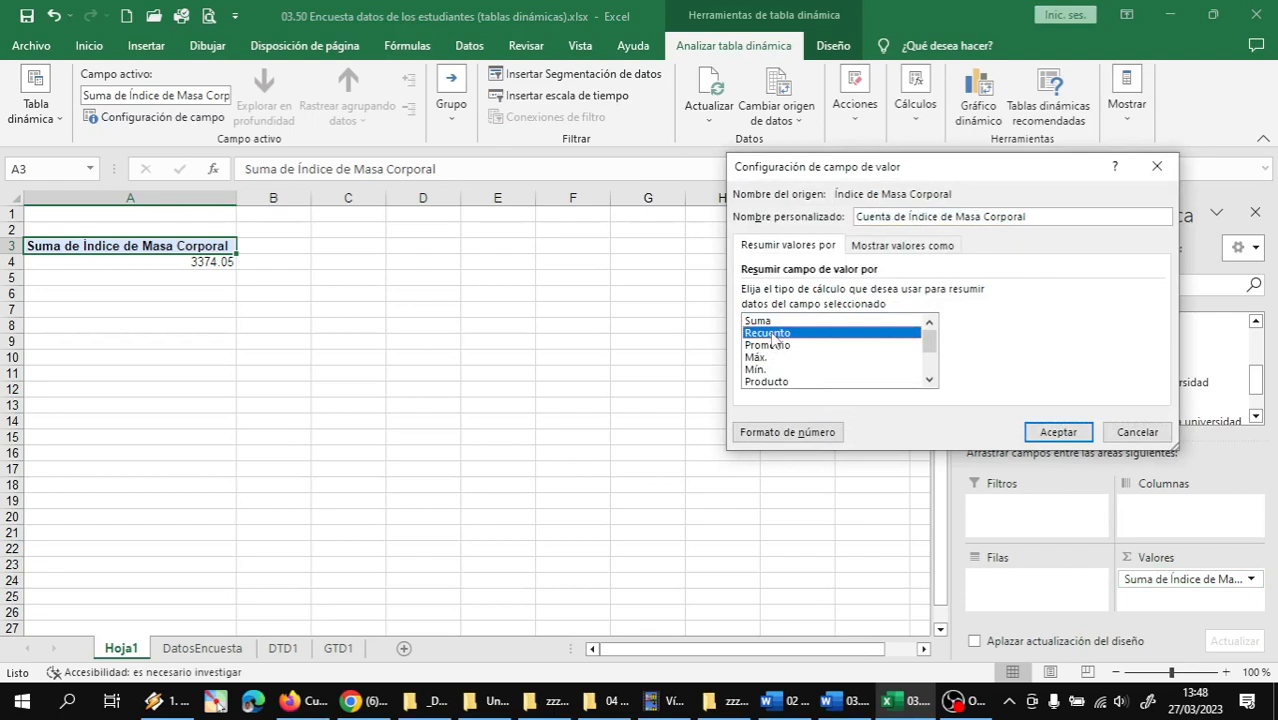
left_click(1050, 436)
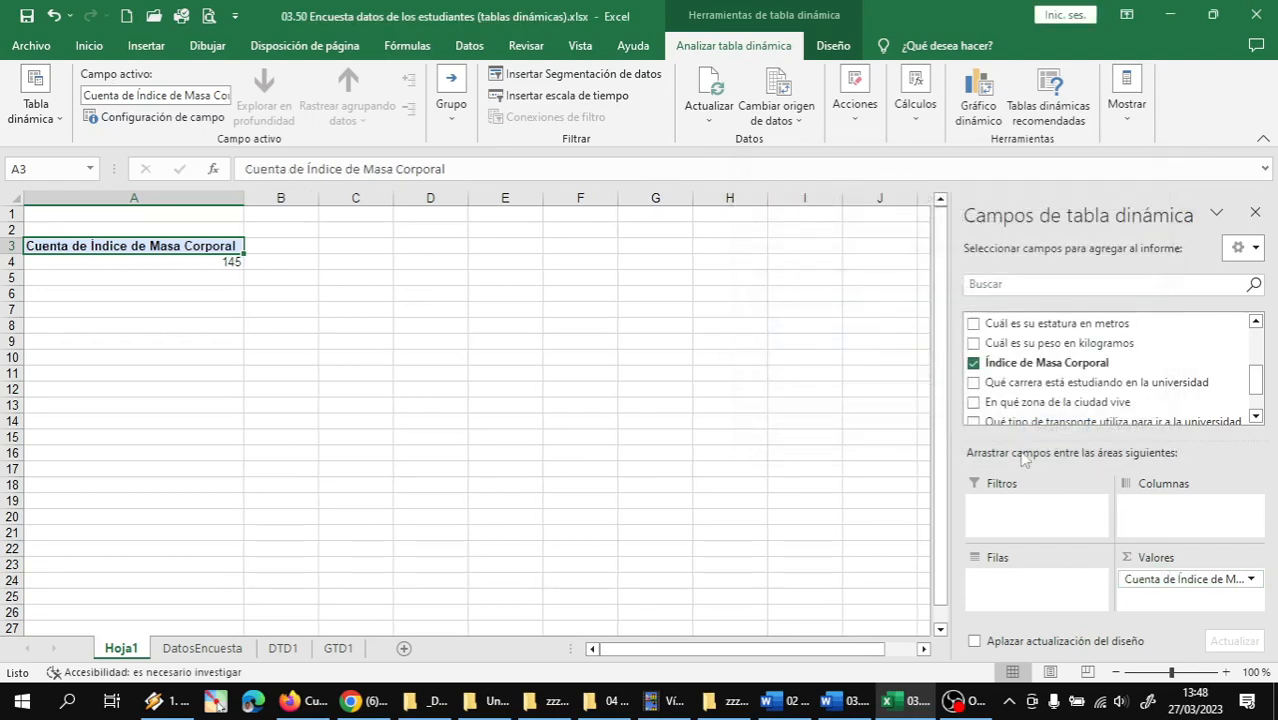
- Check the pivot table's count against the last survey number in the DatosEncuesta sheet
left_click(213, 263)
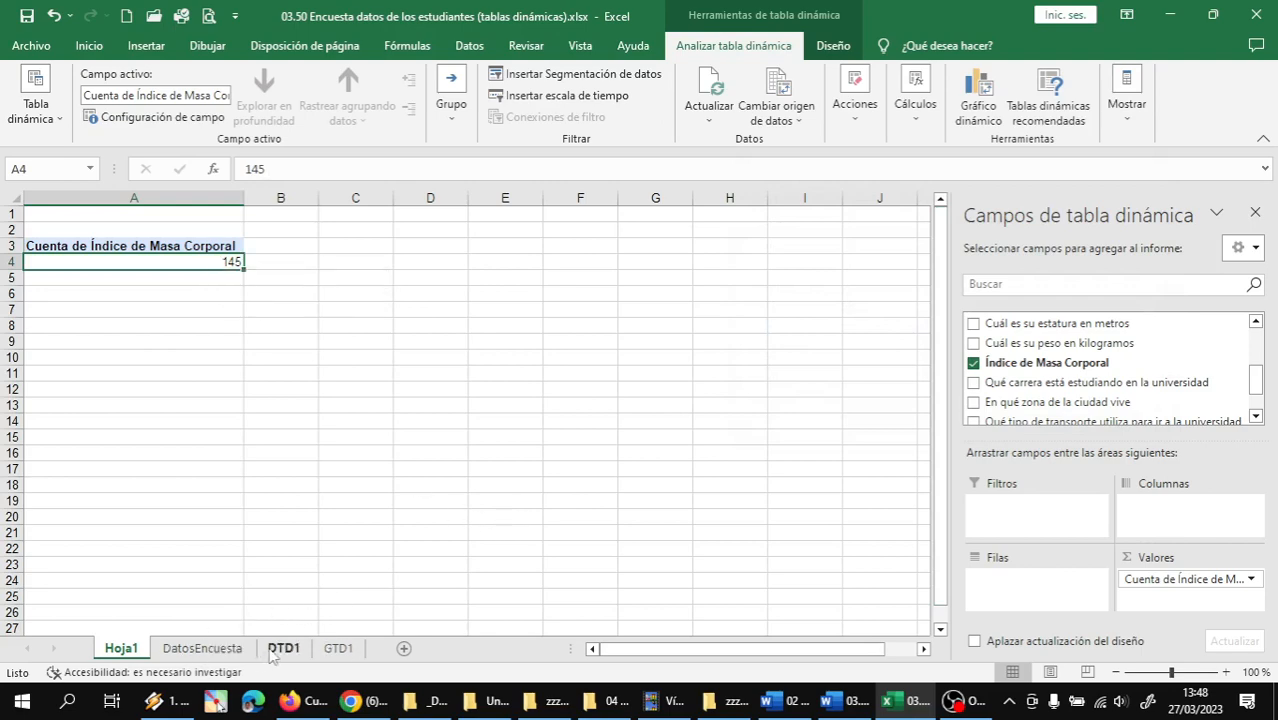
left_click(205, 649)
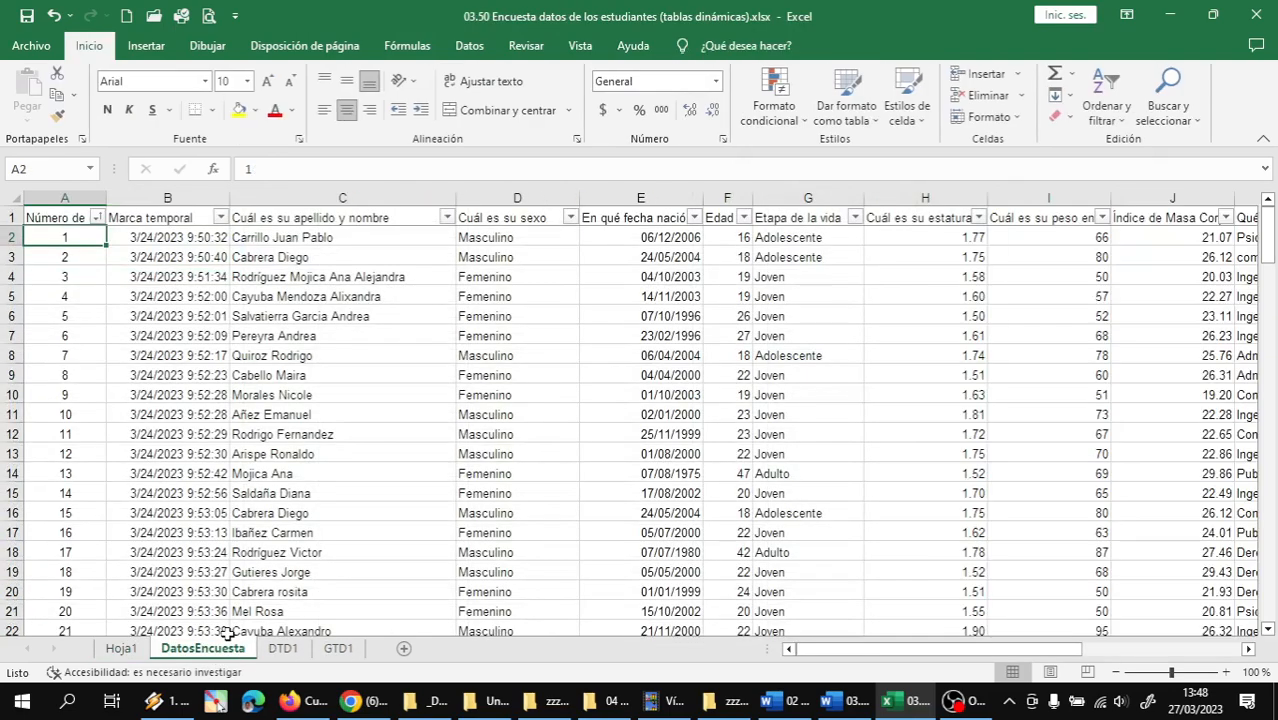
key("ctrl+Down")
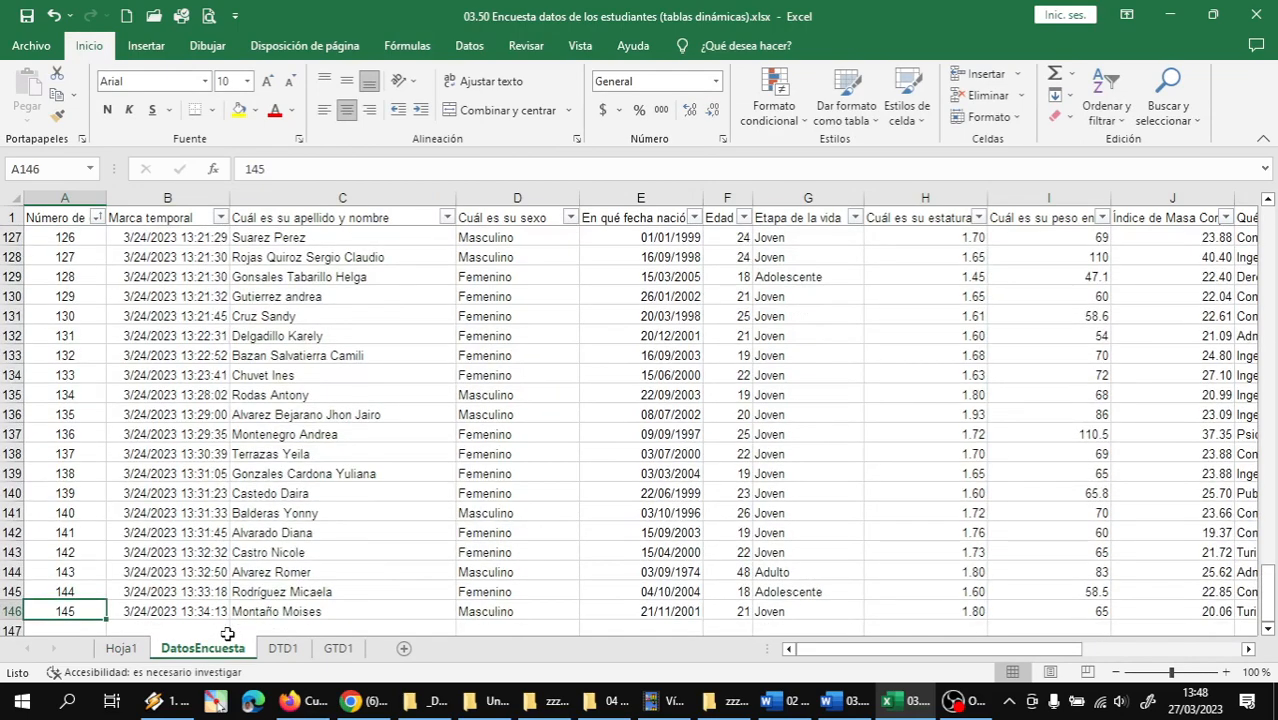
key("ctrl+Up")
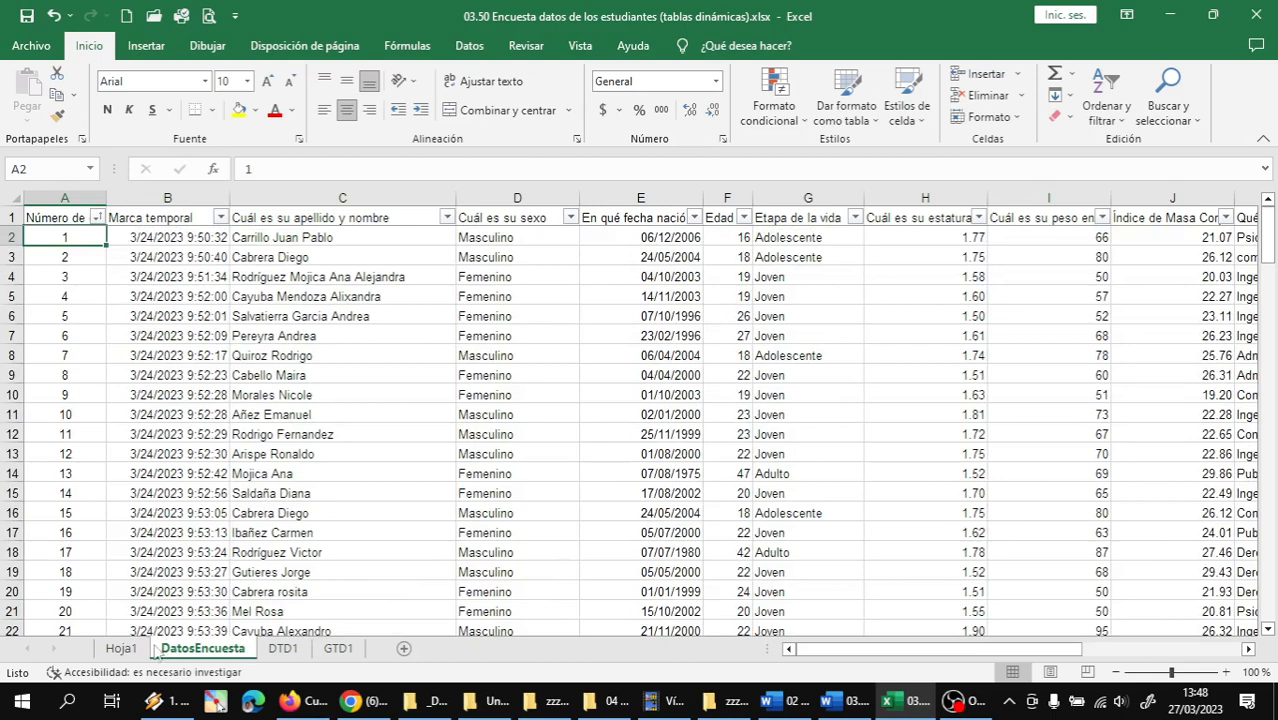
- Move sheet Hoja1 to the end, after GTD1, and rename it DTD2
left_click(121, 649)
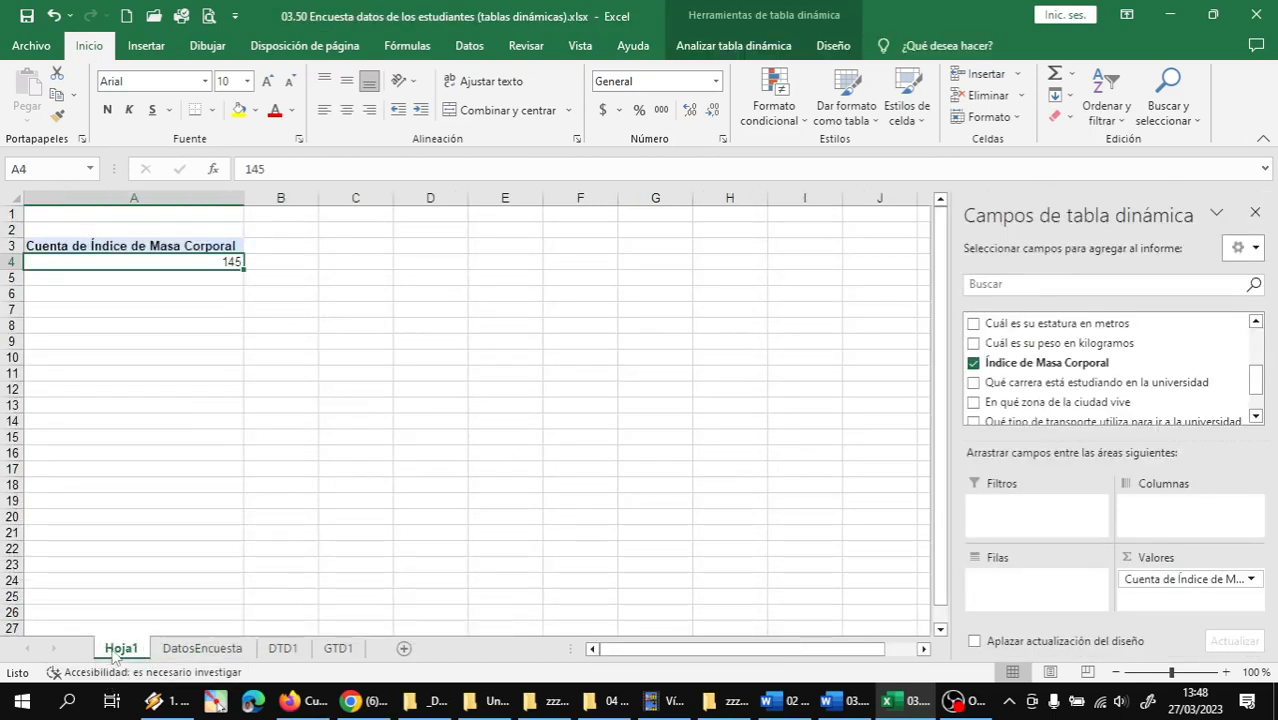
left_click_drag(114, 652, 385, 660)
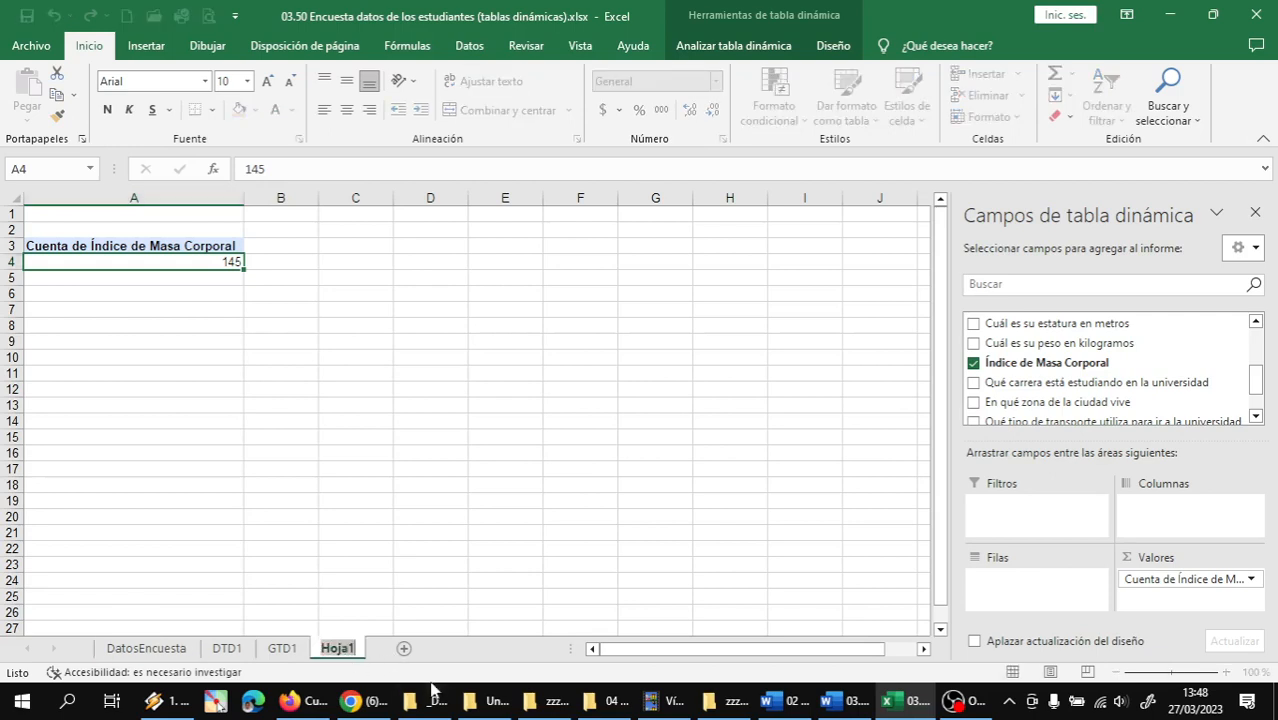
type("DTD")
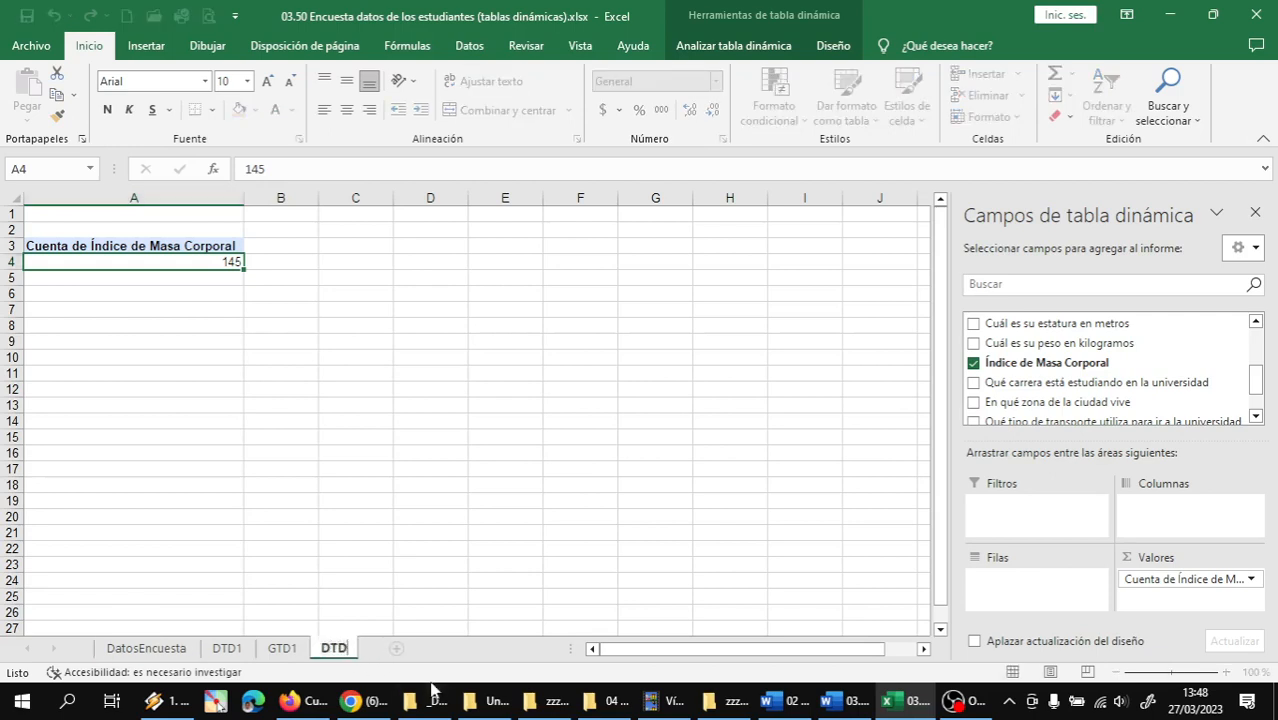
type("2")
key("Return")
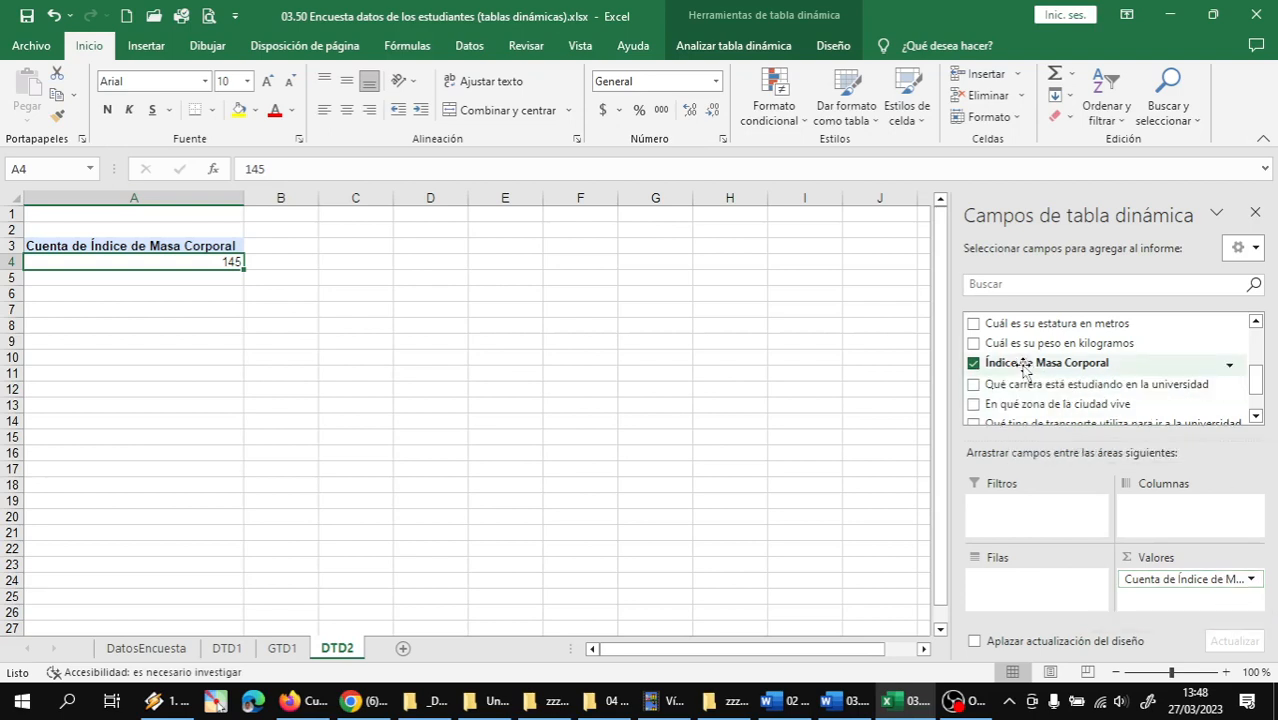
- Add Índice de Masa Corporal as a second value field and summarize it by Mín
left_click_drag(1024, 368, 1193, 608)
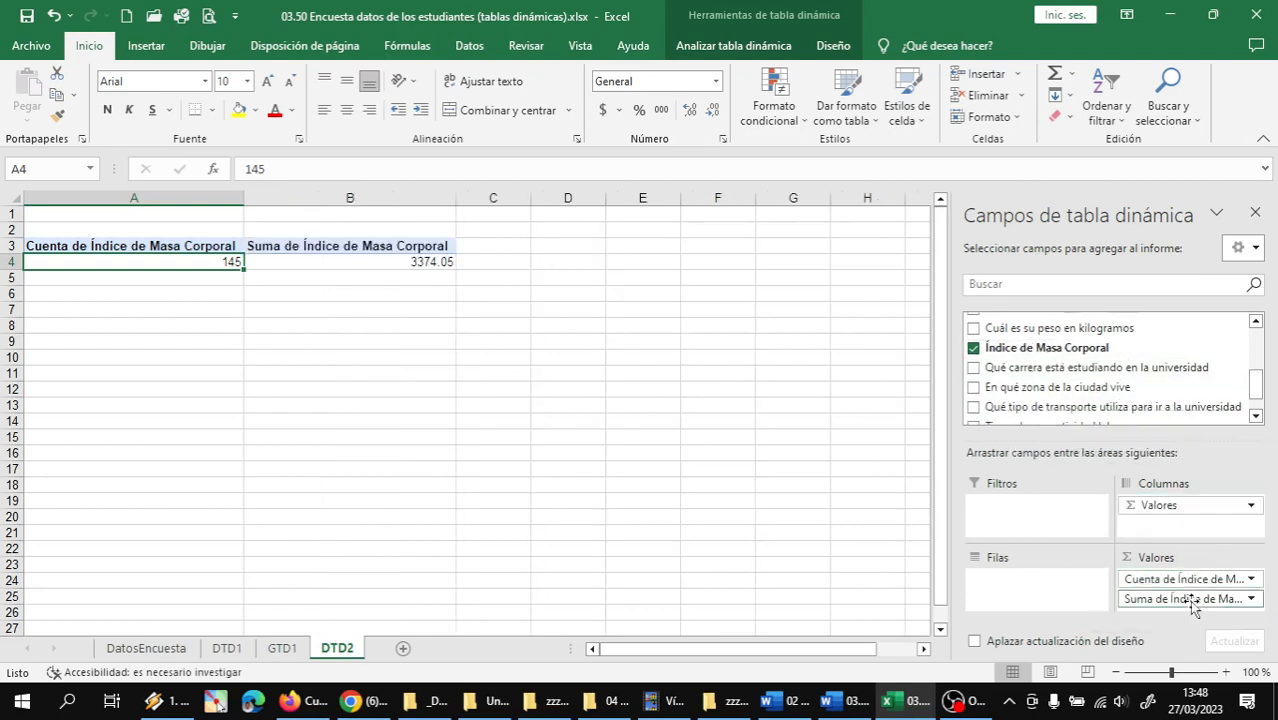
left_click(1251, 599)
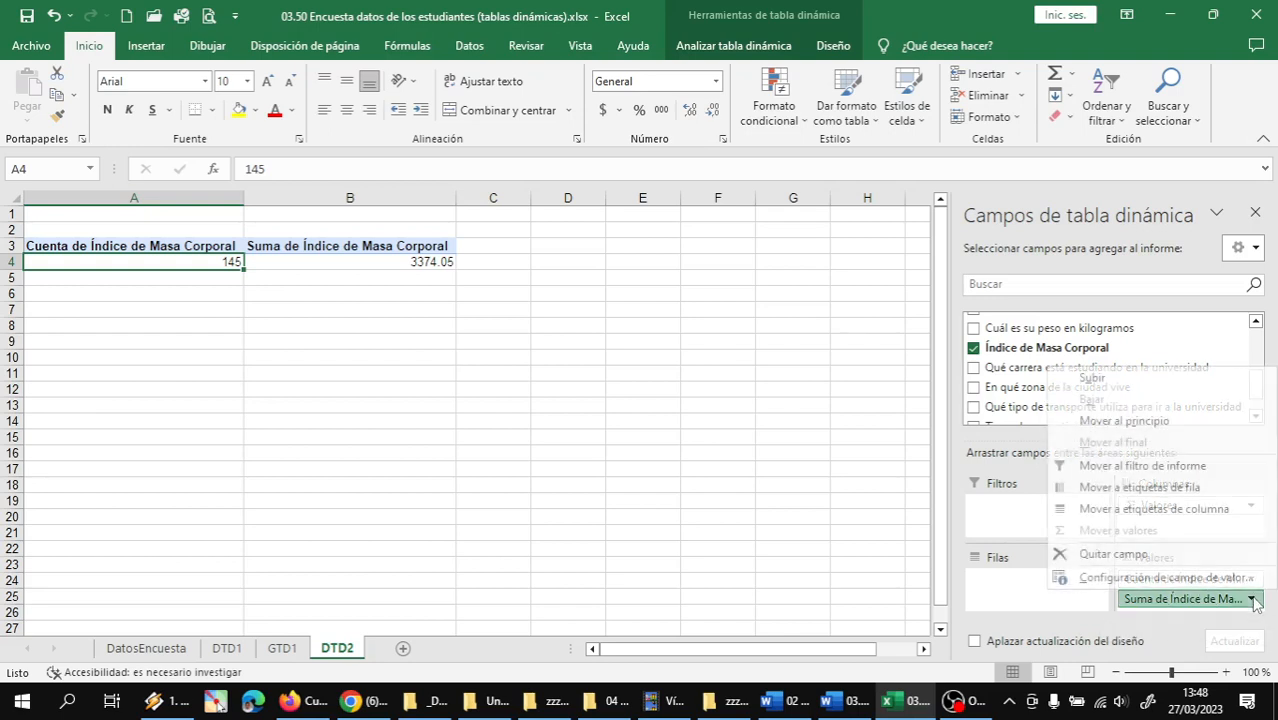
left_click(1123, 580)
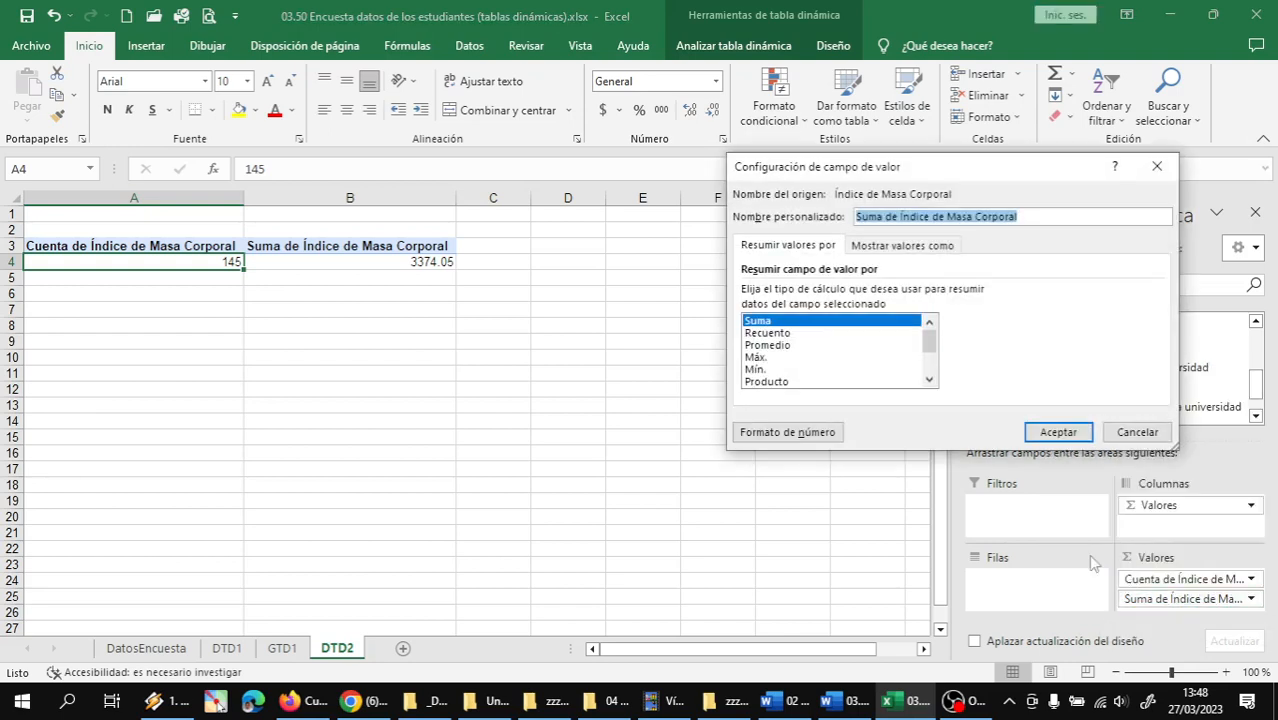
left_click(760, 369)
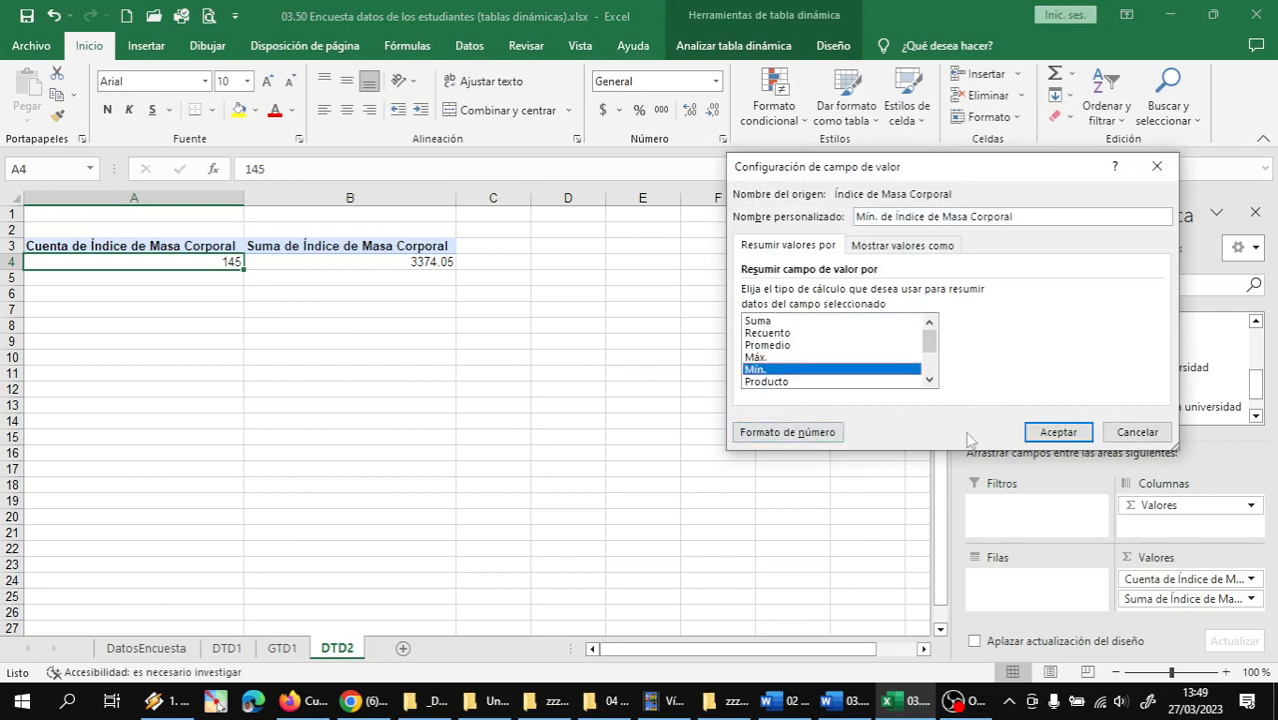
left_click(1042, 438)
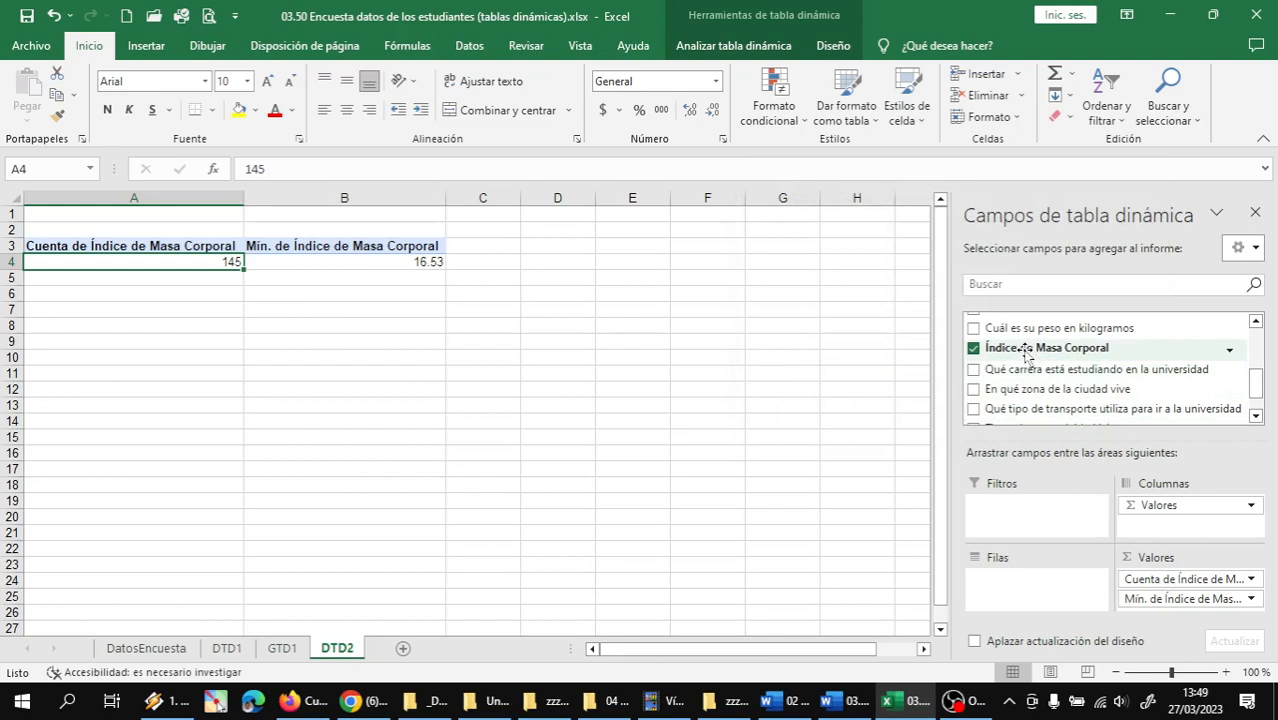
- Add Índice de Masa Corporal as a third value field and summarize it by Promedio
left_click_drag(1033, 348, 1190, 602)
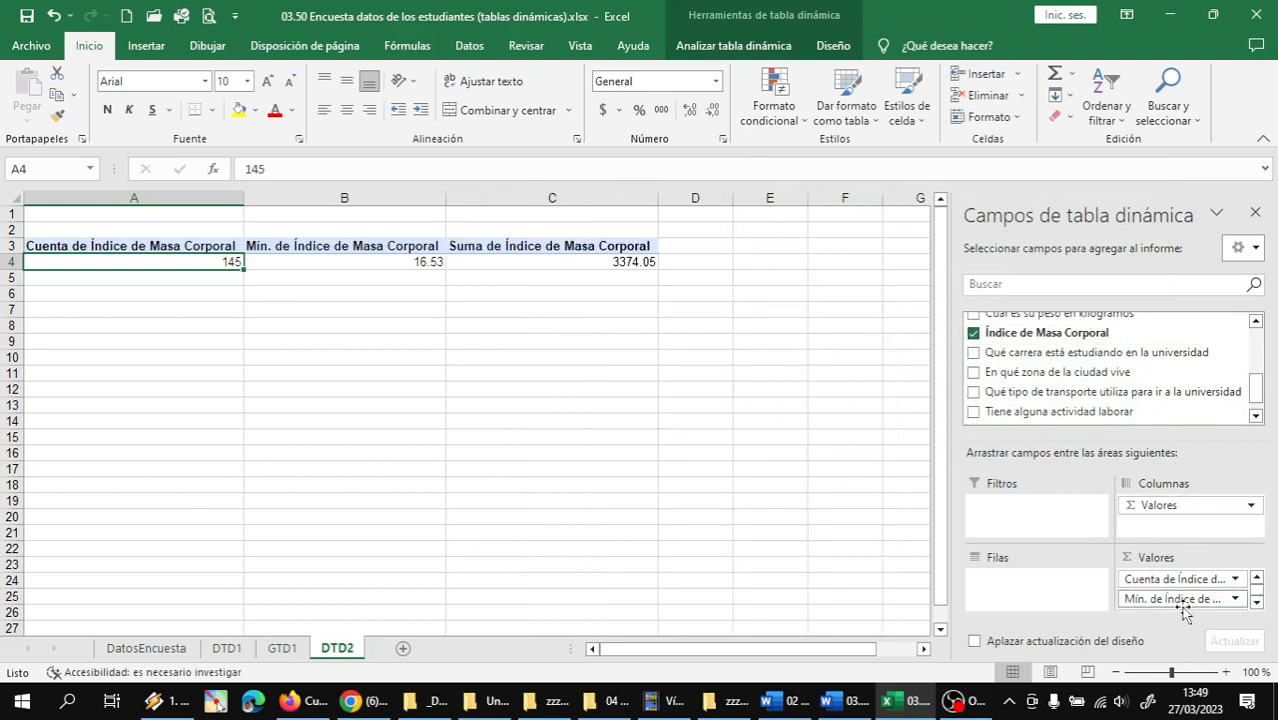
left_click(1256, 602)
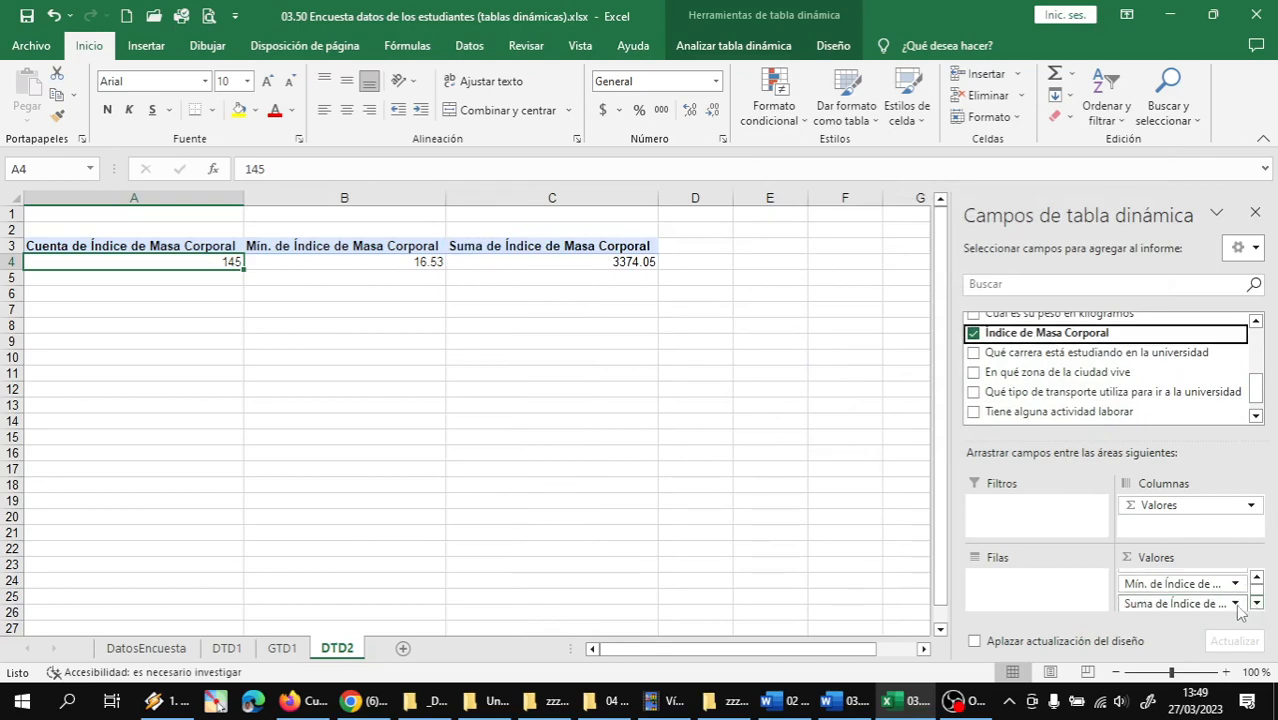
left_click(1217, 604)
left_click(1160, 582)
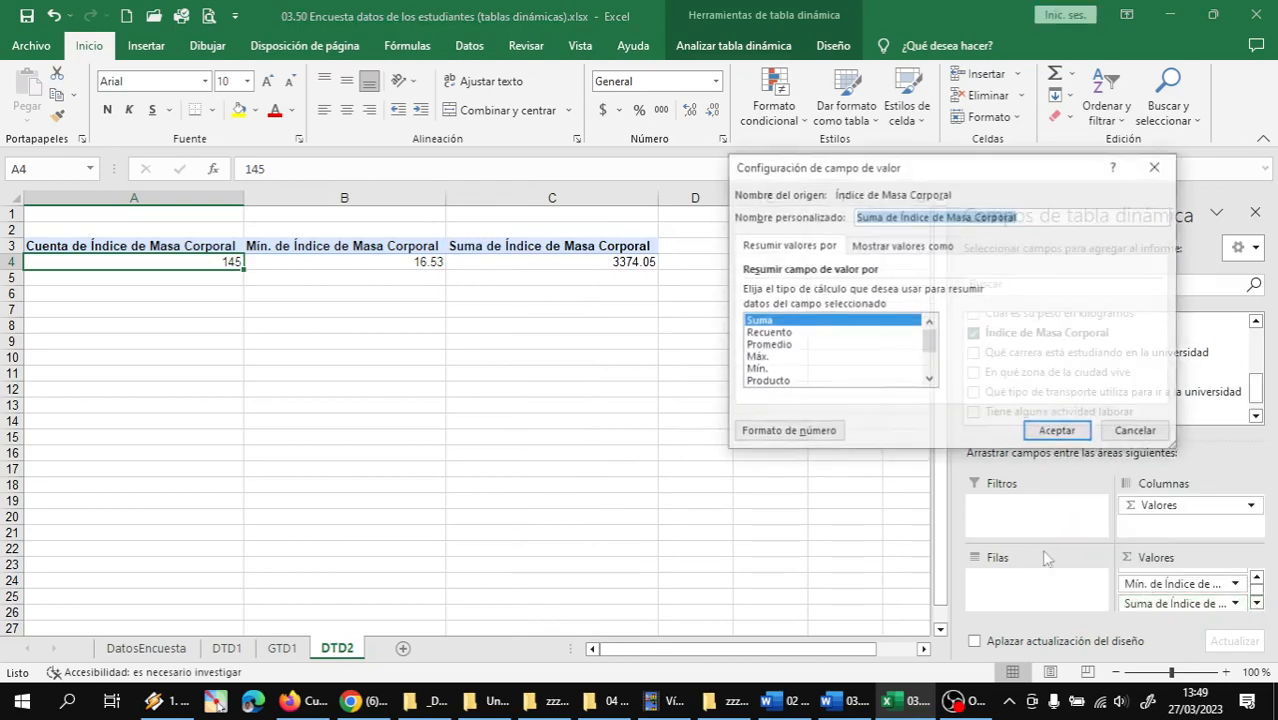
left_click(767, 345)
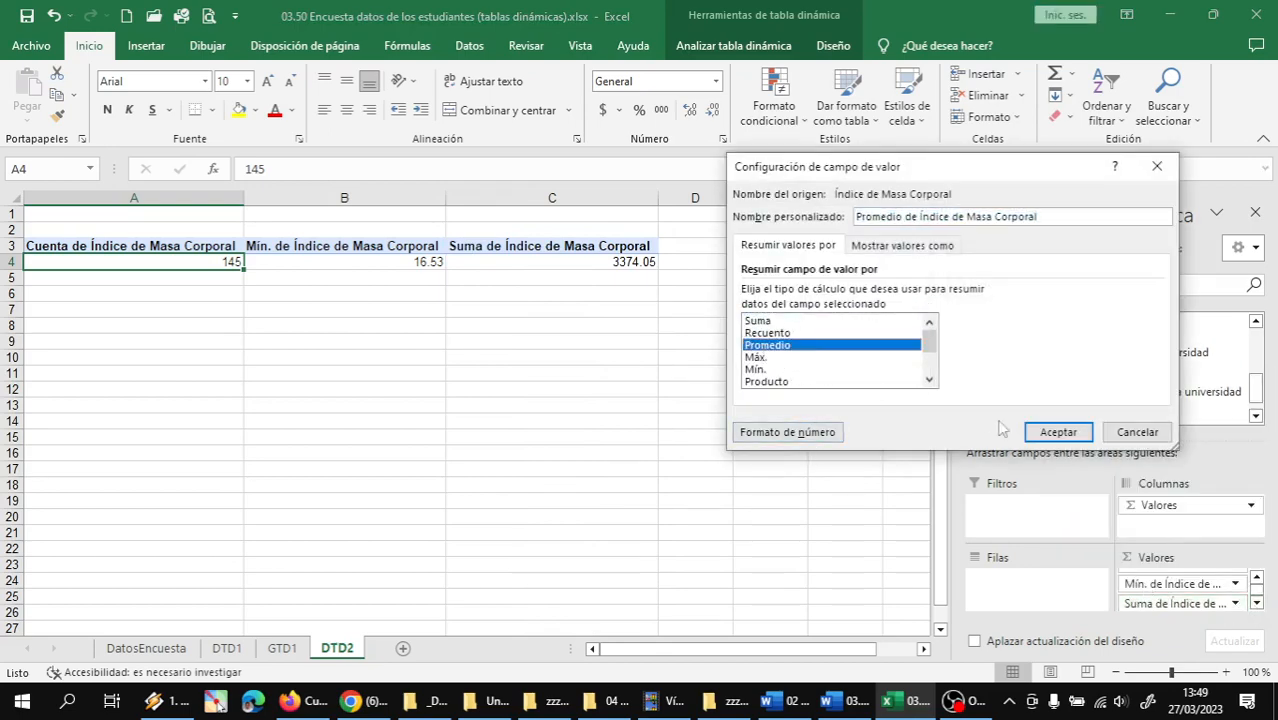
left_click(1058, 432)
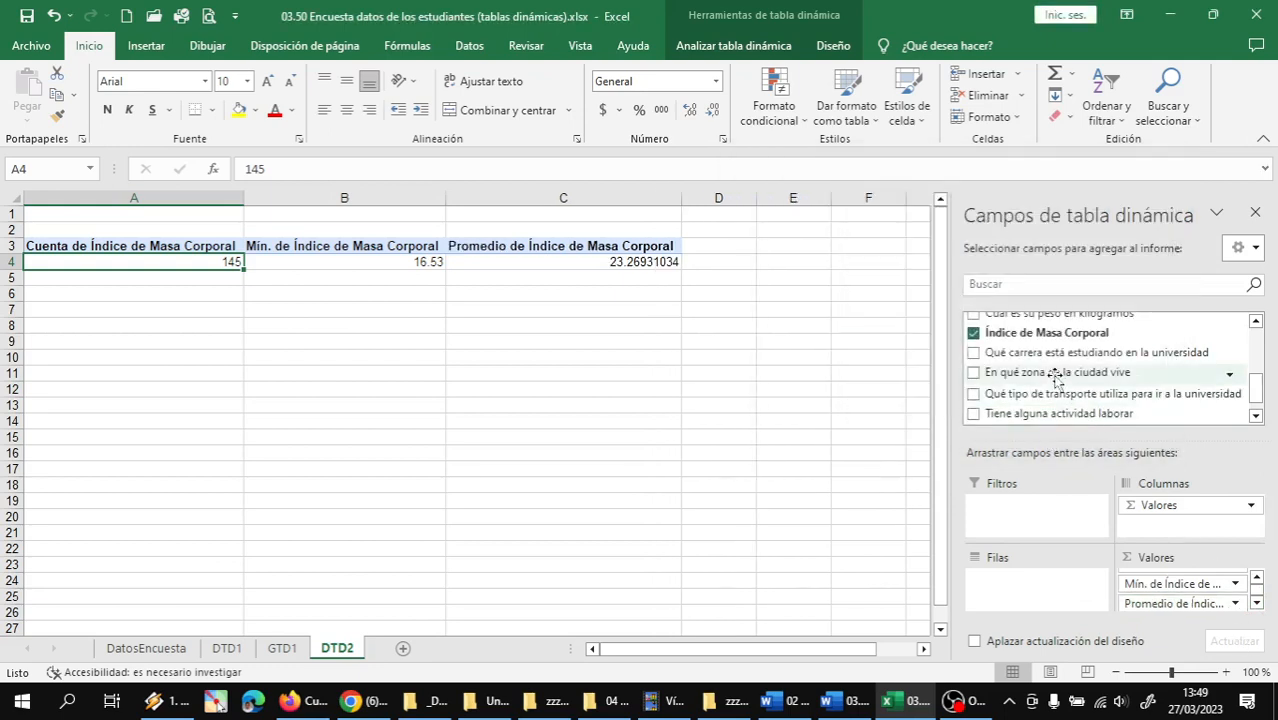
- Add Índice de Masa Corporal as a fourth value field and summarize it by Máx
left_click_drag(990, 332, 1195, 627)
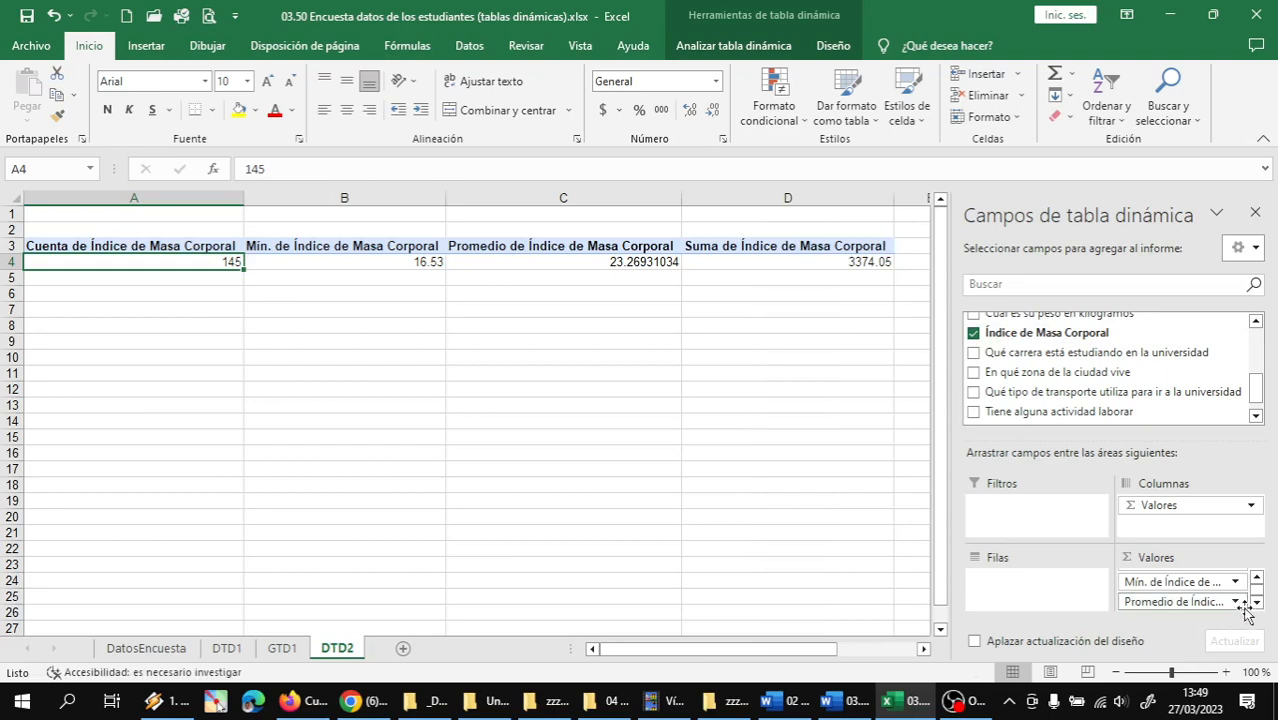
left_click(1256, 602)
left_click(1236, 602)
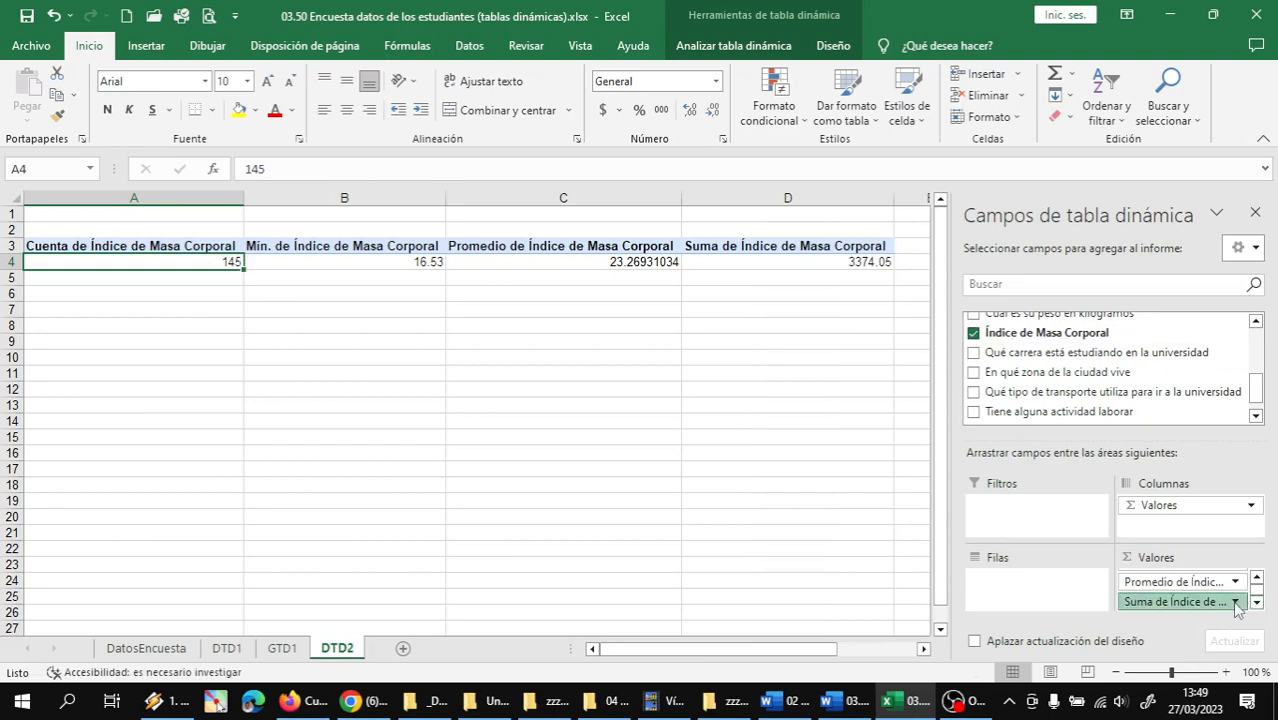
left_click(1122, 588)
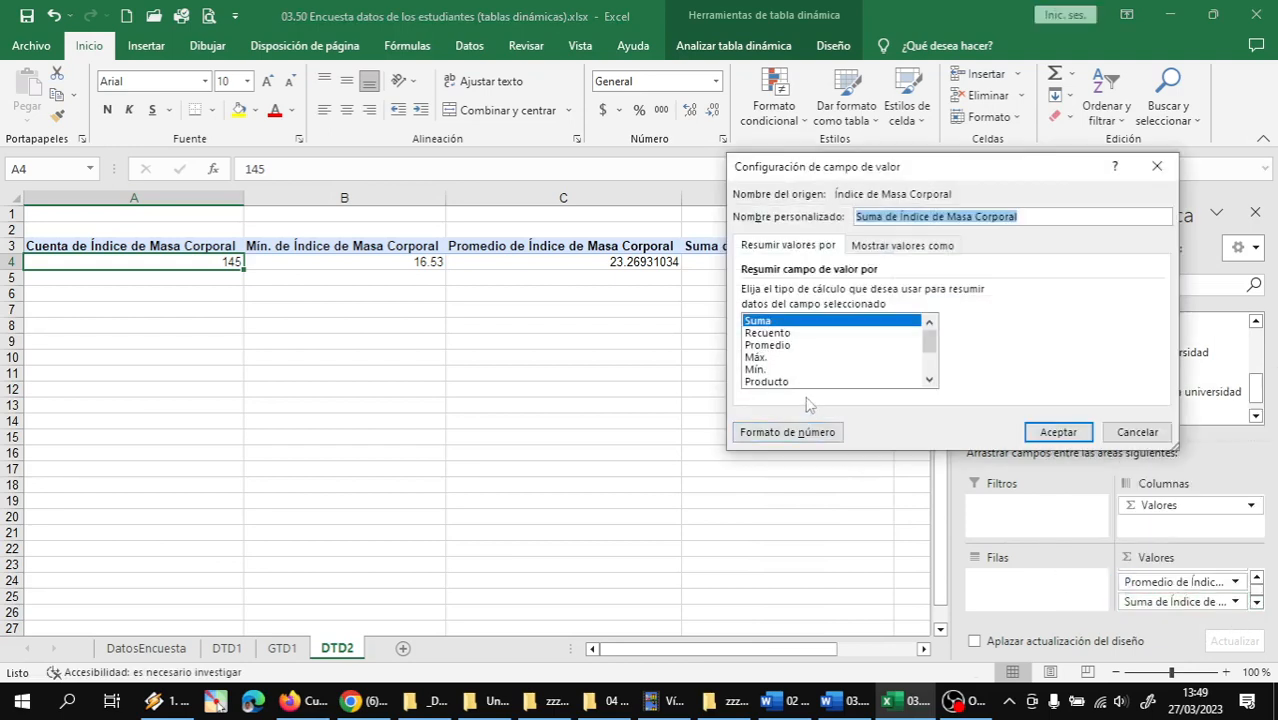
left_click(757, 357)
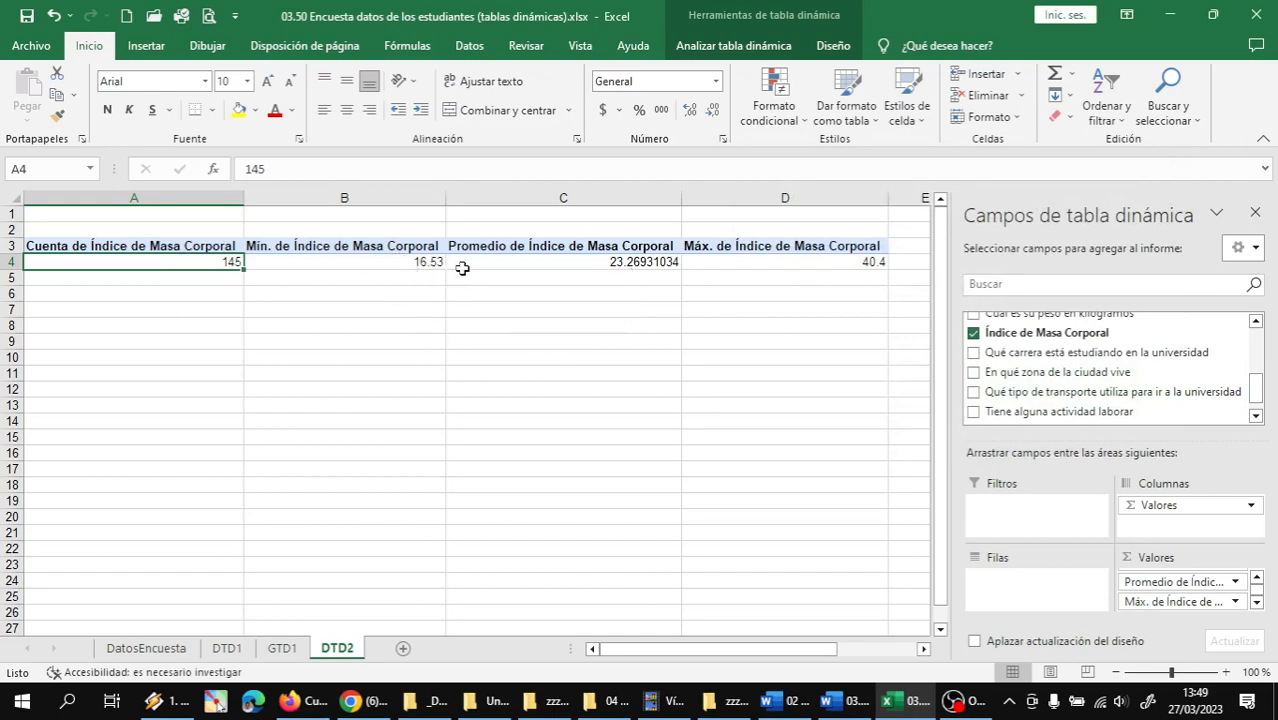
- Format the Promedio de Índice de Masa Corporal value field as Número with 2 decimal places
left_click(420, 262)
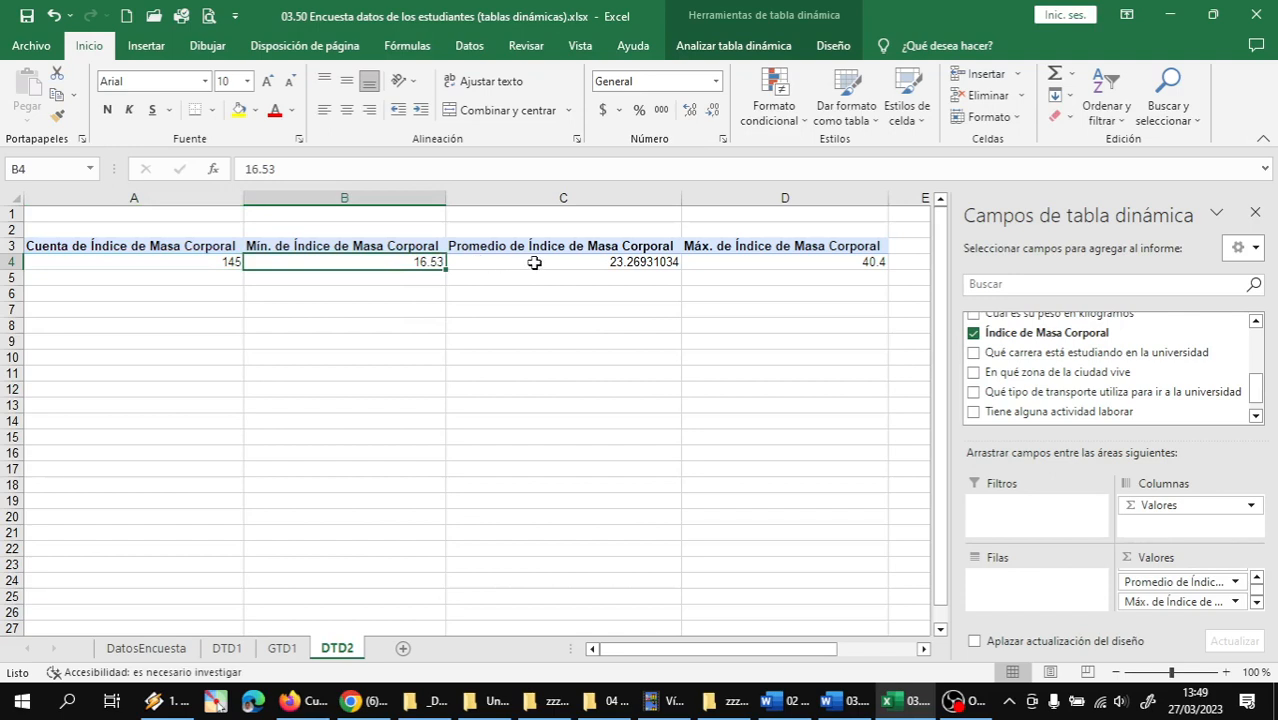
left_click(555, 262)
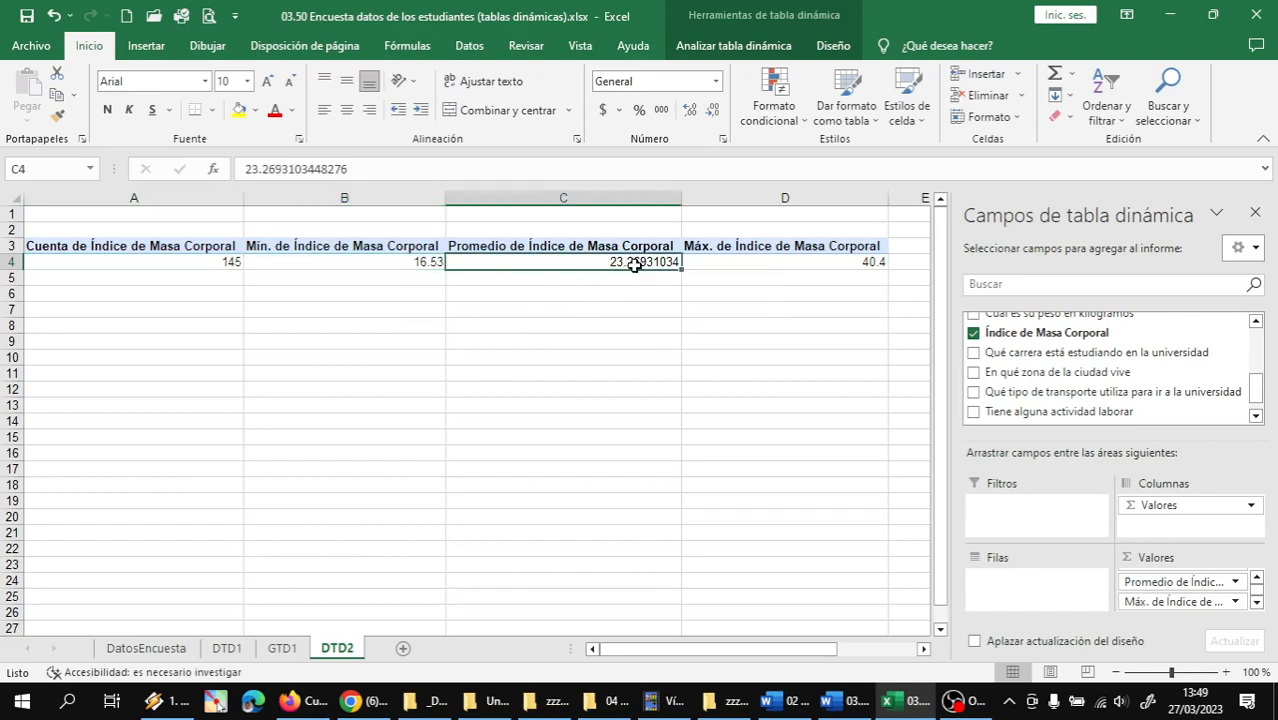
left_click(1236, 583)
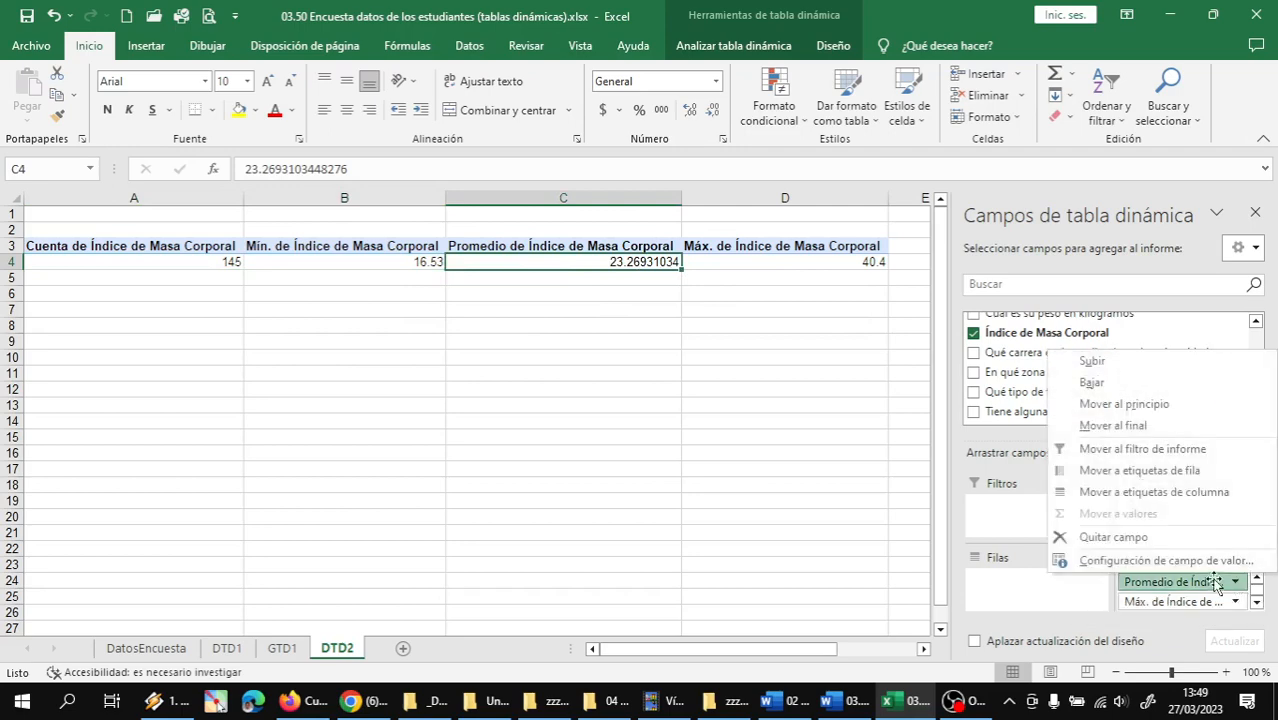
left_click(1148, 561)
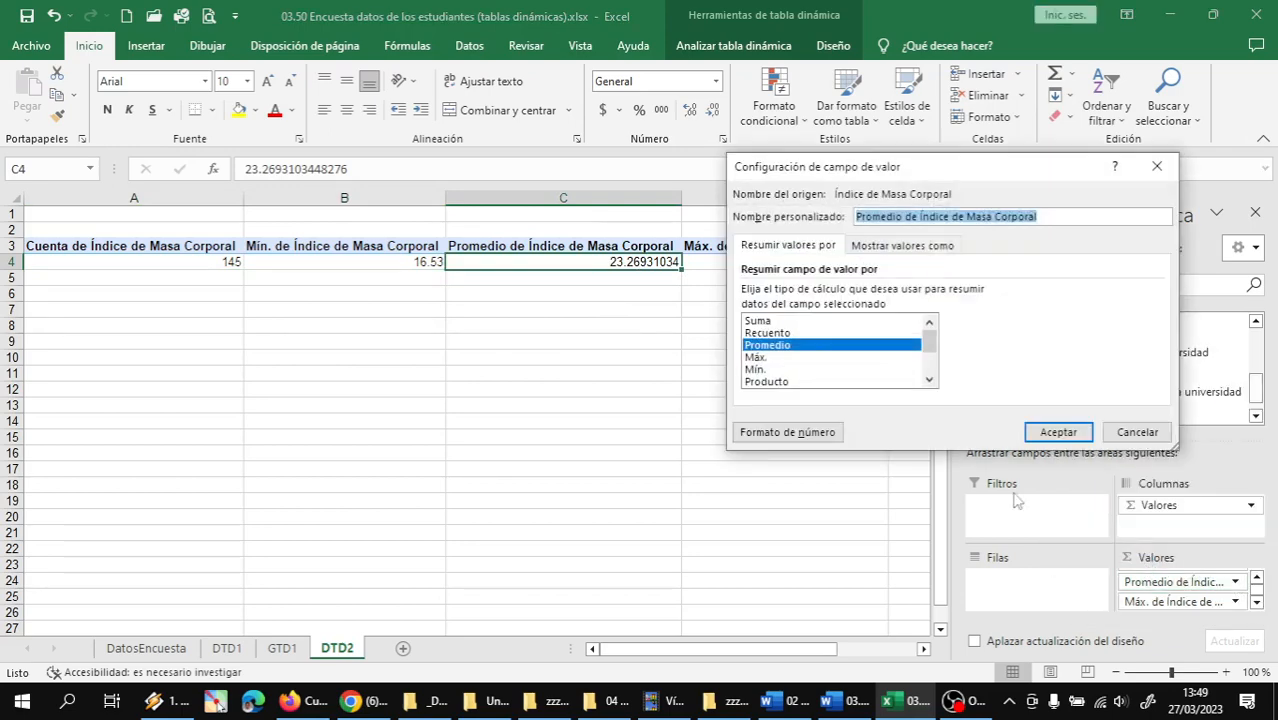
left_click(790, 434)
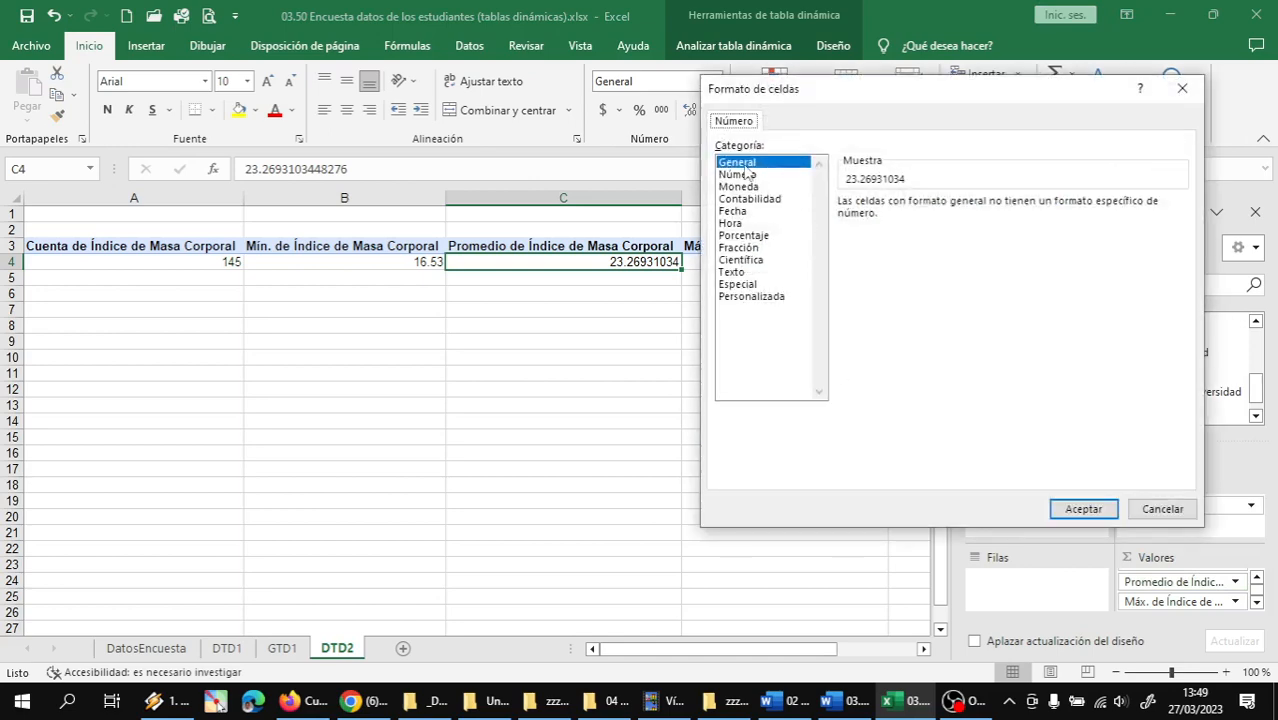
left_click(747, 174)
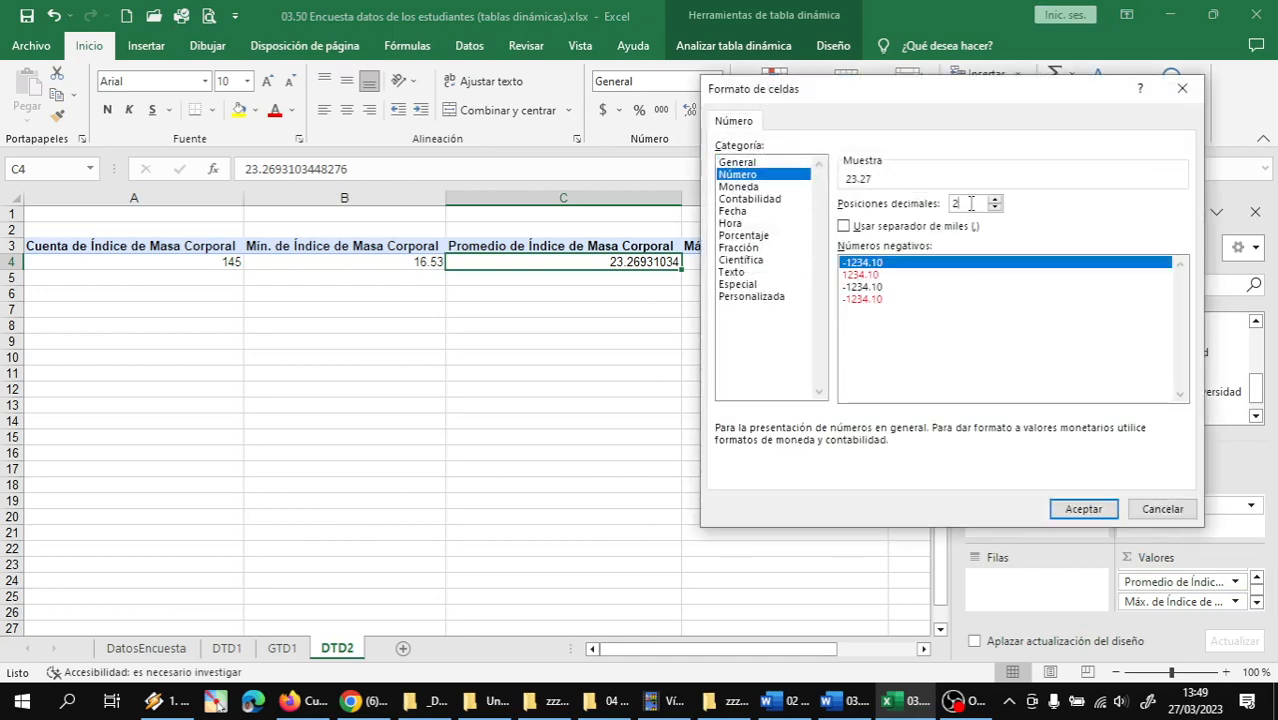
left_click(1081, 509)
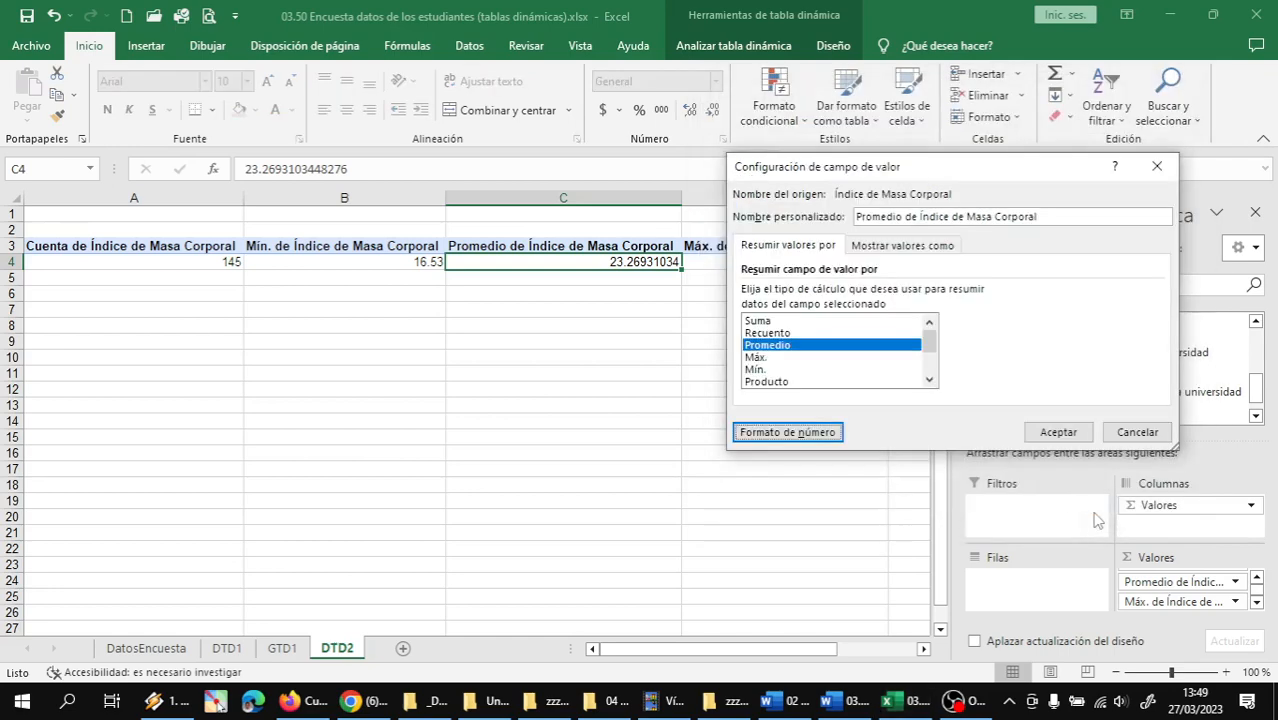
left_click(1042, 434)
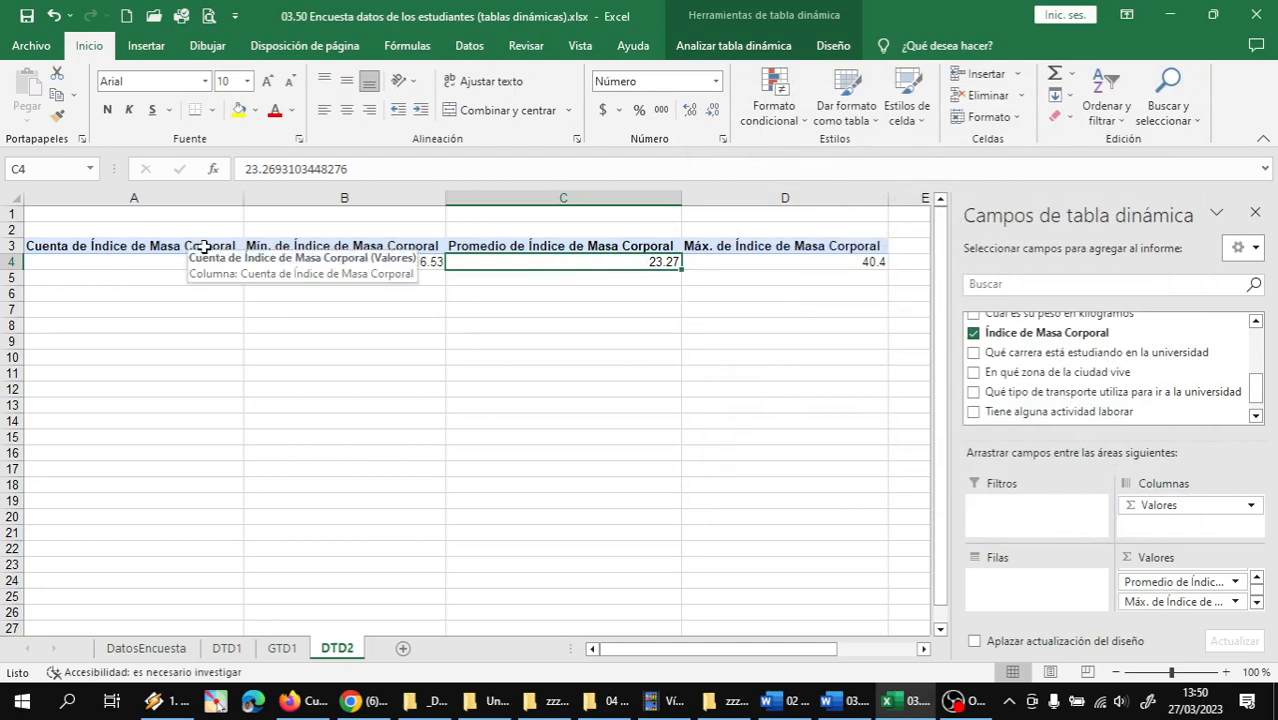
- Rename the Cuenta de Índice de Masa Corporal header in cell A3 to Cantidad
scroll(203, 247, "up", 3, "ctrl")
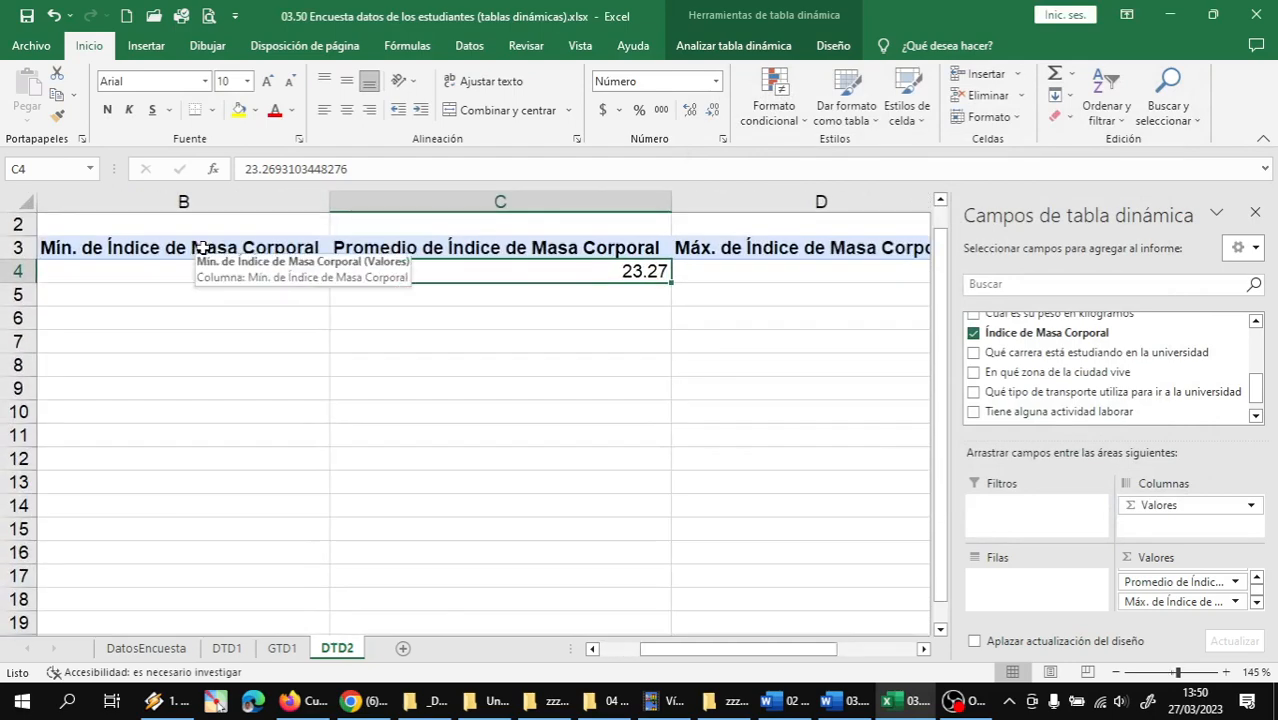
key("ctrl+Home")
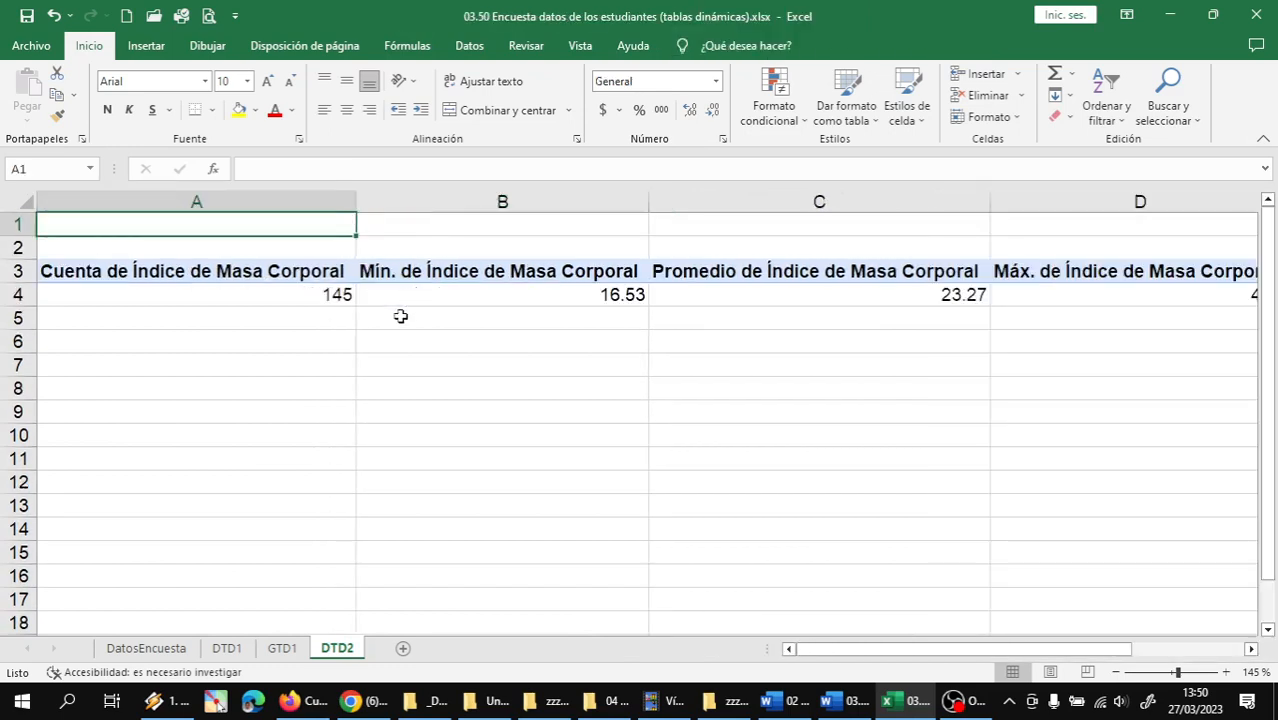
left_click(233, 290)
left_click(194, 268)
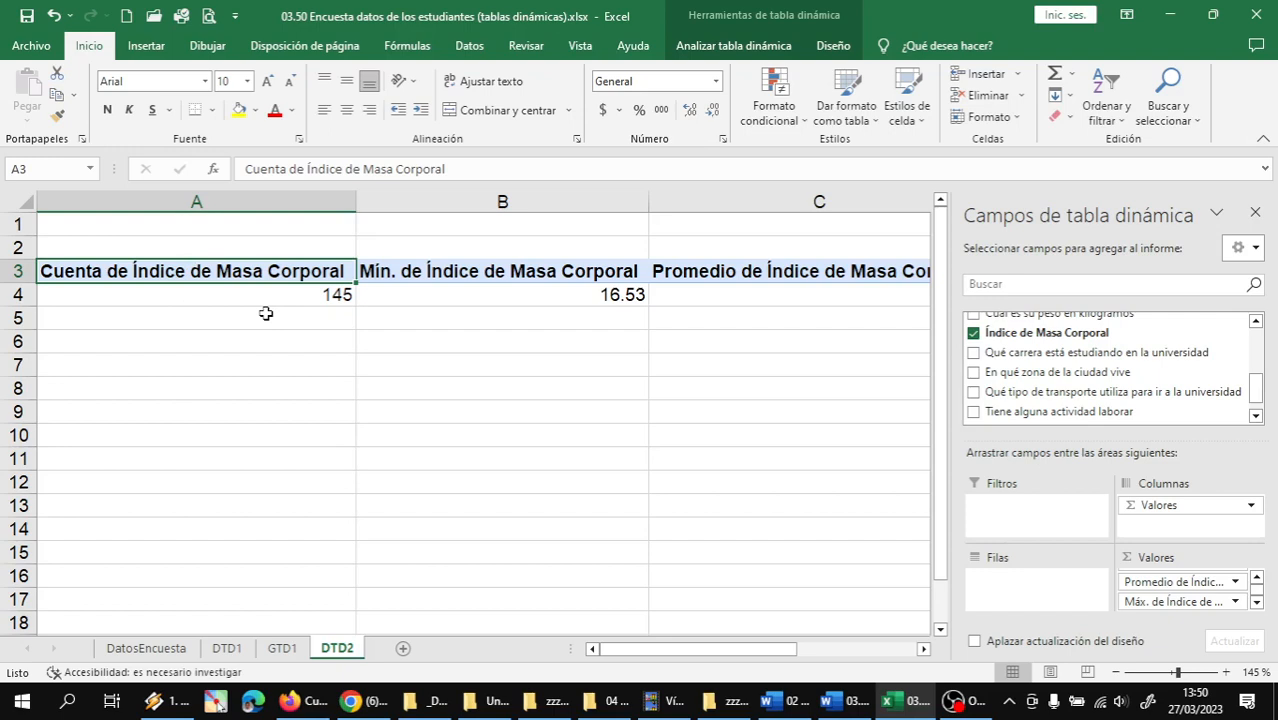
type("Cantidia")
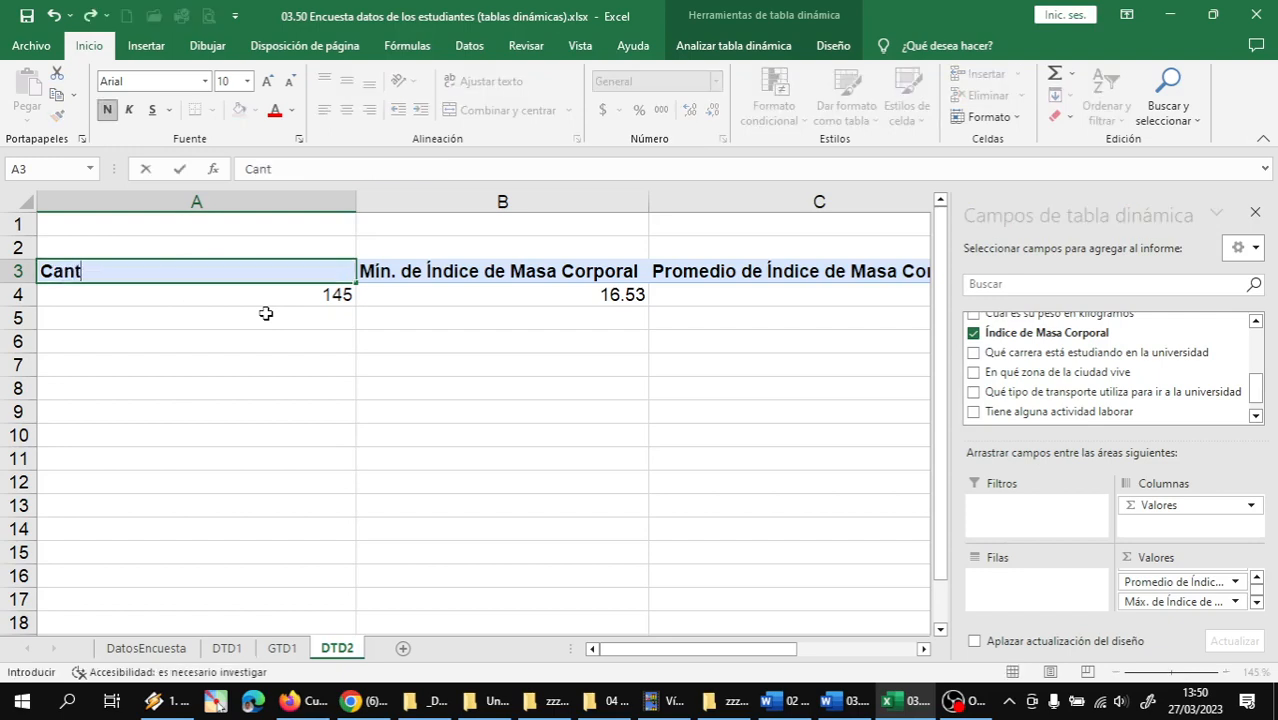
key("BackSpace")
key("BackSpace")
type("ad")
key("Return")
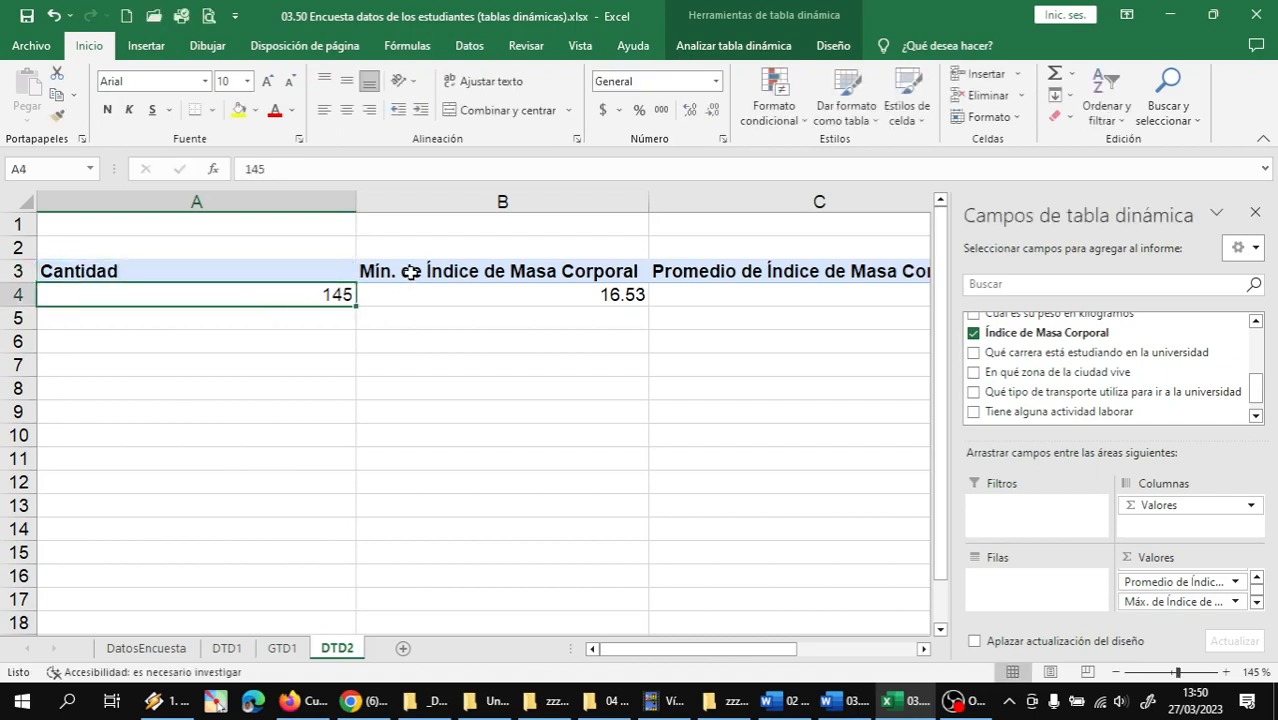
- Rename the minimum header in cell B3 to Mínimo IMC and autofit the widths of columns A and B
left_click(412, 273)
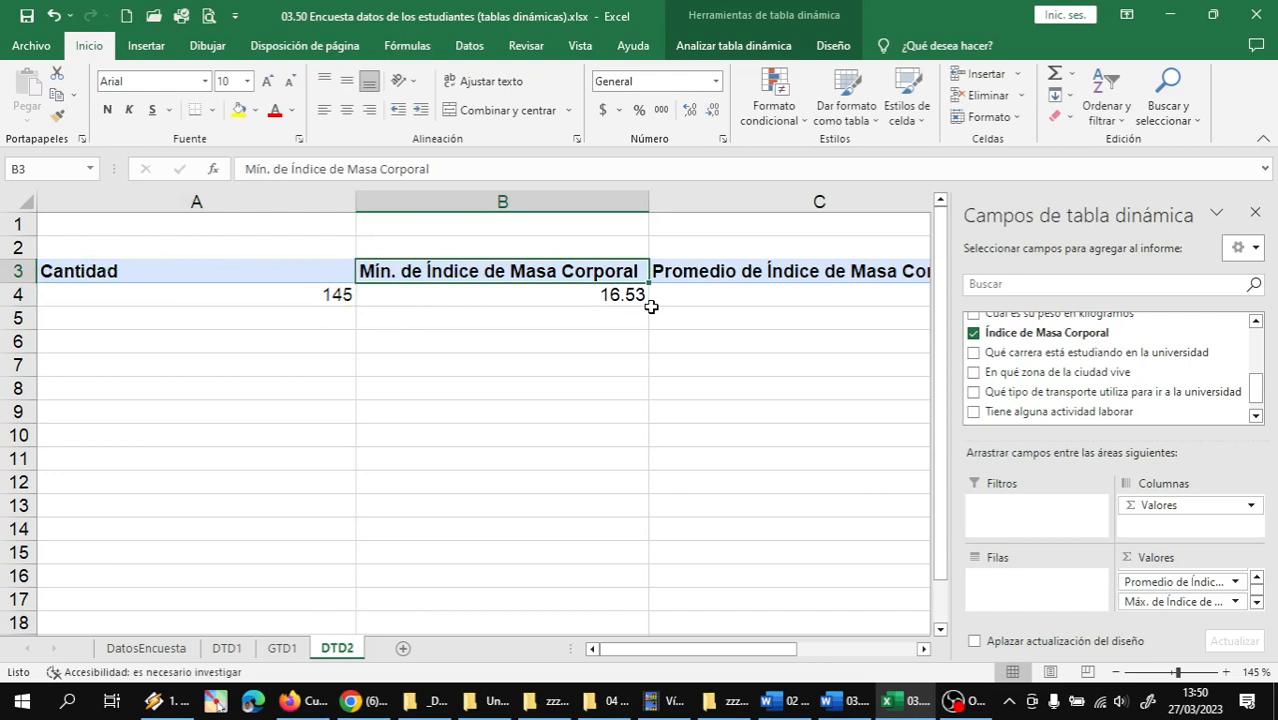
type("Mí")
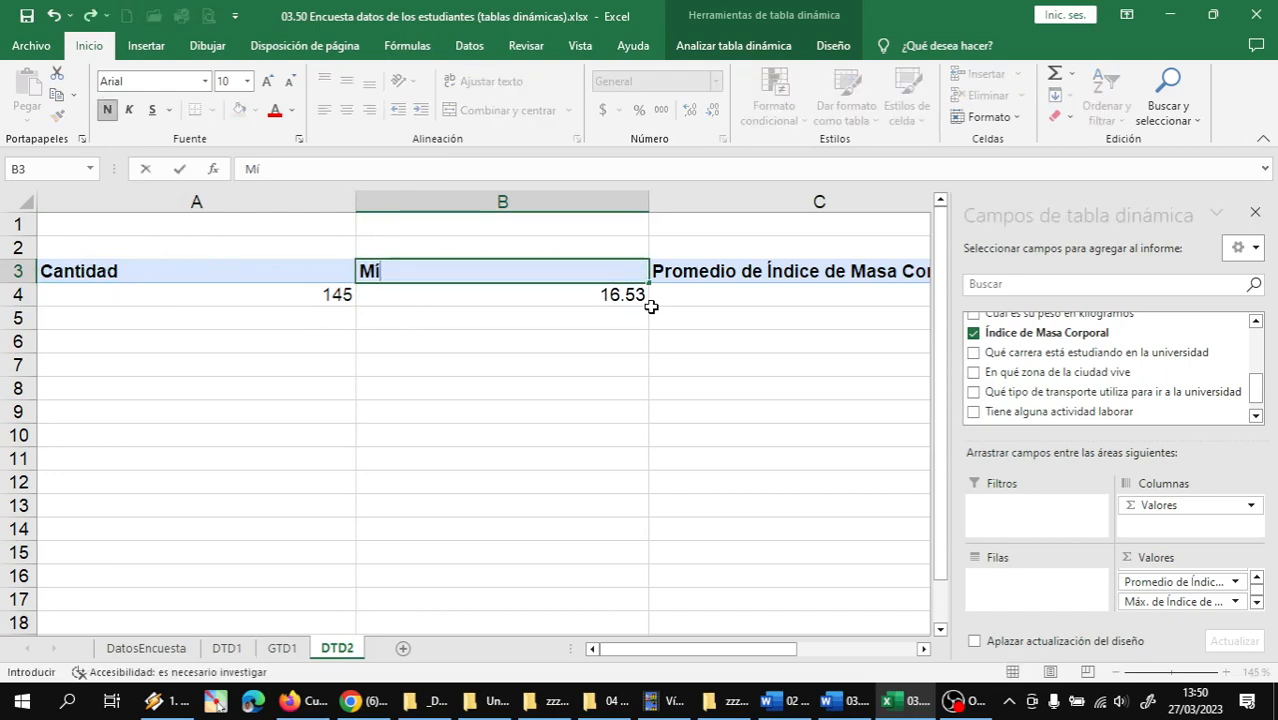
type("nimo ImC")
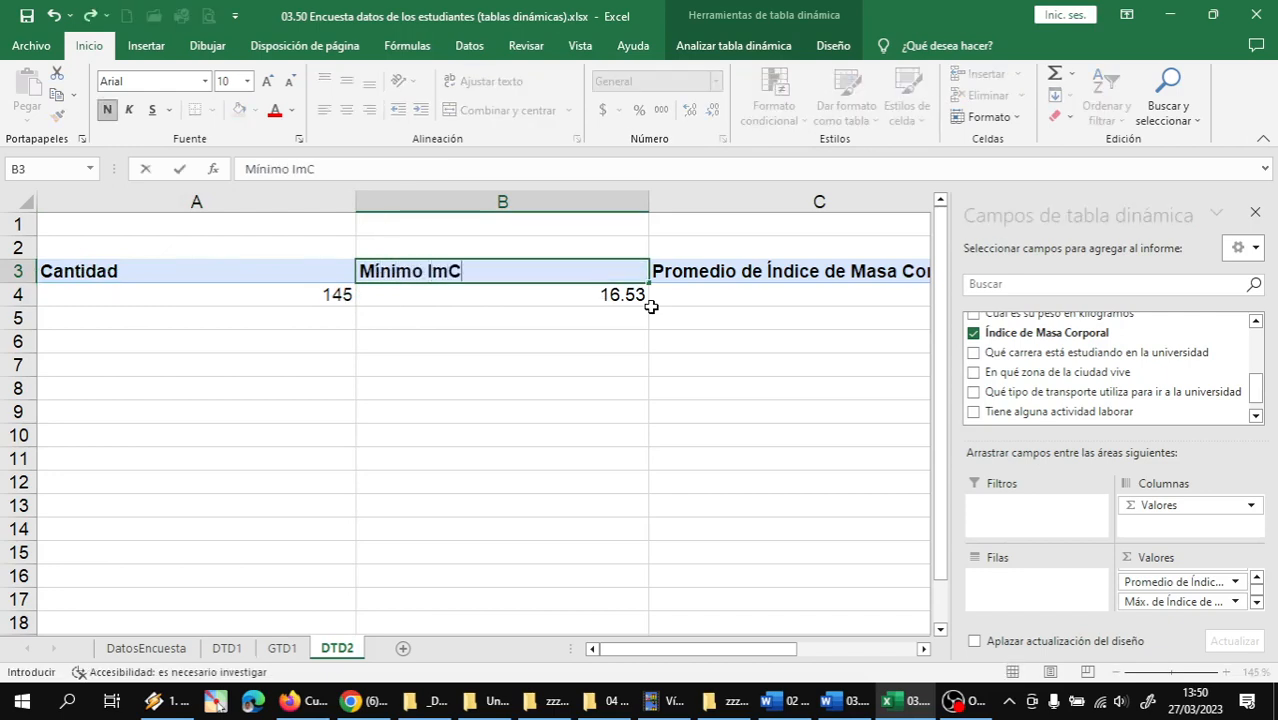
key("BackSpace")
key("BackSpace")
type("MC")
key("Return")
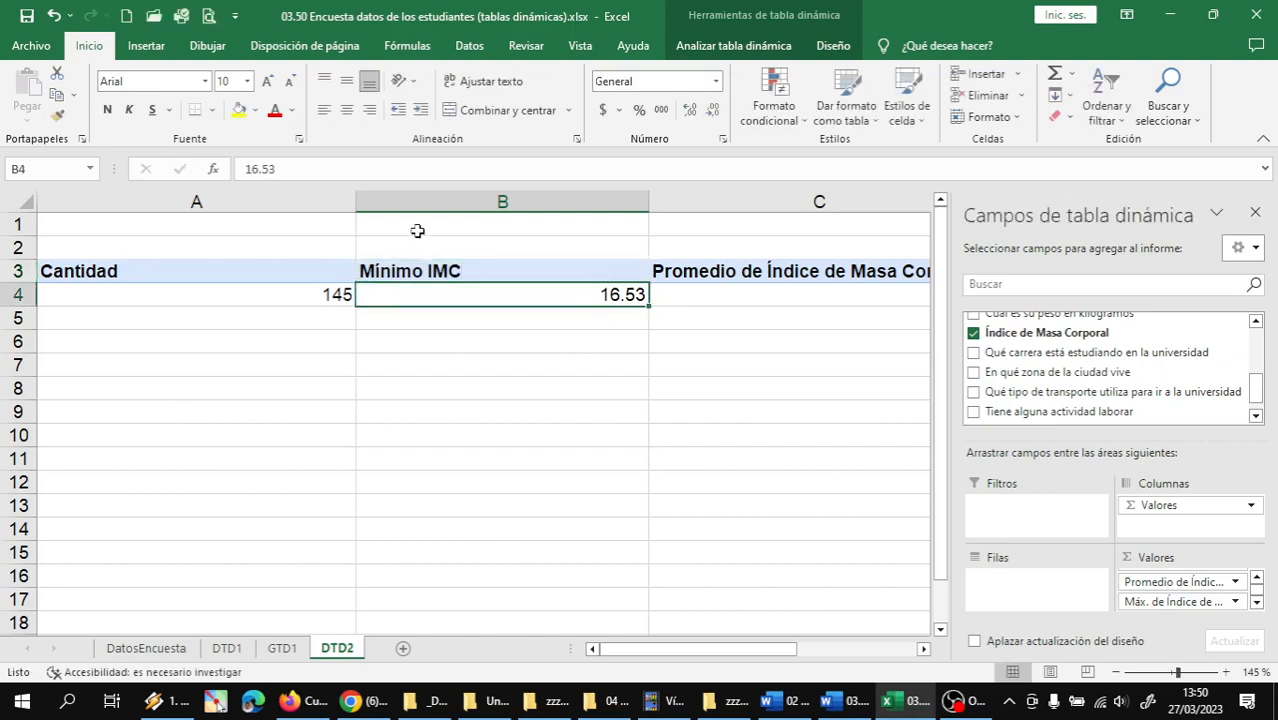
double_click(356, 197)
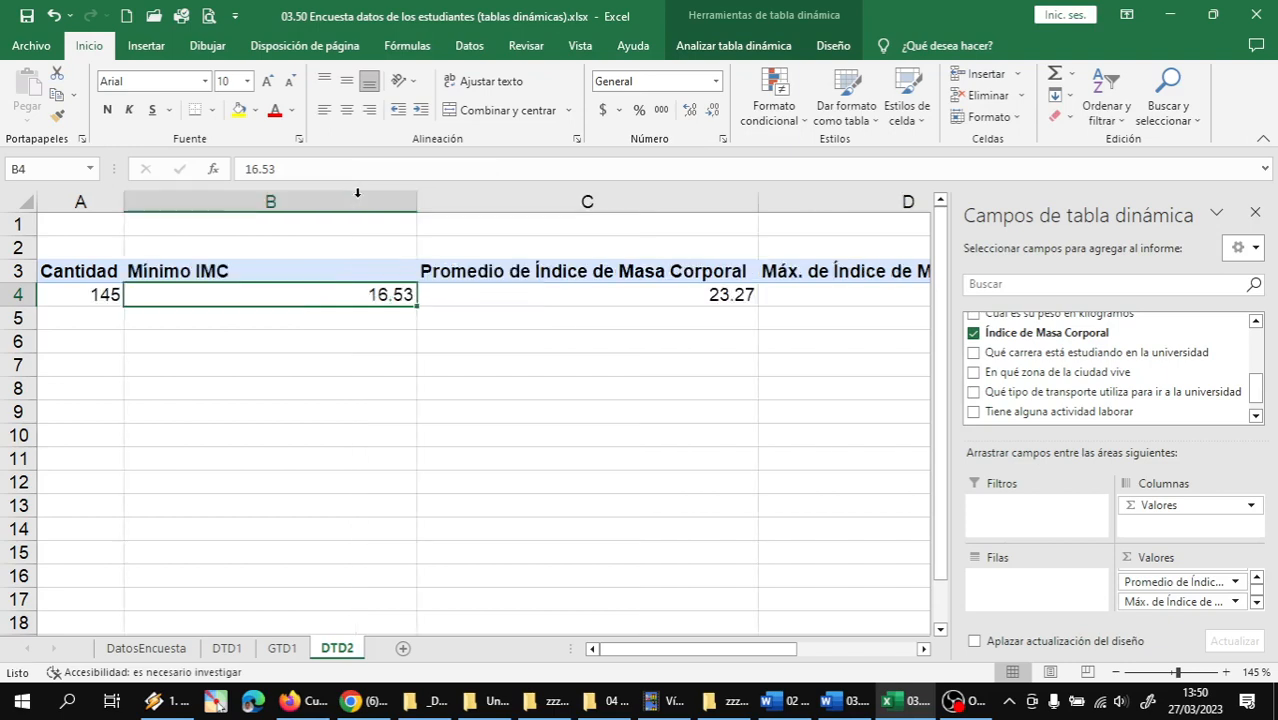
double_click(413, 201)
- Rename the average header in cell C3 to Promedio IMC and autofit the width of column C
left_click(381, 262)
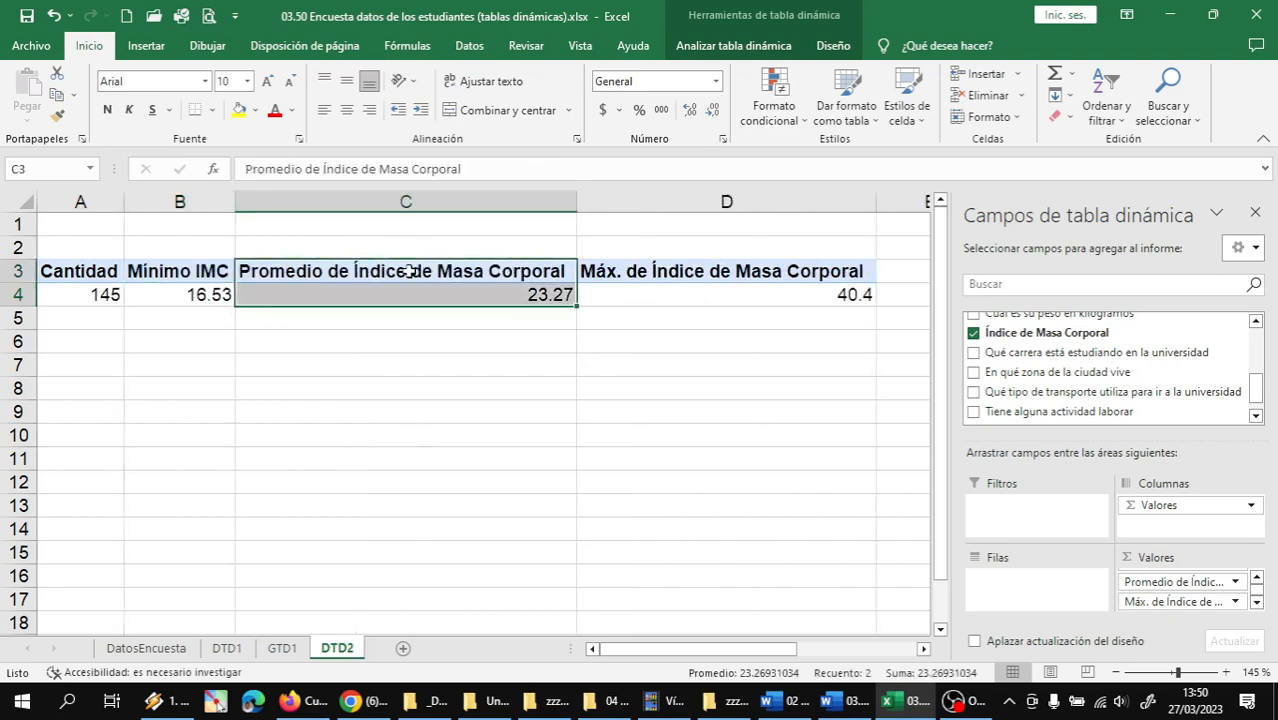
left_click(428, 271)
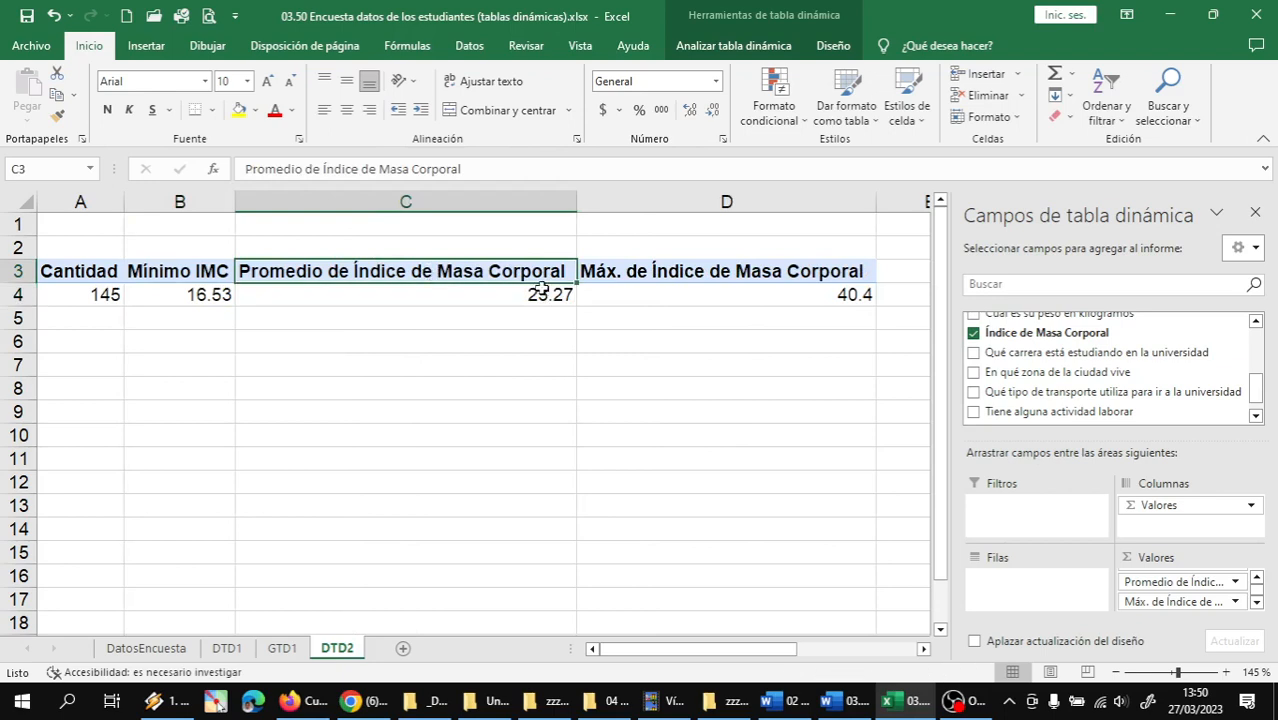
type("Promedio ")
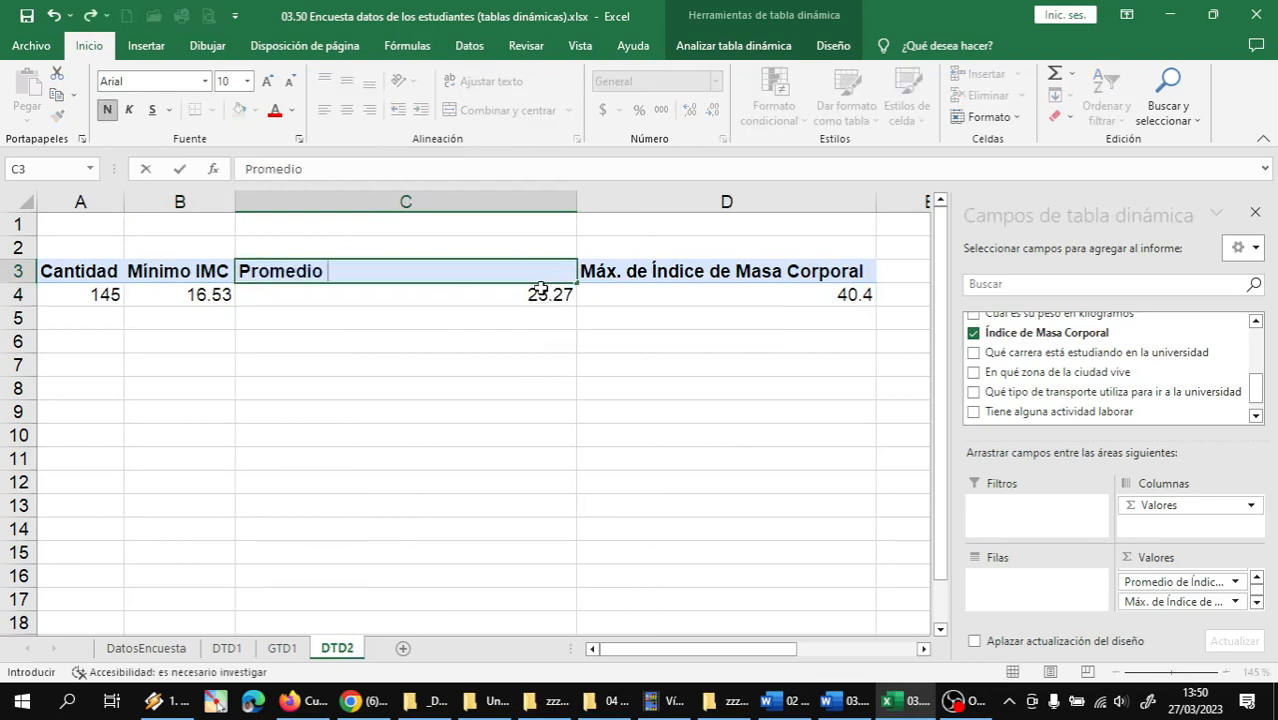
type("IMC")
key("Return")
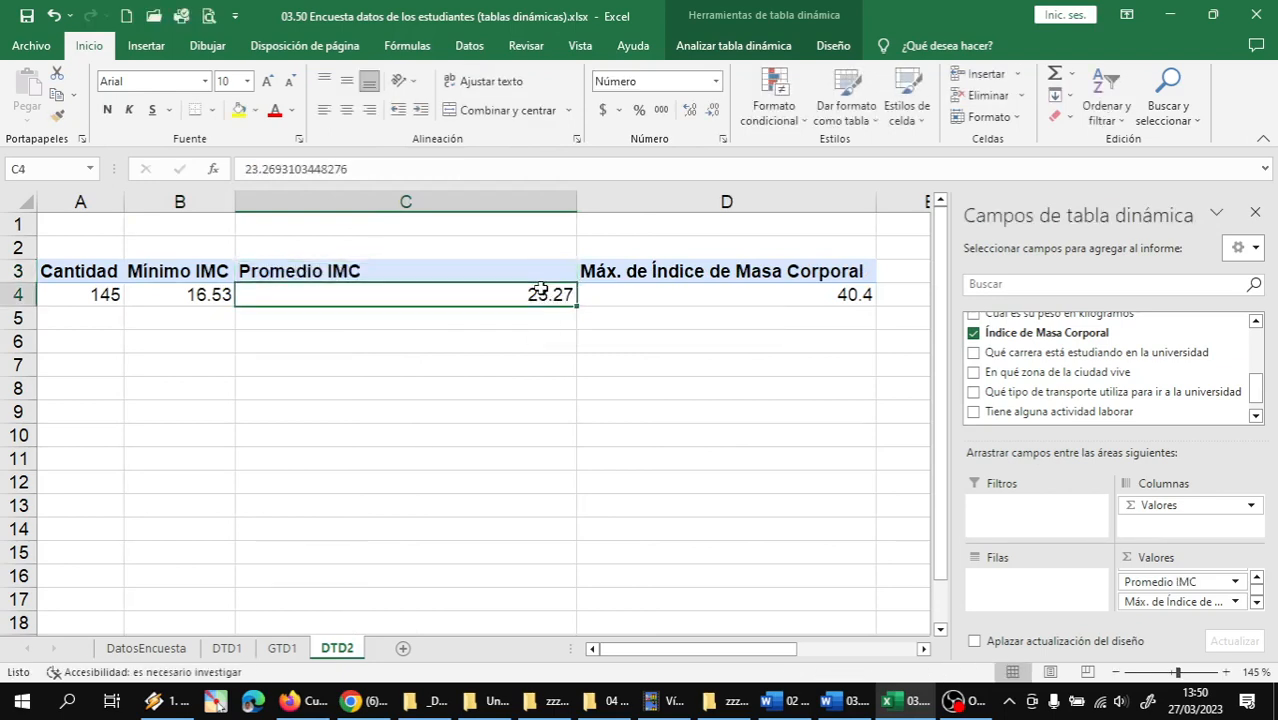
double_click(576, 202)
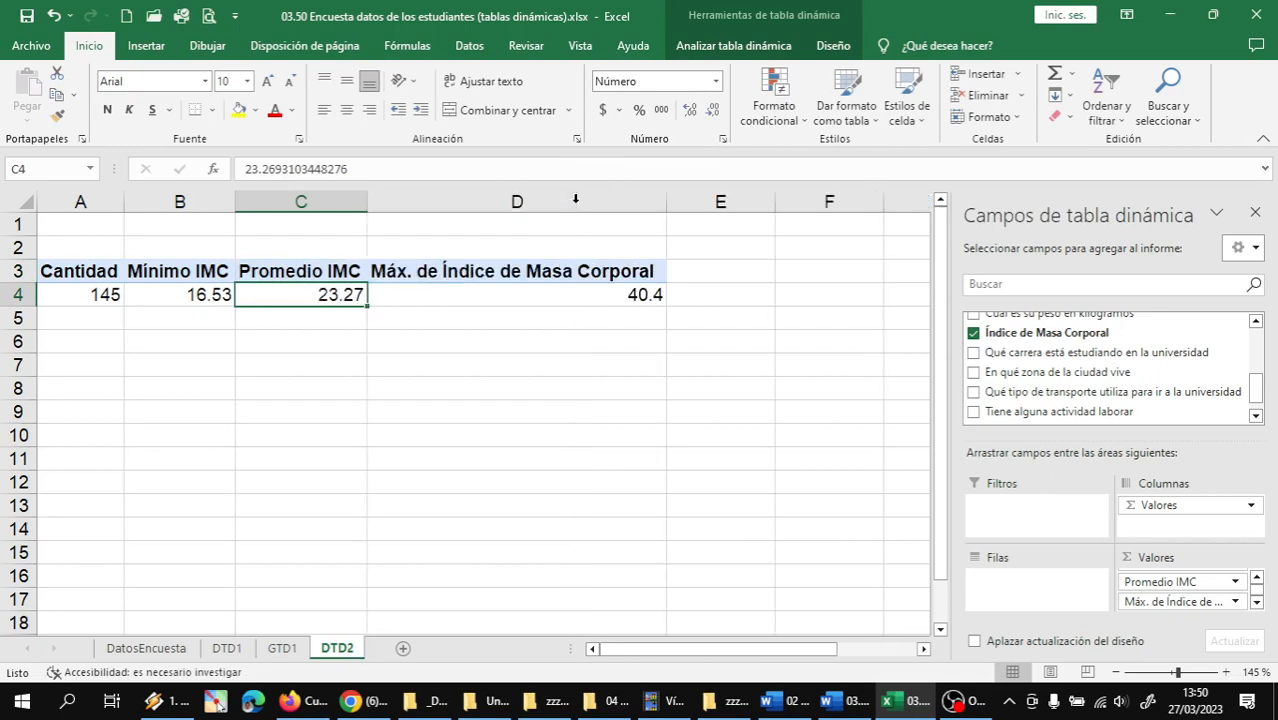
- Rename the maximum header in cell D3 to Máximo IMC and autofit the width of column D
left_click(509, 261)
left_click(651, 278)
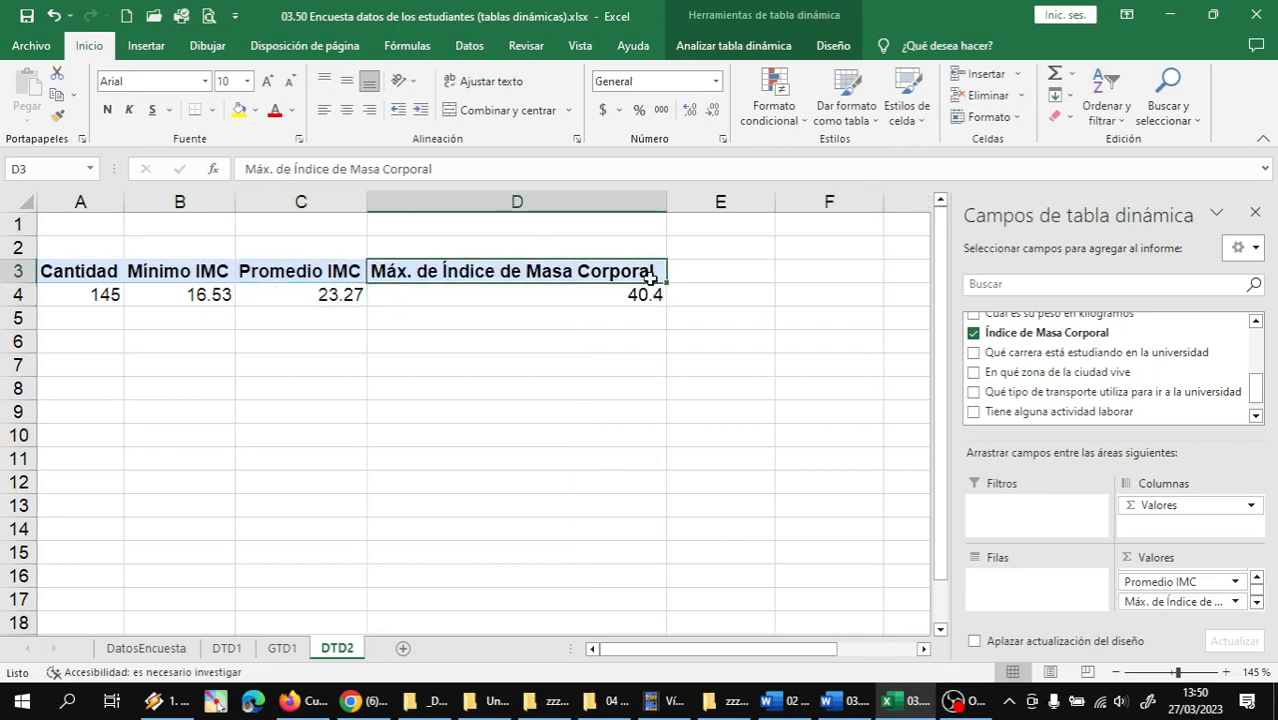
type("Máximo")
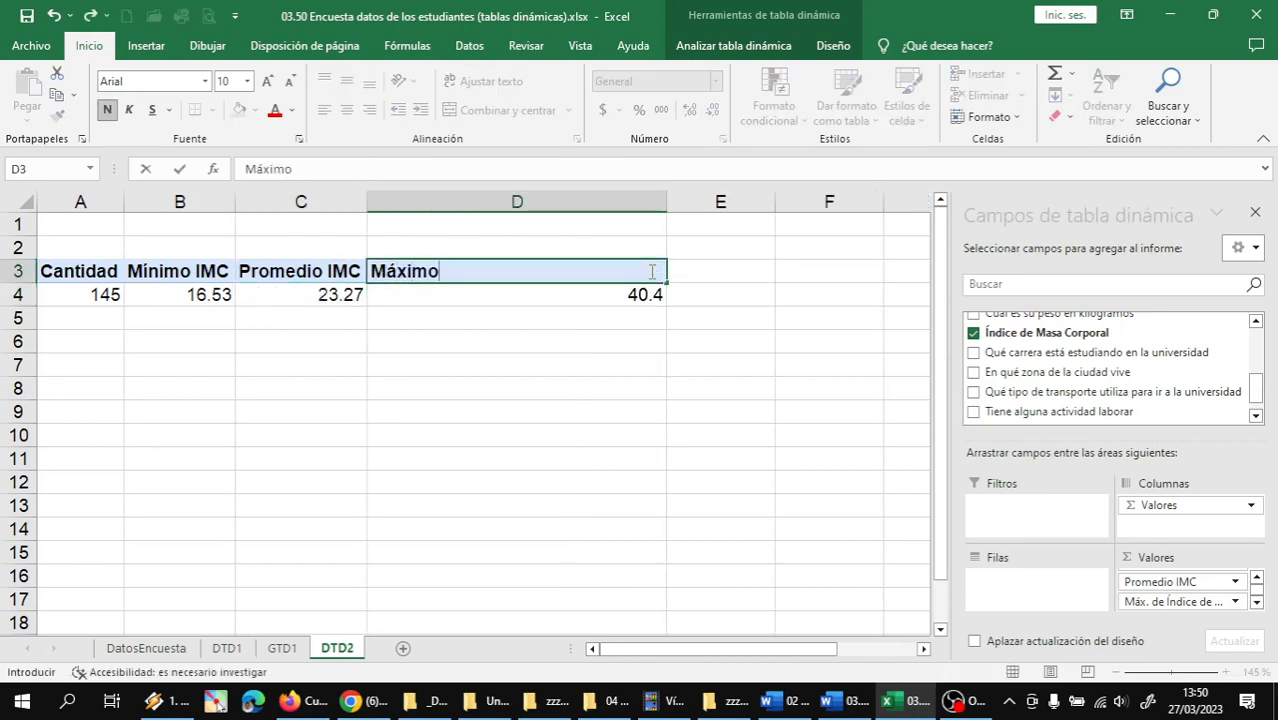
type(" Im")
key("BackSpace")
type("MC")
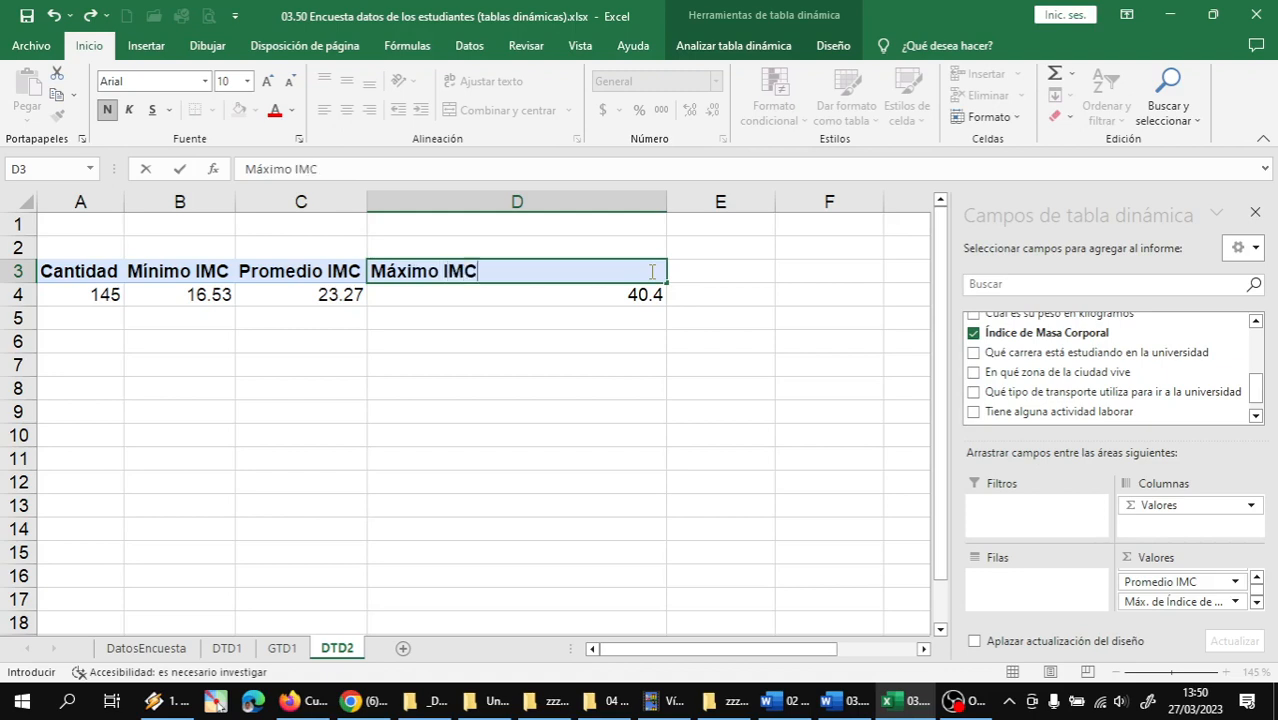
key("Return")
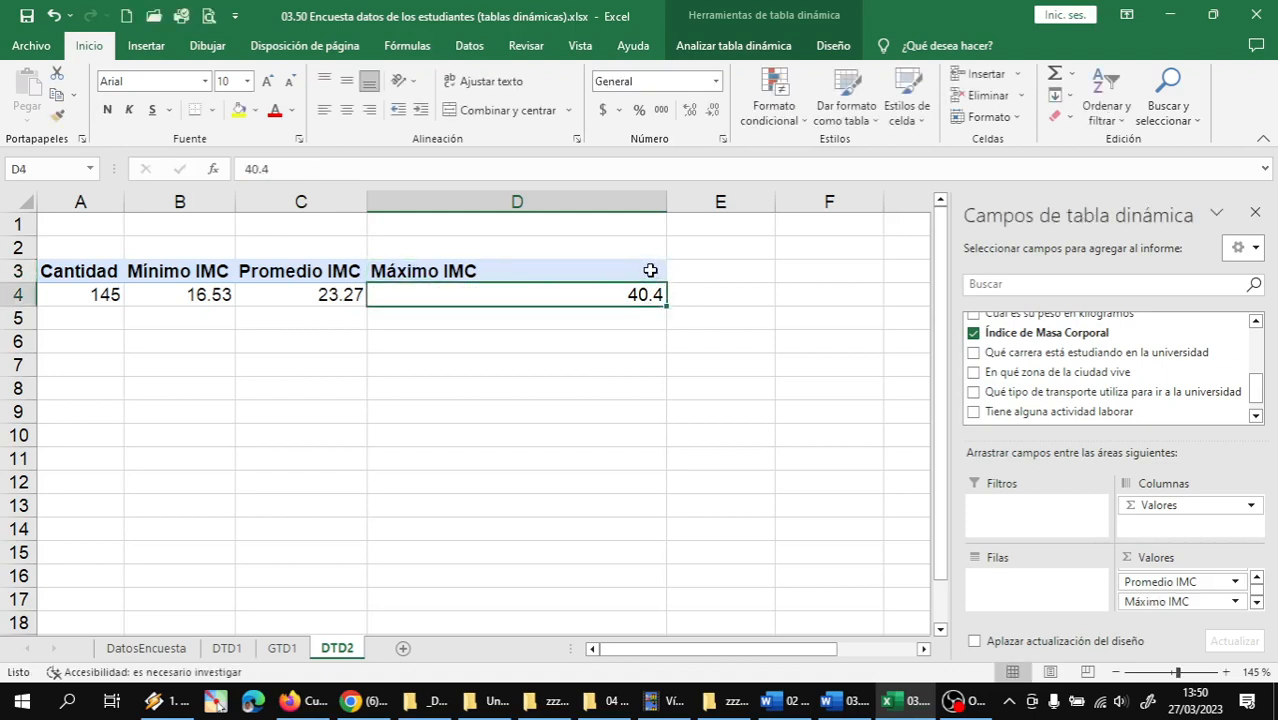
double_click(665, 202)
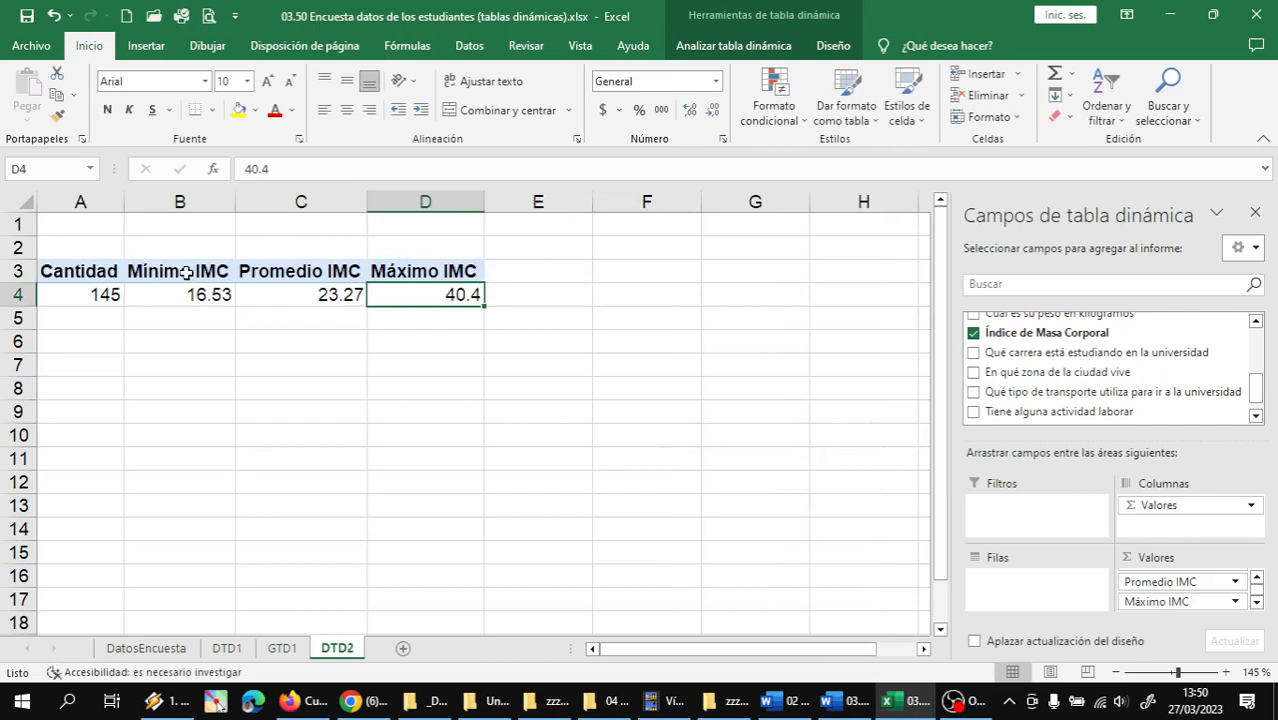
- Widen columns A to D of the pivot table together to one equal width
left_click(188, 272)
scroll(198, 288, "up", 1)
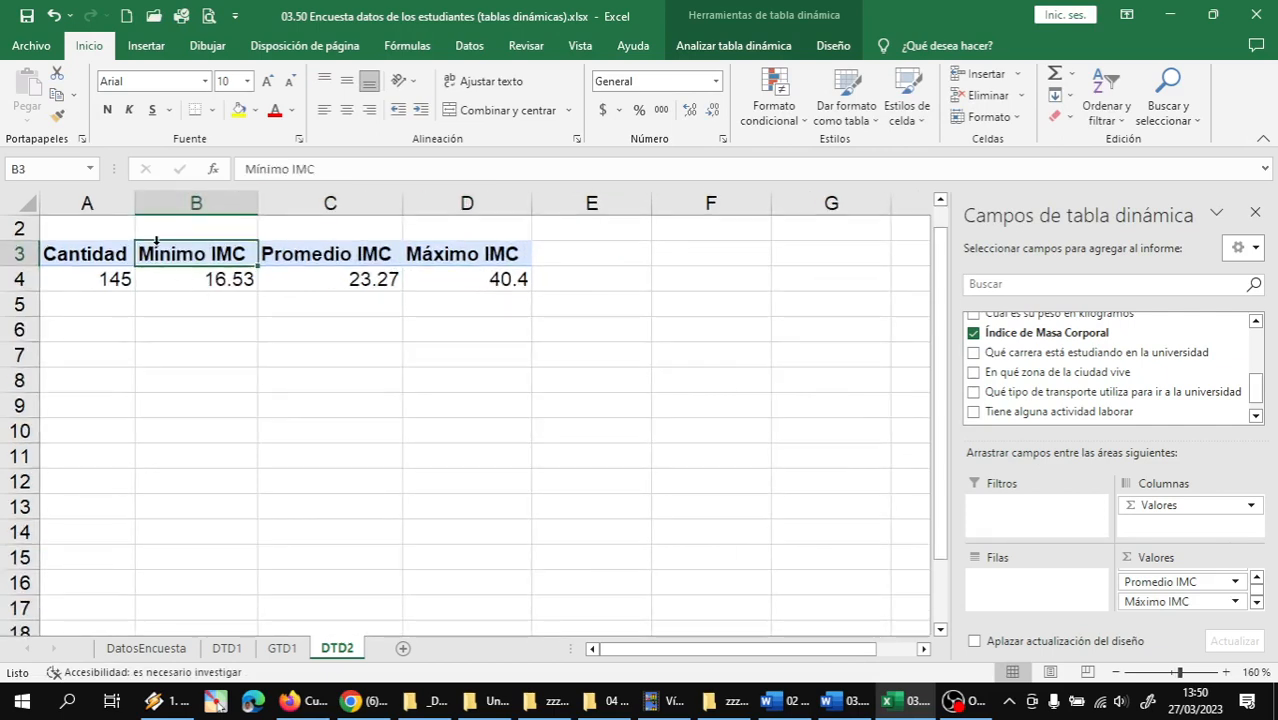
scroll(198, 288, "up", 1)
left_click(118, 205)
left_click_drag(118, 205, 418, 206)
left_click(310, 336)
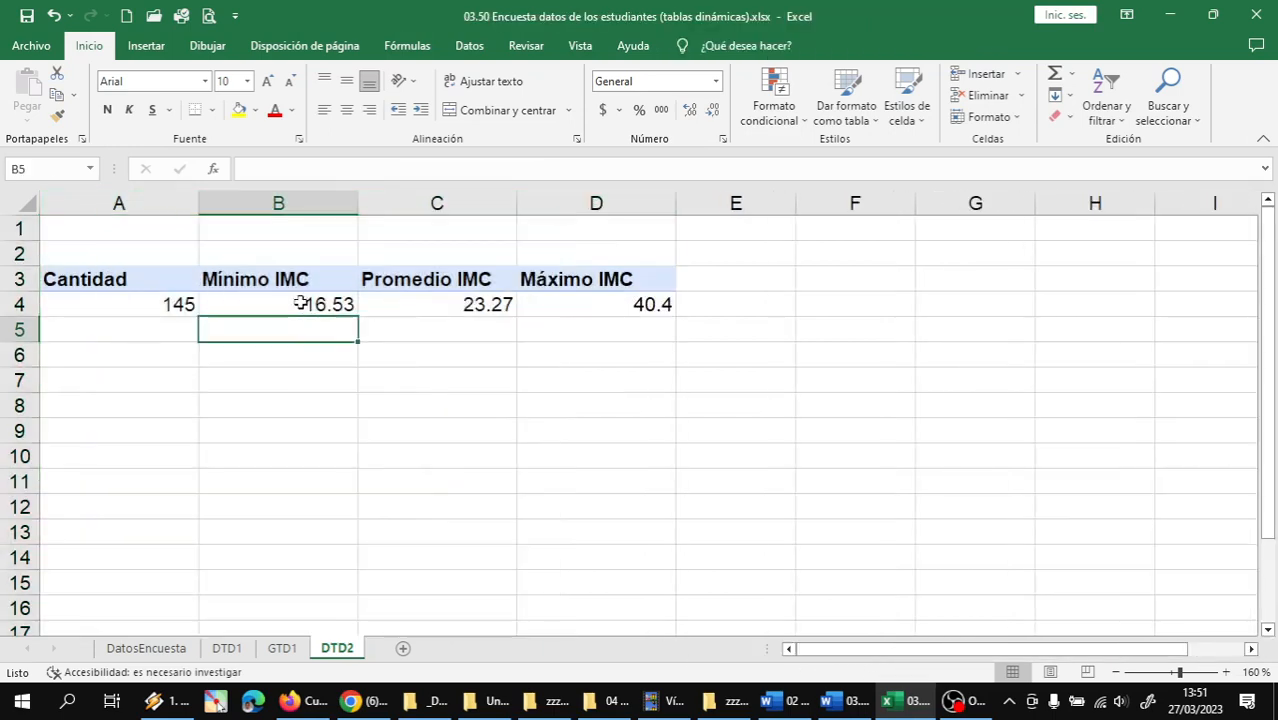
- Narrow column A so it fits the Cantidad header more closely than the other columns
left_click(300, 304)
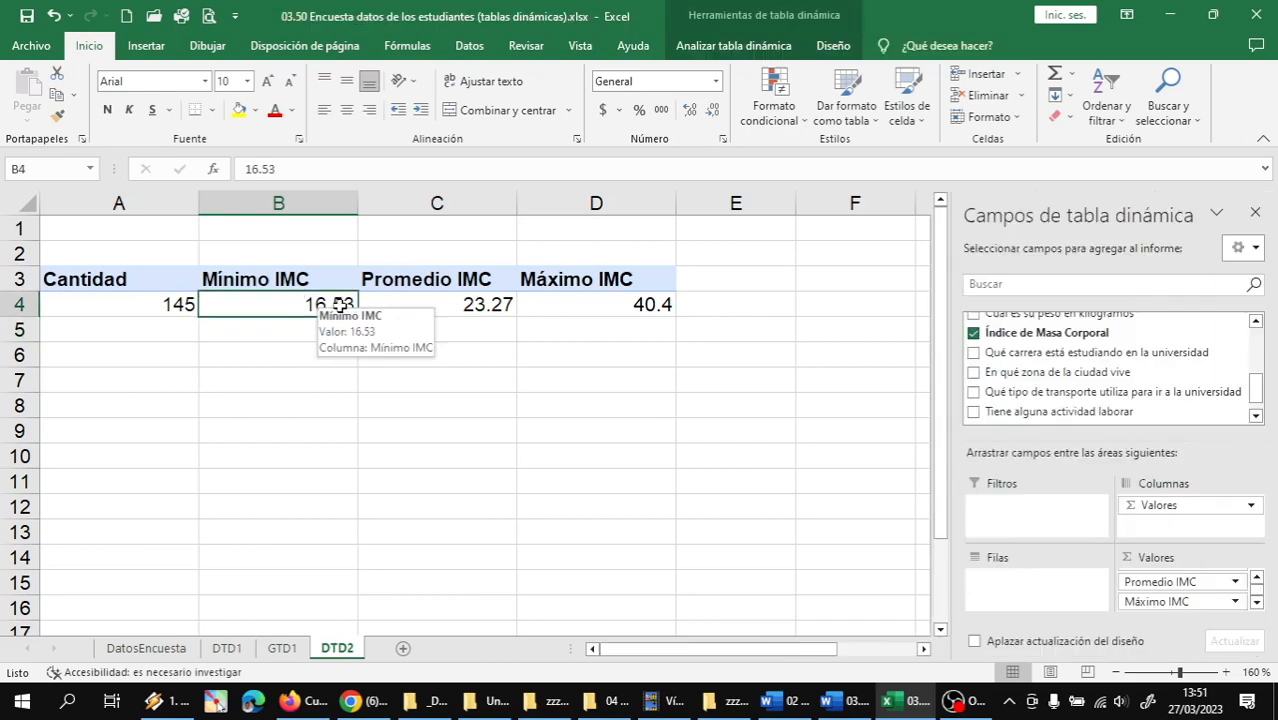
left_click(475, 284)
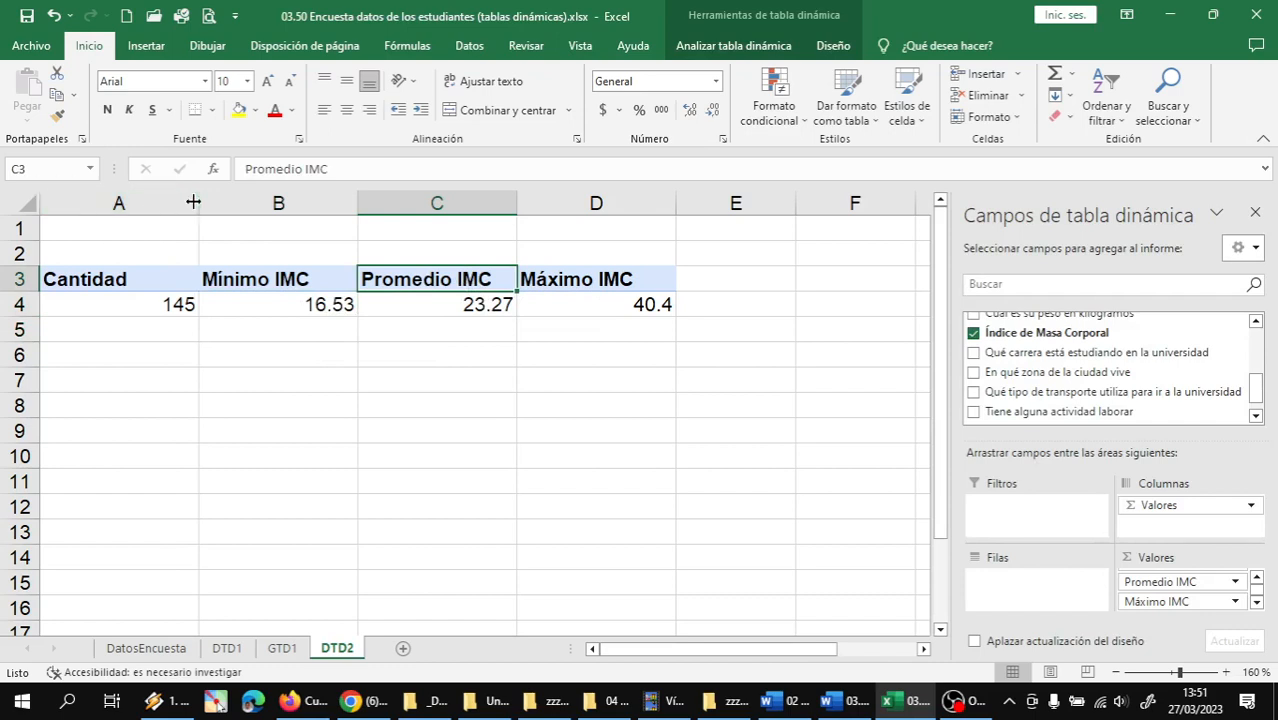
left_click_drag(193, 203, 161, 203)
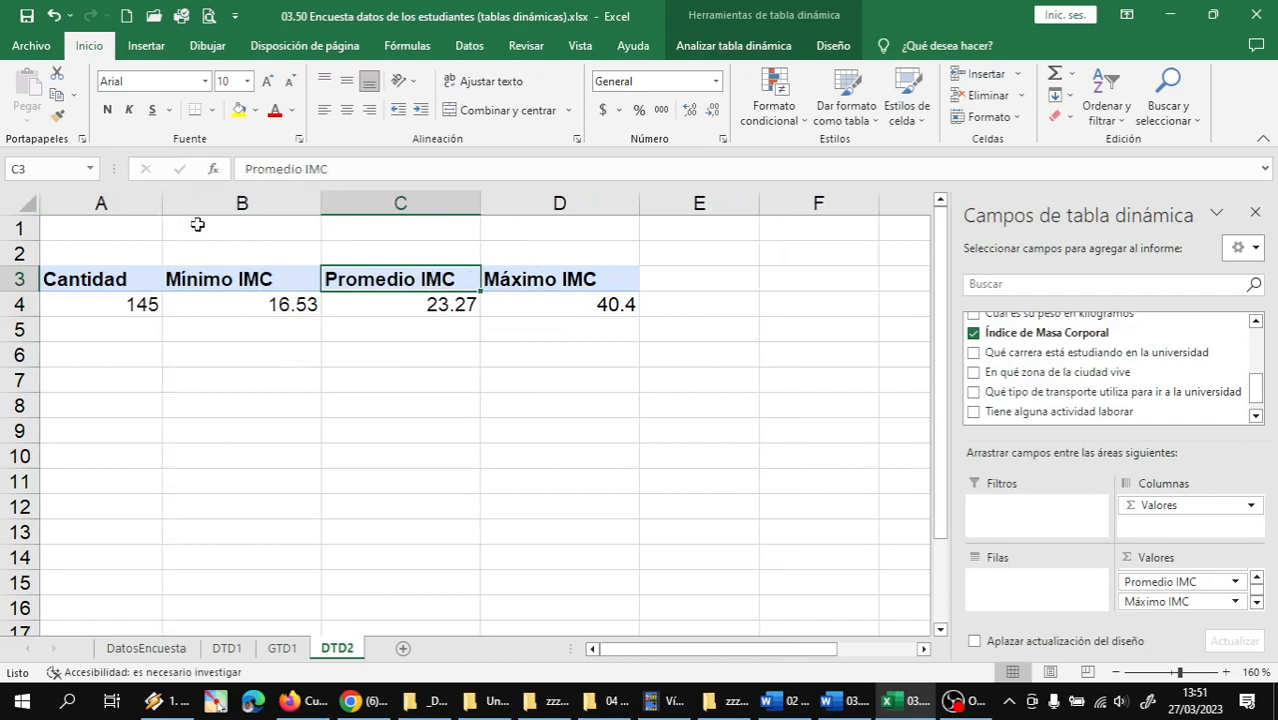
left_click(365, 312)
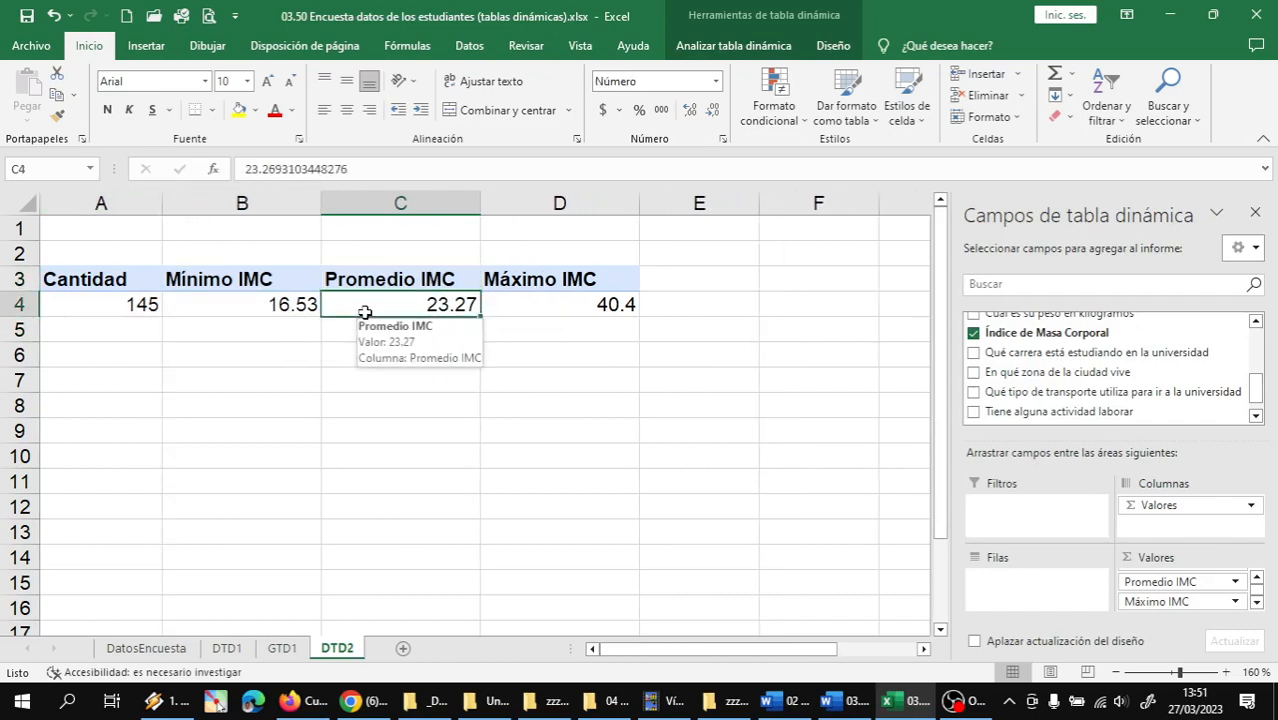
scroll(251, 360, "up", 1, "ctrl")
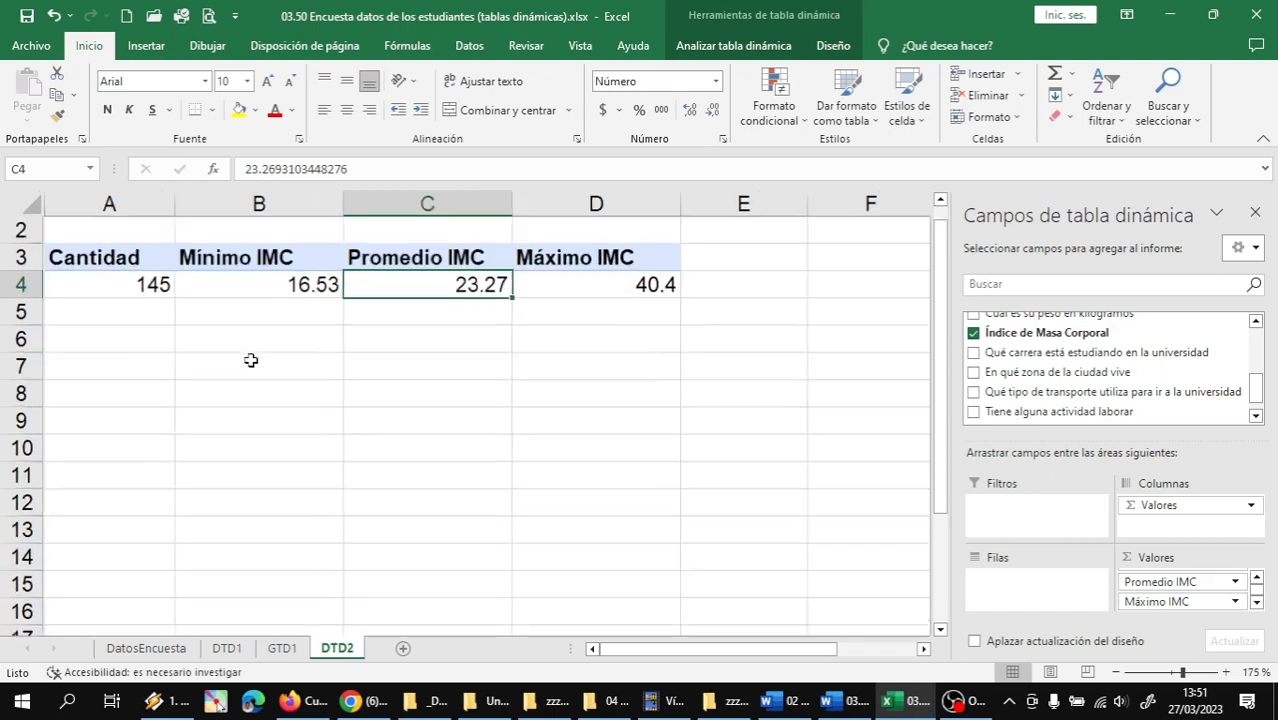
scroll(251, 360, "up", 1, "ctrl")
scroll(240, 348, "up", 1)
scroll(200, 325, "down", 1)
scroll(191, 319, "up", 1)
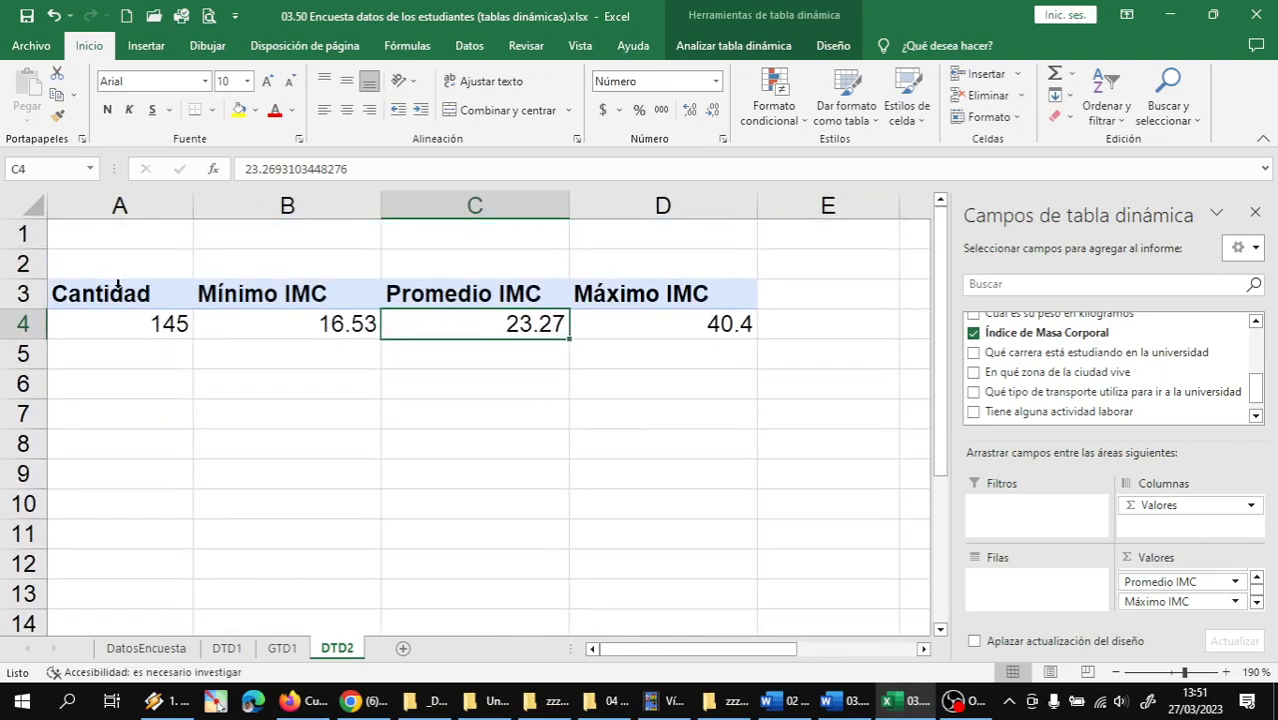
left_click(97, 294)
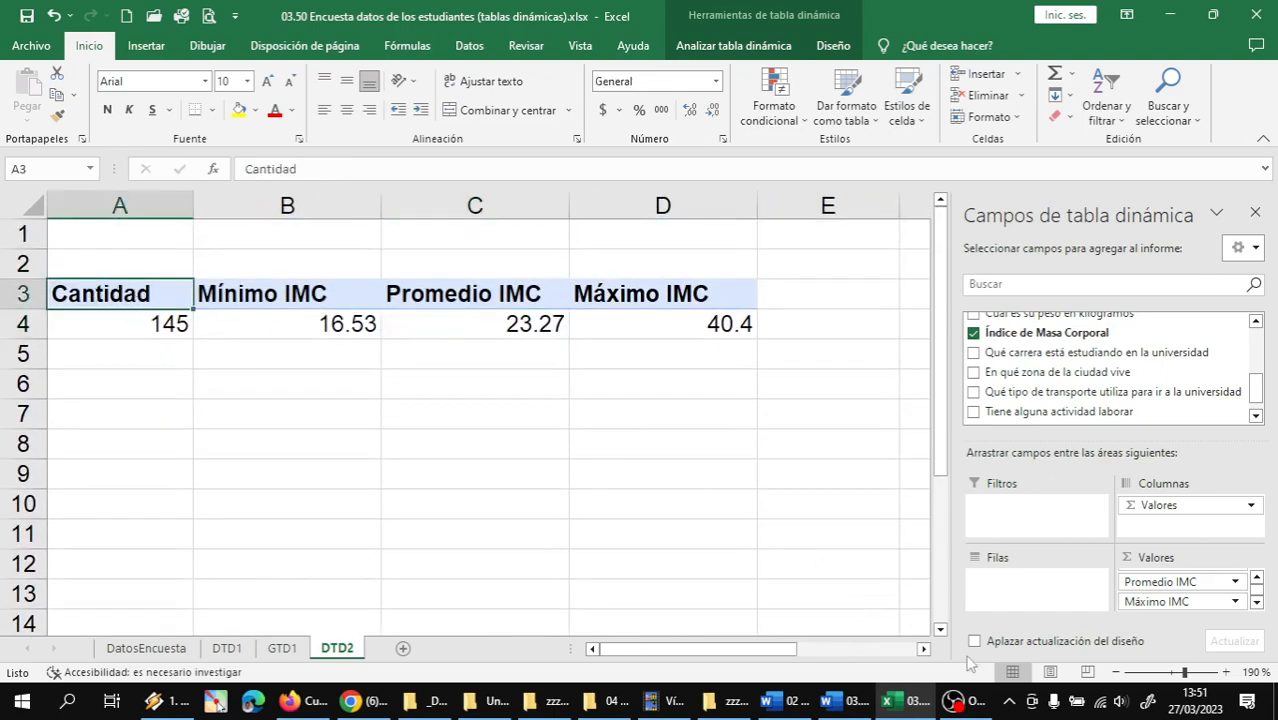
left_click(978, 706)
left_click(1255, 509)
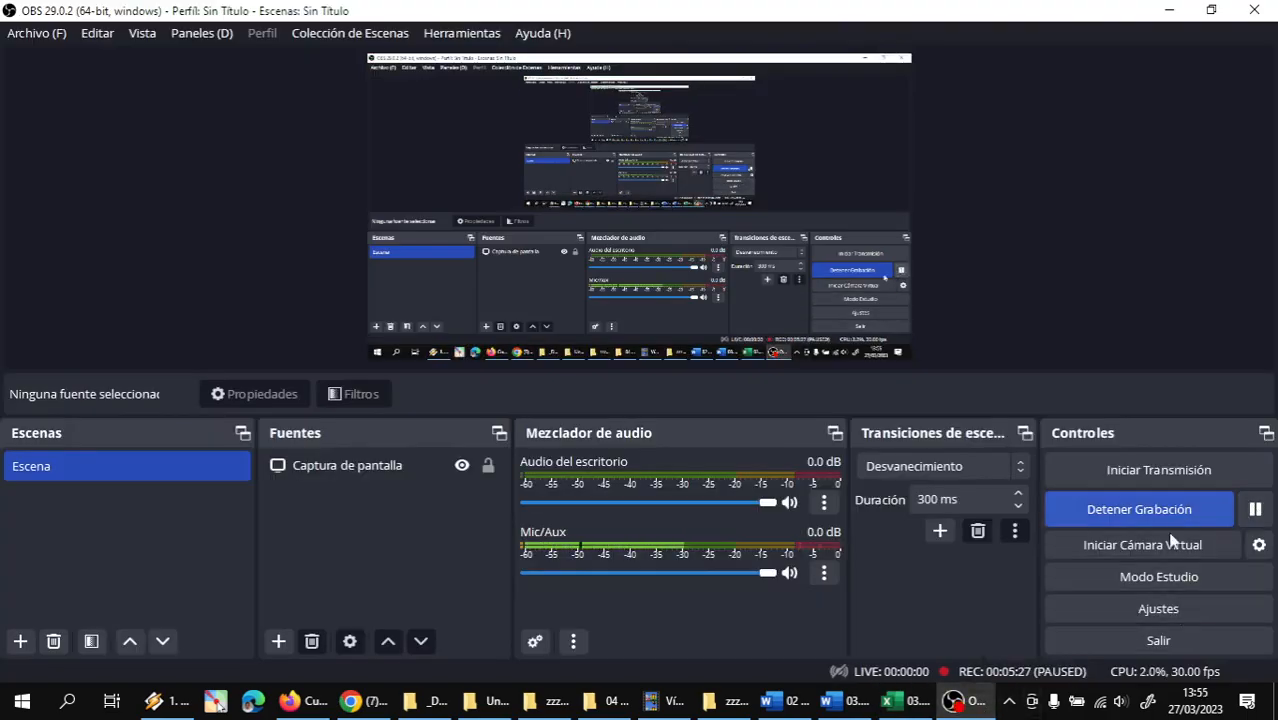
left_click(908, 706)
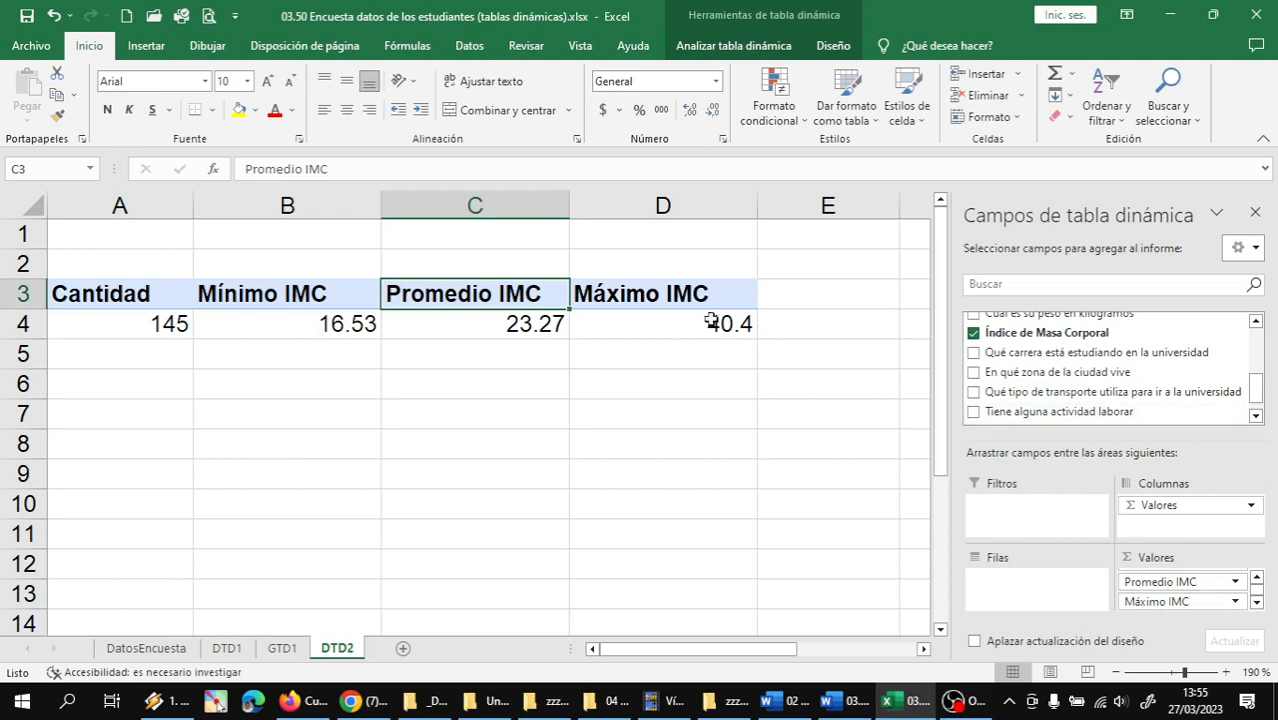
- Review the pivot table's count, minimum, average and maximum IMC headers in row 3
left_click(648, 296)
left_click(430, 294)
left_click(318, 297)
left_click(88, 299)
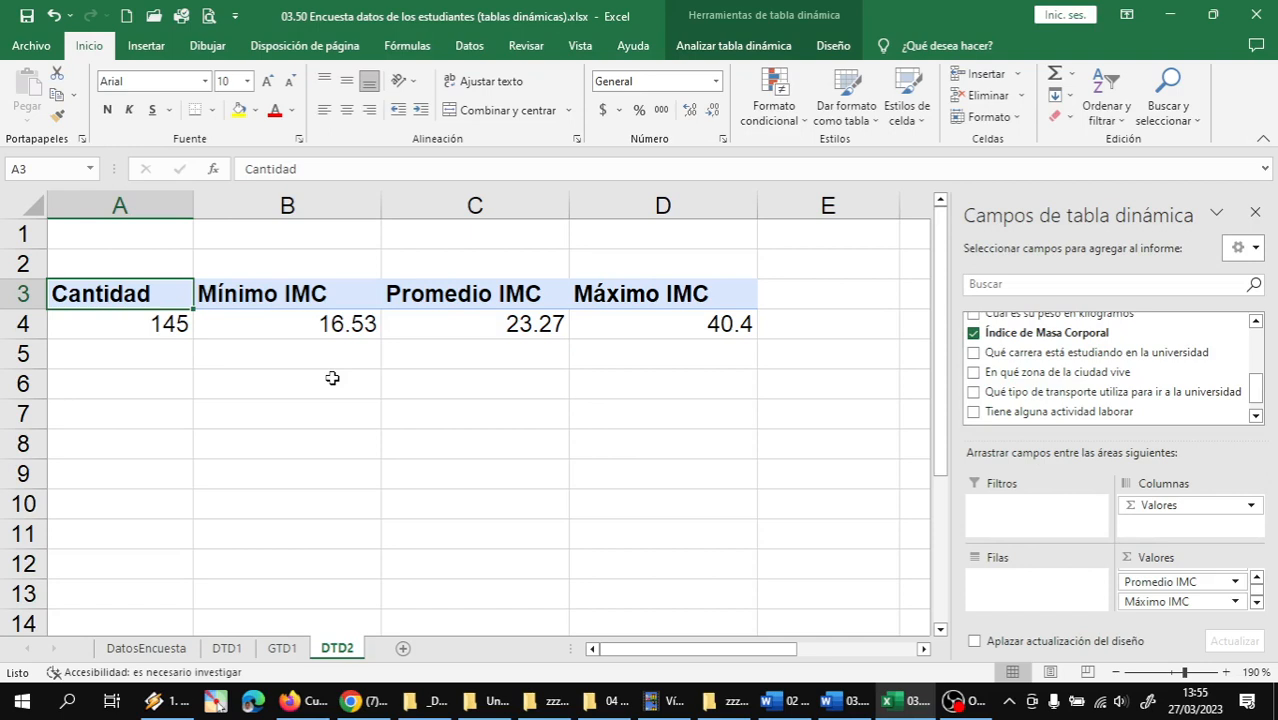
left_click(218, 280)
left_click(167, 287)
left_click(156, 293)
- Add the Etapa de la vida field to the pivot table as row labels
mouse_move(1262, 398)
left_mouse_down()
mouse_move(1267, 355)
mouse_move(1268, 377)
left_mouse_up()
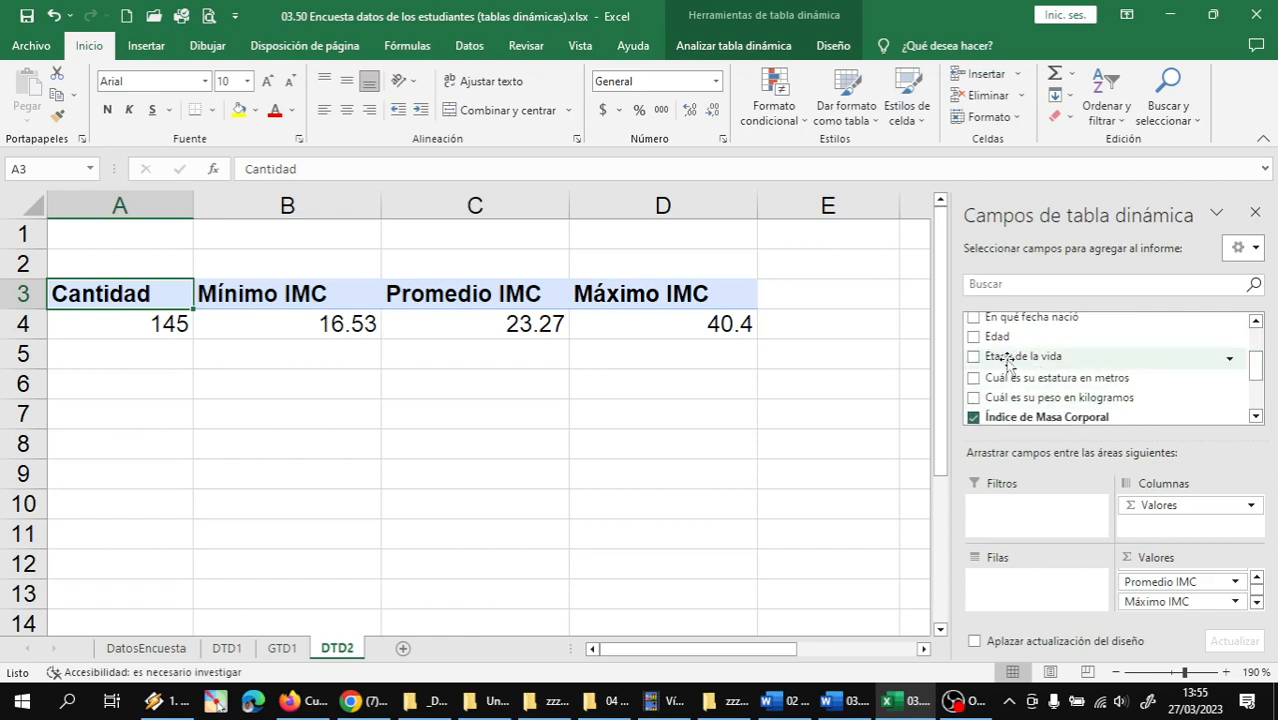
left_click_drag(1007, 362, 1070, 595)
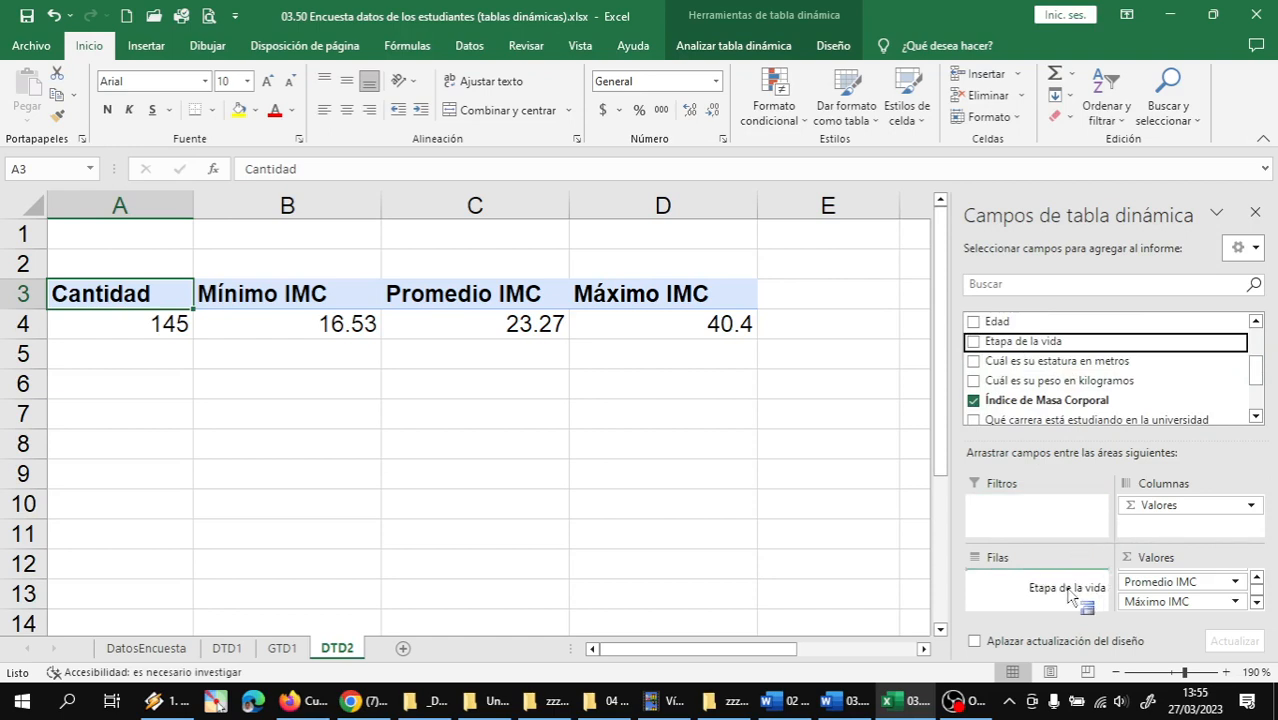
left_click_drag(1070, 595, 1068, 590)
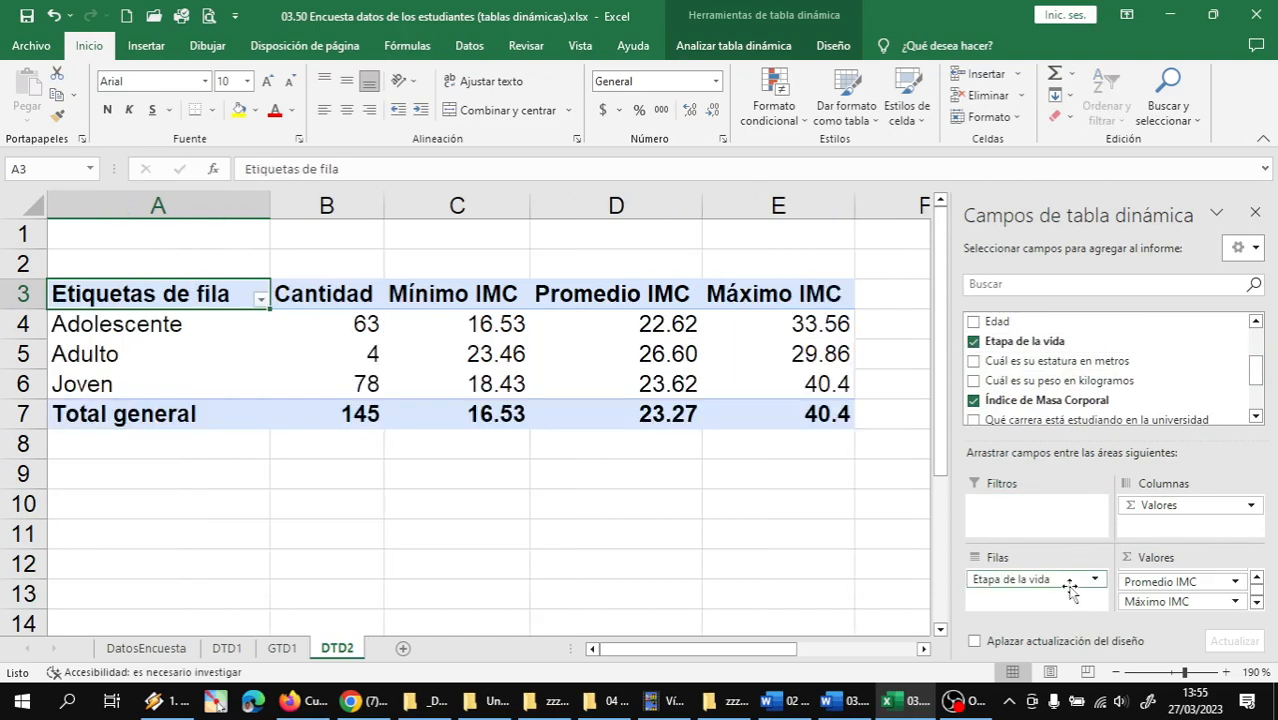
- Examine the count and the minimum, average and maximum IMC of the Adolescente, Adulto and Joven rows
left_click(95, 324)
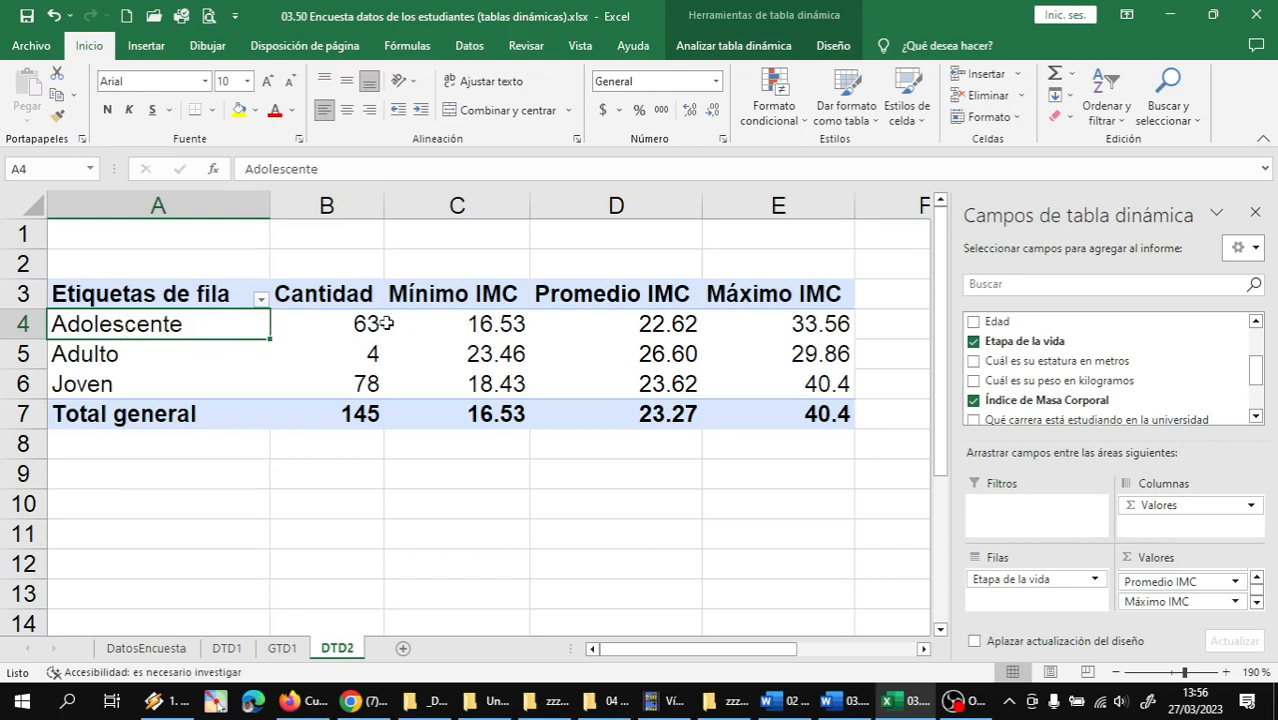
left_click(344, 323)
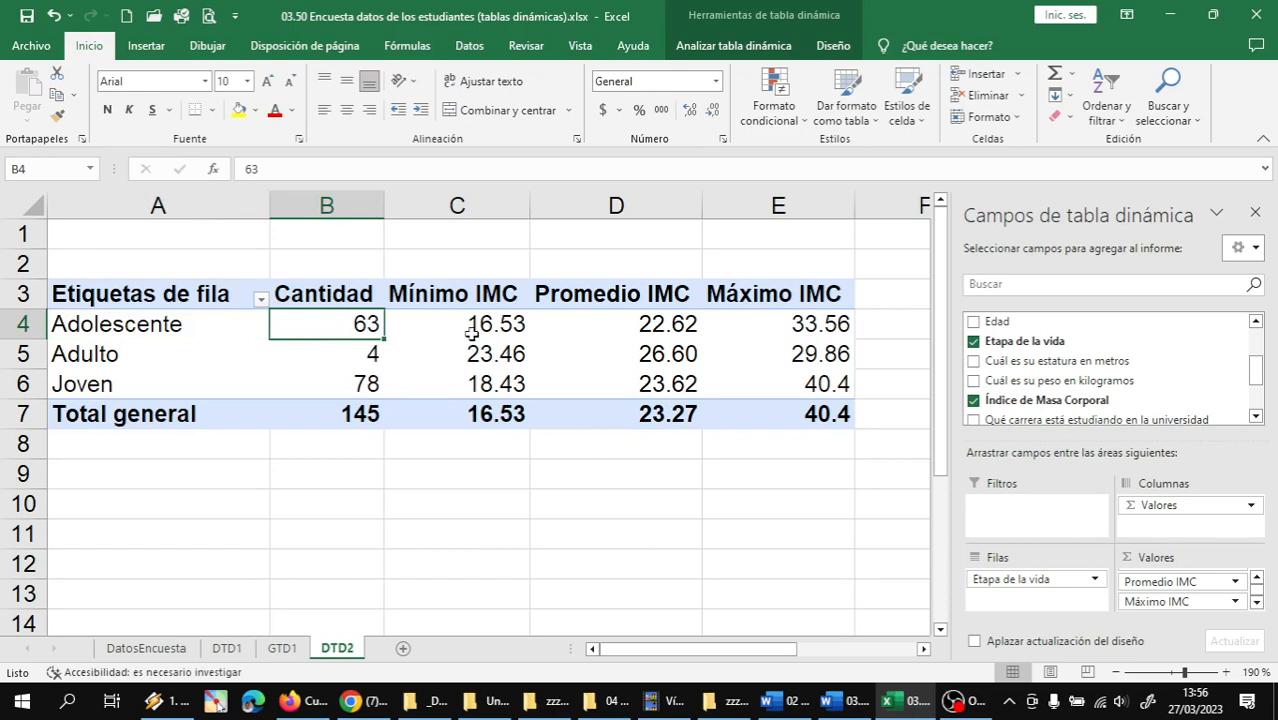
mouse_move(512, 329)
mouse_move(652, 331)
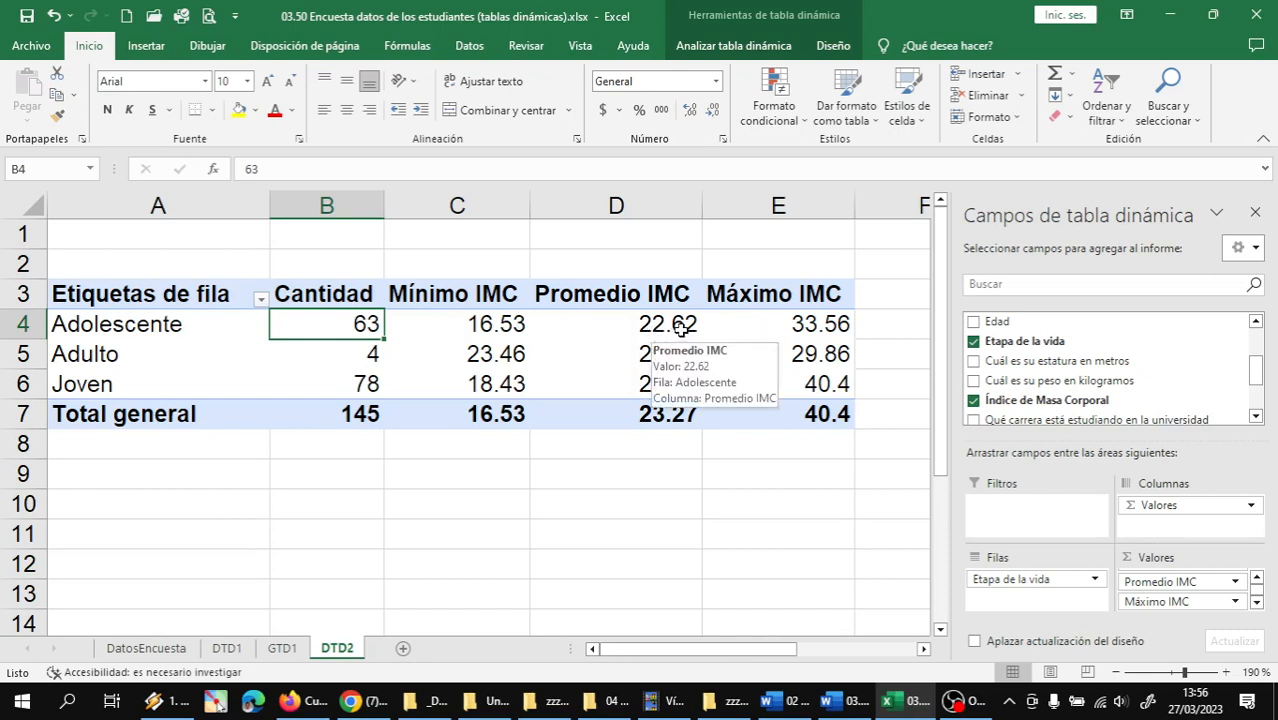
left_click(838, 324)
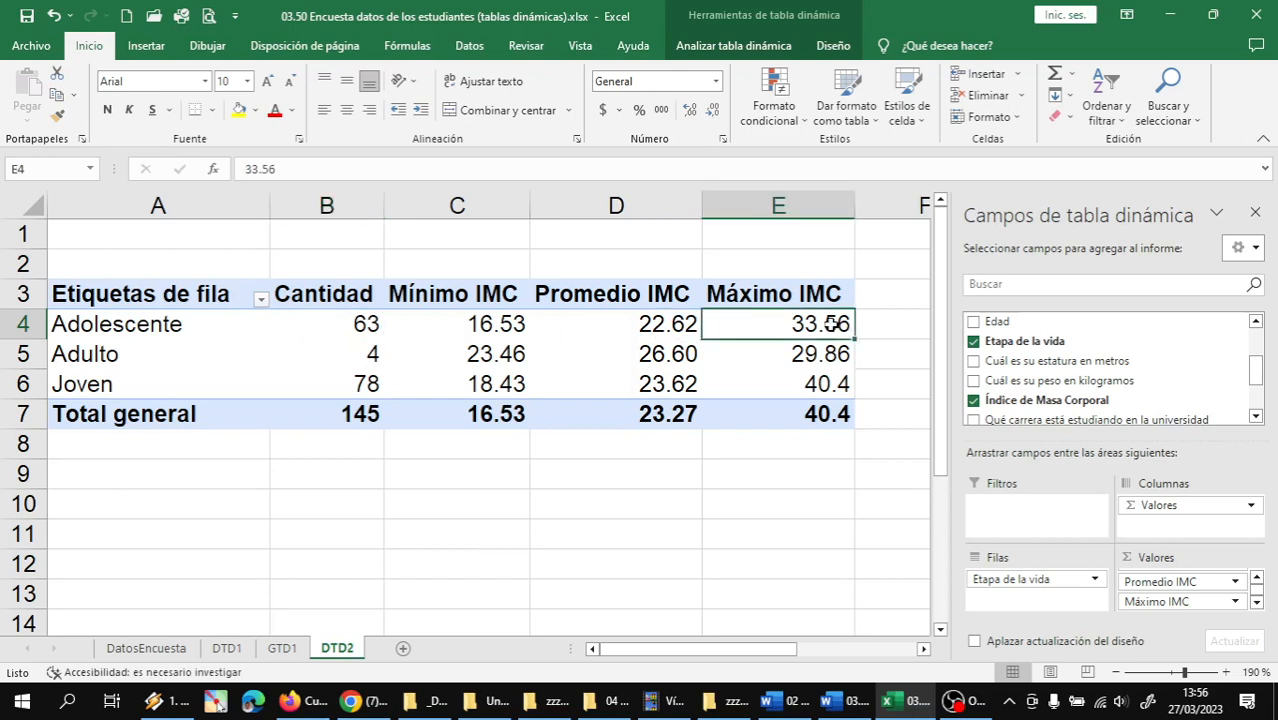
mouse_move(817, 354)
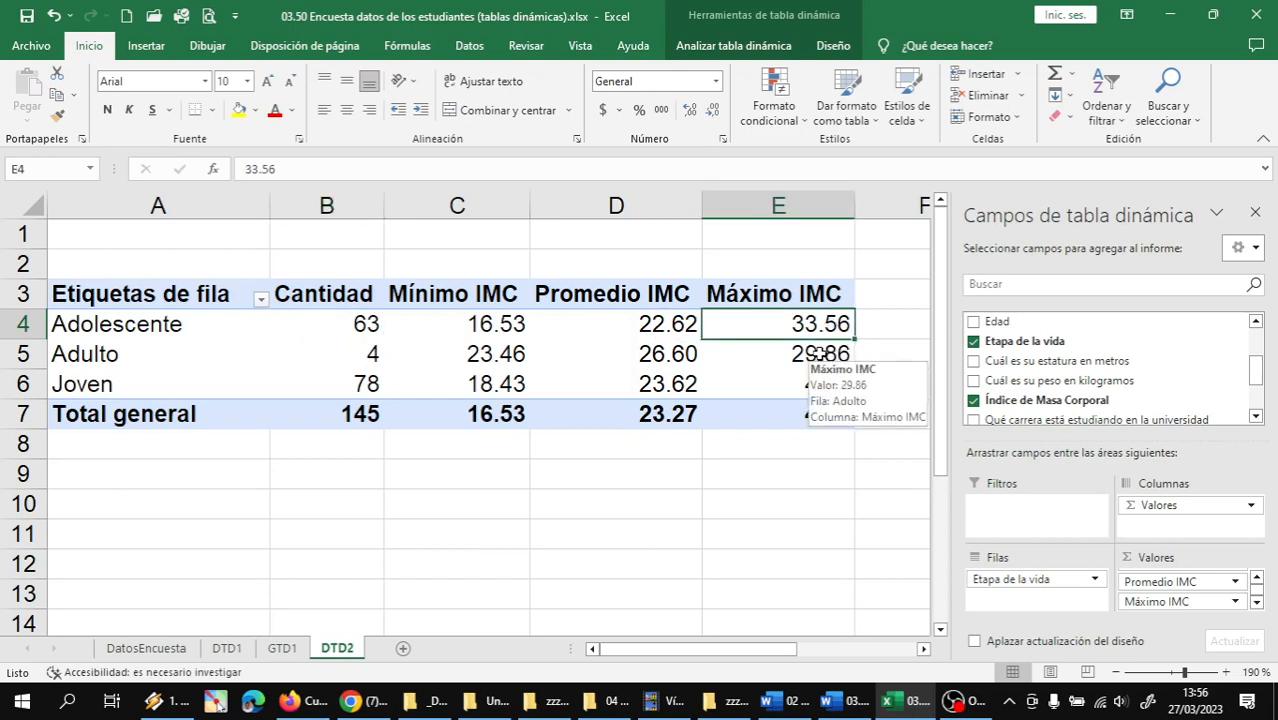
left_click(150, 354)
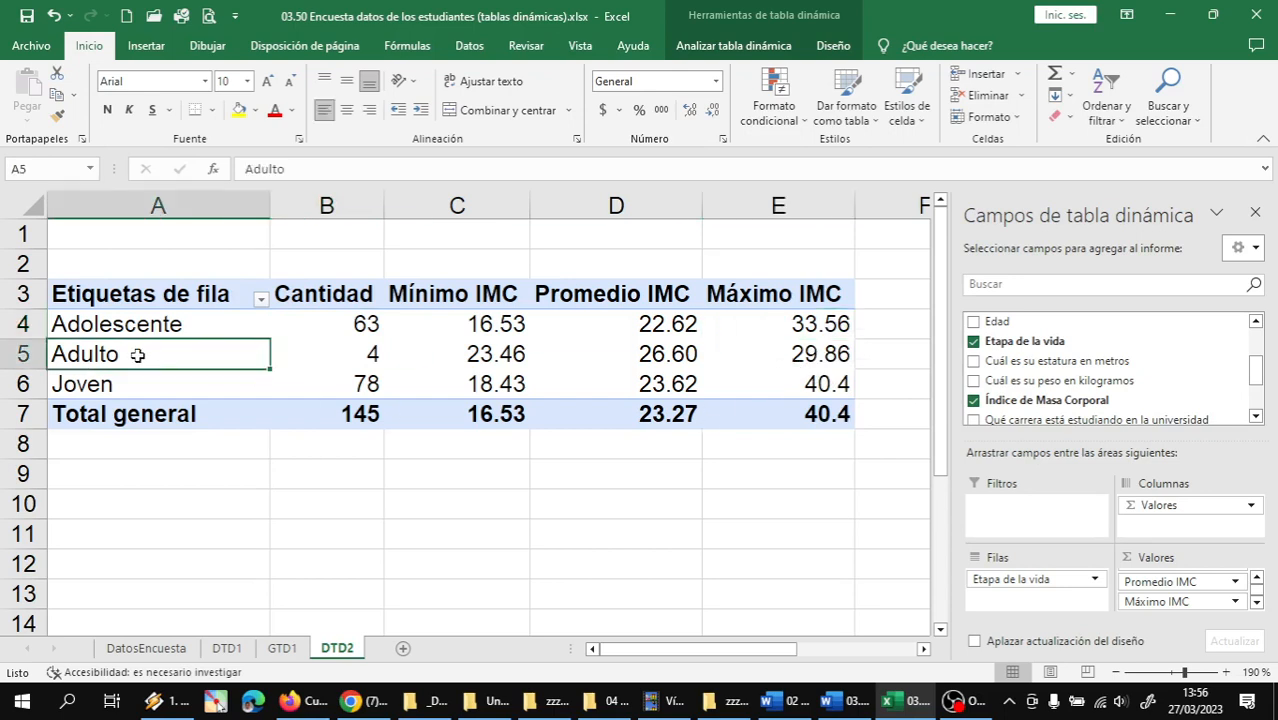
left_click(791, 352)
mouse_move(807, 390)
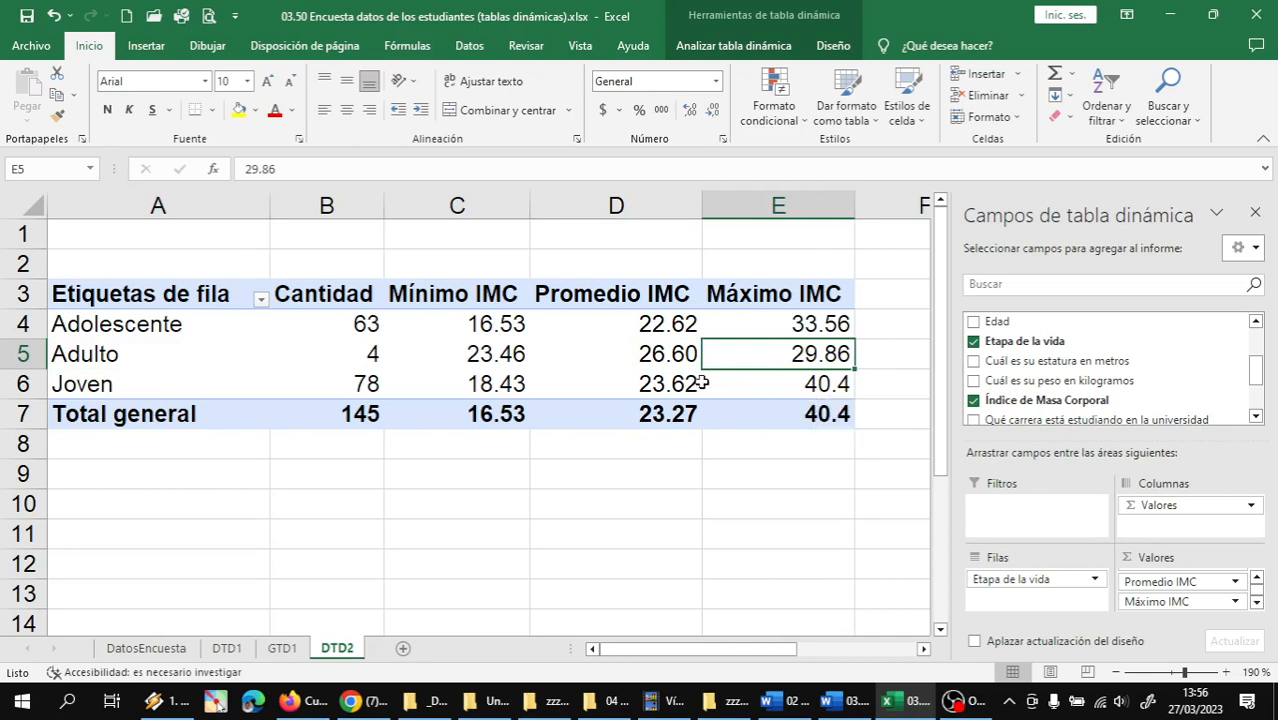
mouse_move(543, 347)
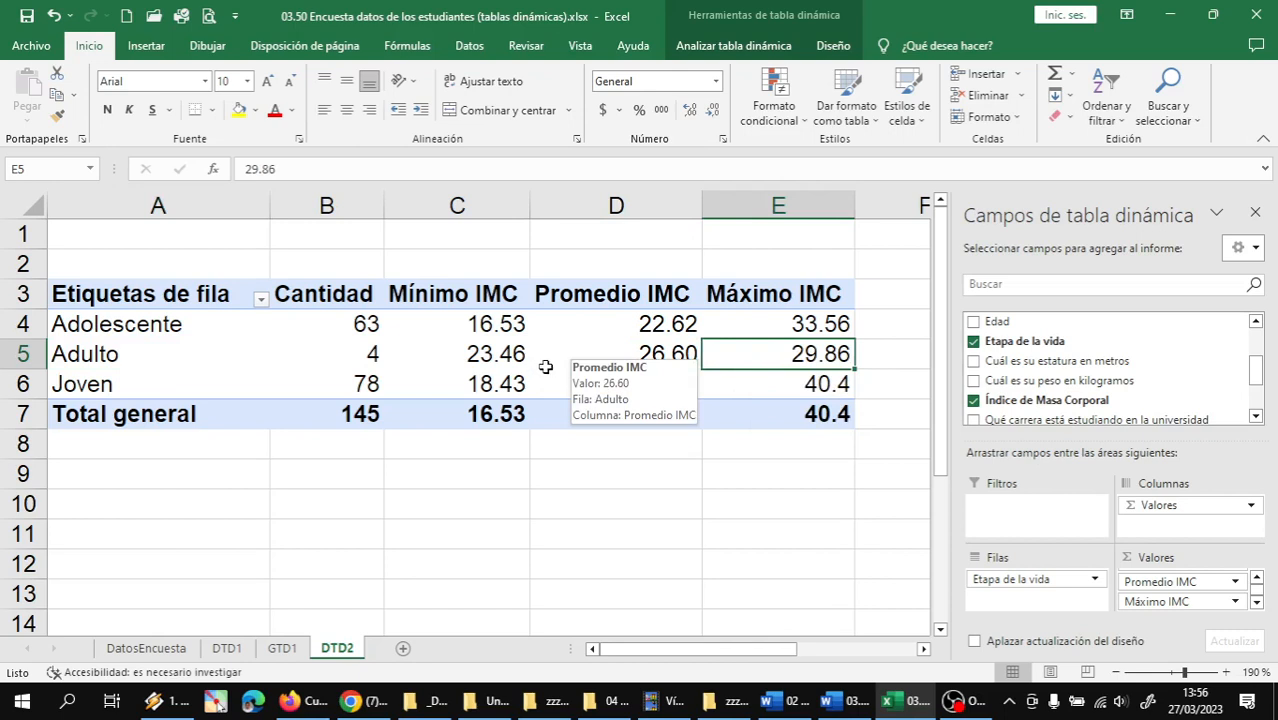
left_click(110, 390)
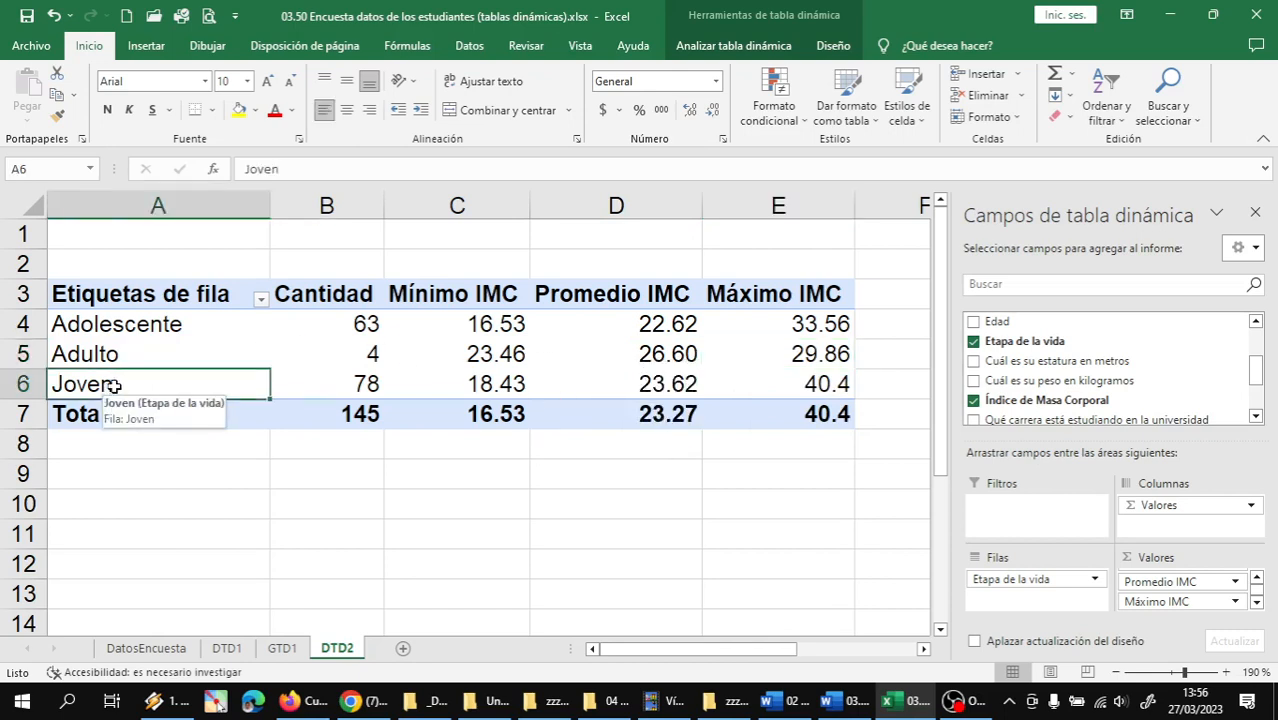
left_click(355, 388)
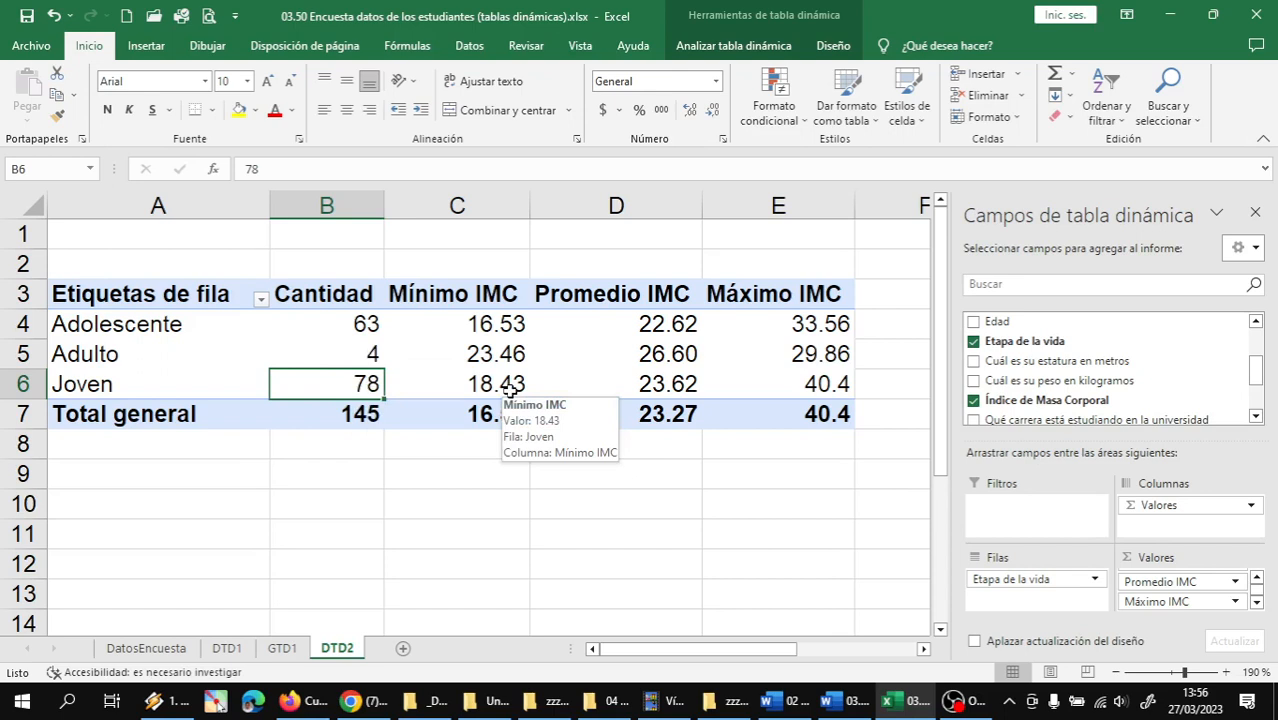
left_click(842, 385)
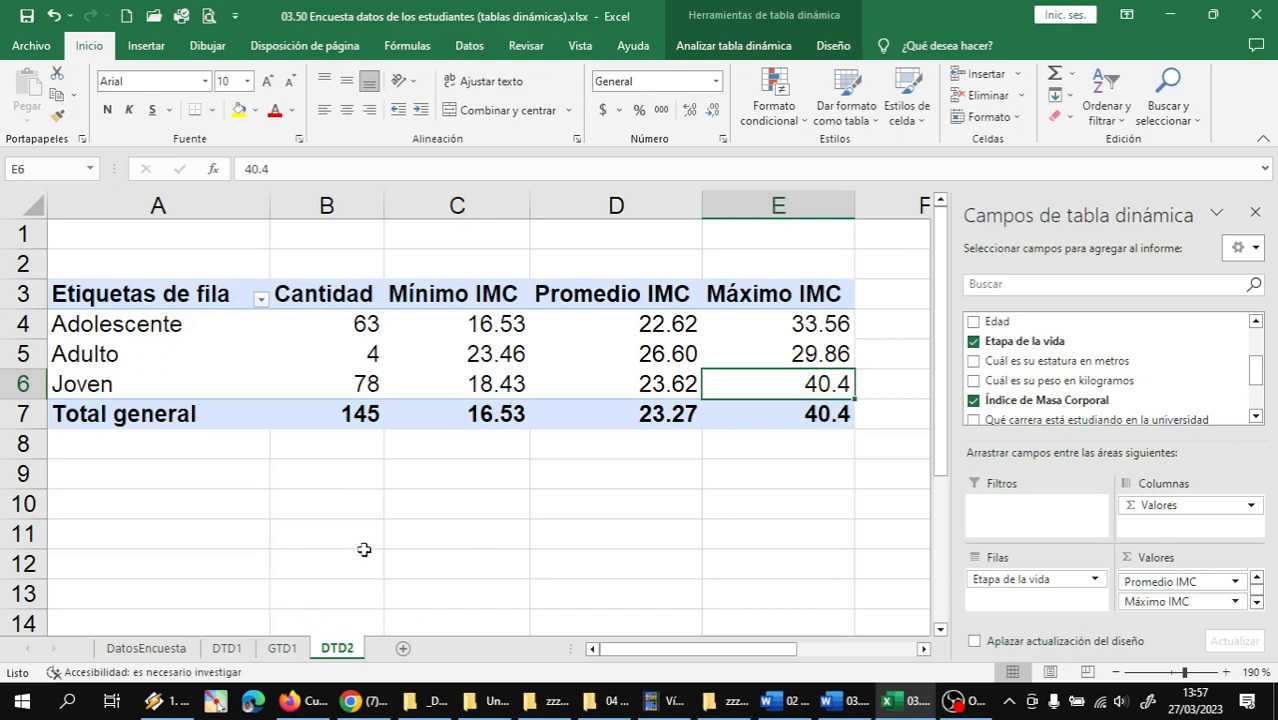
mouse_move(530, 362)
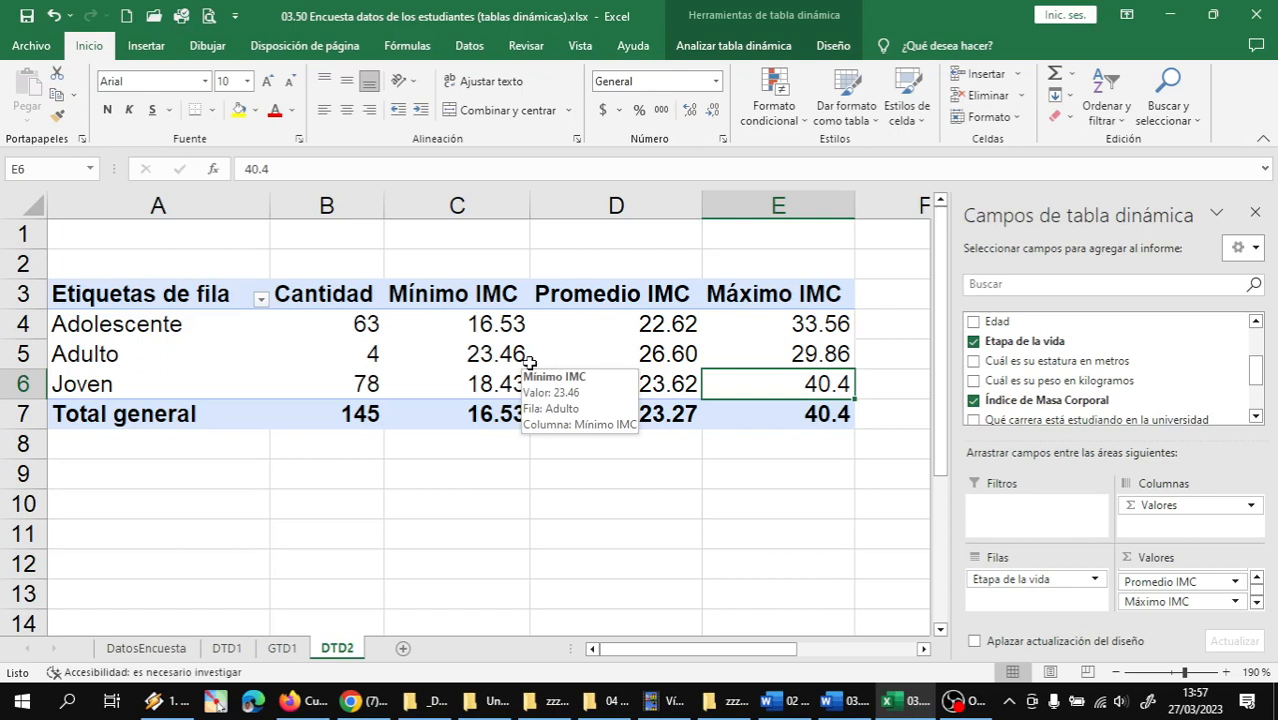
left_click(139, 384)
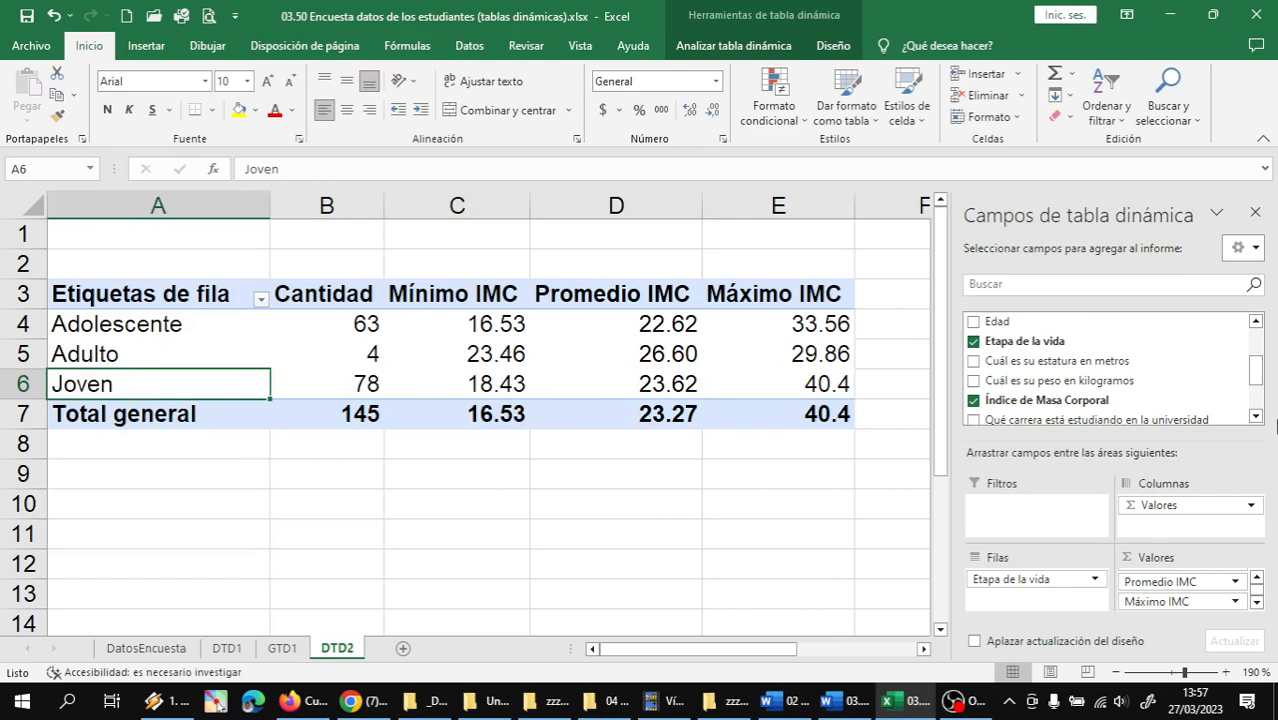
- Add the Cuál es su sexo field to the pivot table rows, nested below Etapa de la vida
left_click_drag(1256, 369, 1258, 340)
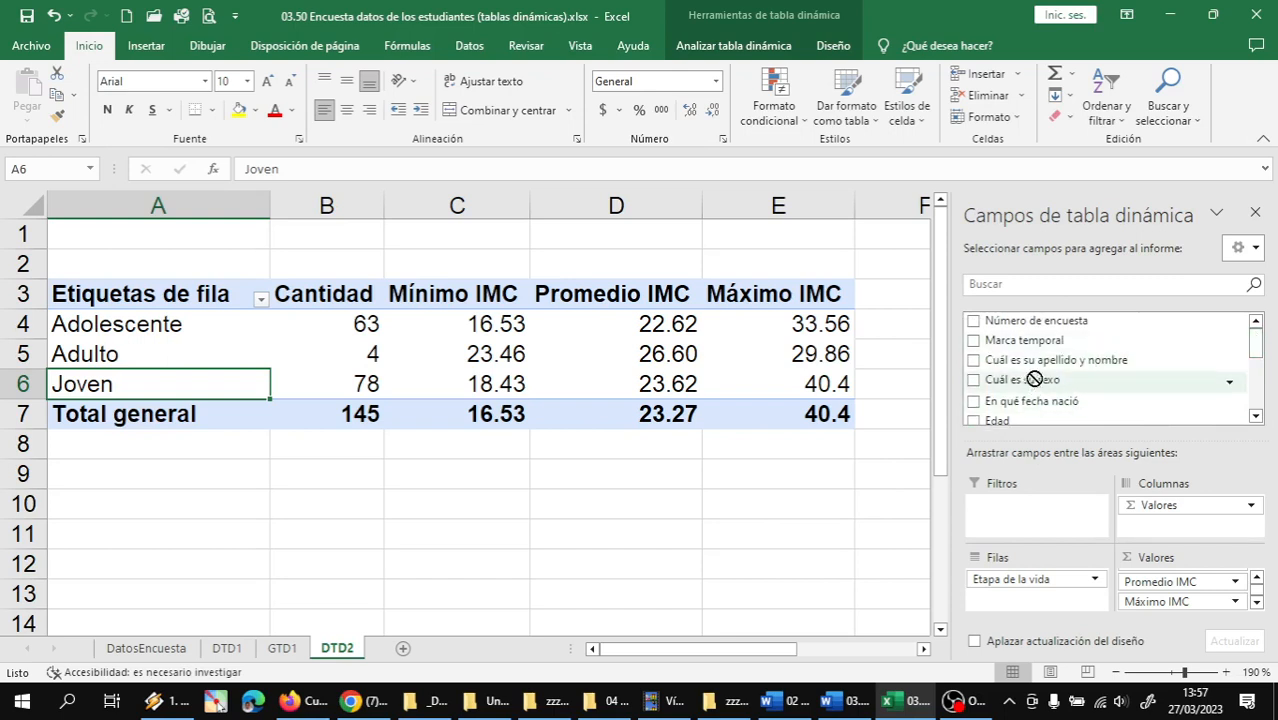
left_click_drag(1030, 378, 1098, 612)
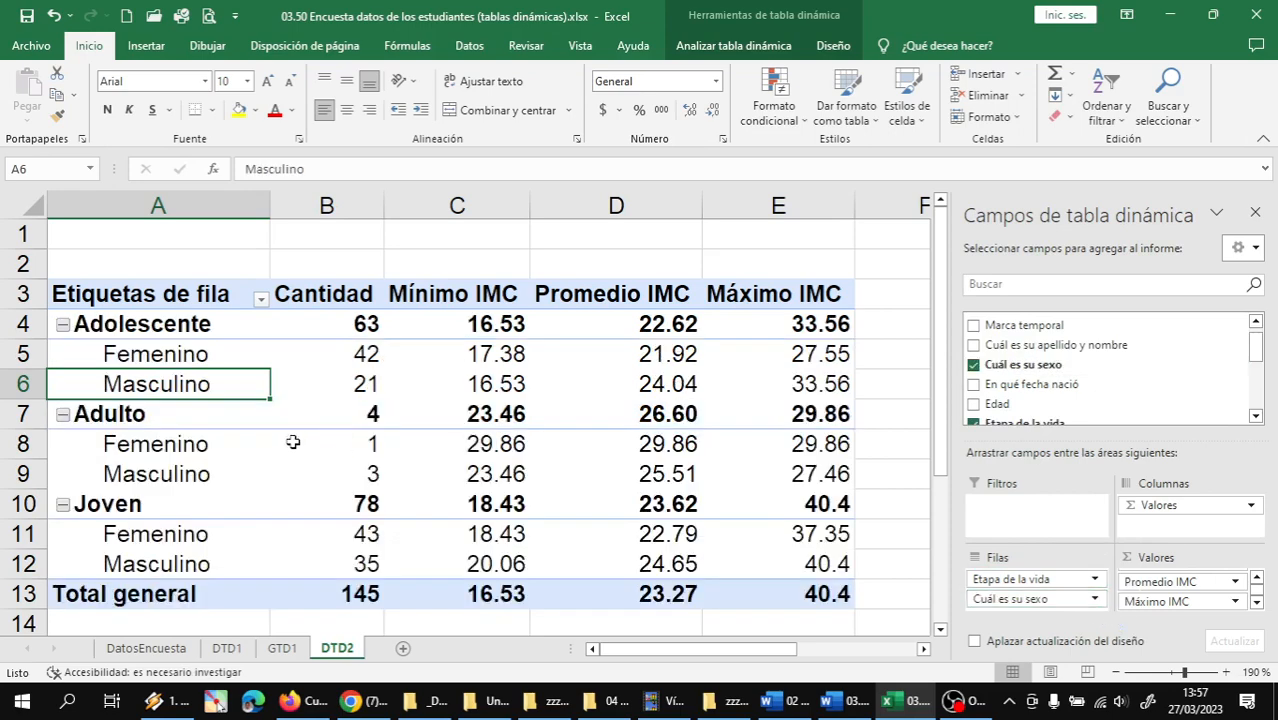
- Compare the Máximo IMC values of Femenino and Masculino within the Adolescente, Adulto and Joven groups
left_click(155, 323)
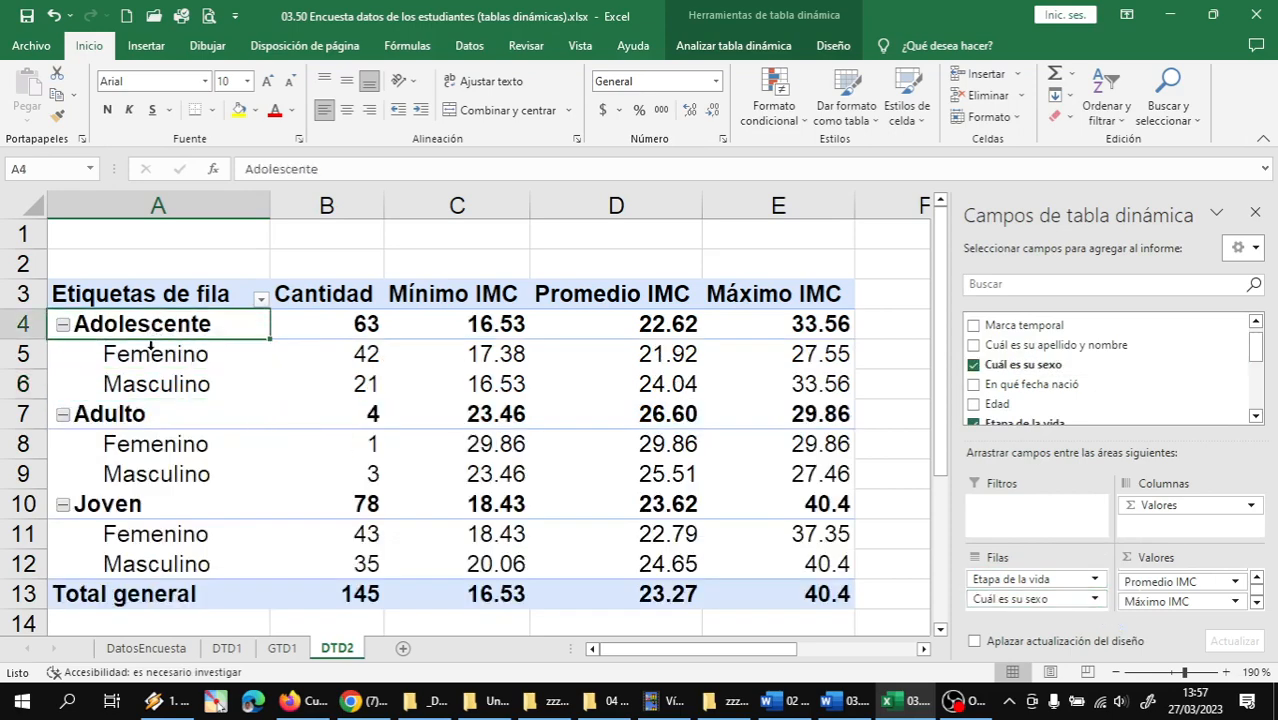
left_click(800, 386)
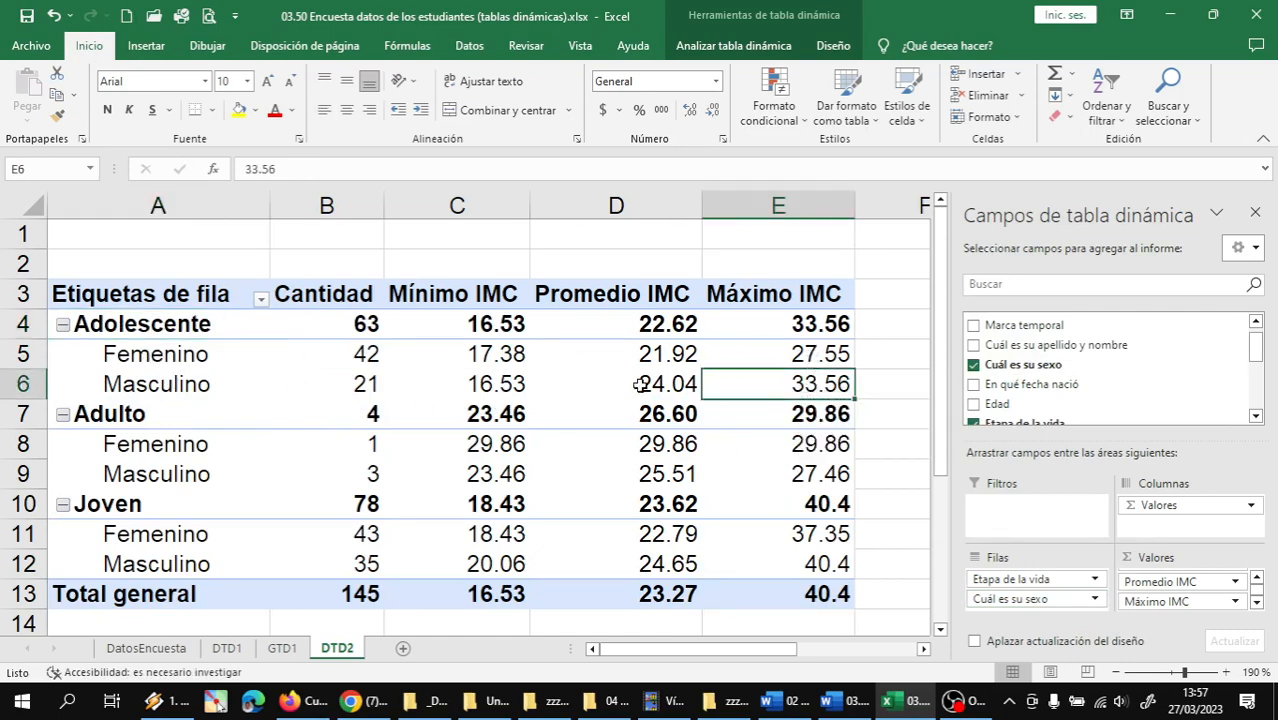
left_click(806, 352)
left_click(806, 384)
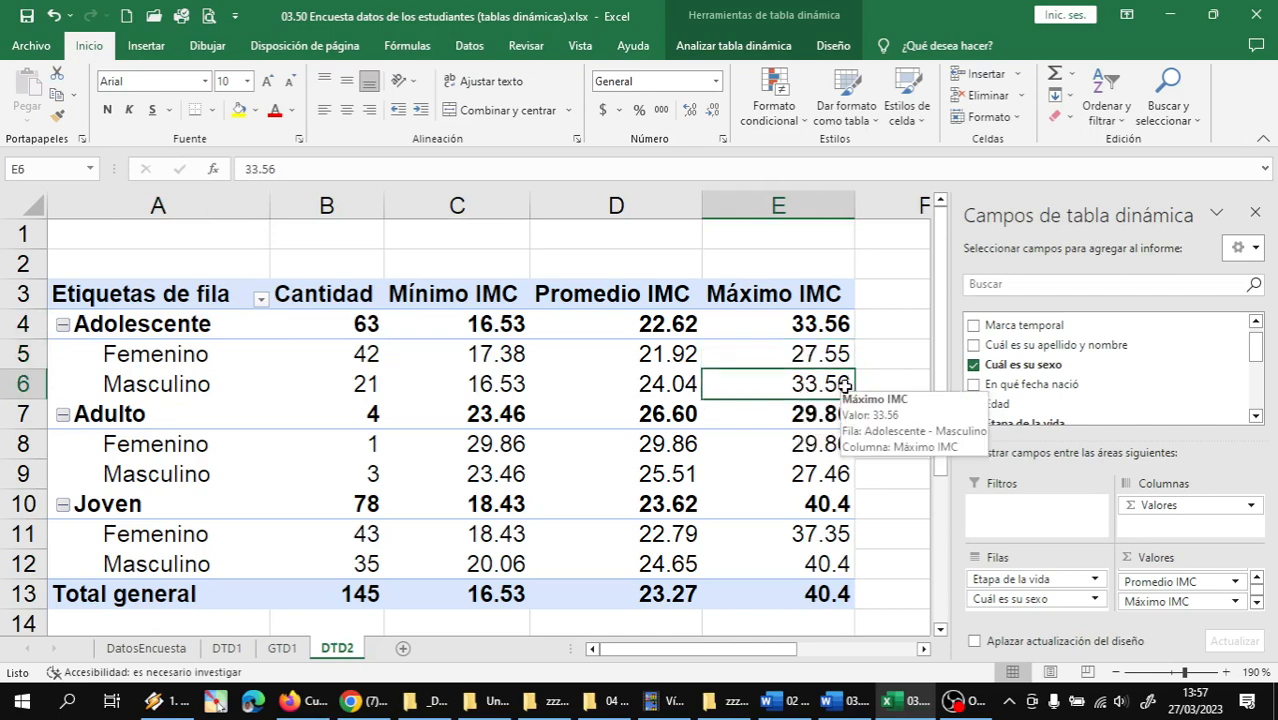
left_click(822, 354)
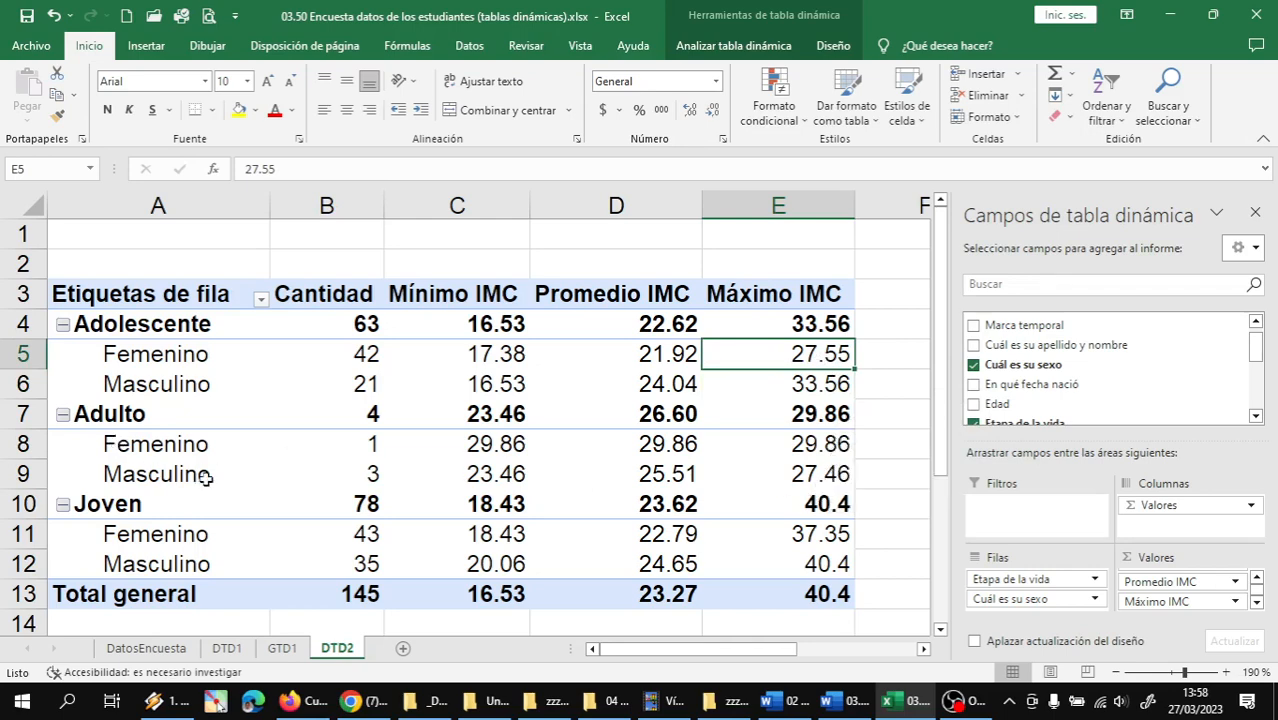
left_click(813, 452)
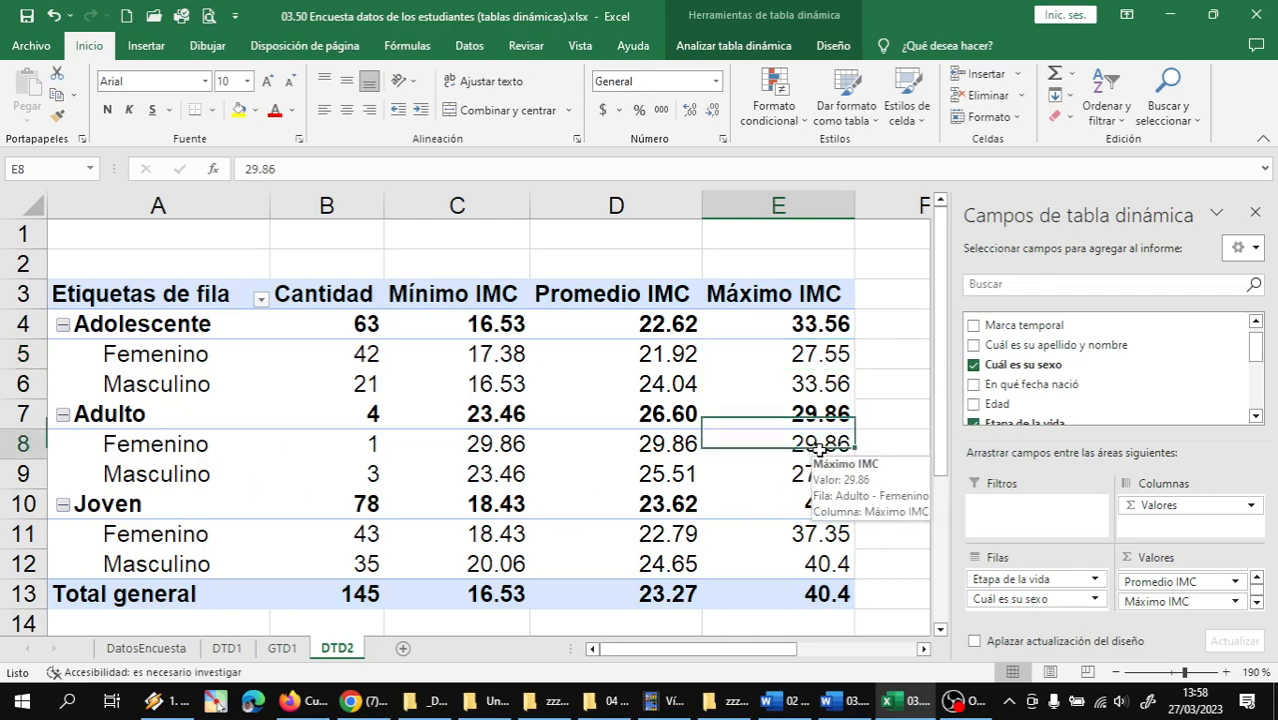
left_click(828, 470)
left_click(820, 443)
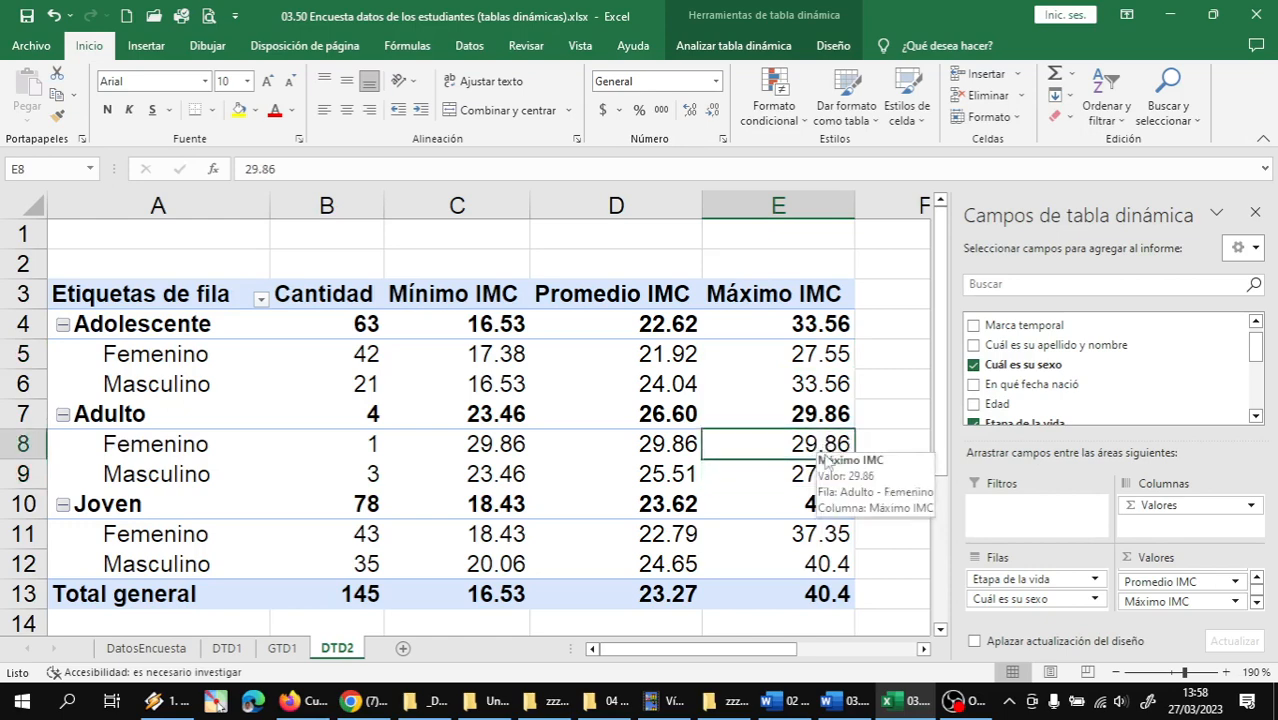
left_click(828, 472)
left_click(831, 450)
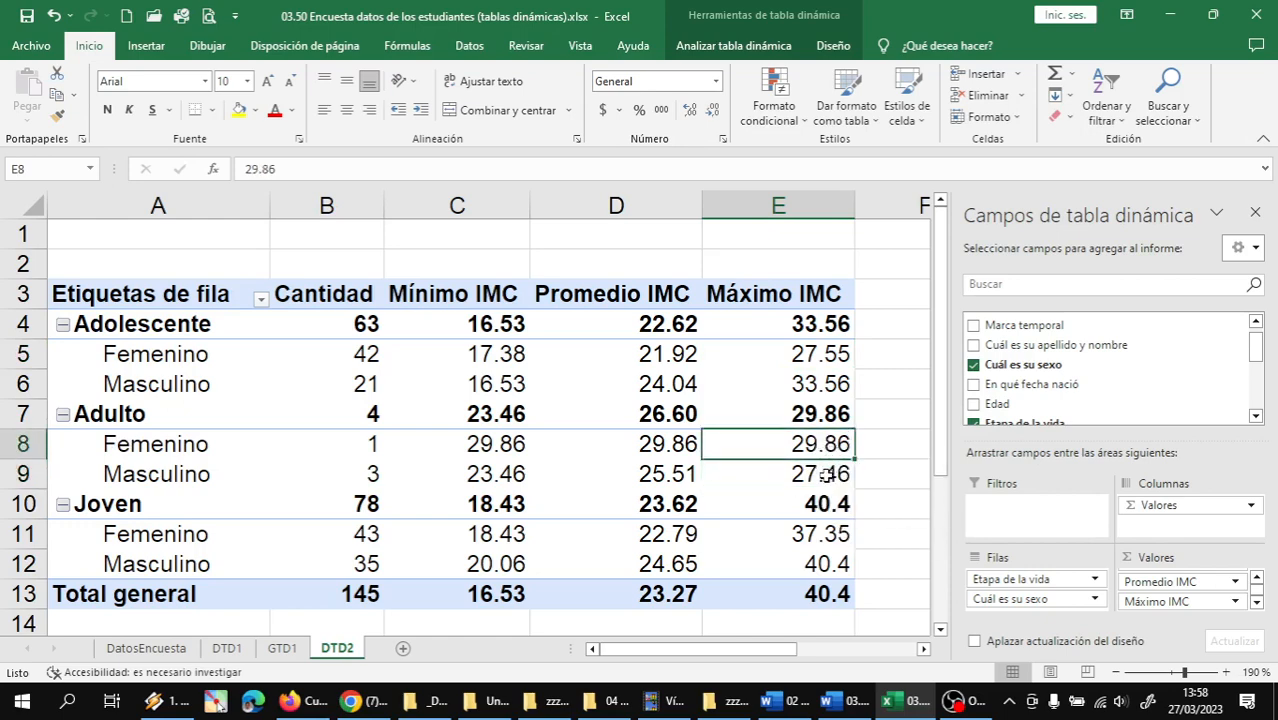
left_click(816, 476)
left_click(833, 450)
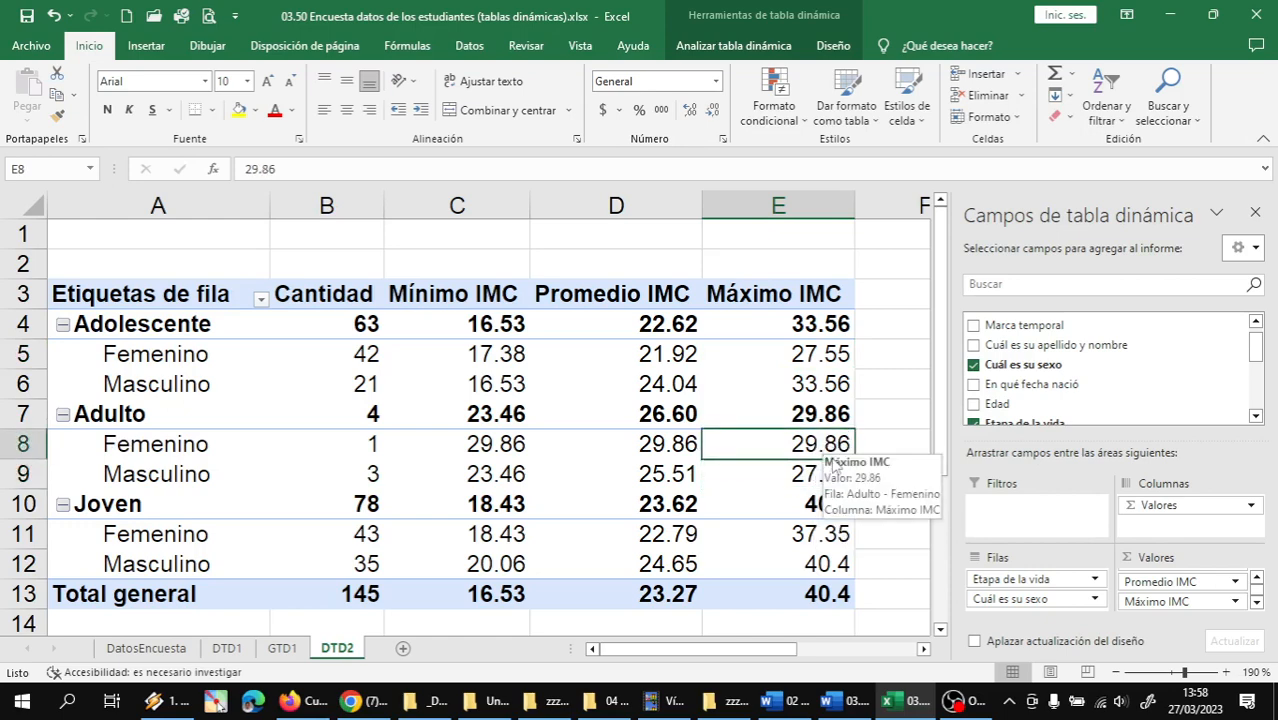
left_click(822, 474)
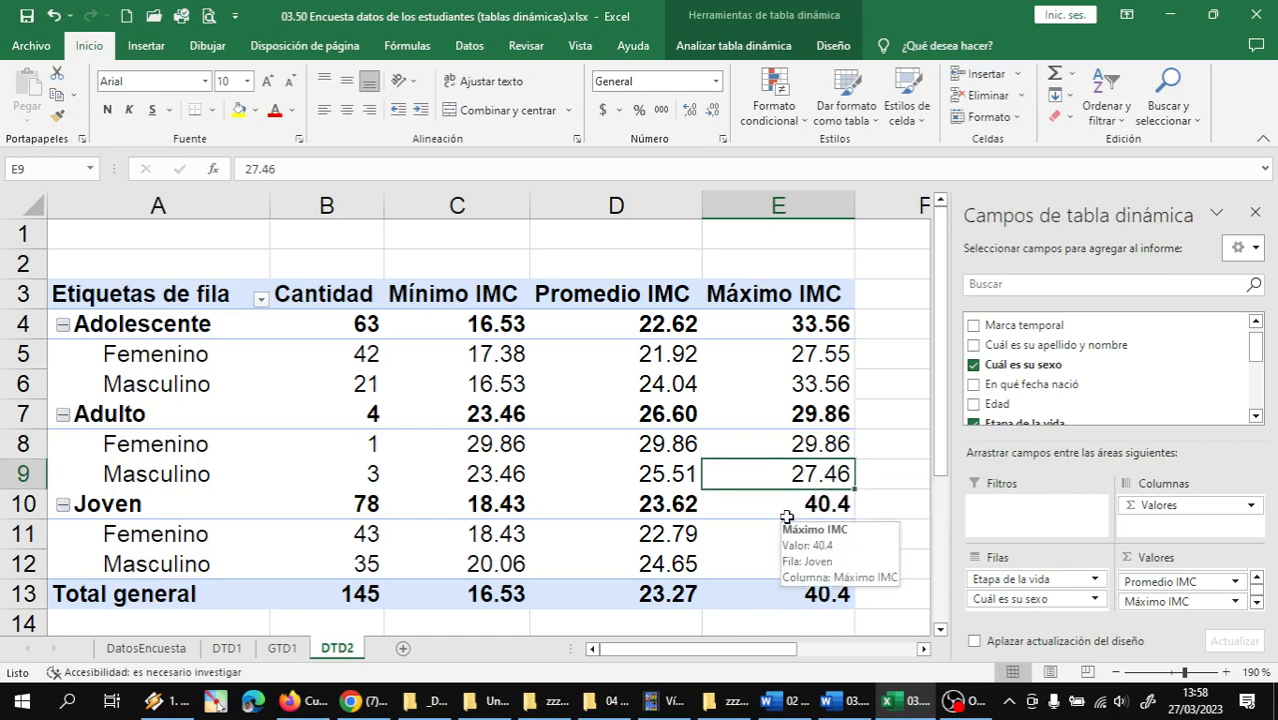
scroll(787, 517, "down", 1)
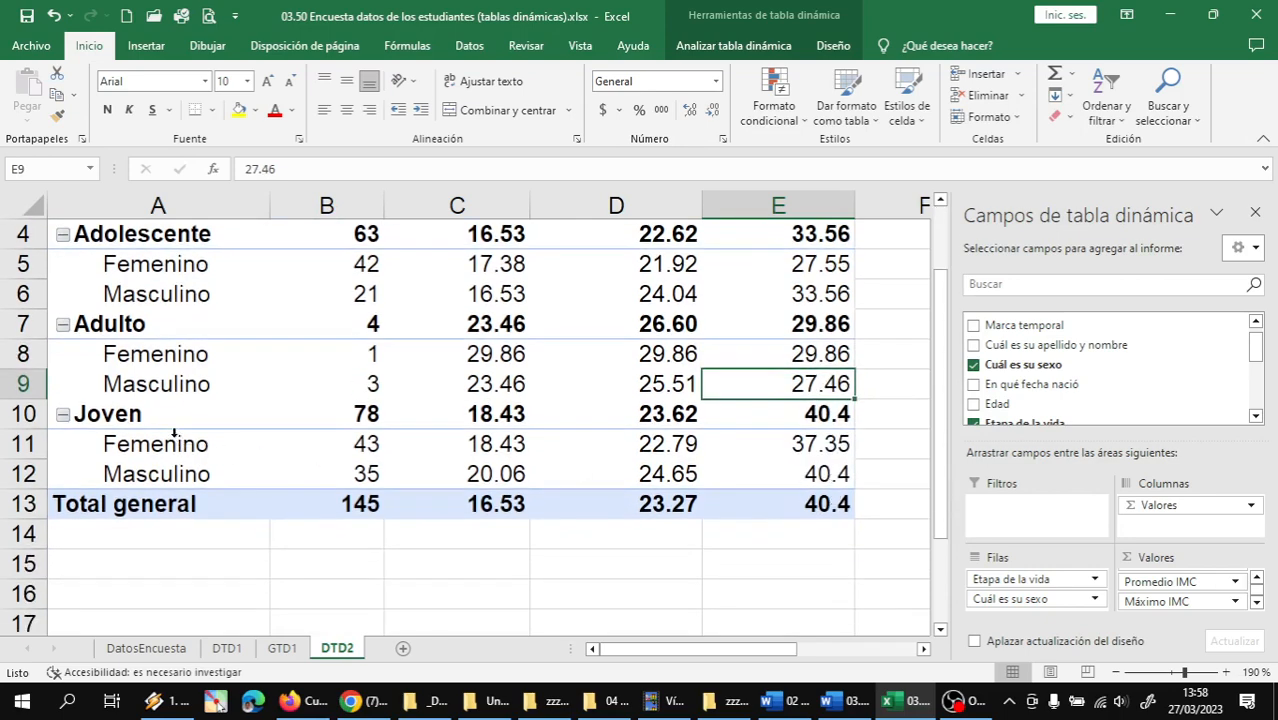
left_click(812, 440)
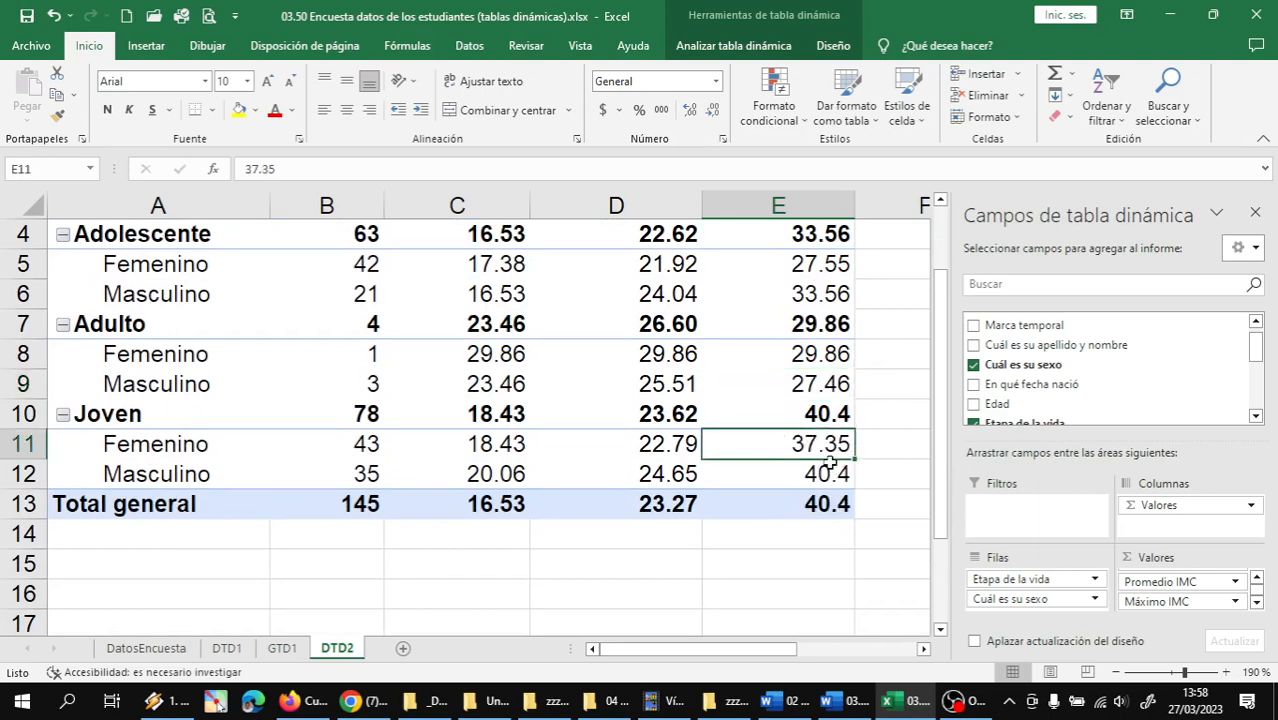
left_click(830, 476)
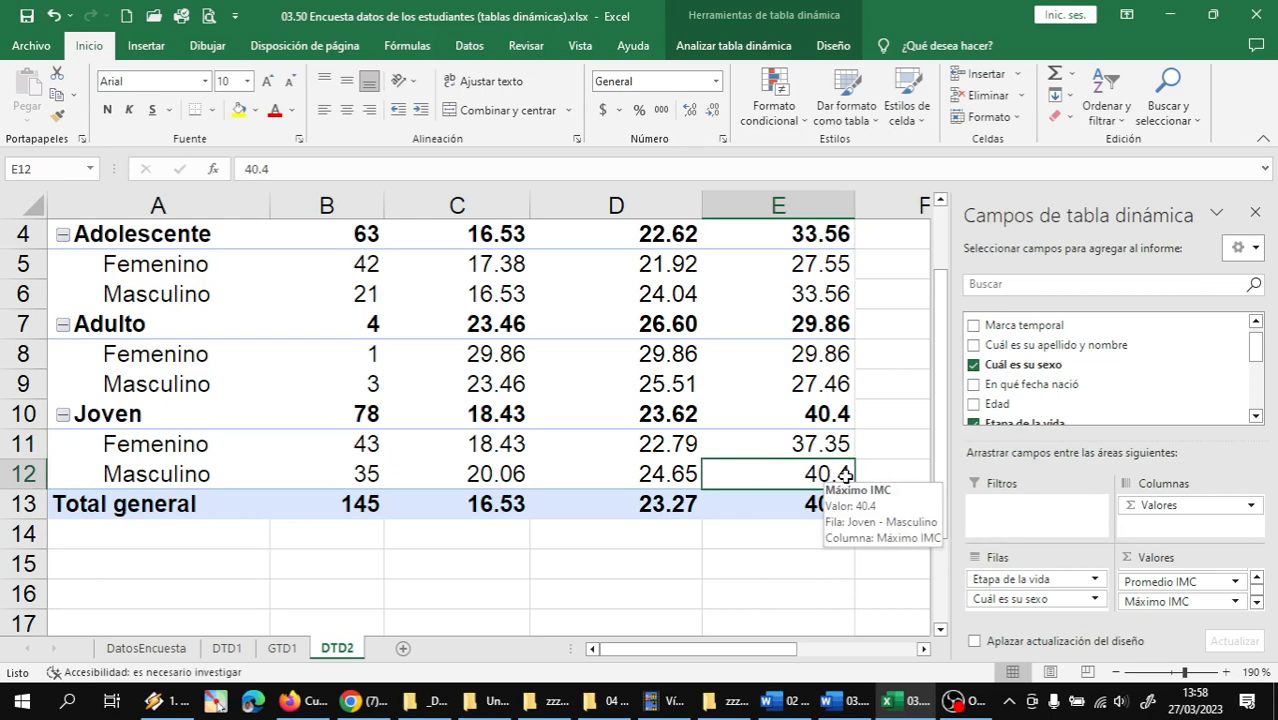
- Compare the maximum and average IMC of the Joven group by sex, and review the source data on sheet DatosEncuesta
left_click(831, 445)
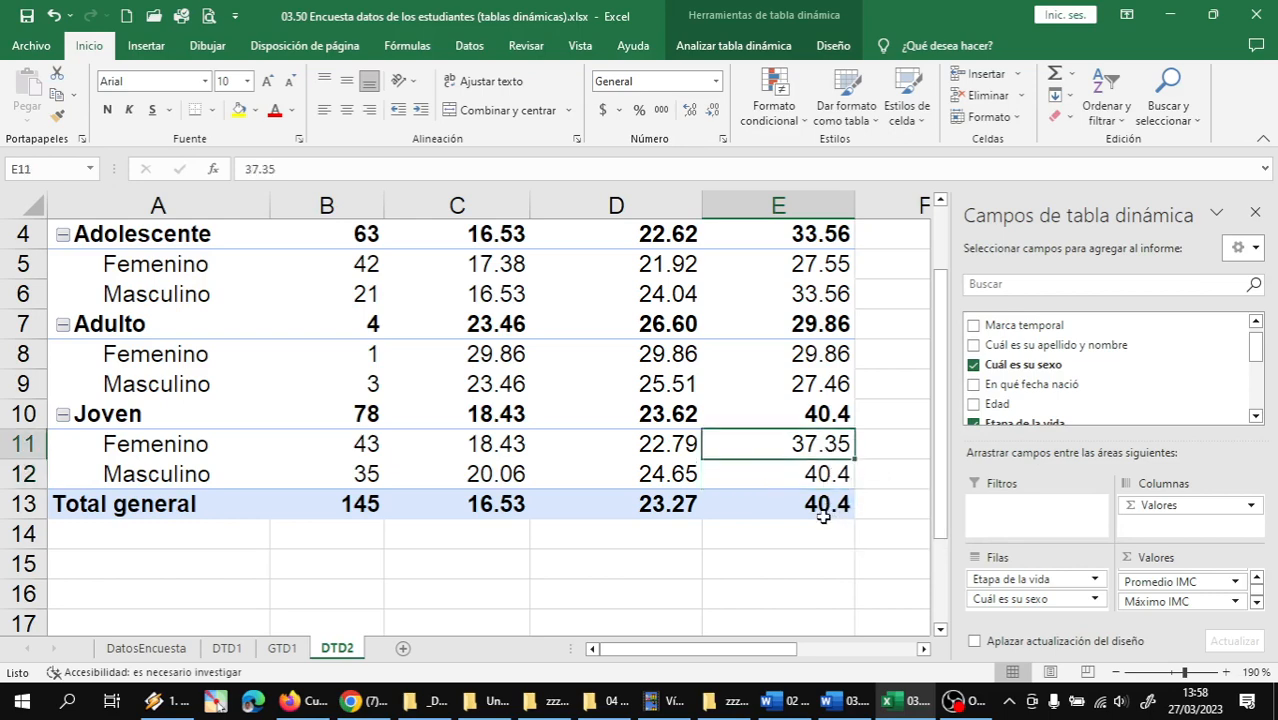
mouse_move(826, 516)
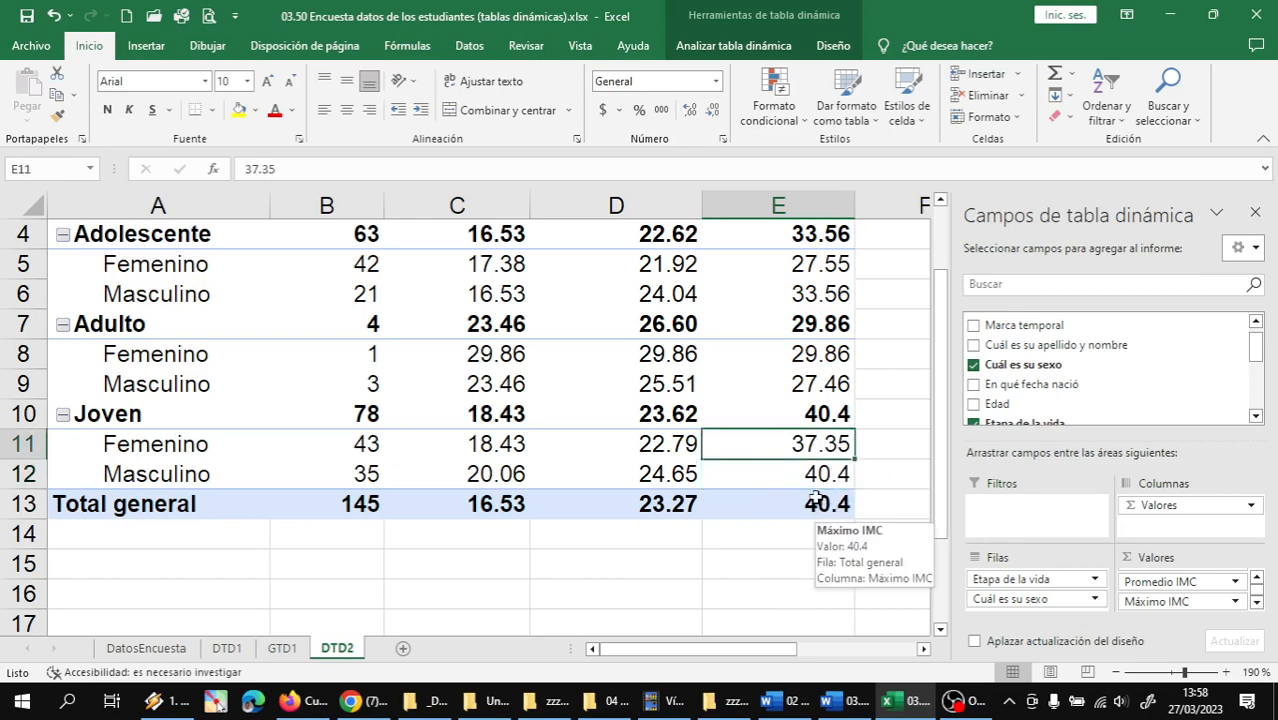
mouse_move(795, 471)
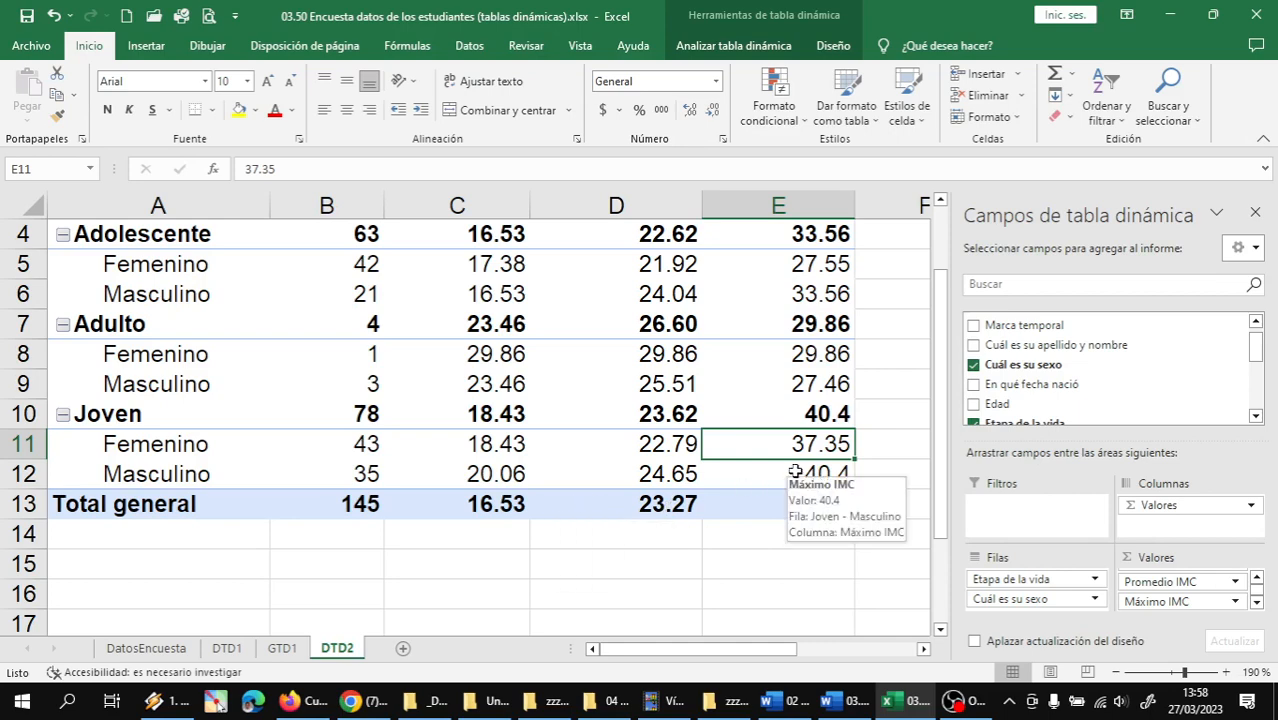
left_click(652, 450)
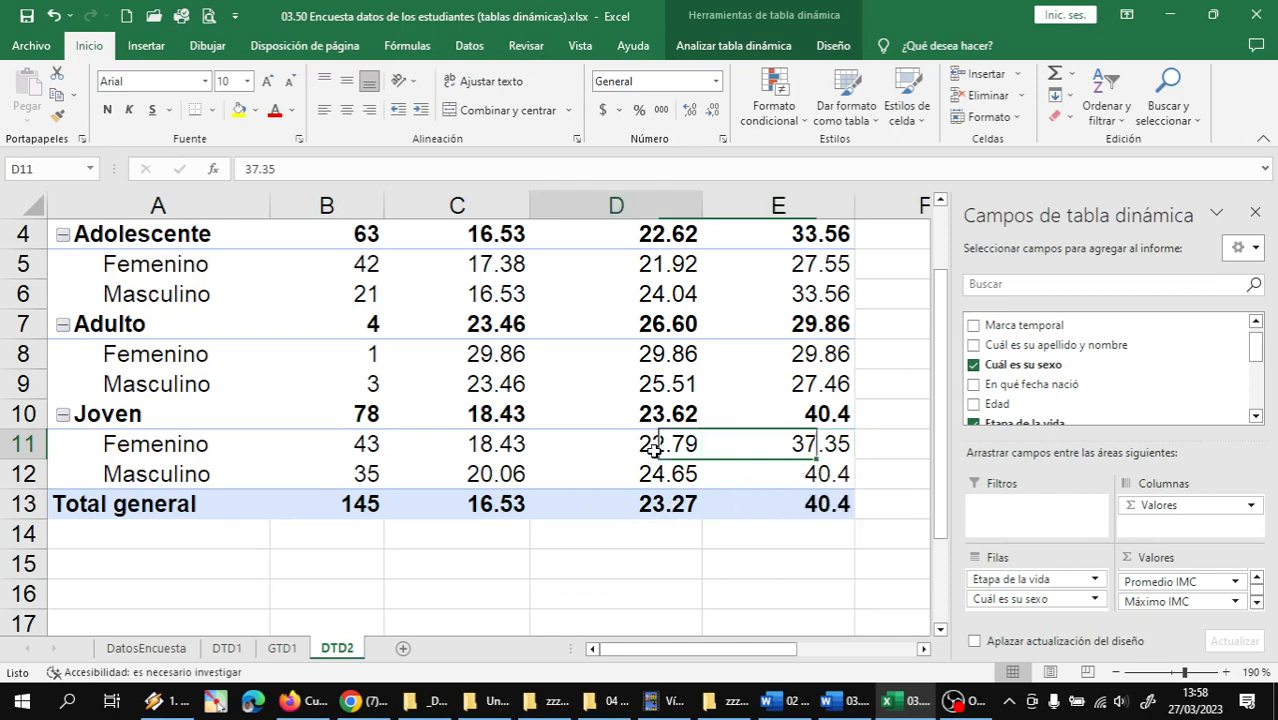
left_click(652, 468)
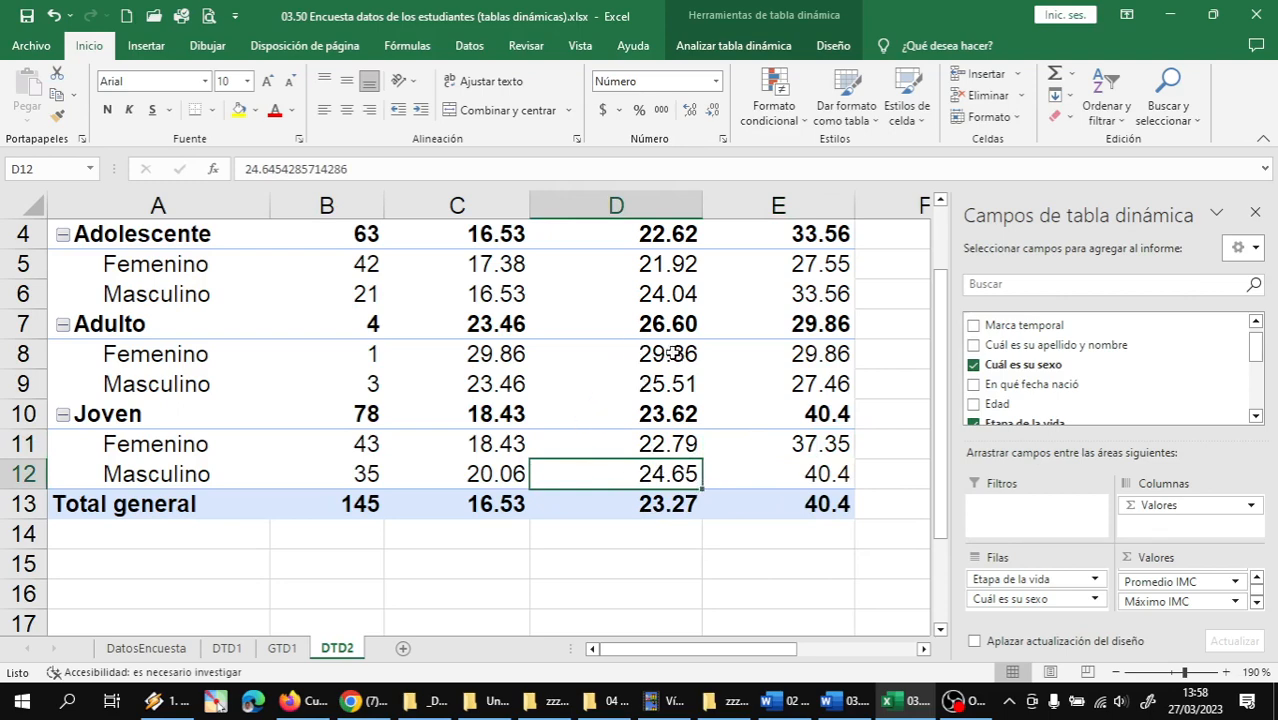
scroll(635, 345, "up", 1)
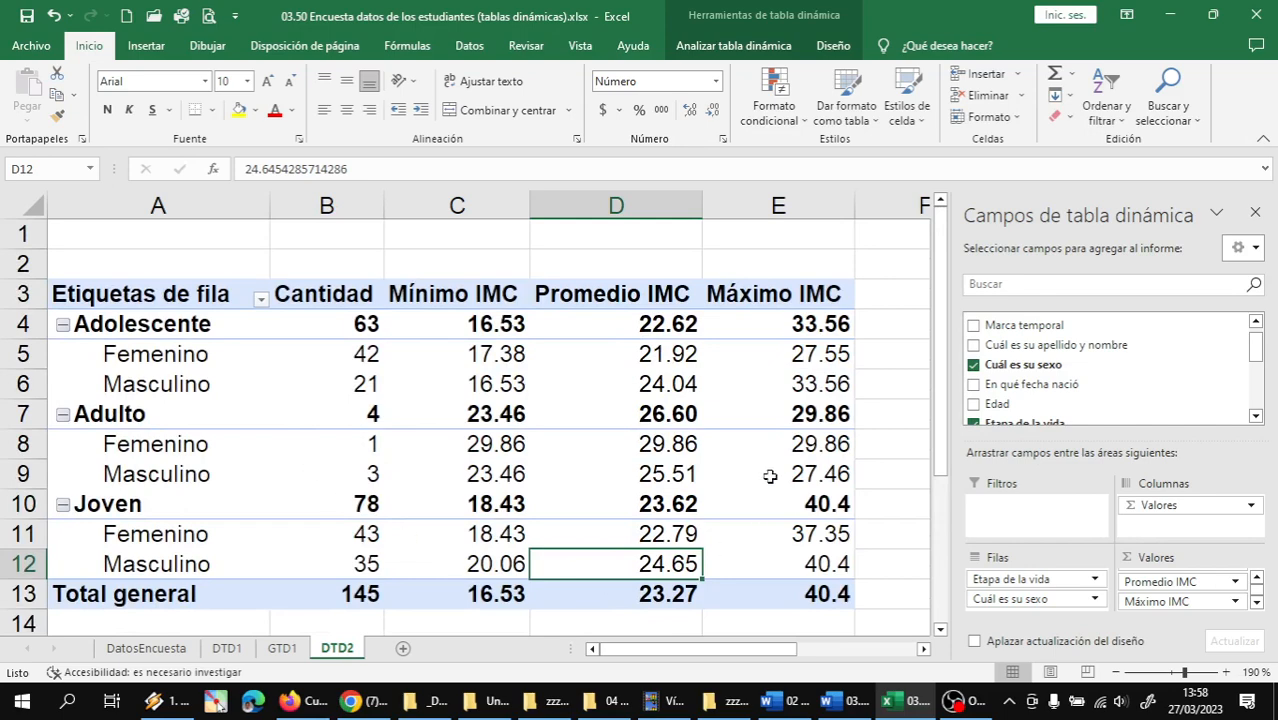
left_click(147, 648)
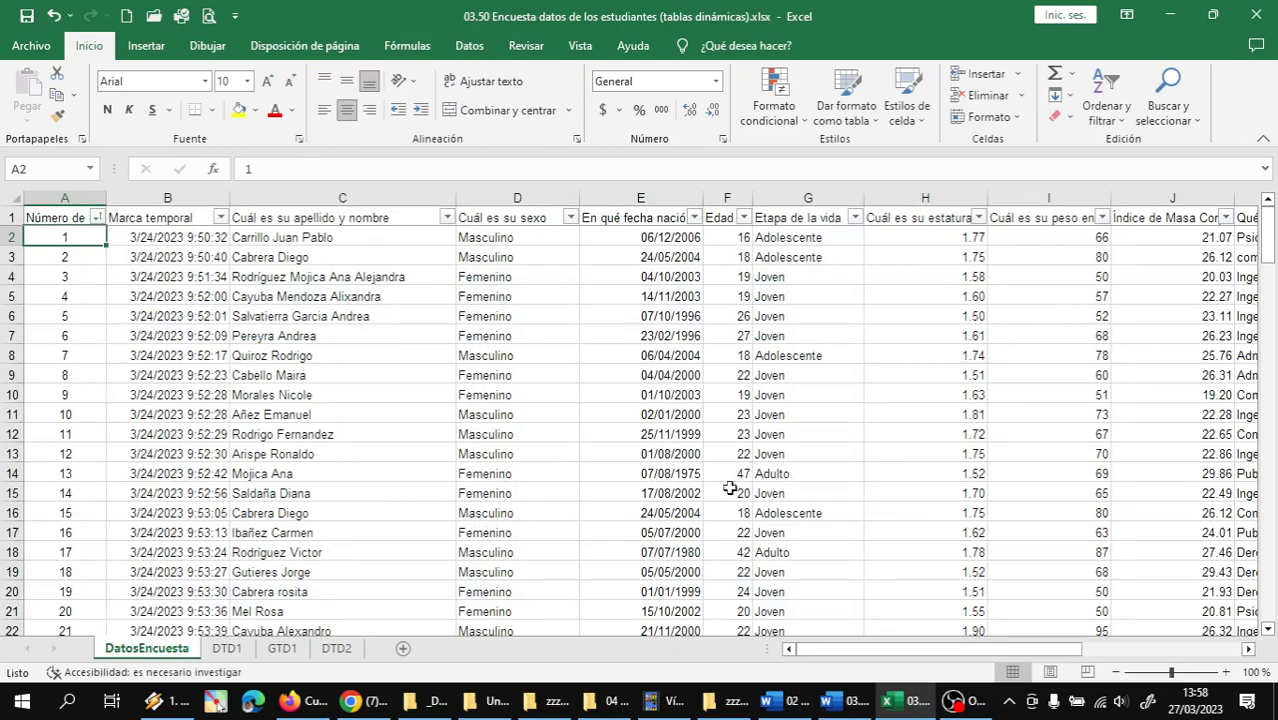
left_click(337, 649)
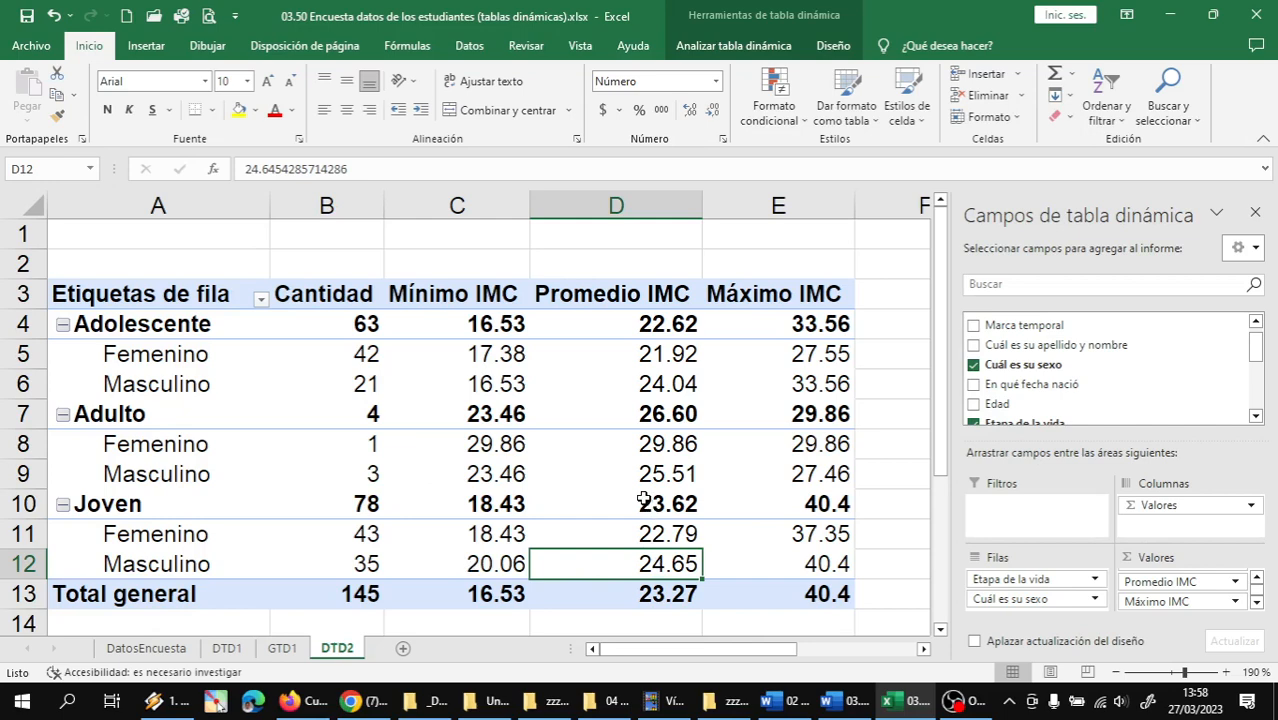
- Add the Tiene alguna actividad laborar field to the pivot table as a report filter
left_click(1256, 416)
left_click(1256, 416)
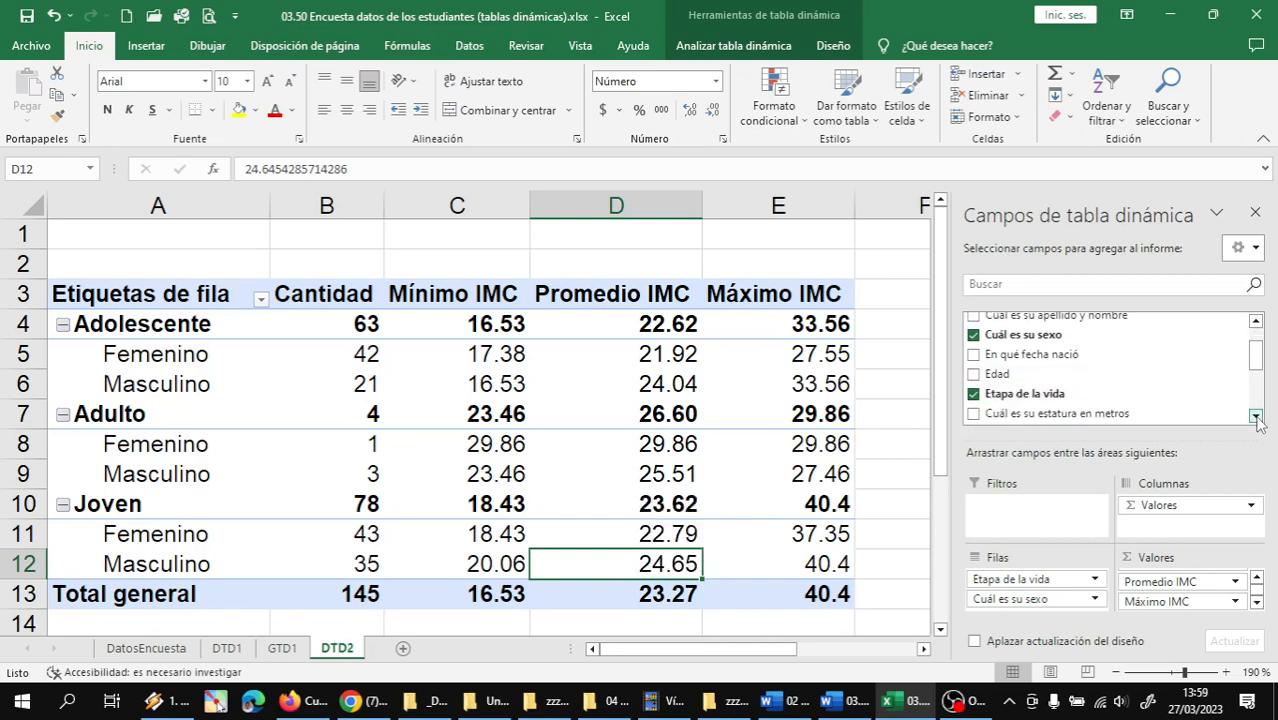
left_click(1256, 416)
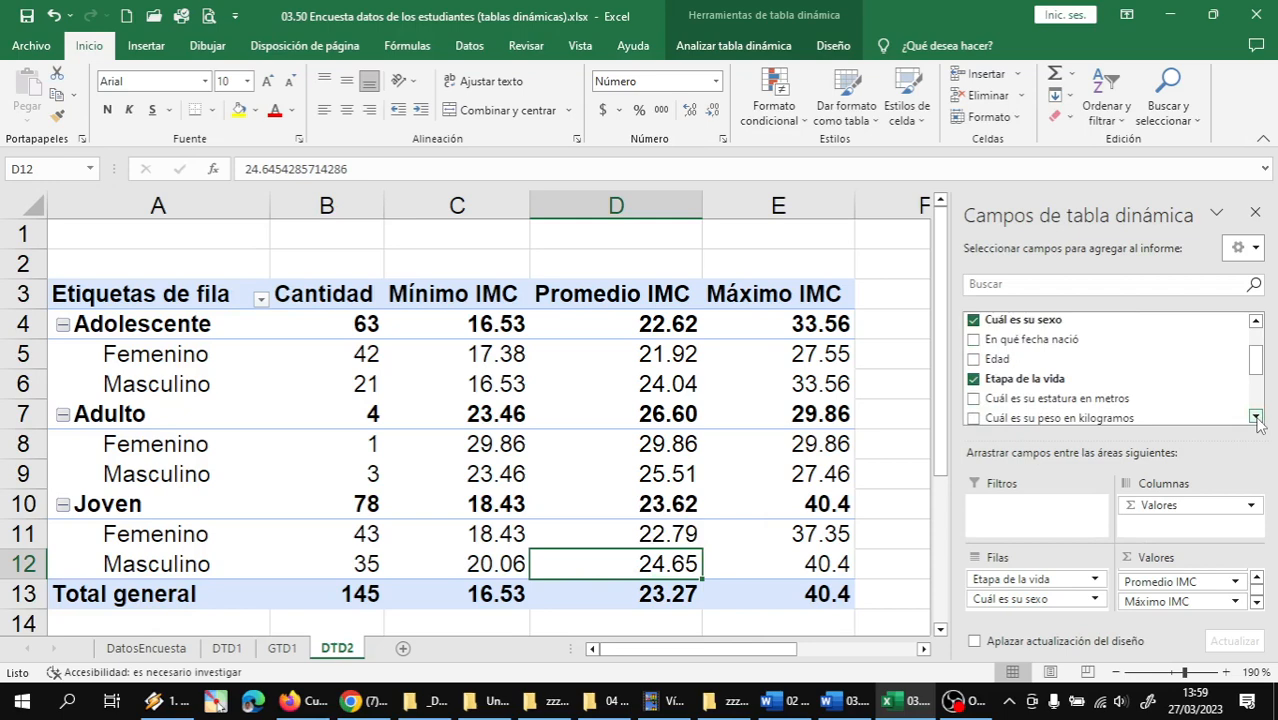
left_click(1256, 416)
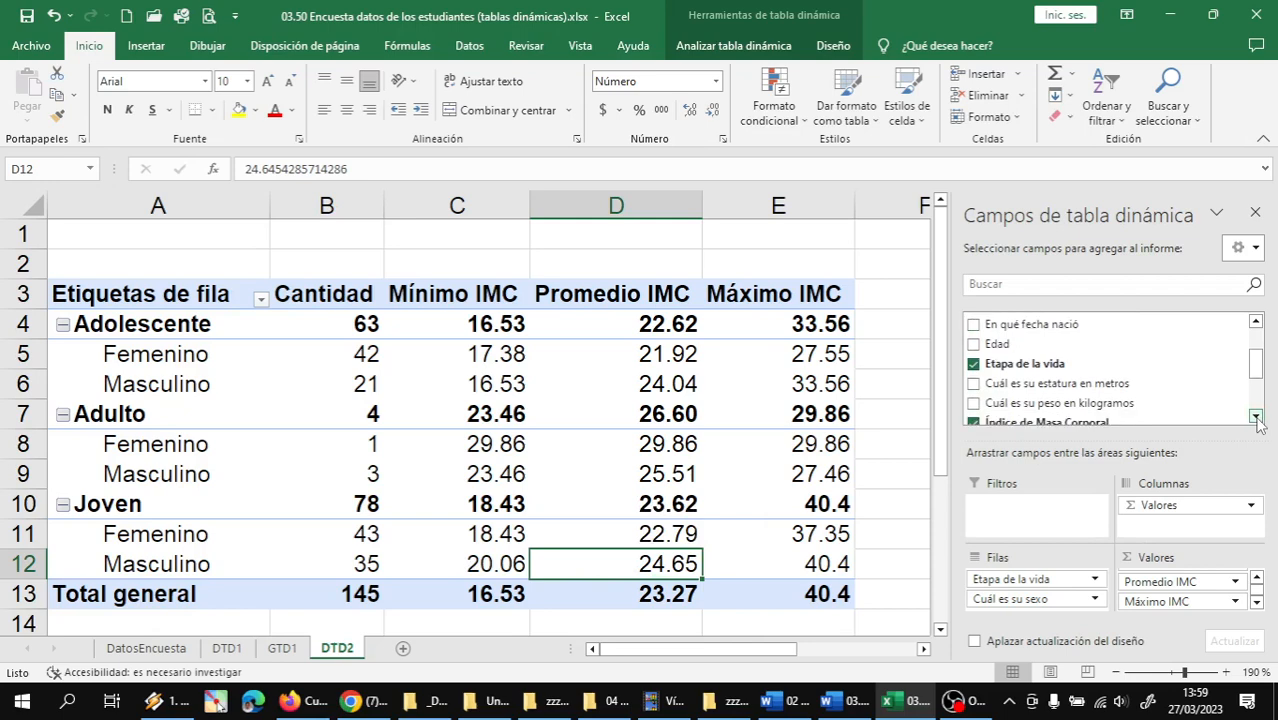
left_click(1256, 416)
left_click(1256, 416)
left_click(1256, 416)
left_click(1256, 416)
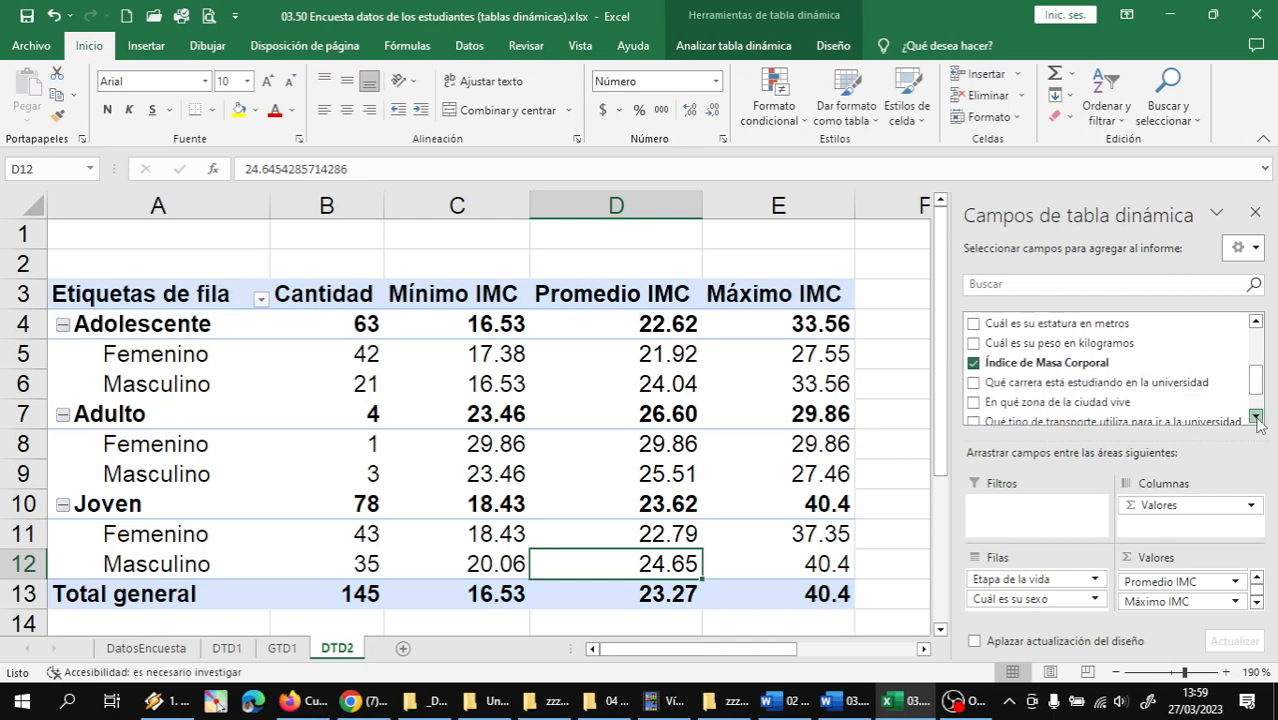
left_click(1256, 416)
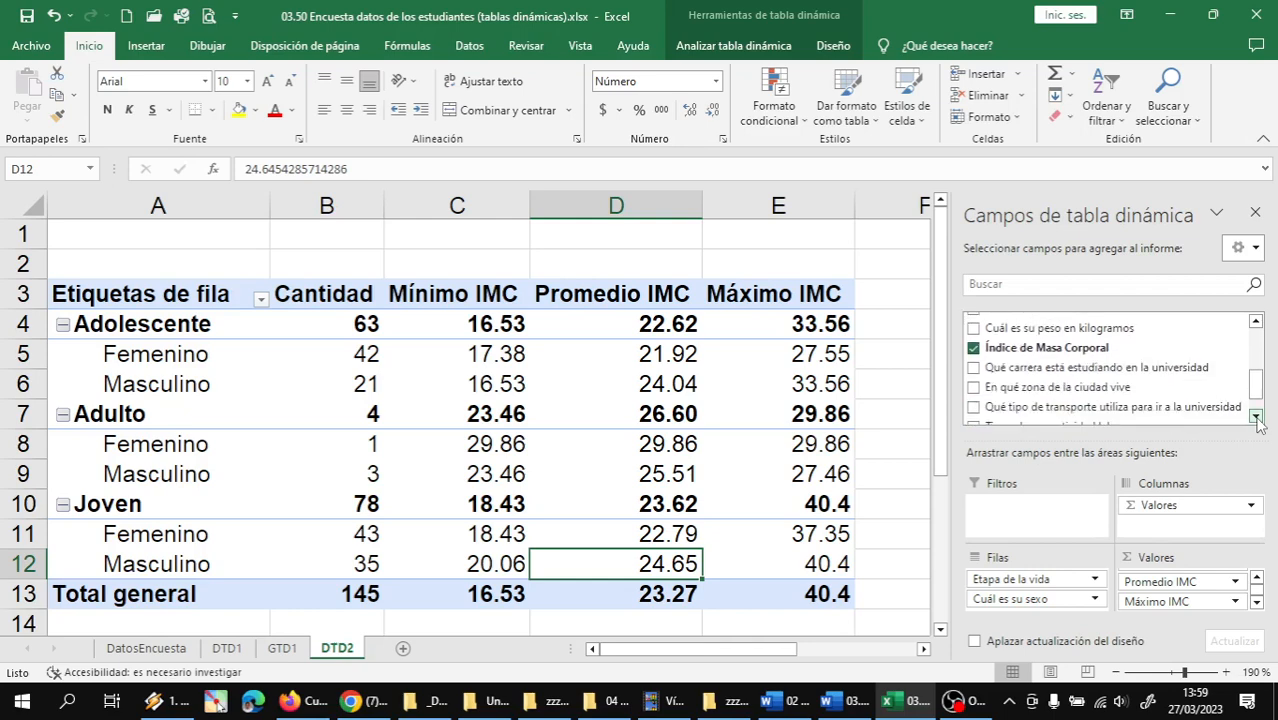
left_click(1256, 416)
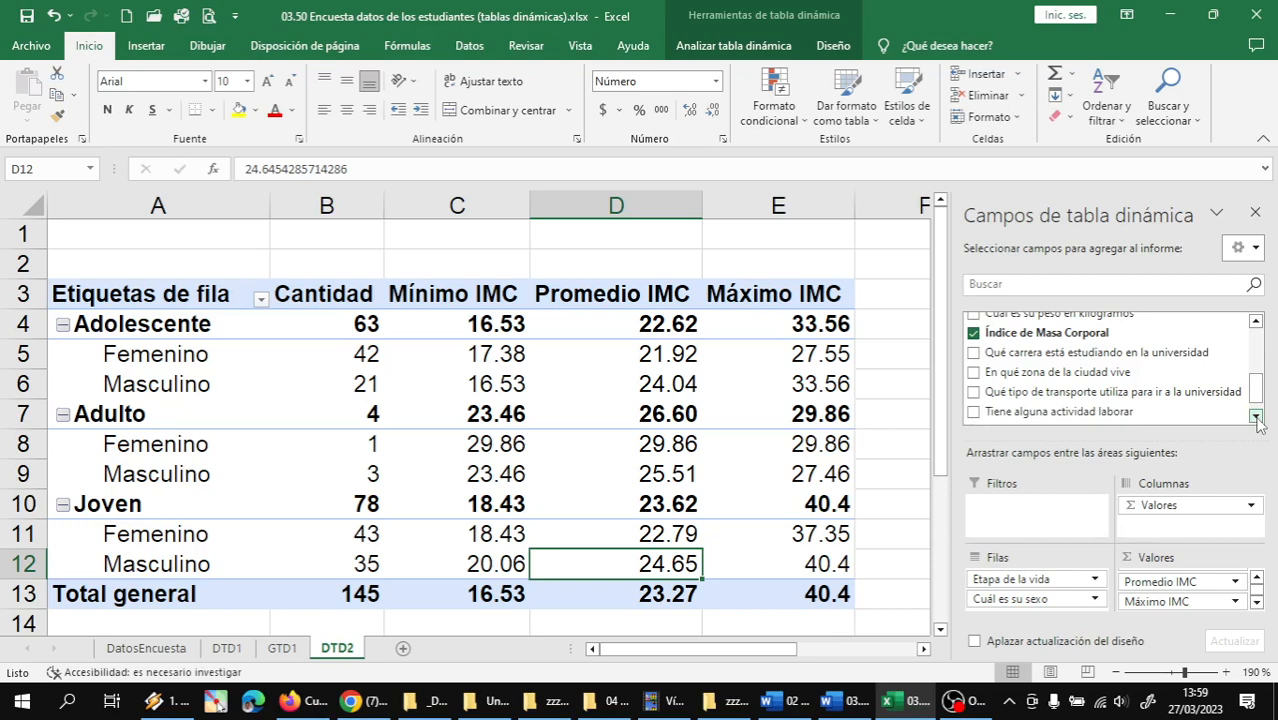
left_click(1256, 416)
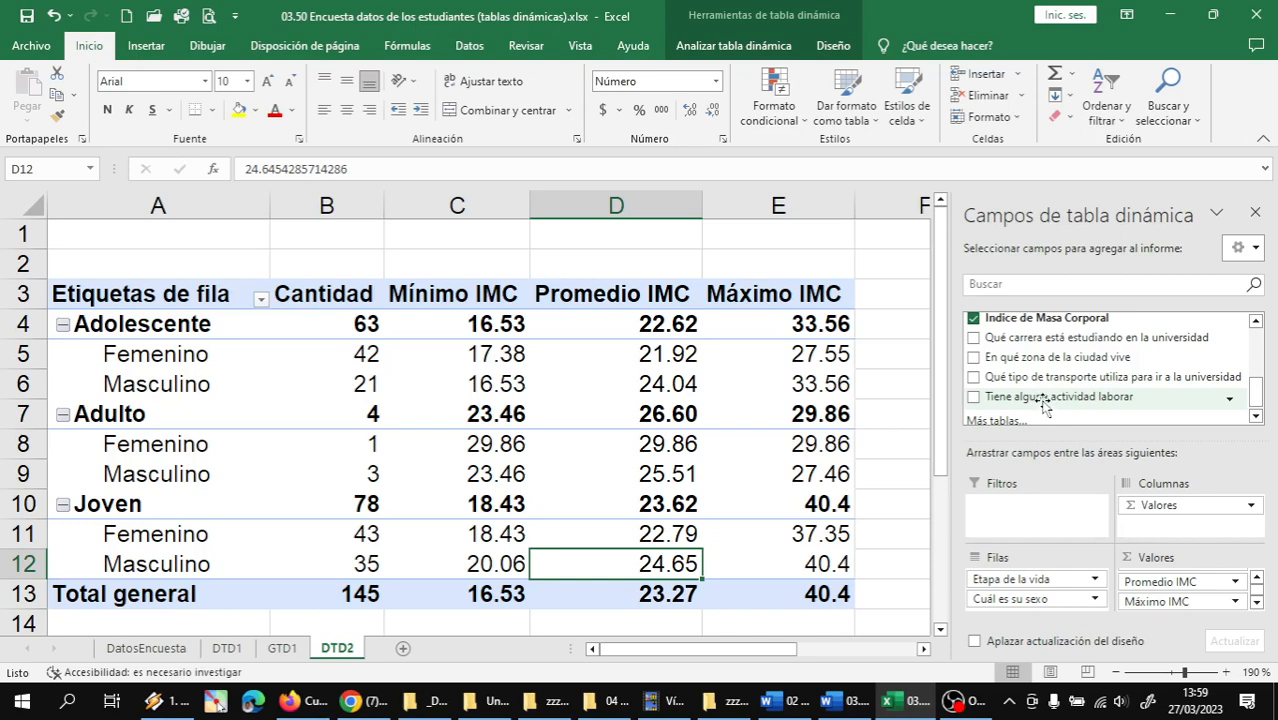
left_click_drag(1043, 403, 1060, 540)
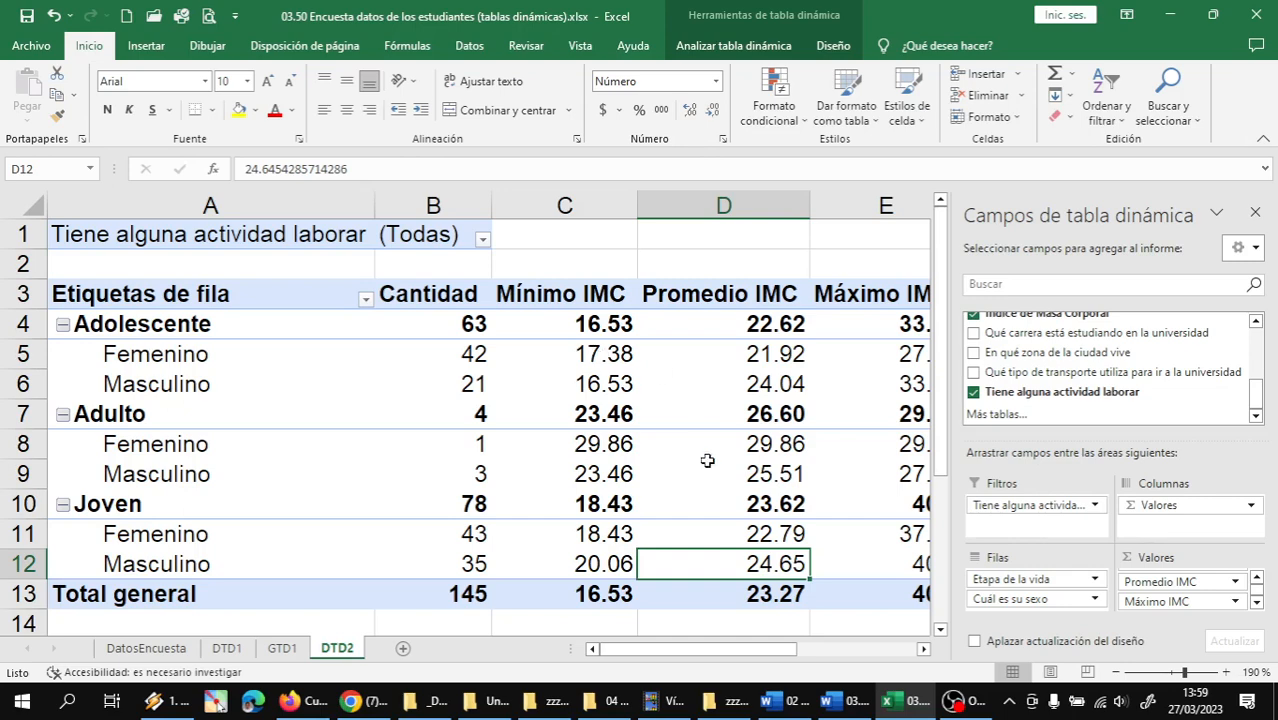
- Enable multiple-item selection in the Tiene alguna actividad laborar filter and keep only No
scroll(610, 420, "down", 1)
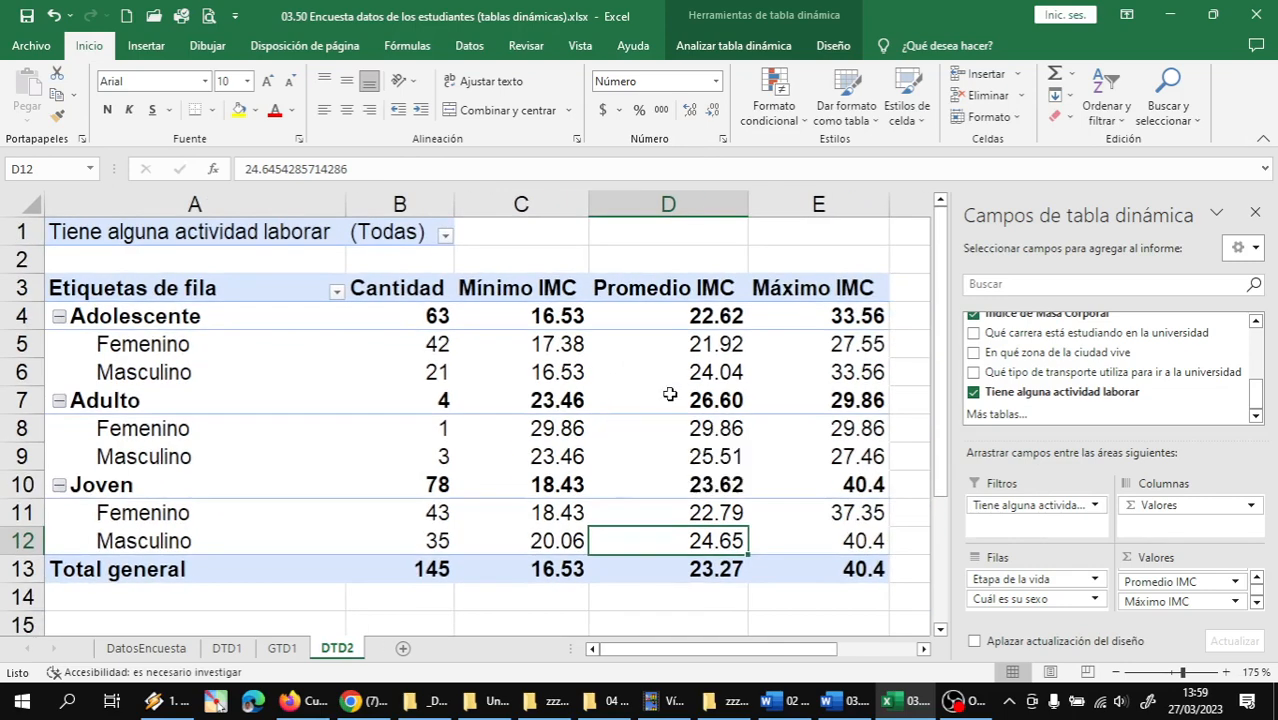
left_click(445, 237)
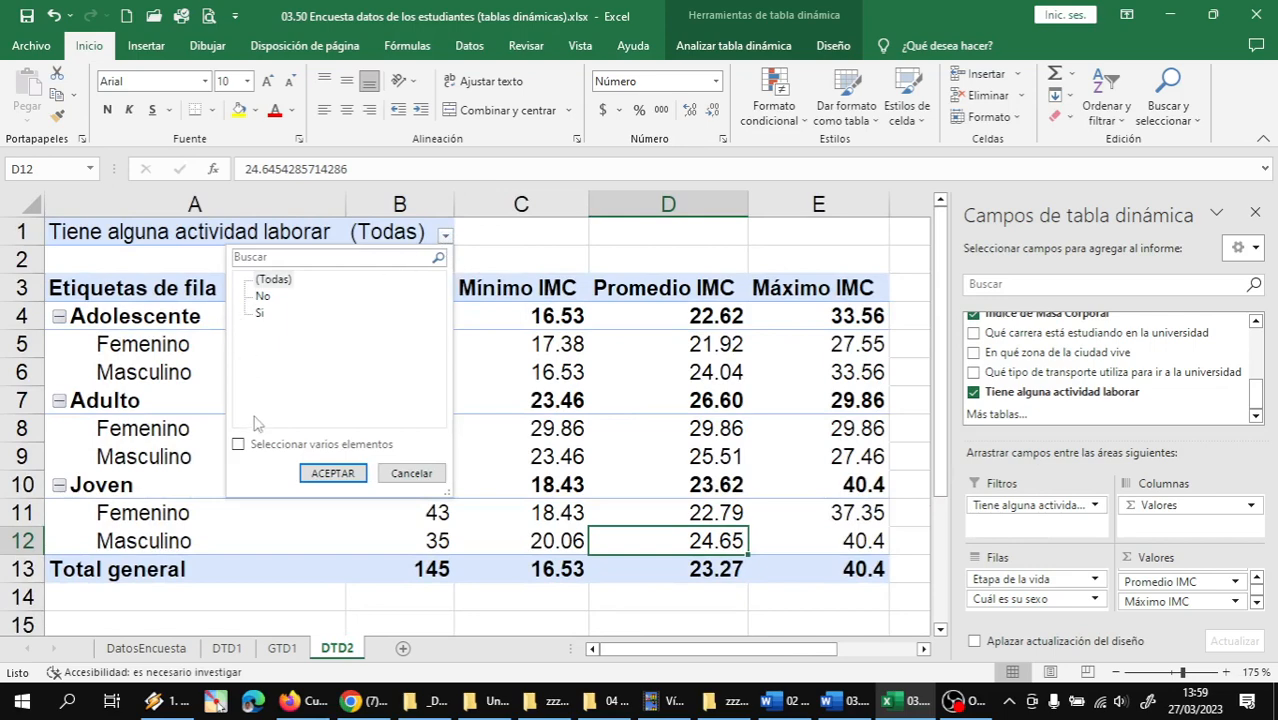
left_click(240, 445)
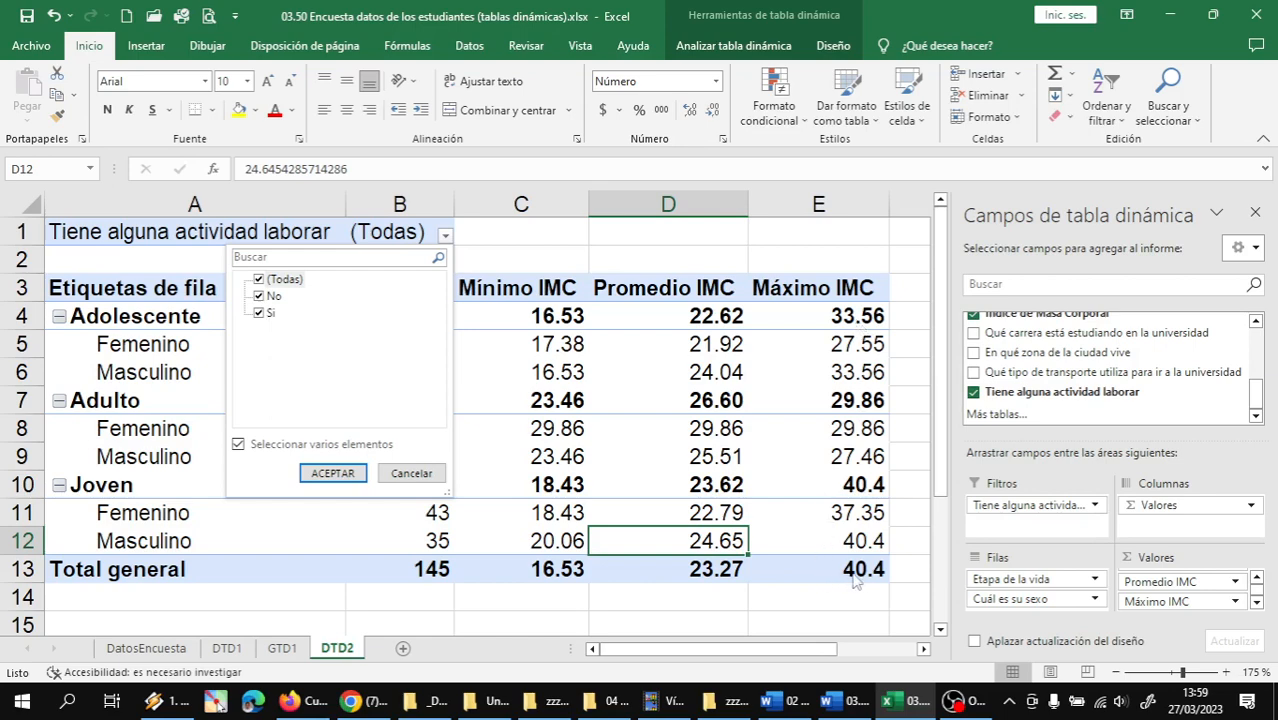
left_click(263, 314)
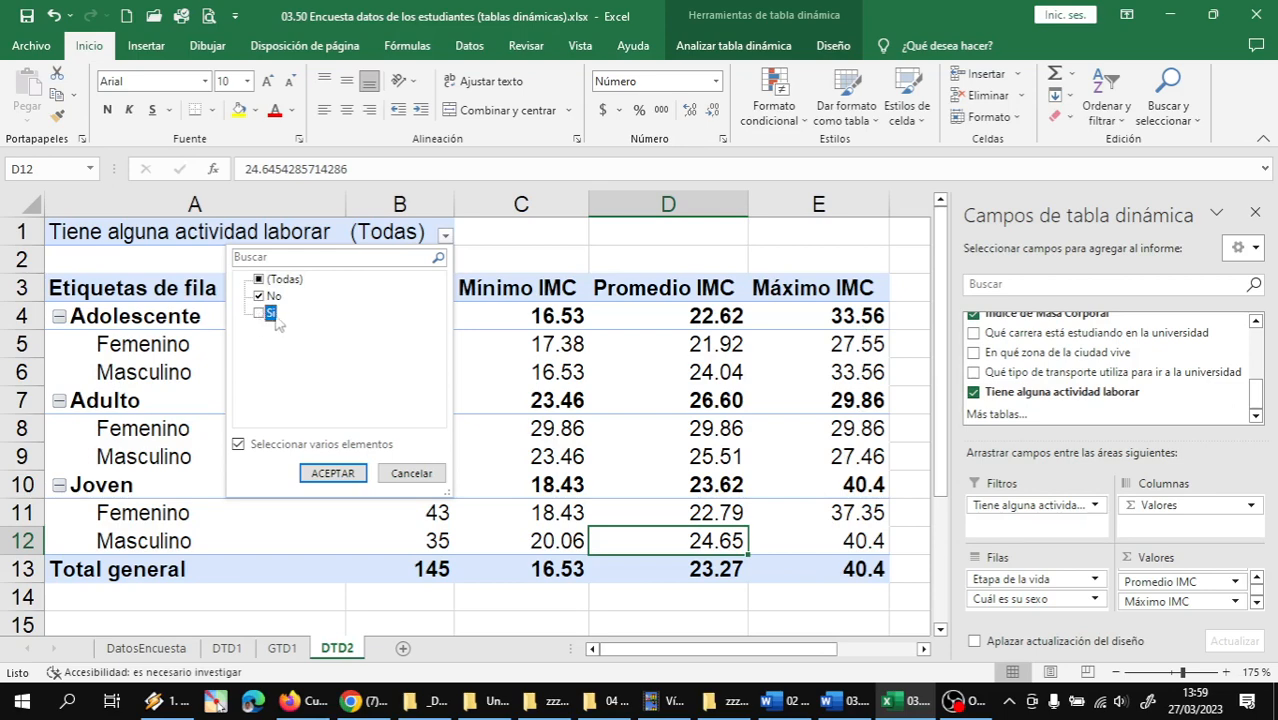
left_click(334, 475)
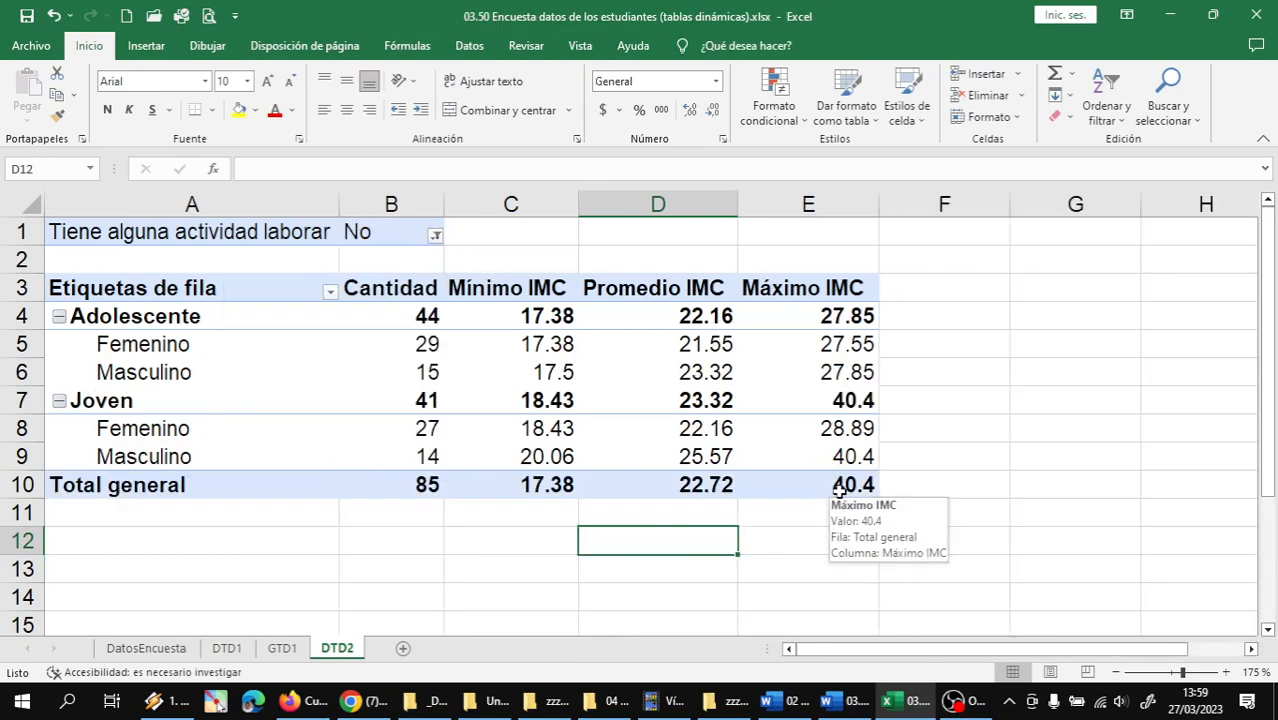
mouse_move(850, 500)
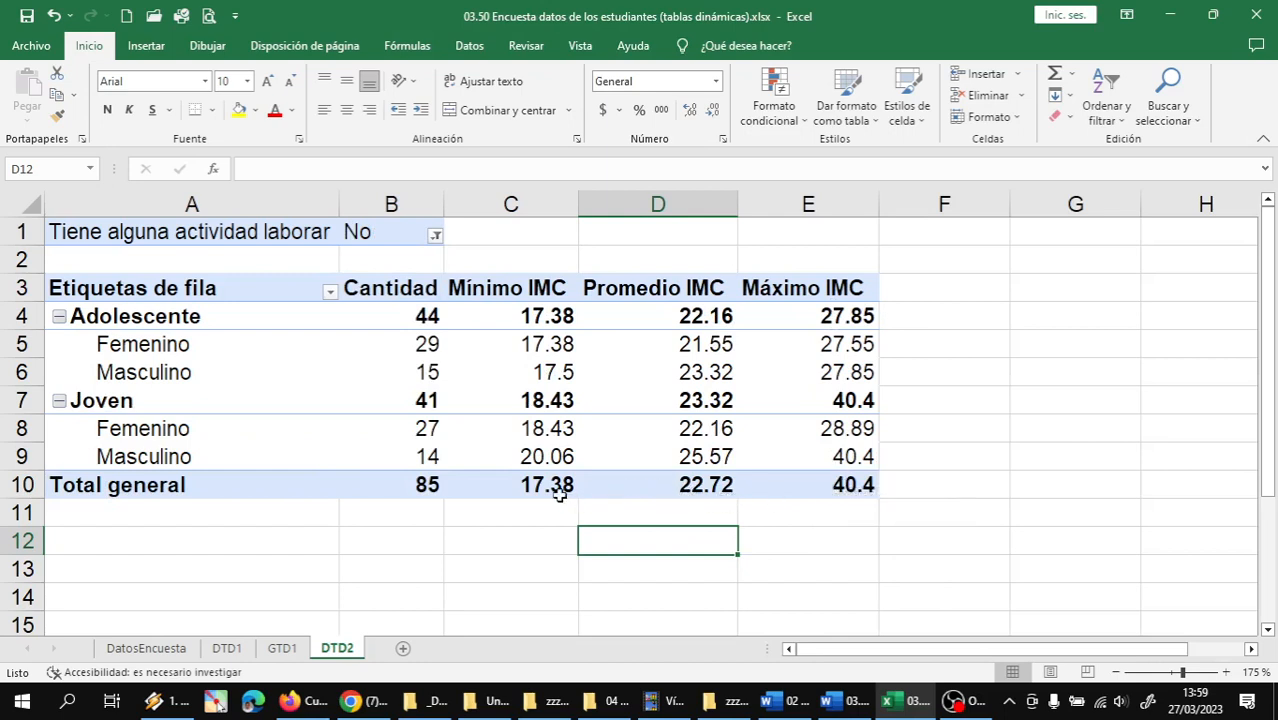
mouse_move(829, 496)
- Change the Tiene alguna actividad laborar filter to show only Si, and check the overall maximum IMC
left_click(435, 237)
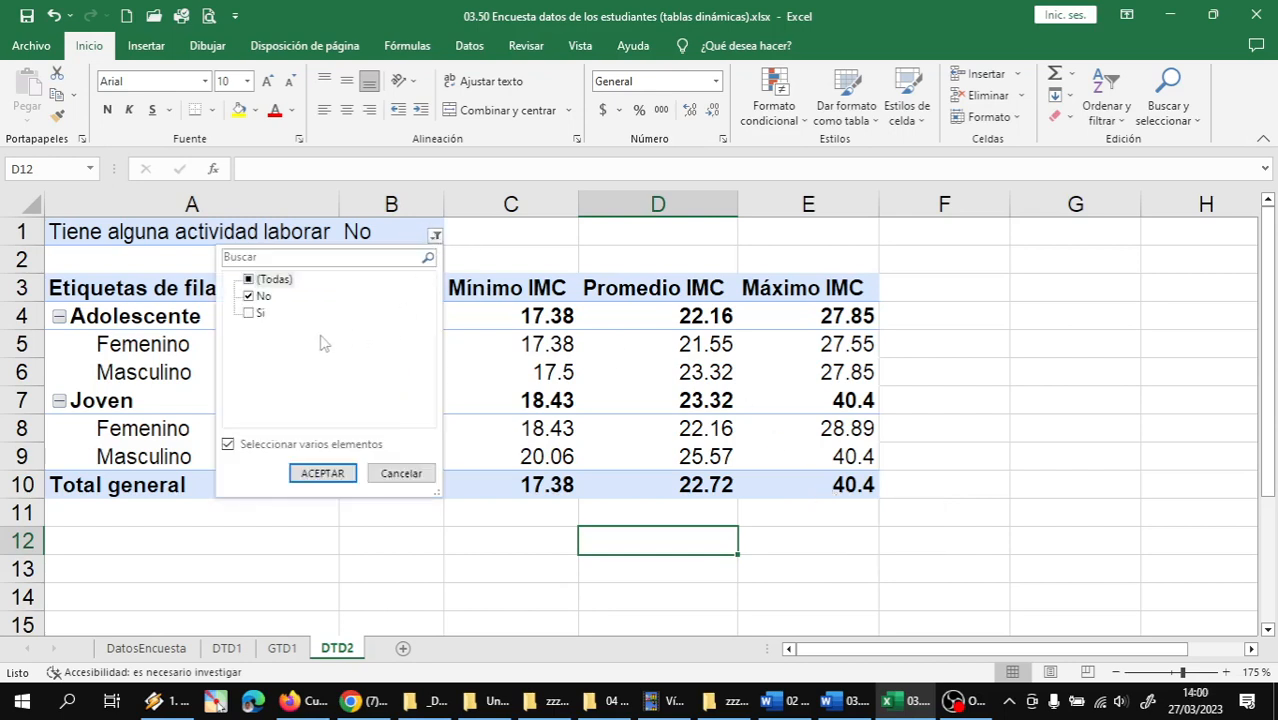
left_click(255, 316)
left_click(262, 296)
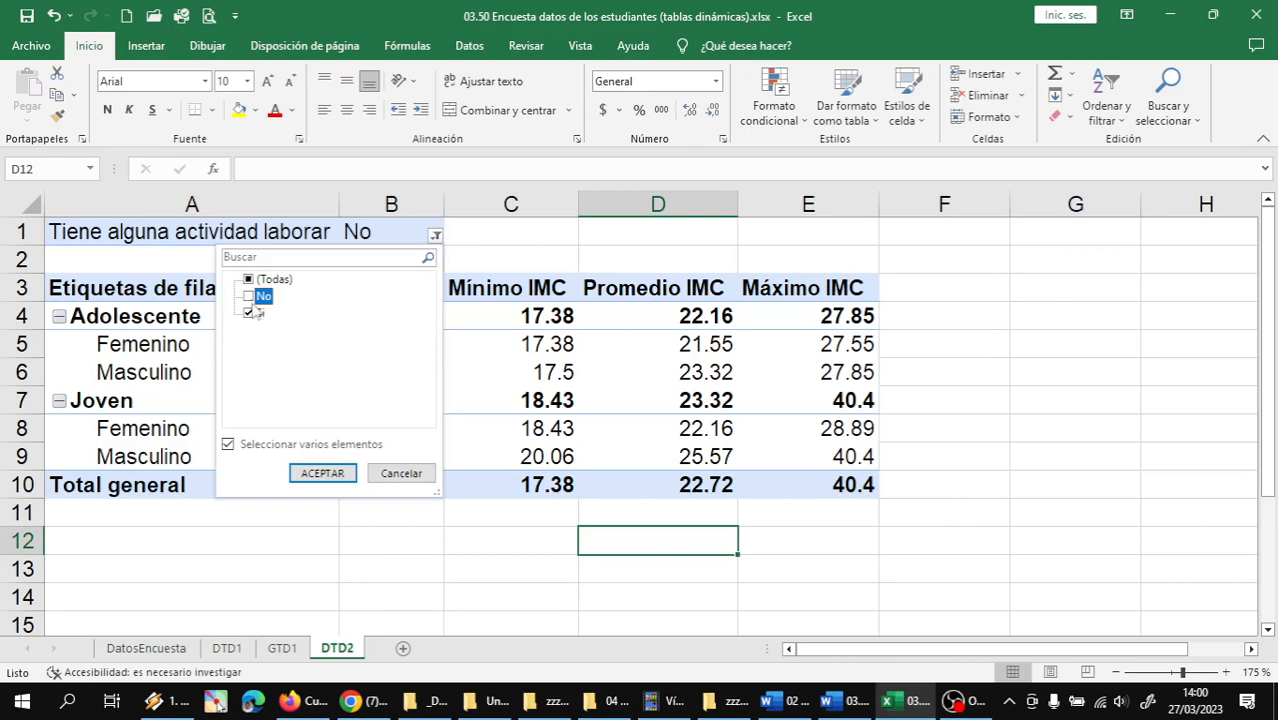
left_click(322, 473)
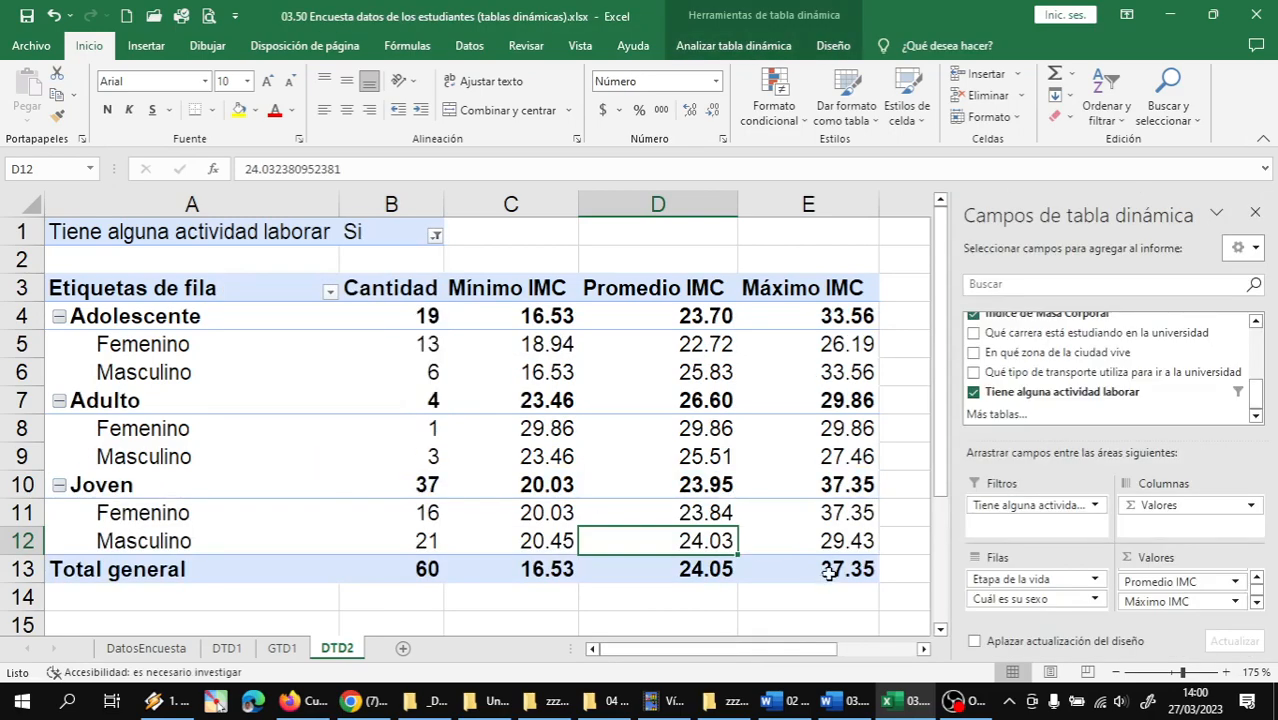
left_click(830, 572)
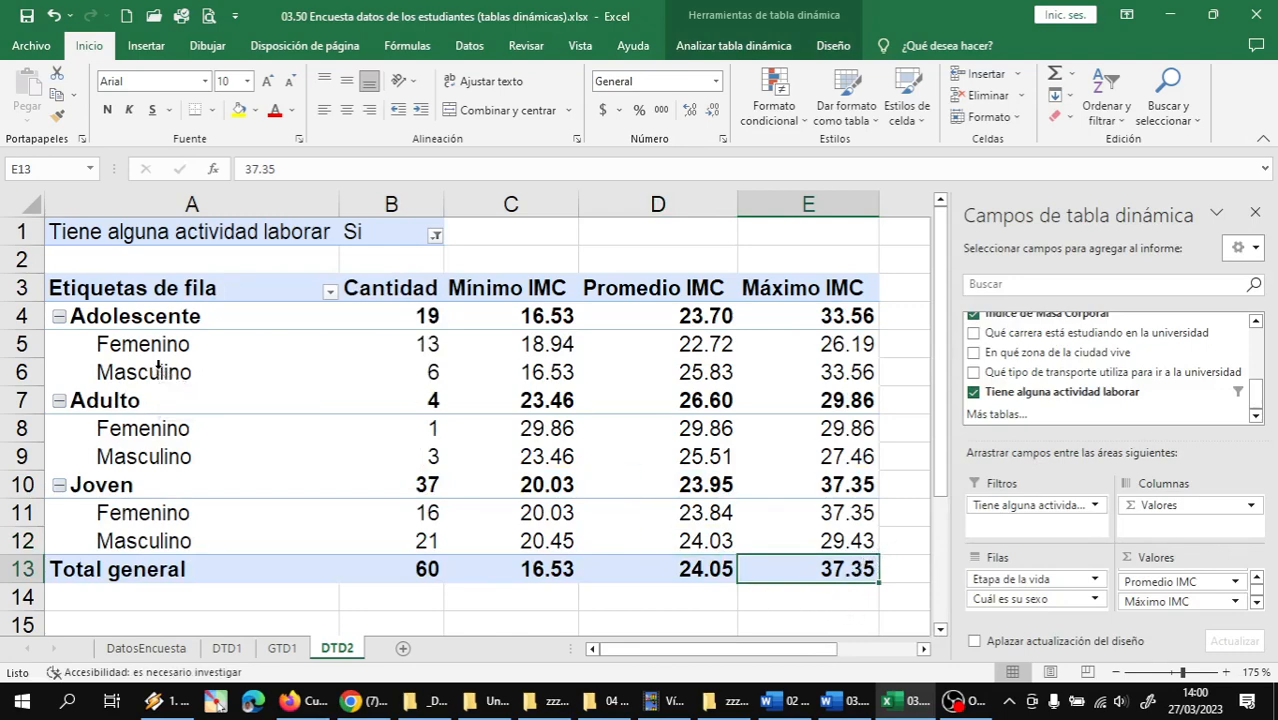
- Filter the row labels by Cuál es su sexo to show only Femenino, and check the overall maximum IMC
left_click(329, 292)
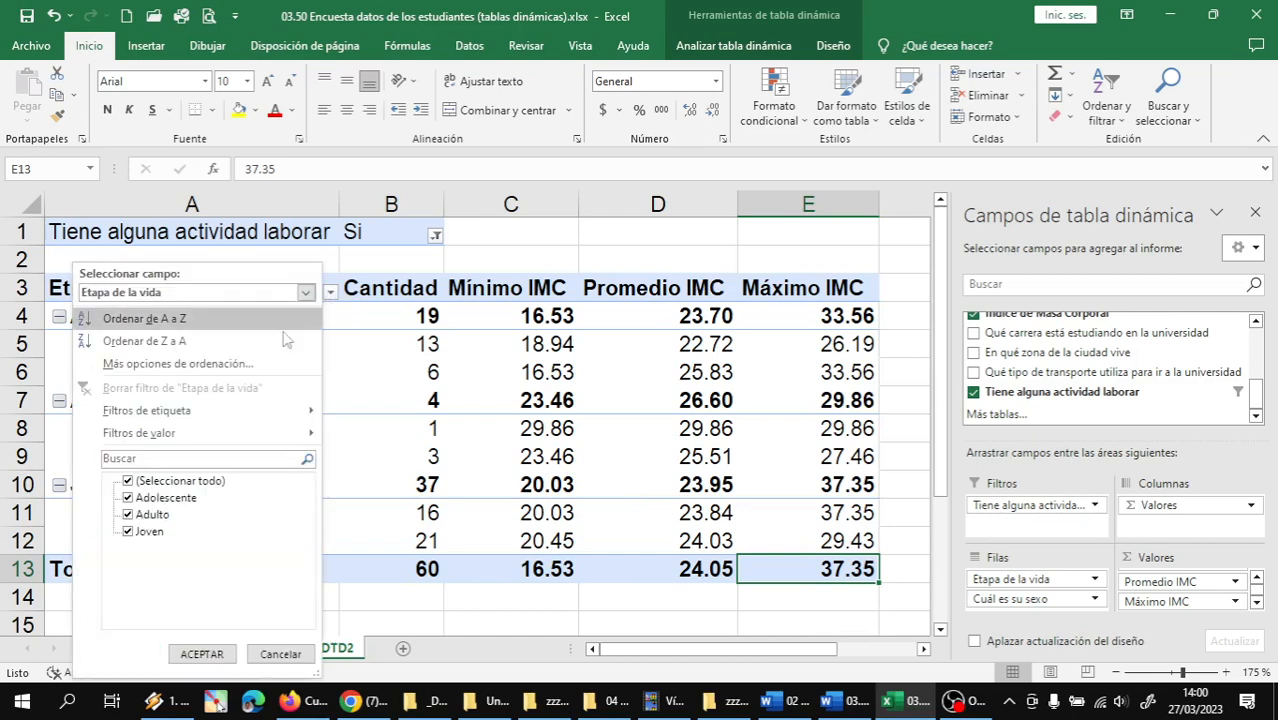
left_click(200, 293)
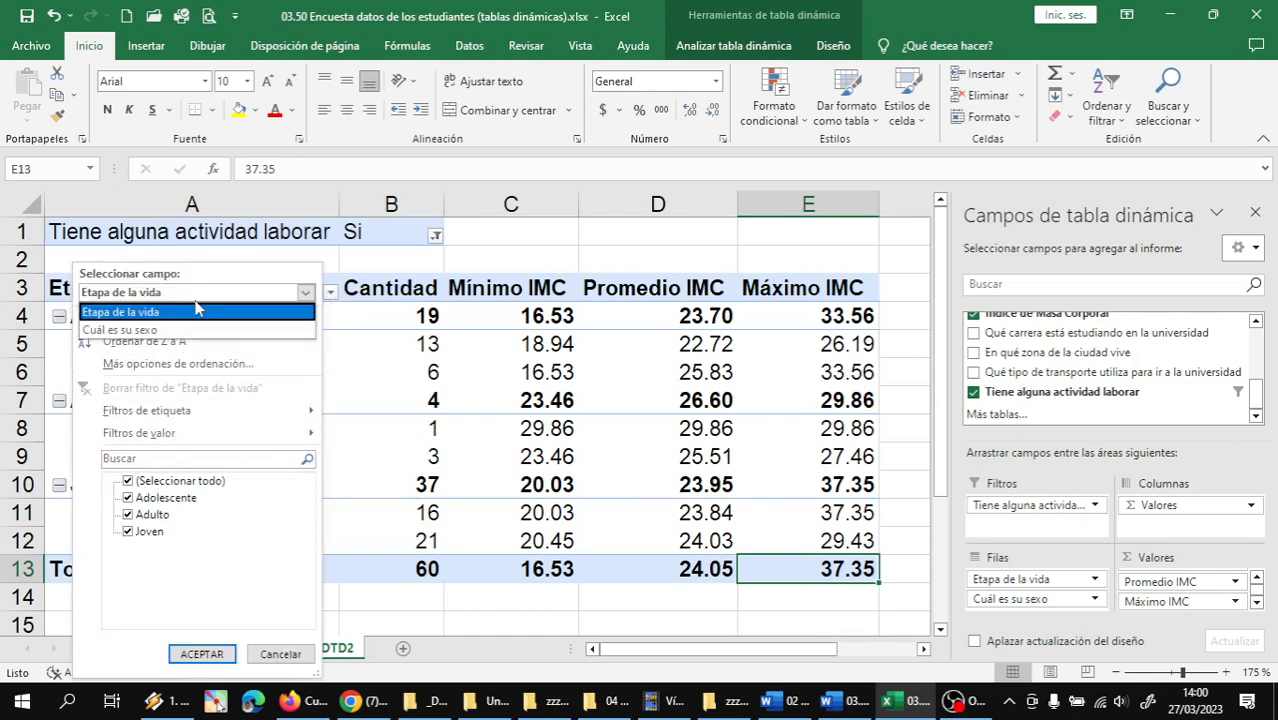
left_click(155, 331)
left_click(128, 515)
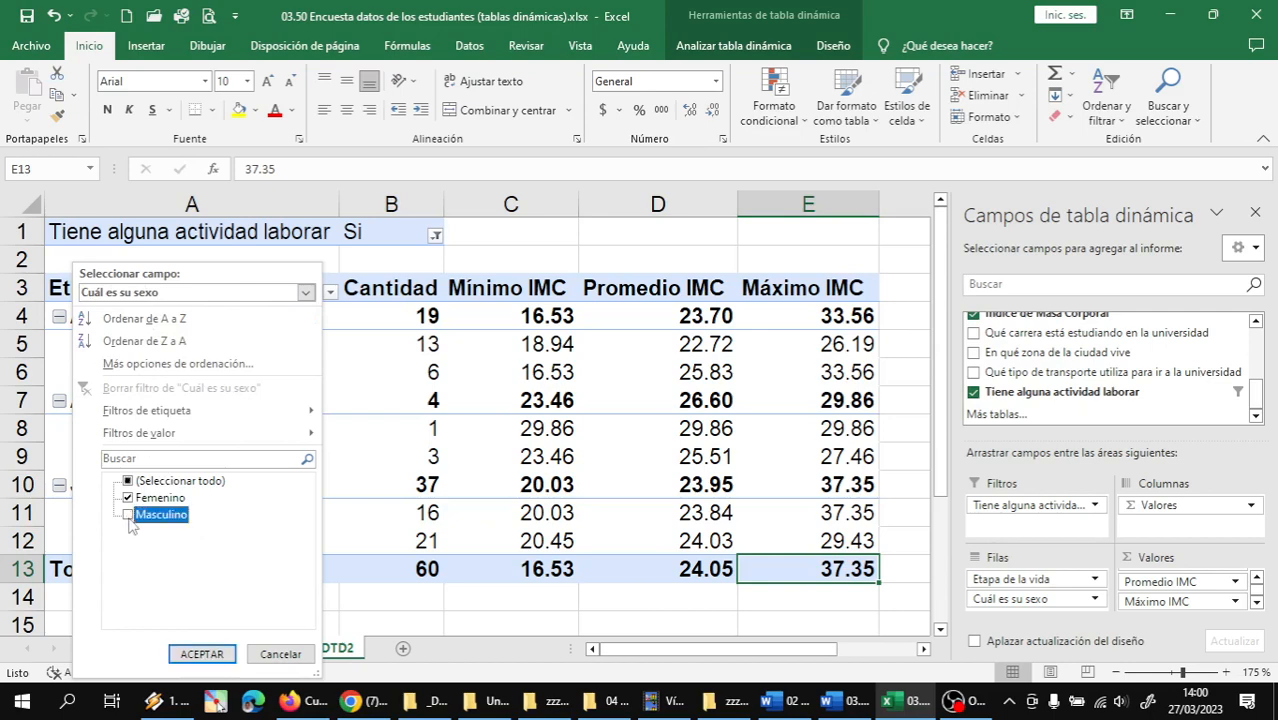
left_click(201, 655)
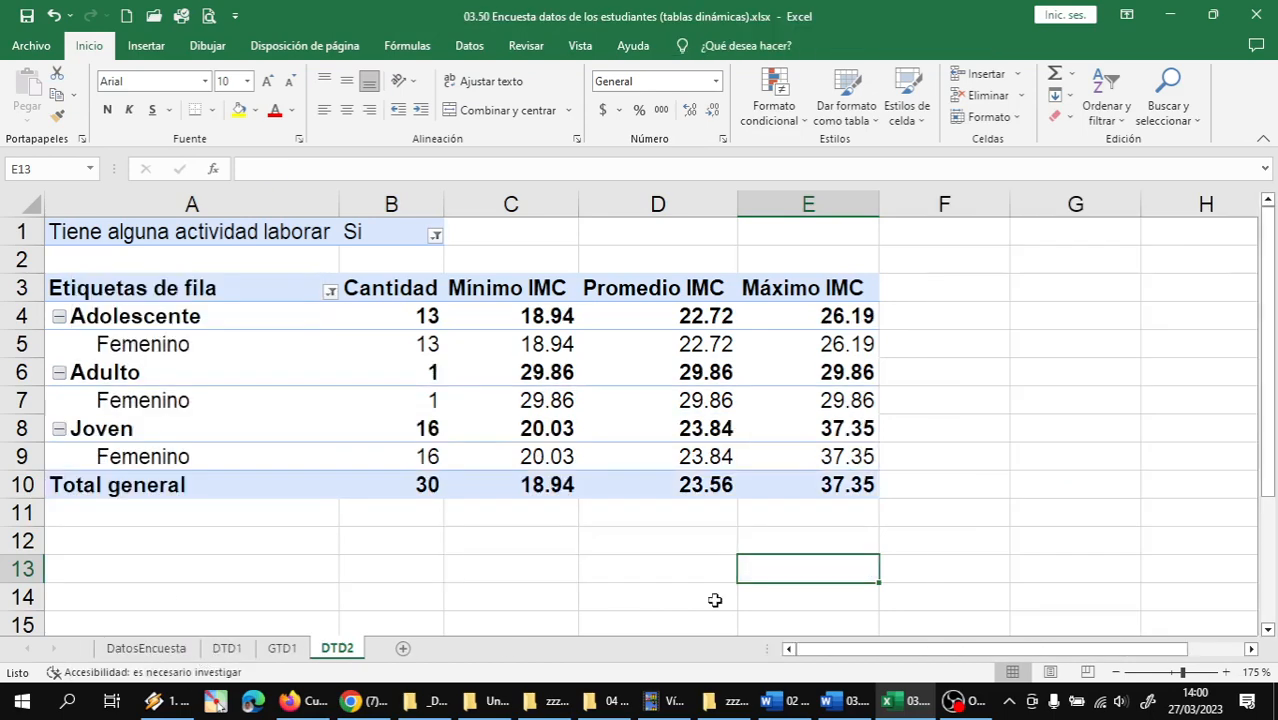
left_click(848, 484)
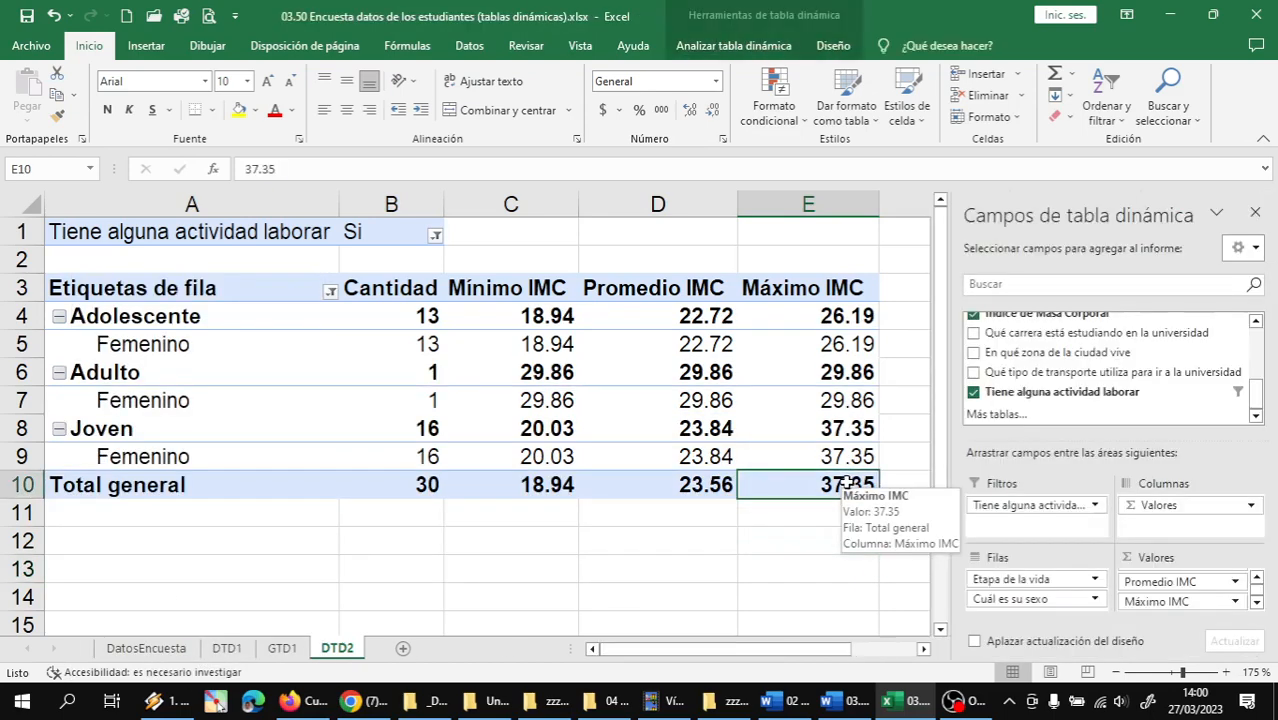
- Set the Cuál es su sexo row label filter to show only Masculino
left_click(330, 293)
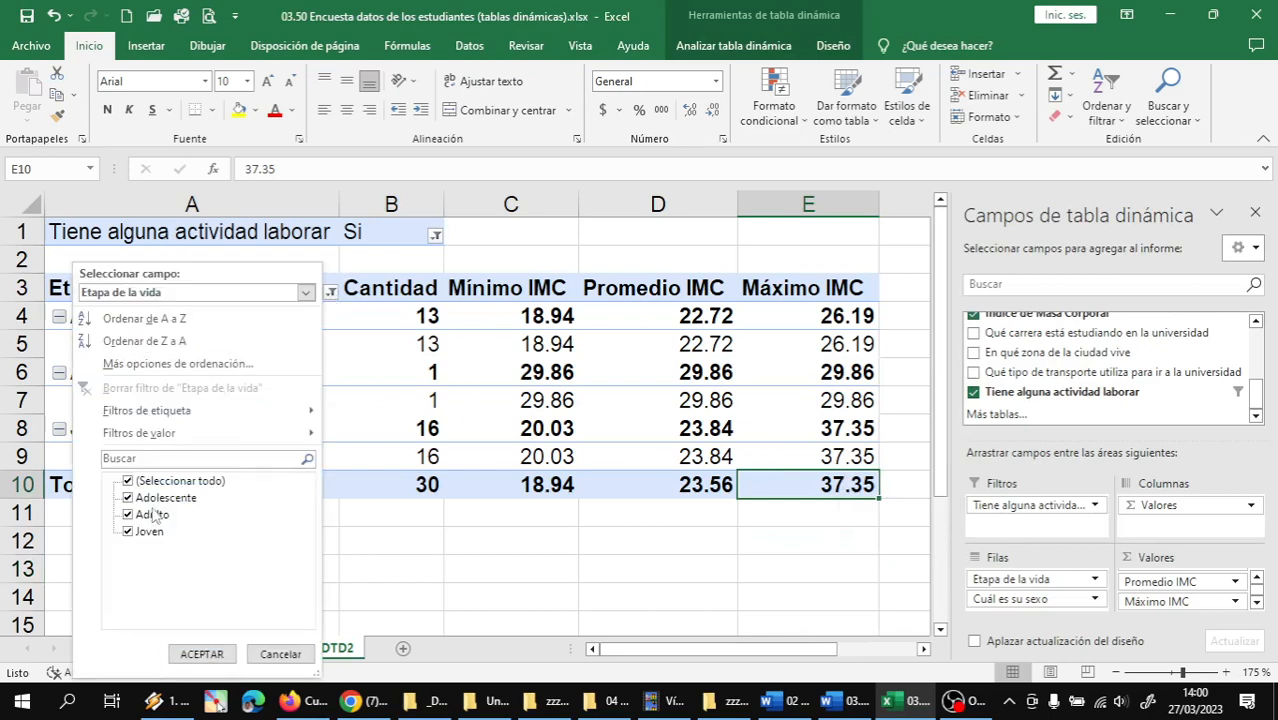
left_click(135, 293)
left_click(120, 330)
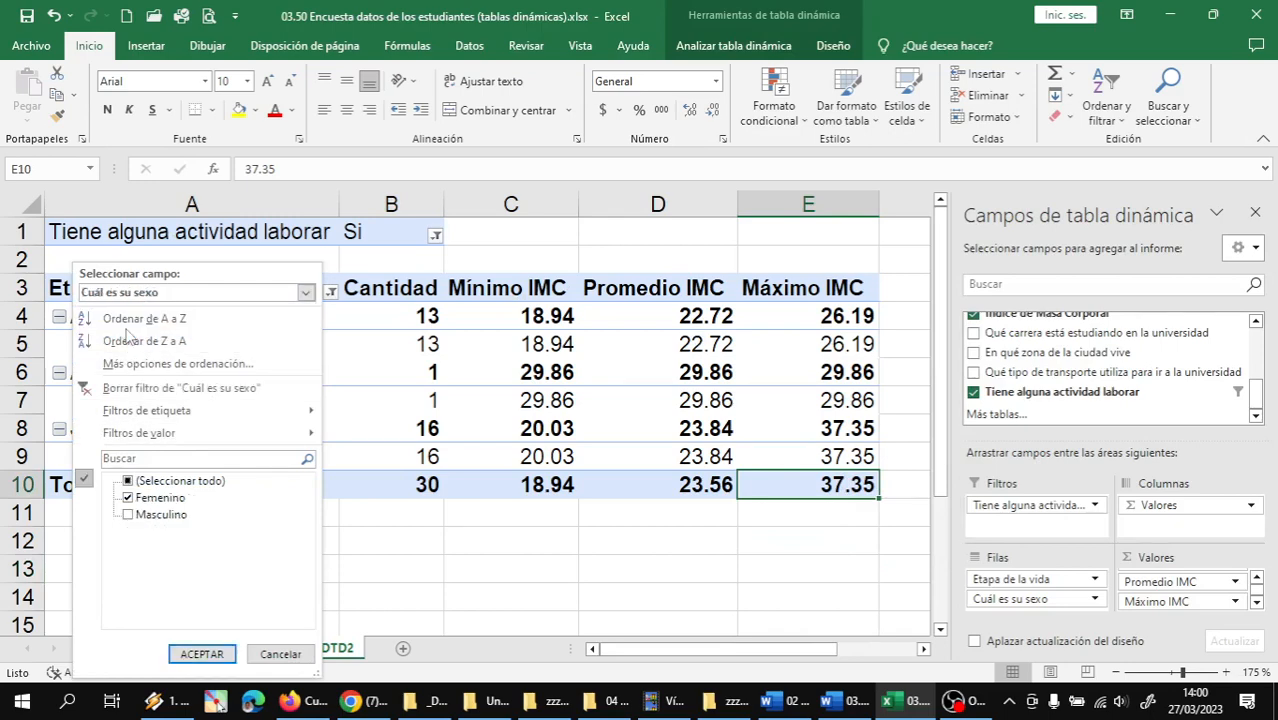
left_click(128, 481)
left_click(127, 497)
left_click(127, 497)
left_click(127, 514)
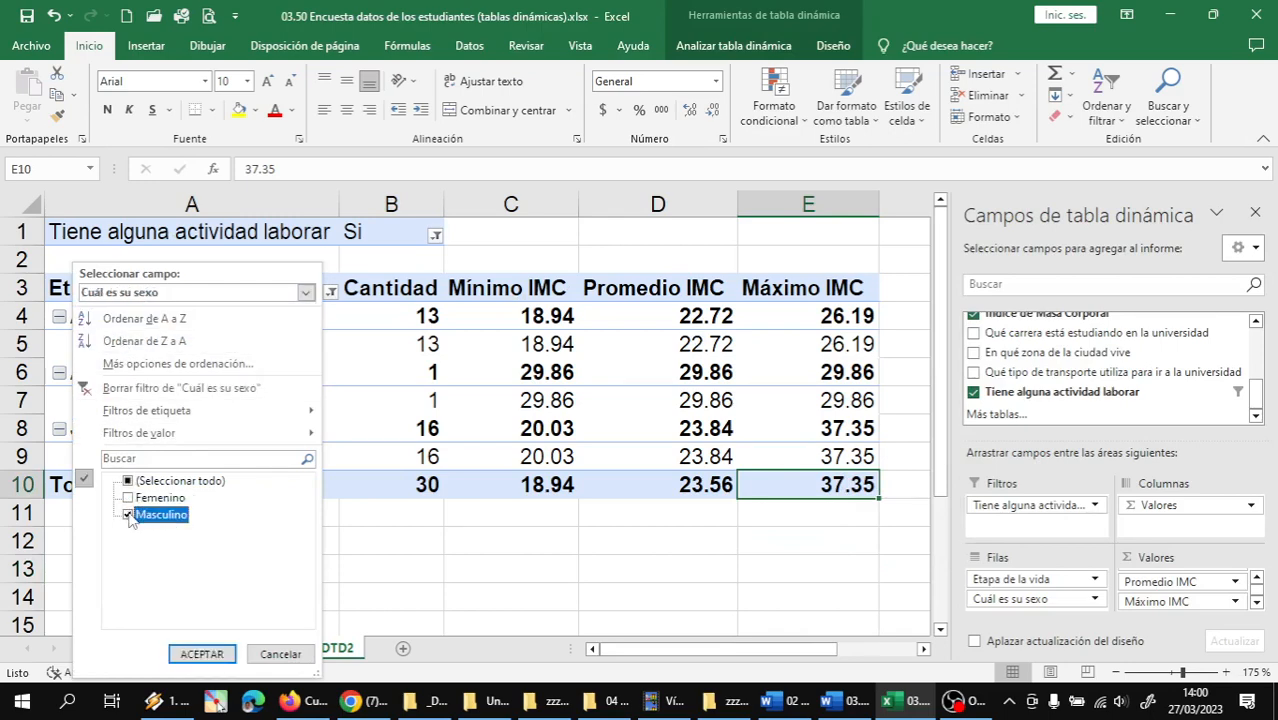
left_click(201, 653)
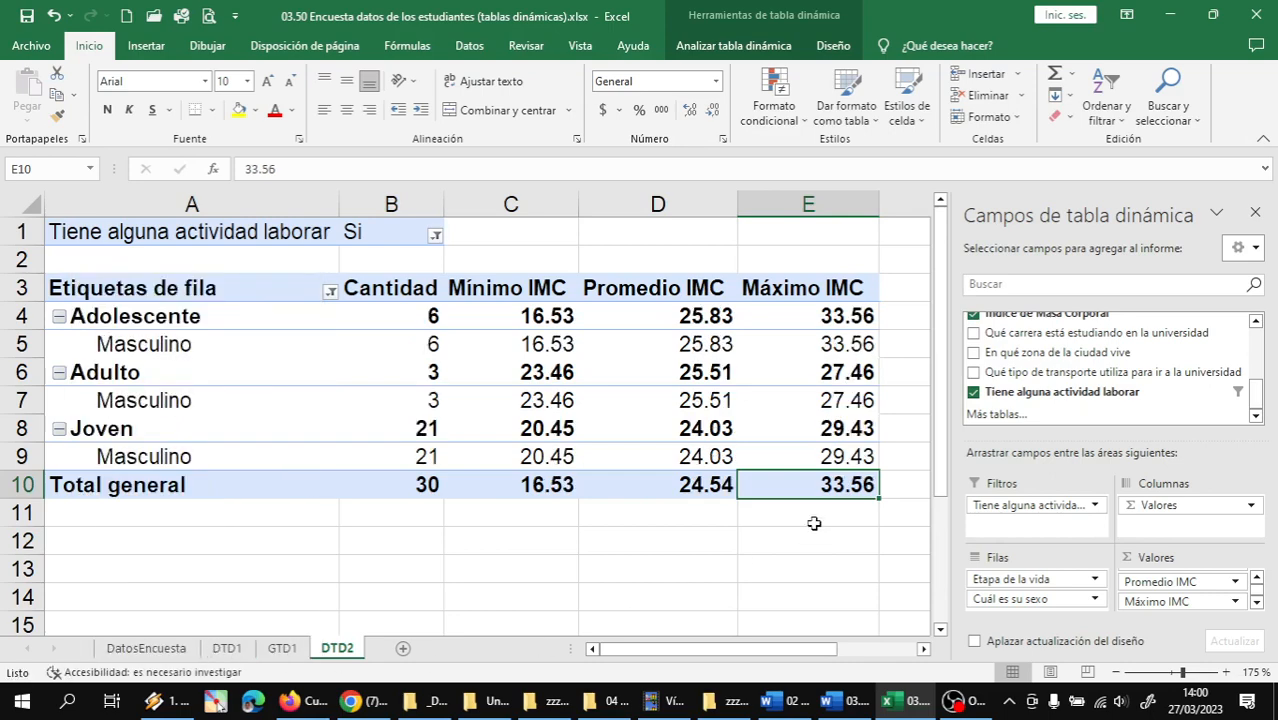
- Check the maximum, average and minimum IMC in the Total general row for the filtered male students
mouse_move(836, 484)
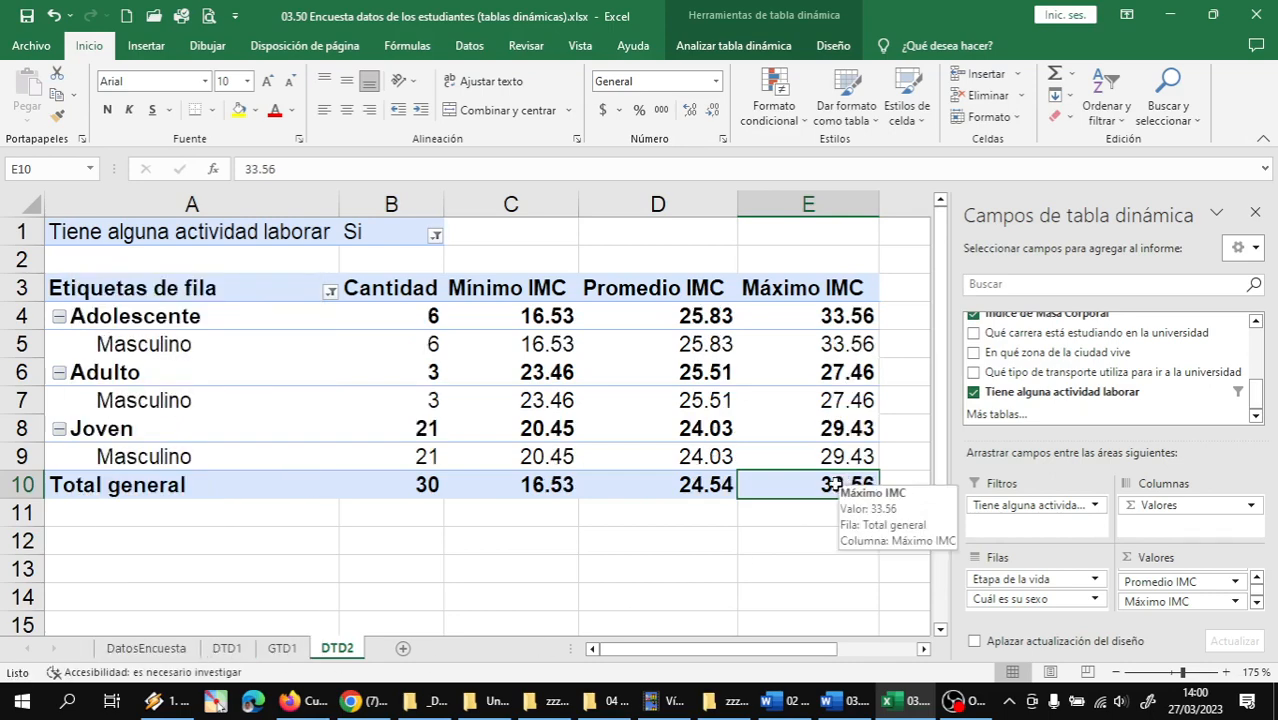
left_click(698, 489)
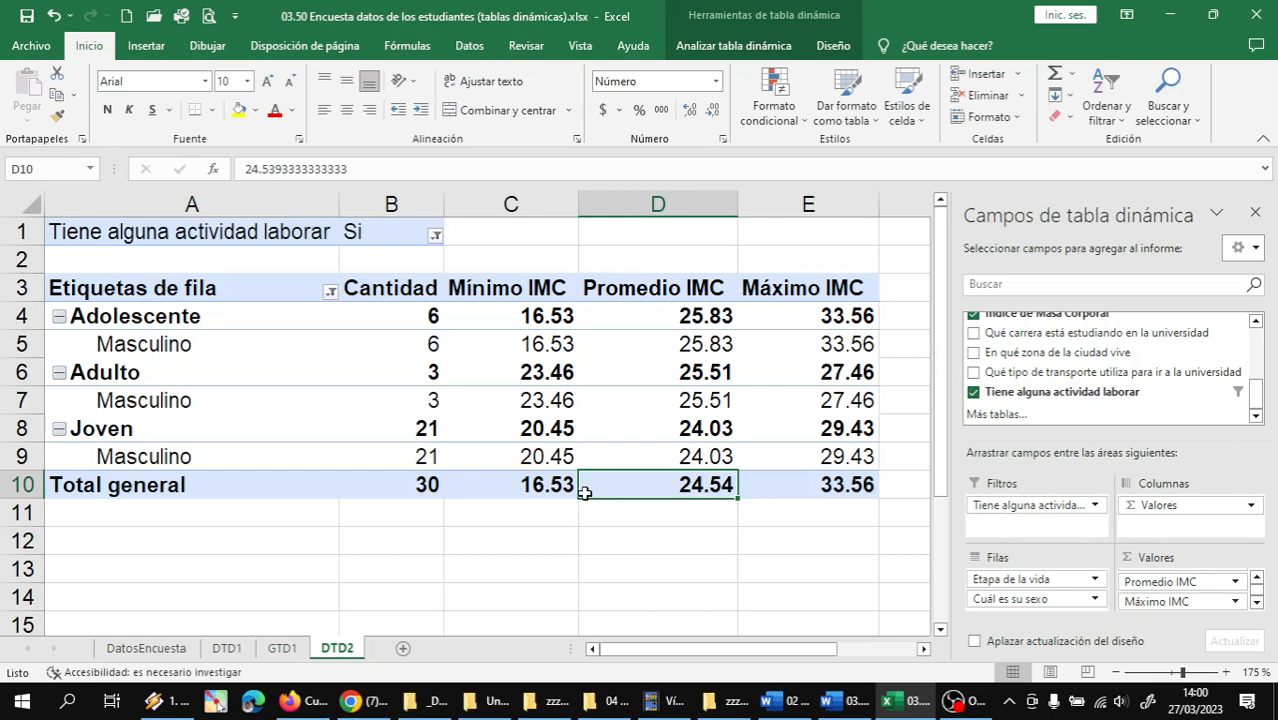
mouse_move(585, 491)
- Include Femenino again in the Cuál es su sexo row label filter so both sexes are selected
left_click(330, 291)
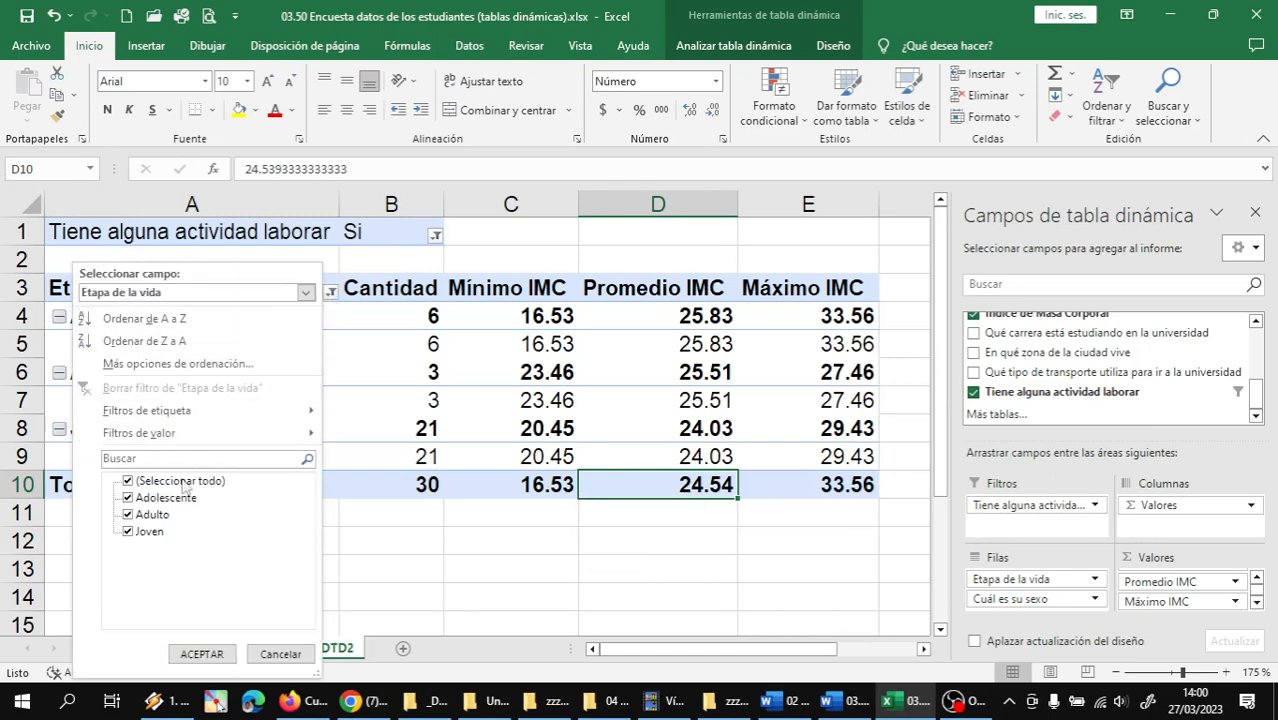
left_click(155, 292)
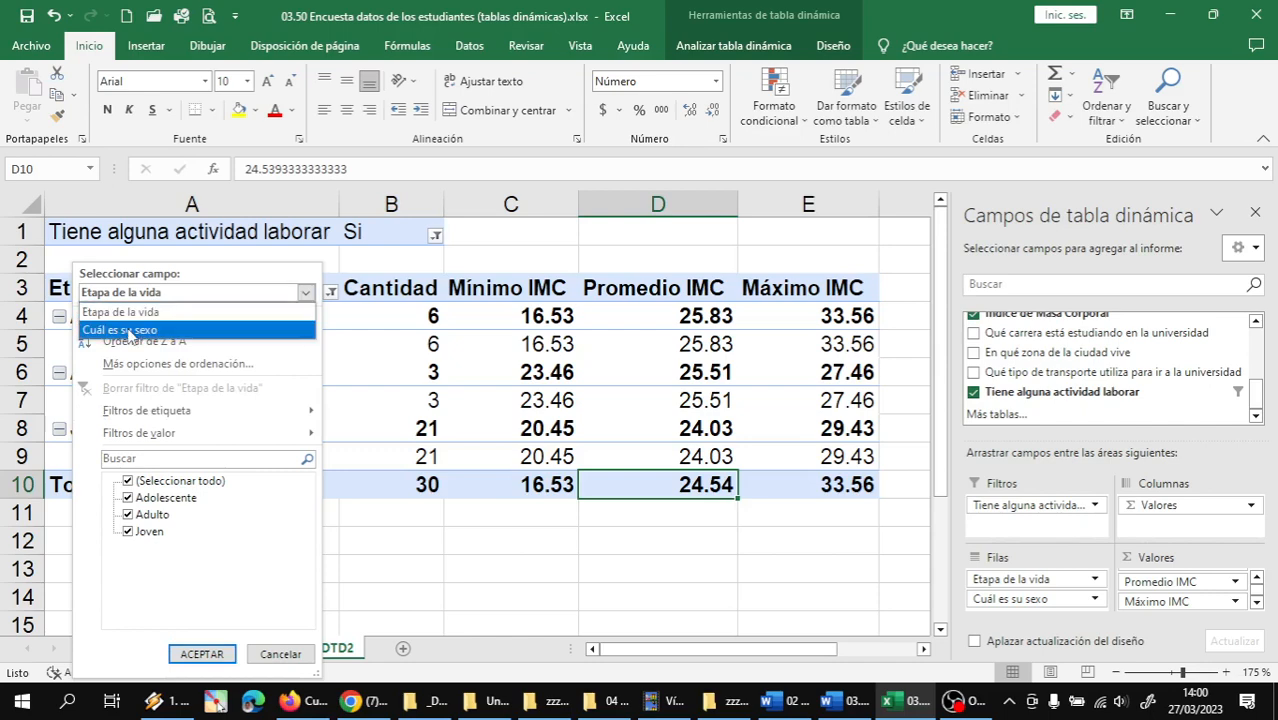
left_click(130, 330)
left_click(127, 498)
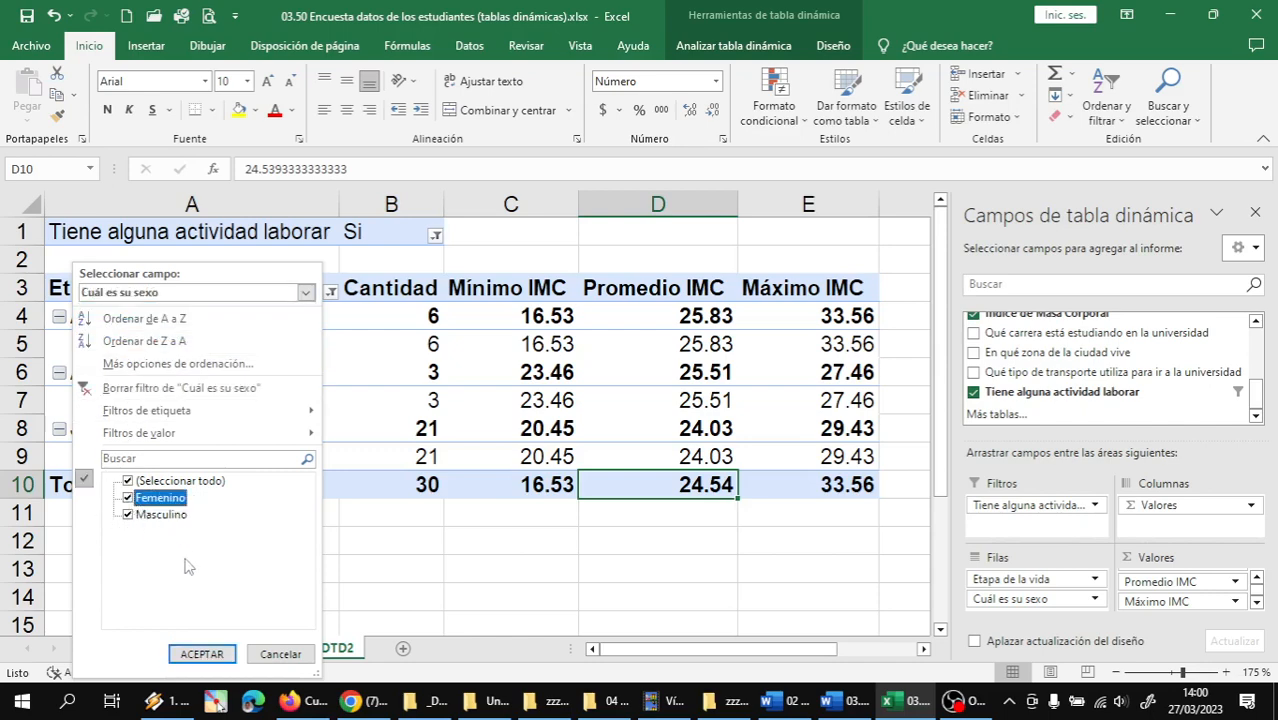
left_click(201, 653)
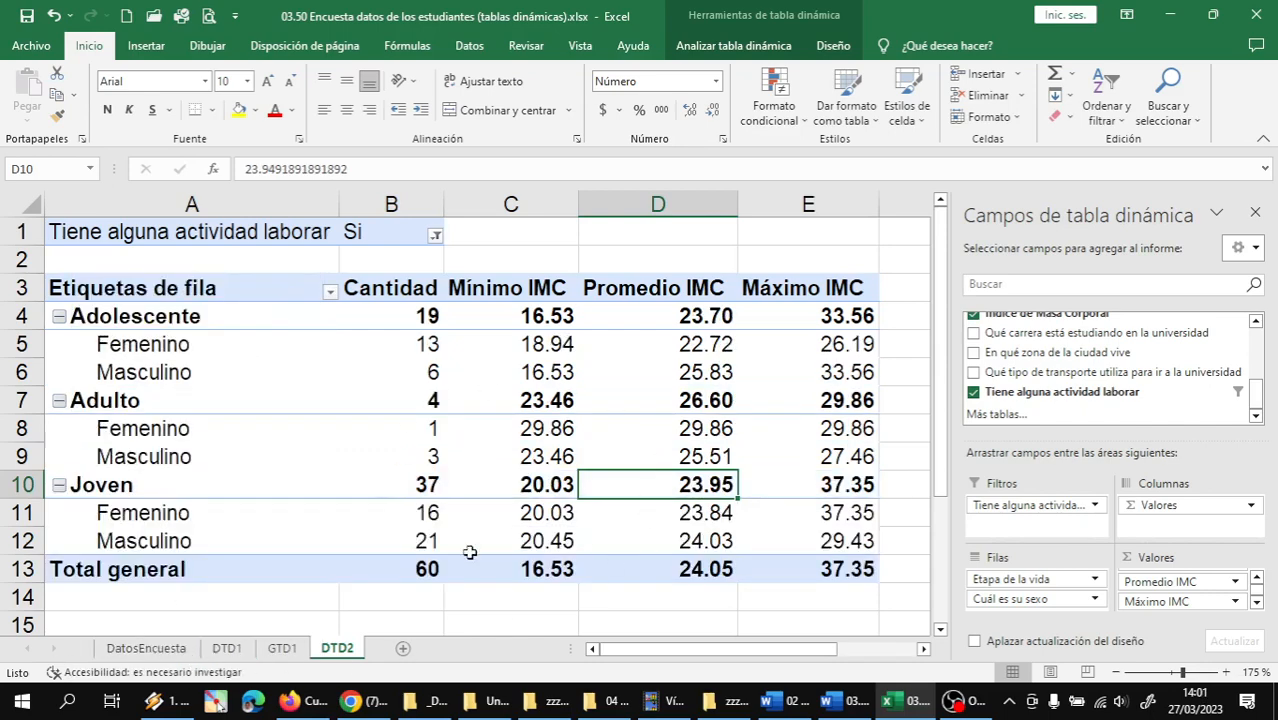
- Add the Qué carrera está estudiando en la universidad field to the pivot table's report filters, above Tiene alguna actividad laborar
left_click(645, 391)
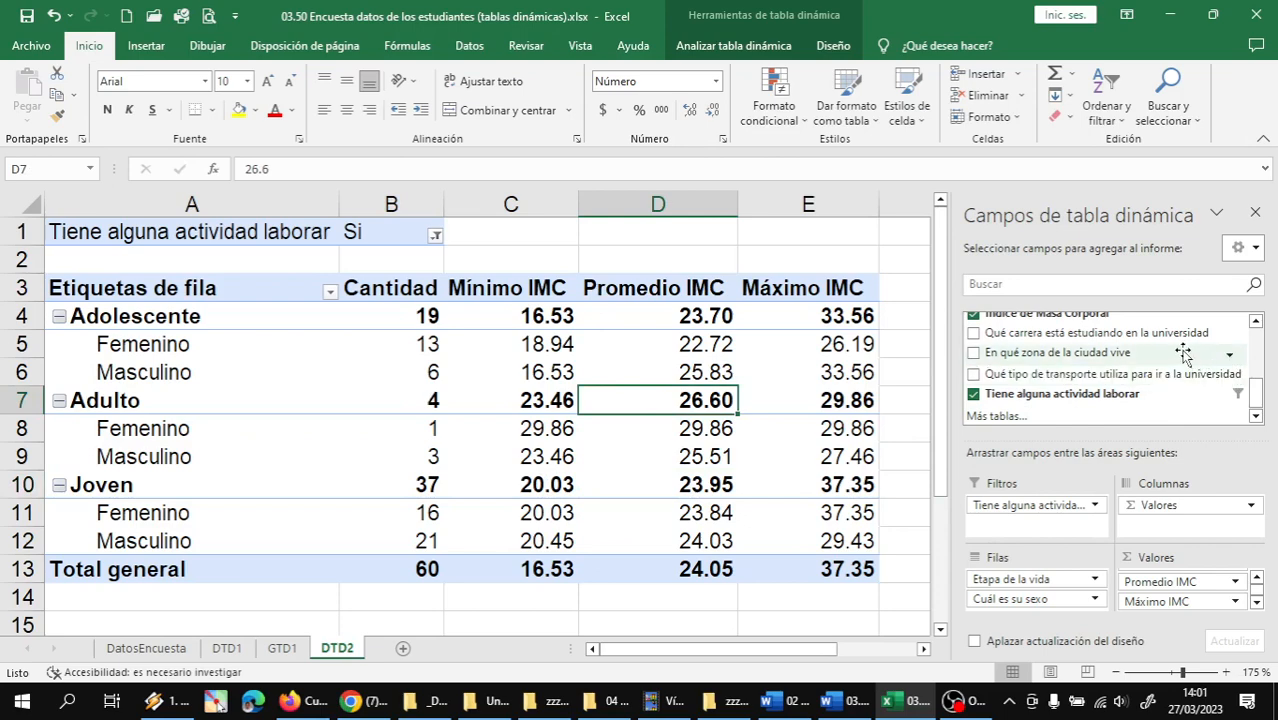
scroll(1200, 360, "up", 5)
scroll(1205, 349, "up", 2)
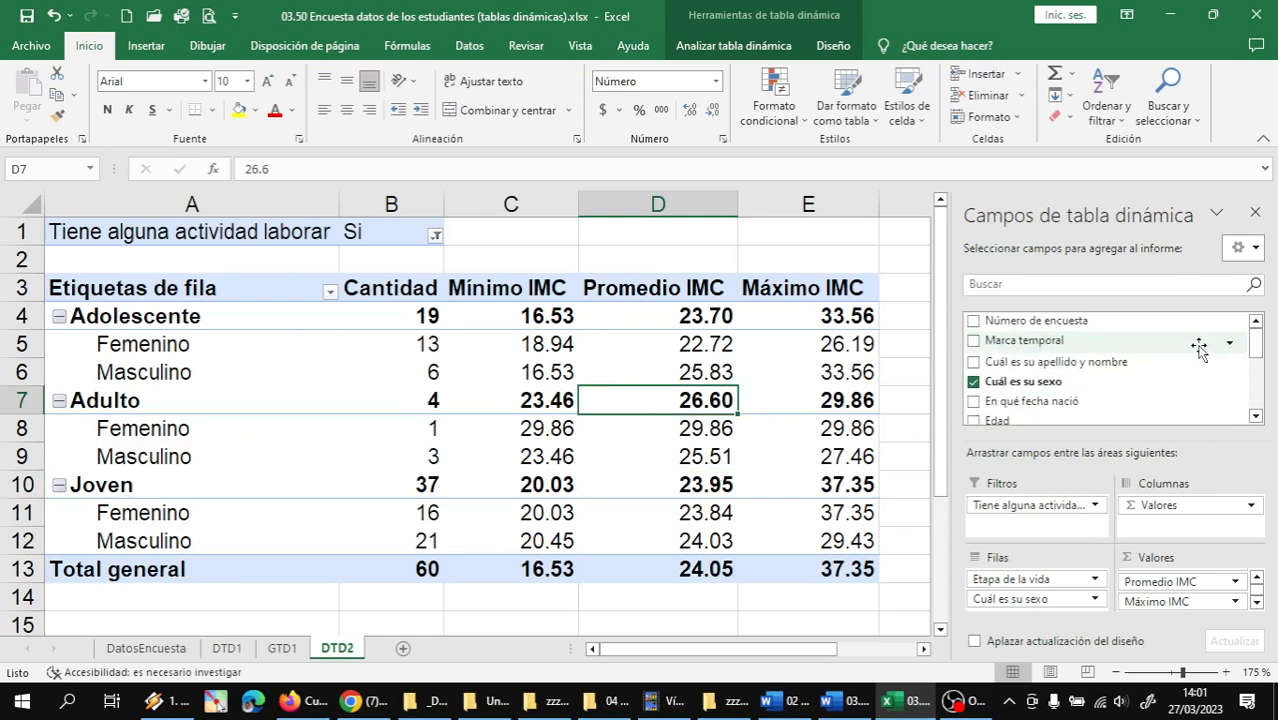
scroll(1169, 360, "down", 2)
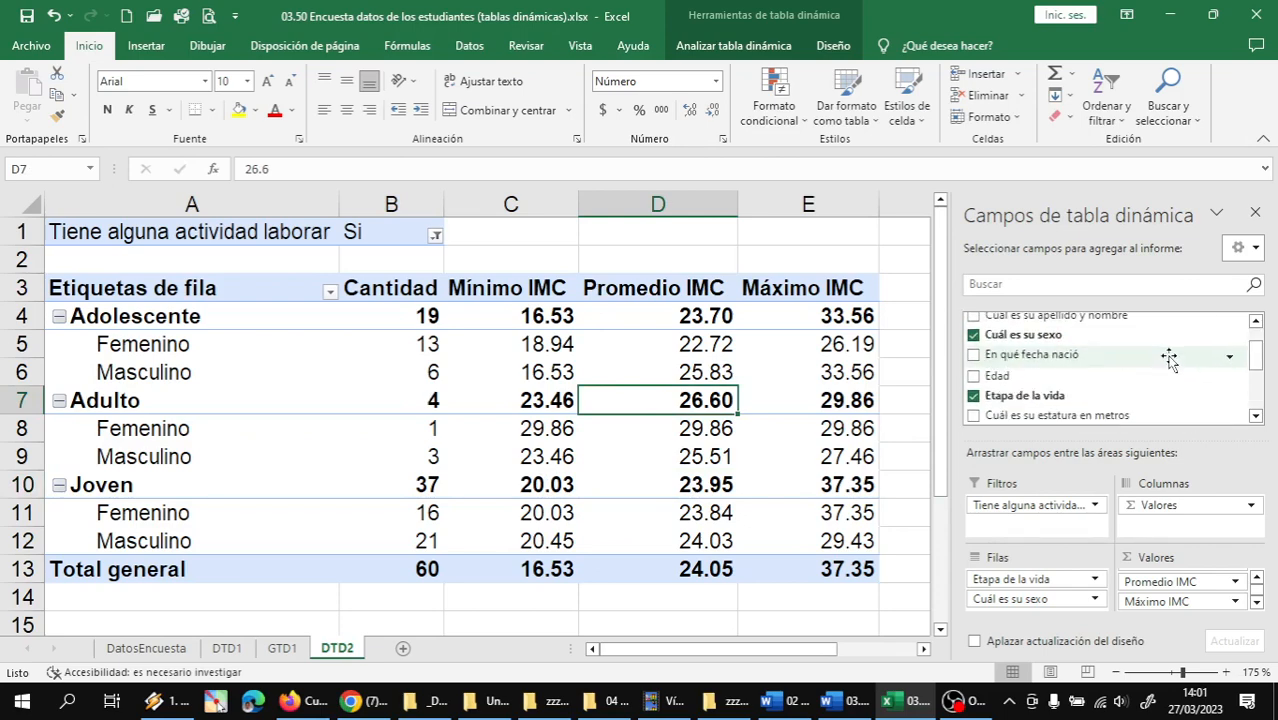
scroll(1169, 361, "down", 1)
scroll(1177, 368, "down", 1)
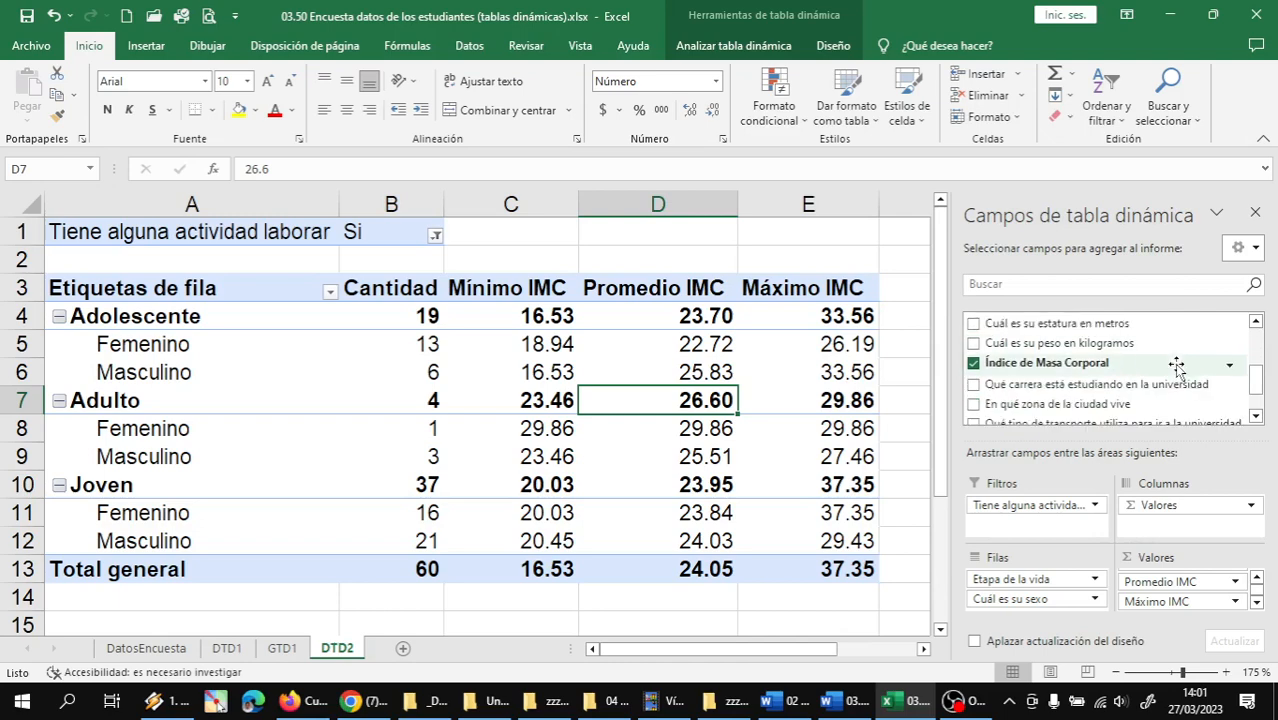
scroll(1177, 368, "down", 1)
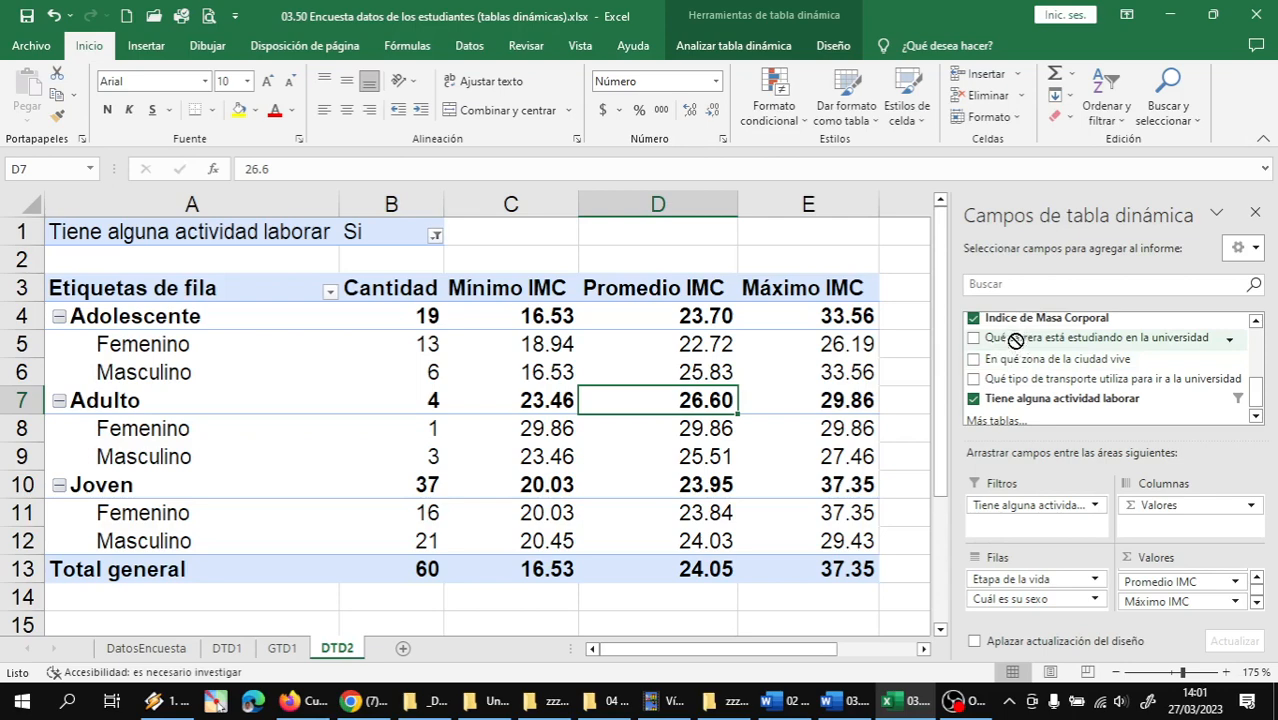
left_click_drag(1015, 340, 1005, 372)
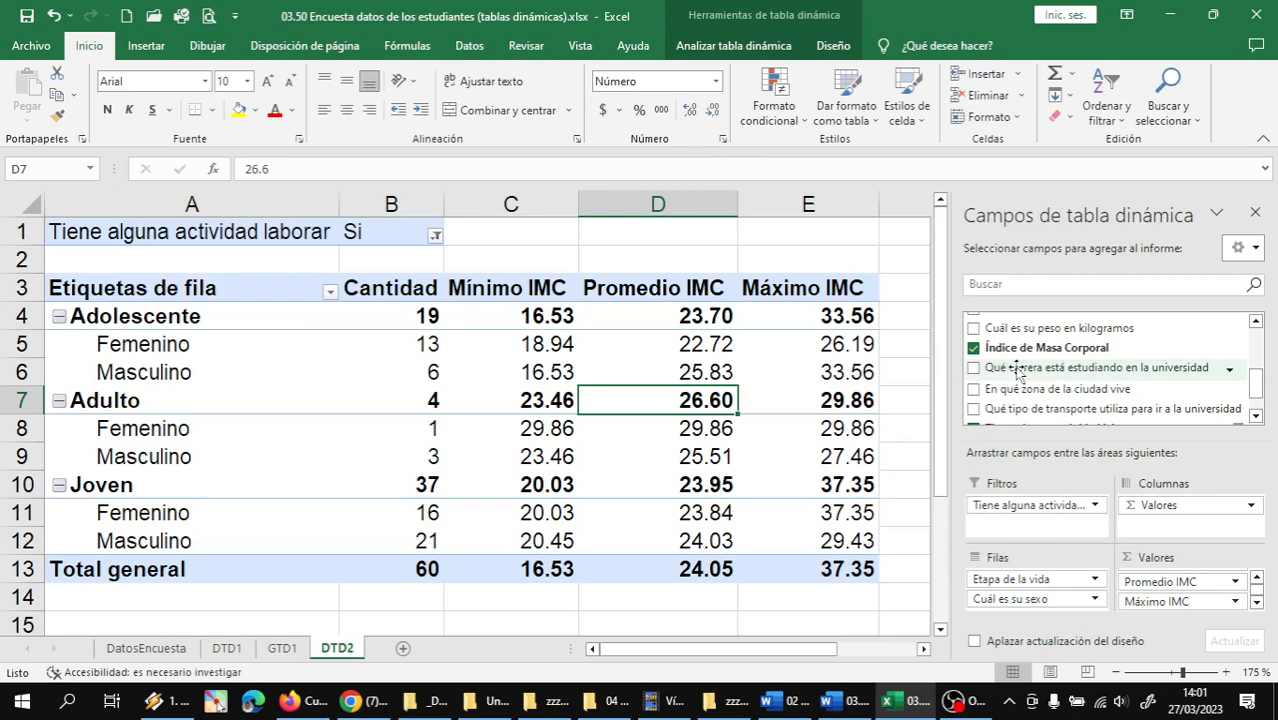
left_click_drag(1018, 368, 1004, 500)
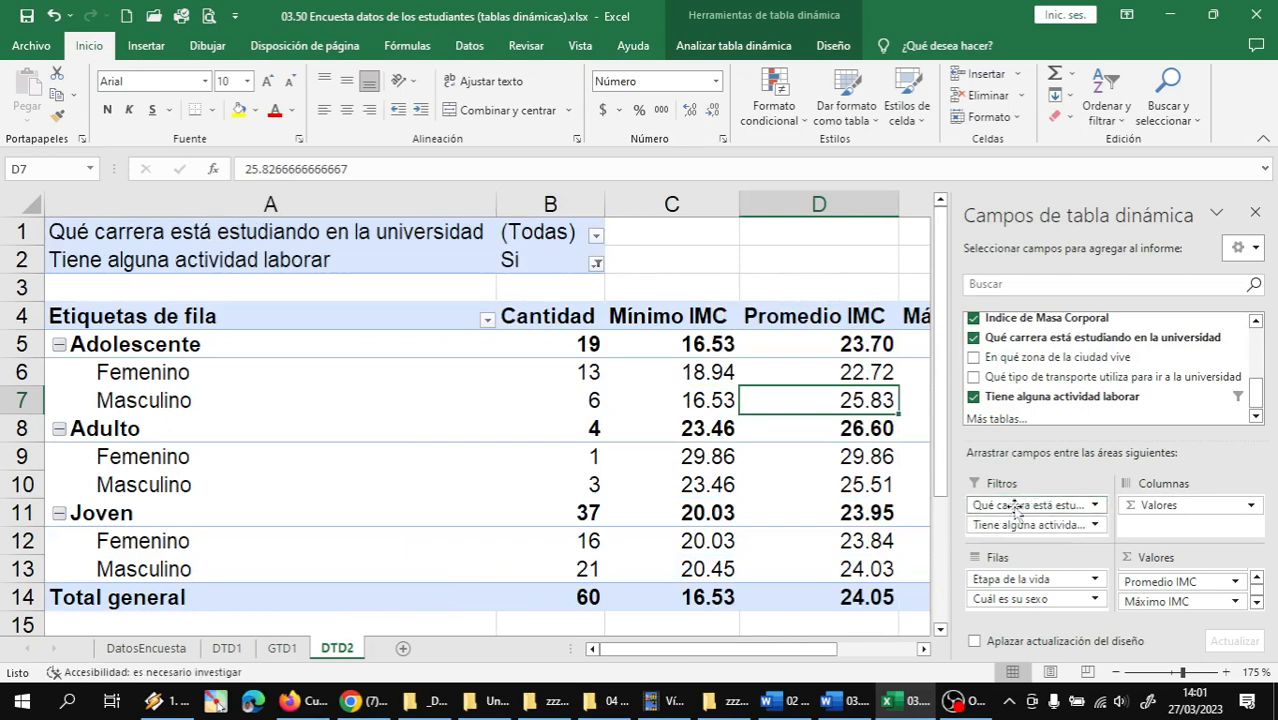
left_click(1030, 508)
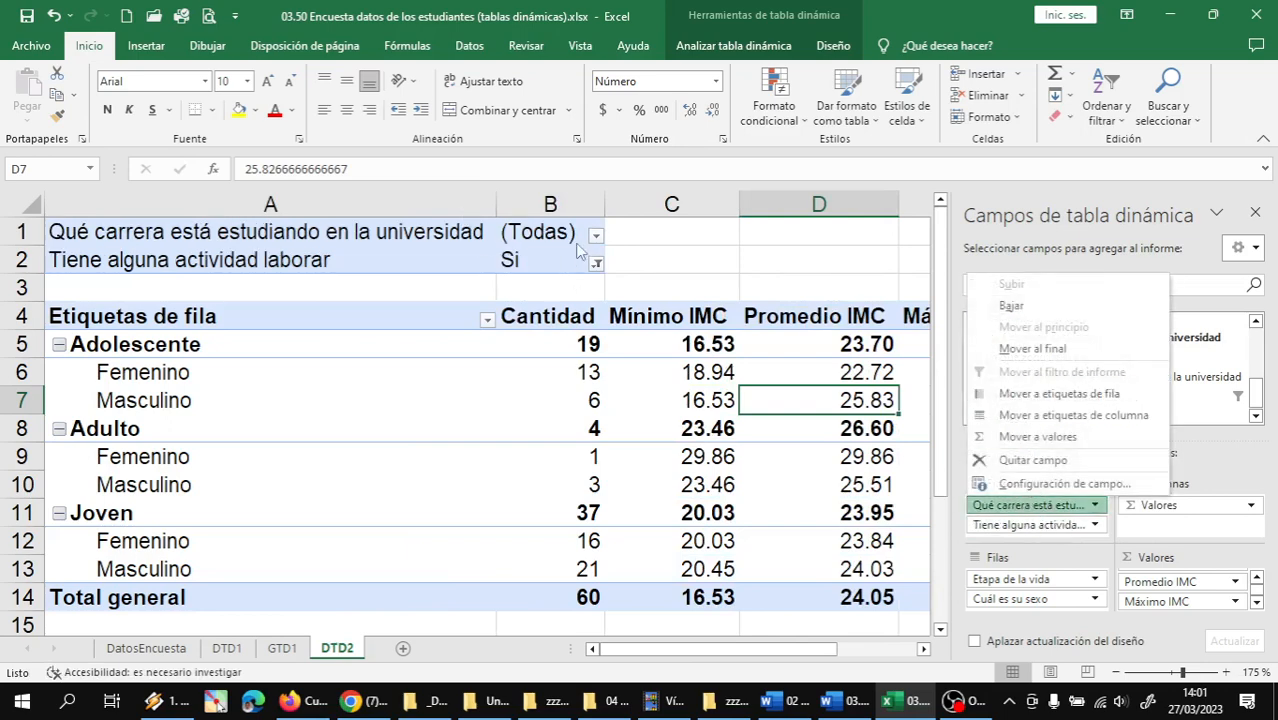
- Review the career names offered by the Qué carrera está estudiando en la universidad filter, and close it without changing the selection
left_click(595, 238)
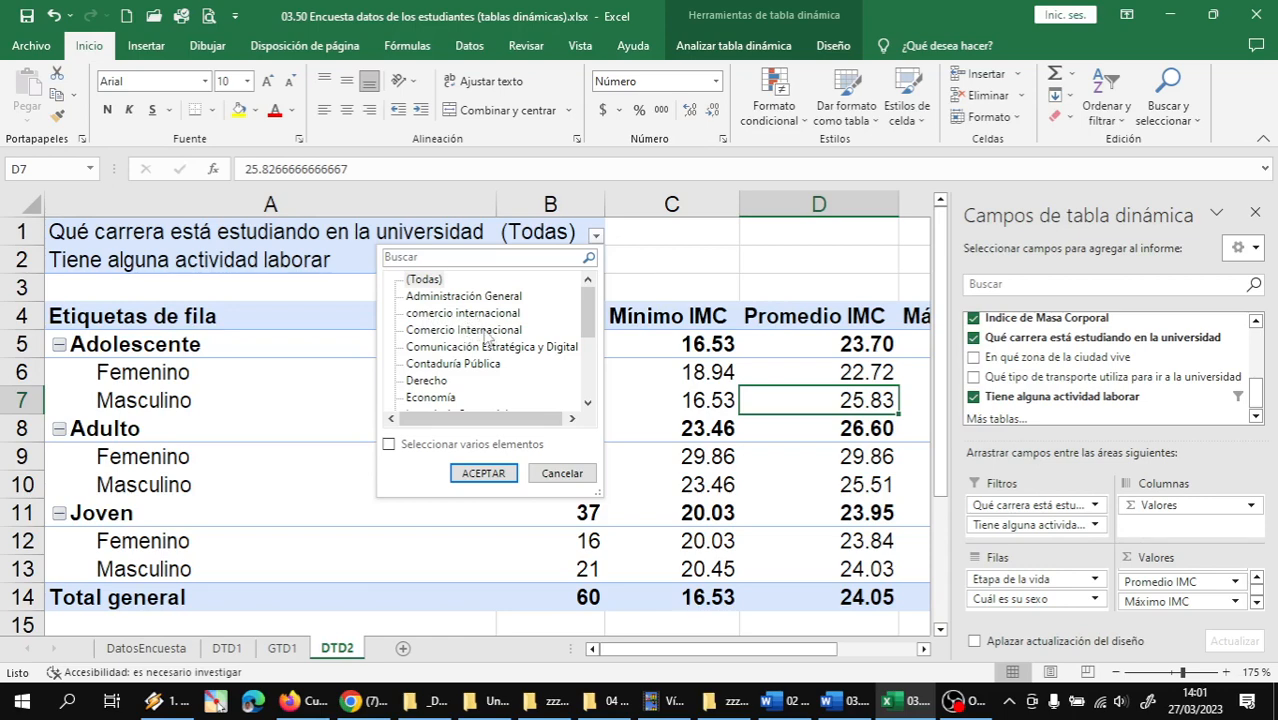
mouse_move(587, 313)
left_mouse_down()
mouse_move(583, 391)
mouse_move(571, 294)
left_mouse_up()
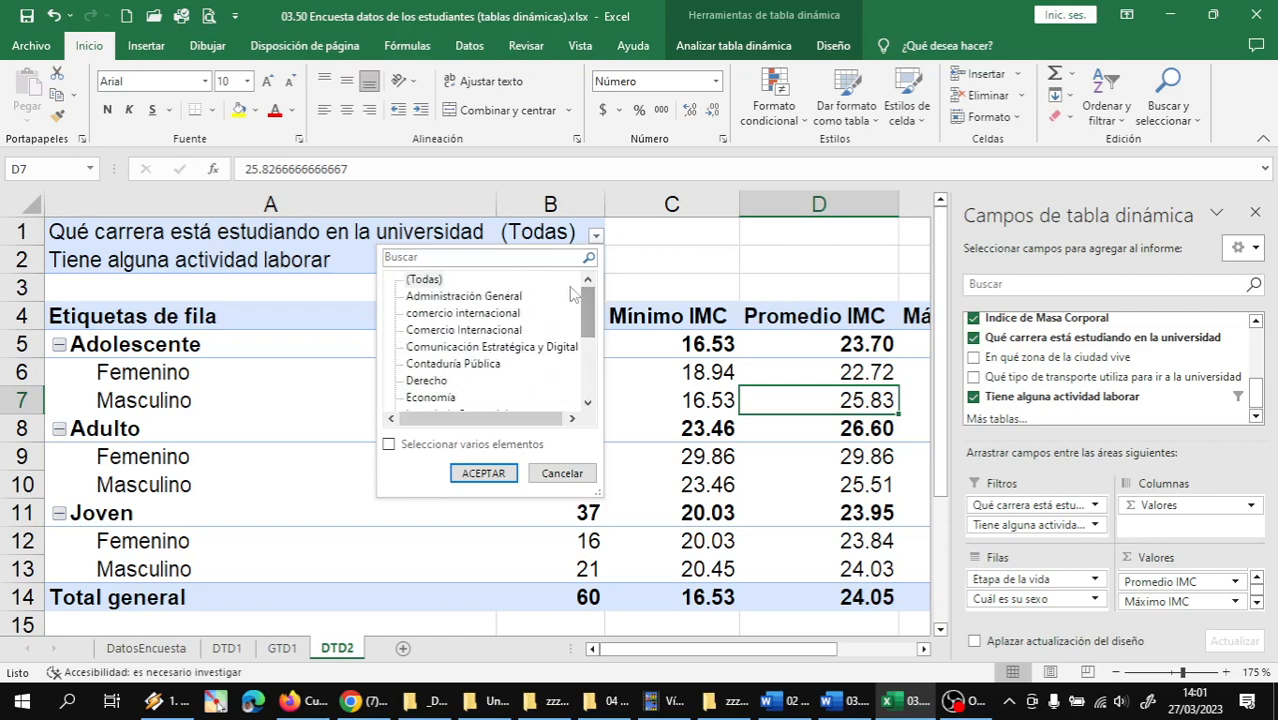
left_click(562, 473)
left_click(415, 380)
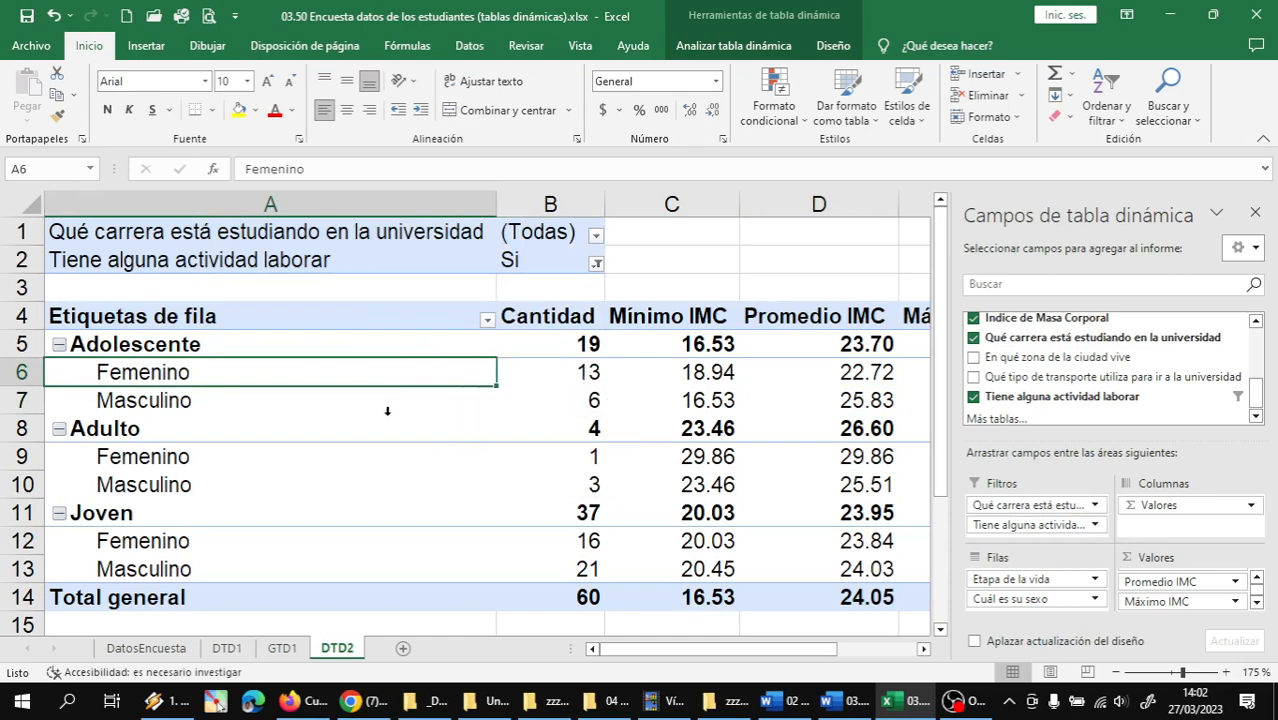
- On the DatosEncuesta sheet, sort the survey data from A to Z by Qué carrera está estudiando en la universidad
left_click(165, 648)
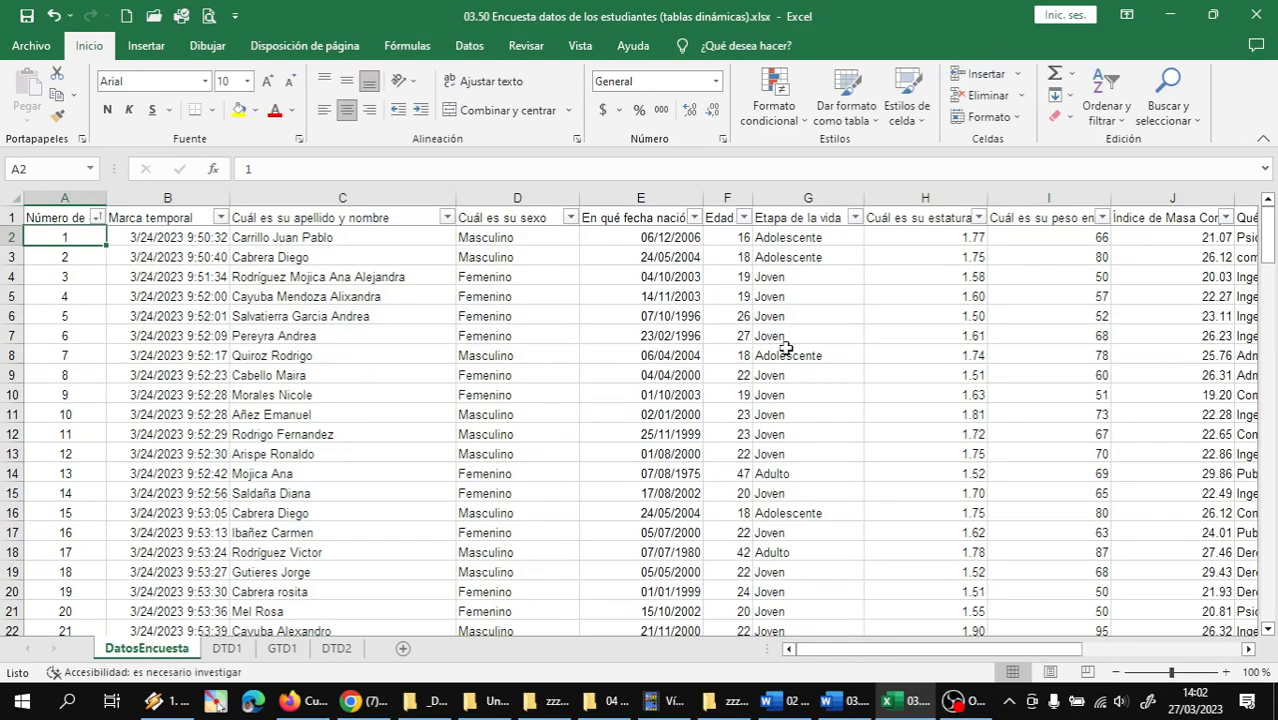
left_click(372, 341)
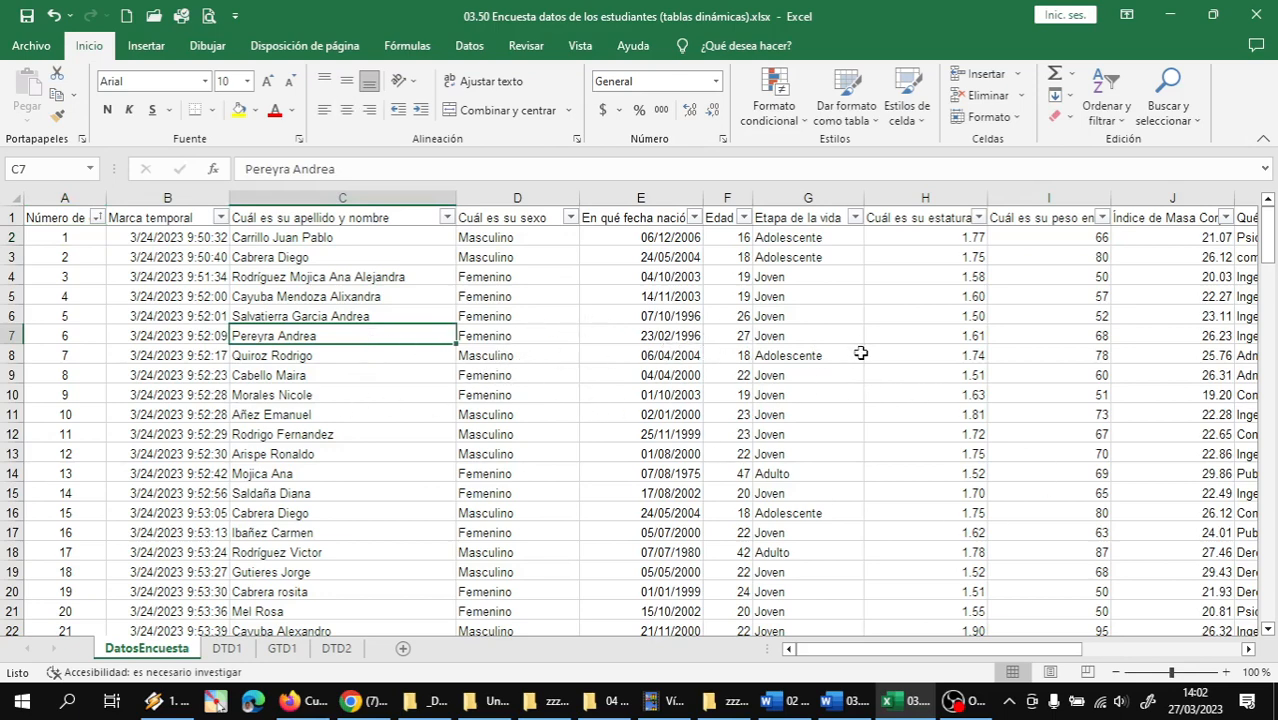
left_click(1248, 649)
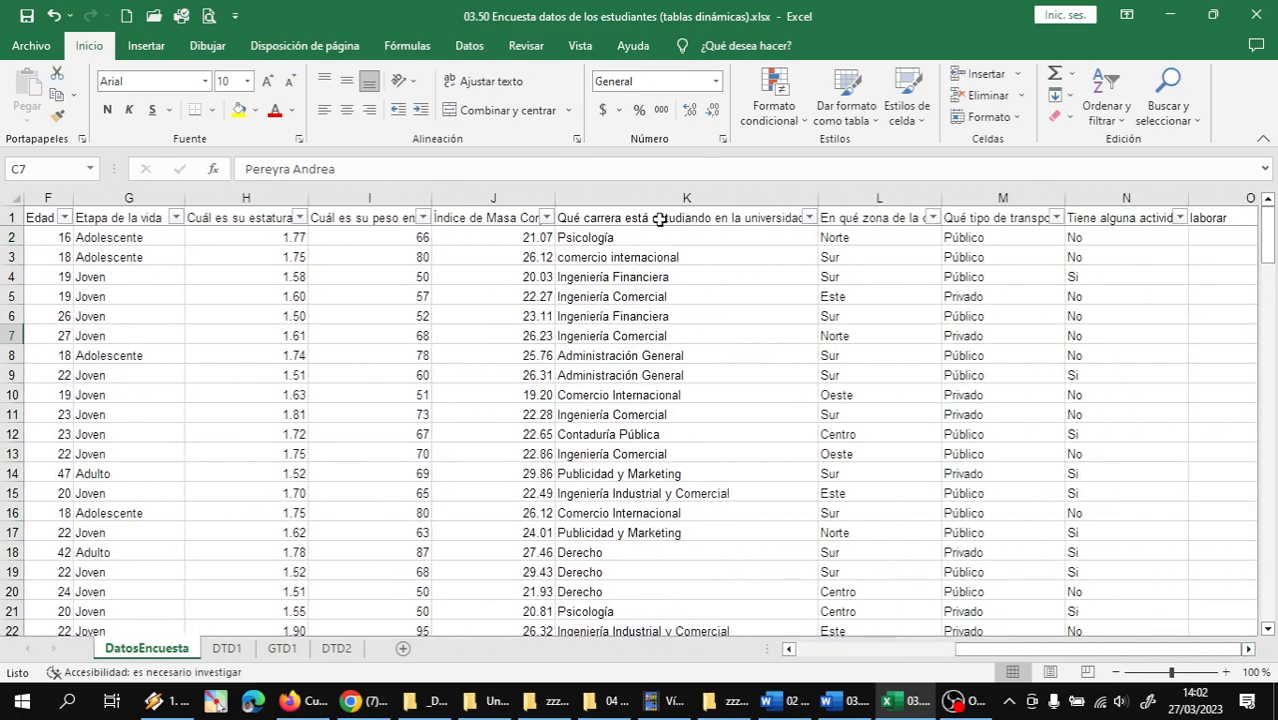
left_click(807, 215)
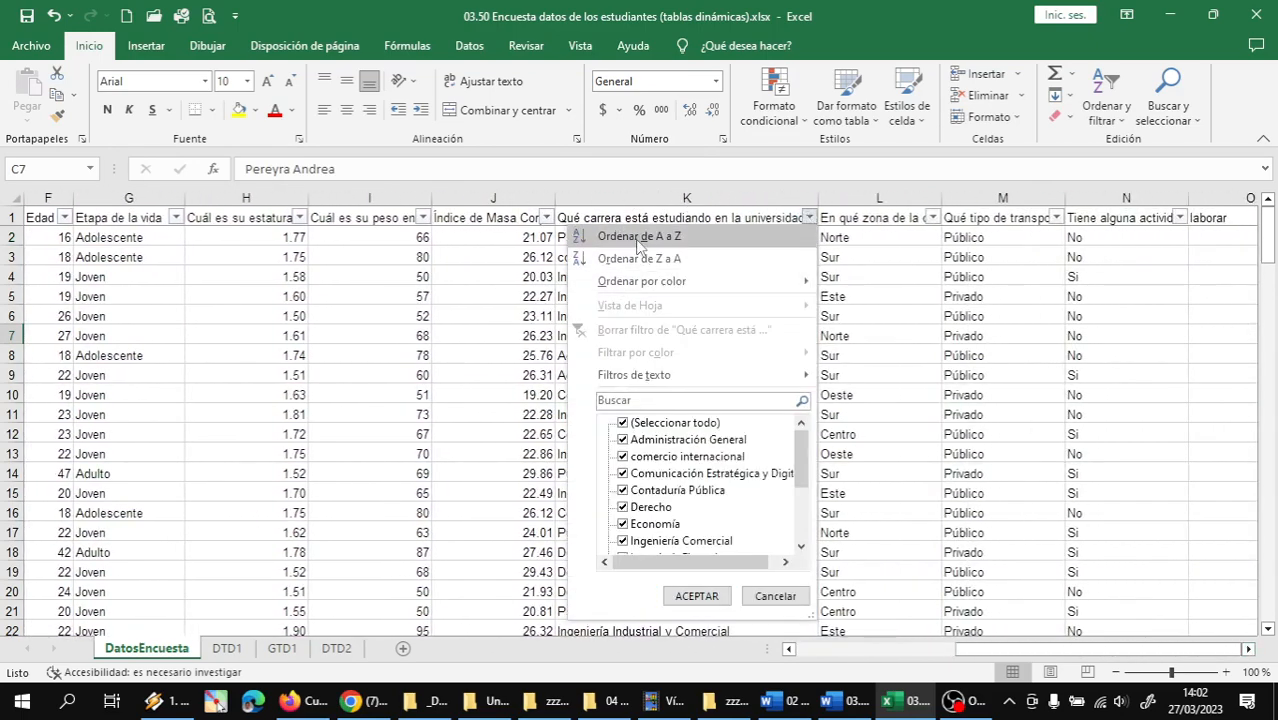
left_click(660, 238)
- Examine the sorted career names in column K for inconsistent spelling or capitalization
scroll(620, 330, "down", 6)
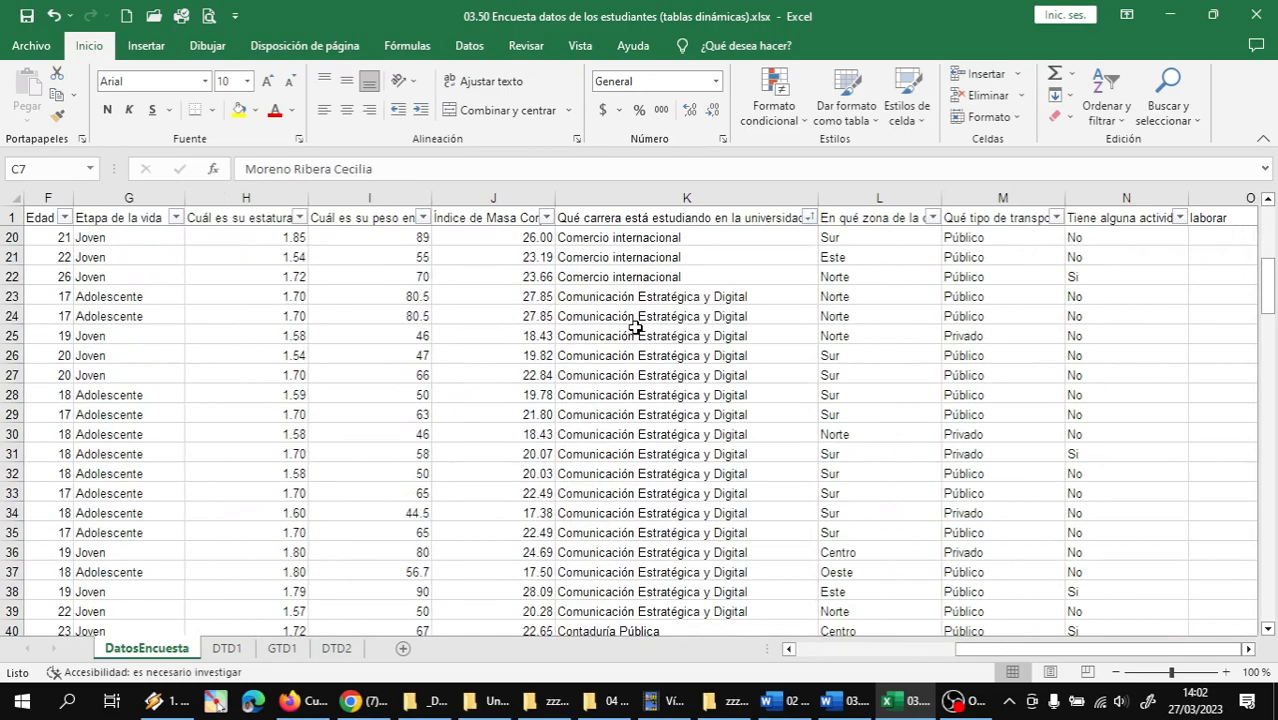
scroll(635, 328, "up", 2)
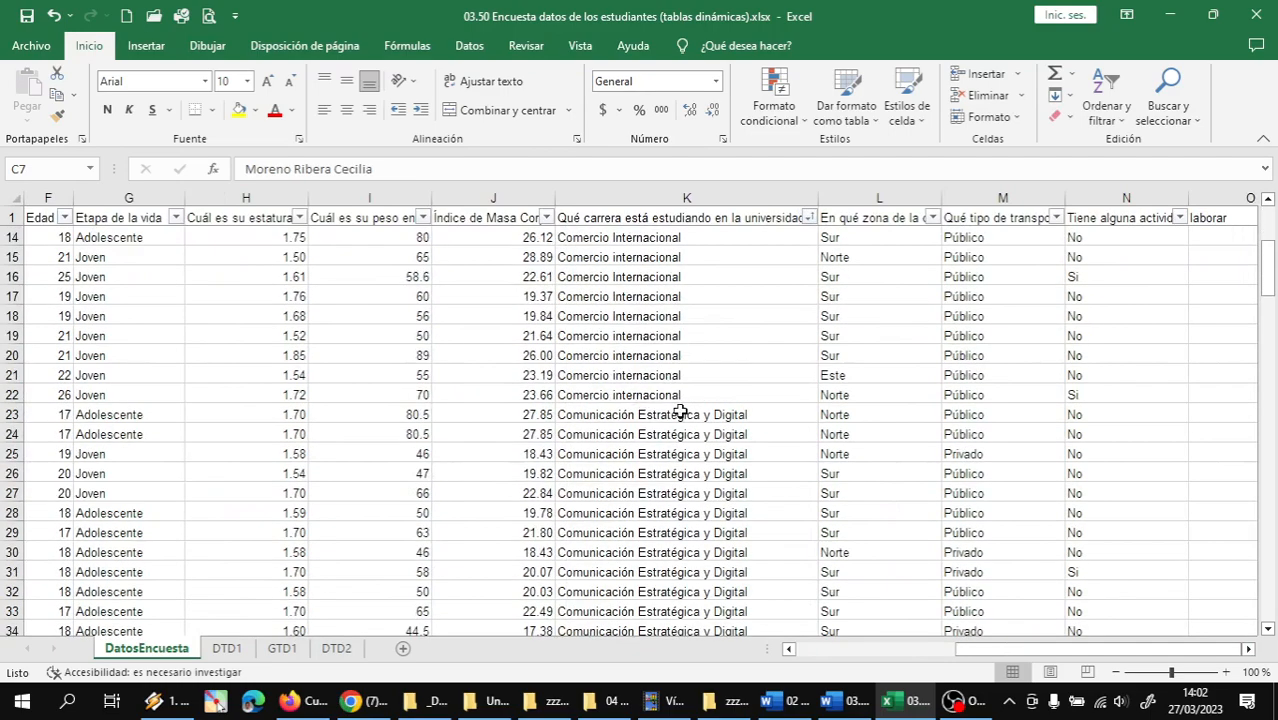
scroll(679, 405, "up", 1)
scroll(675, 430, "up", 1)
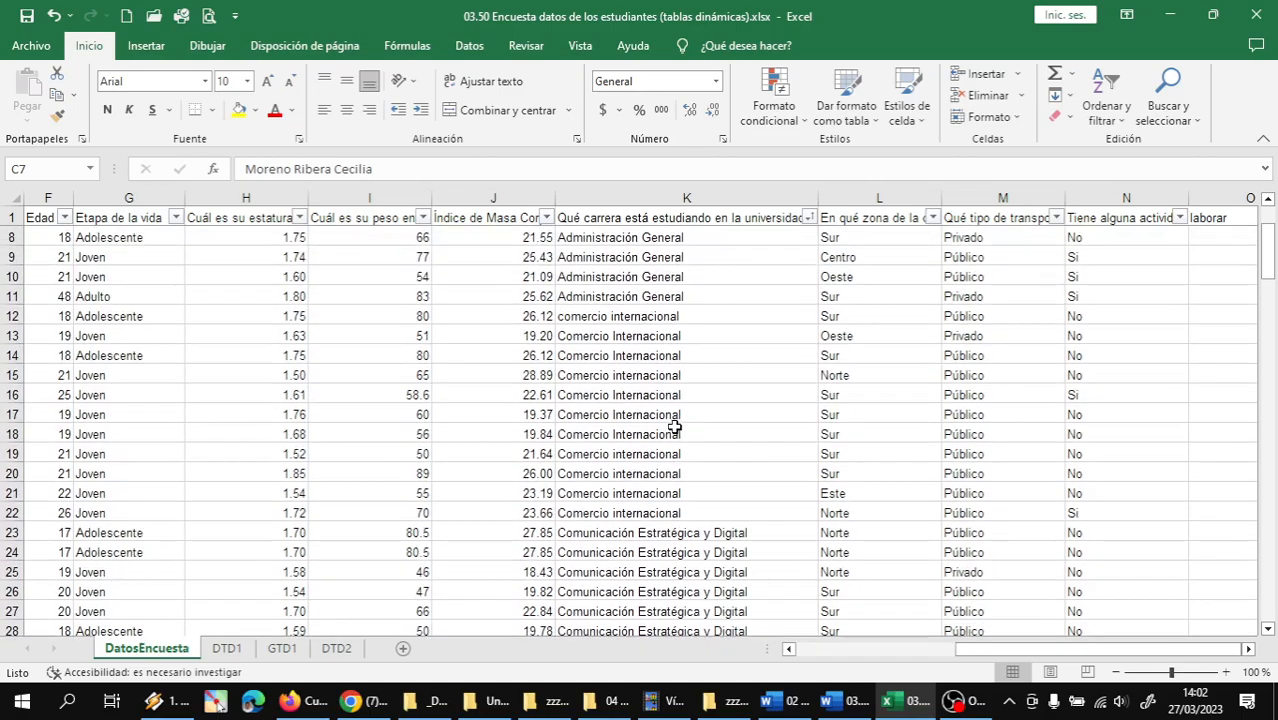
scroll(680, 409, "down", 9)
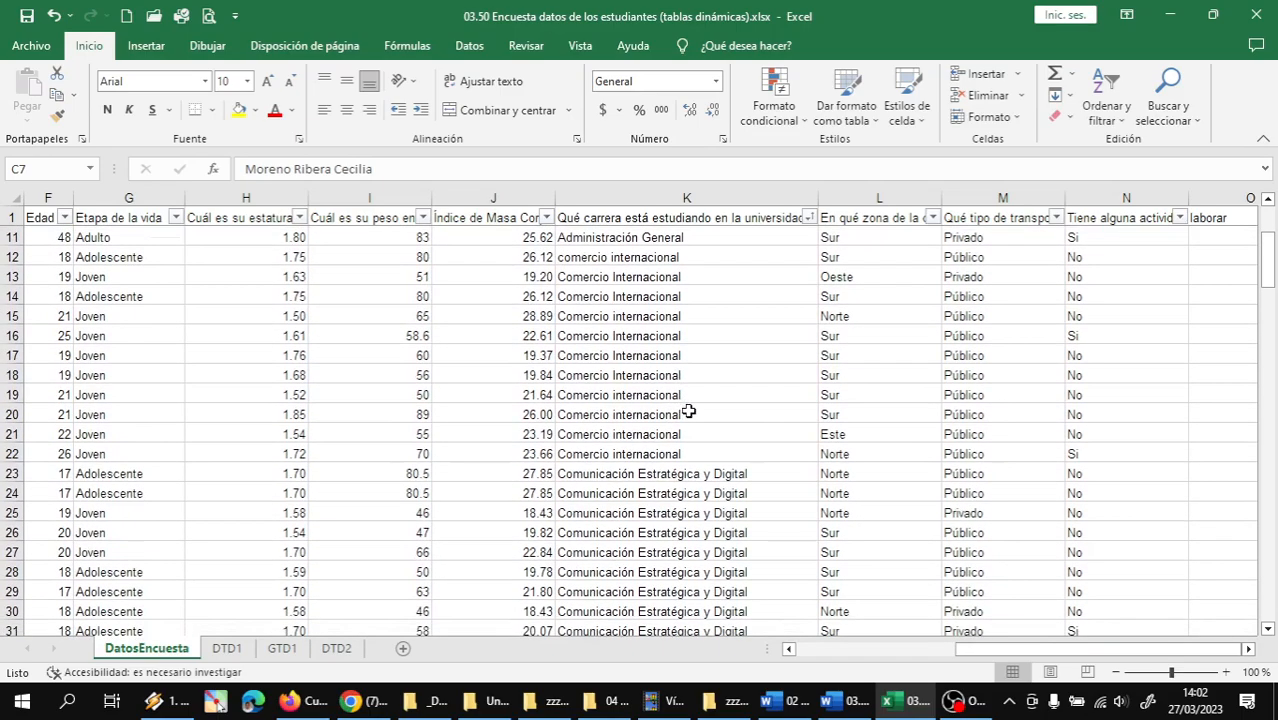
scroll(707, 406, "down", 1)
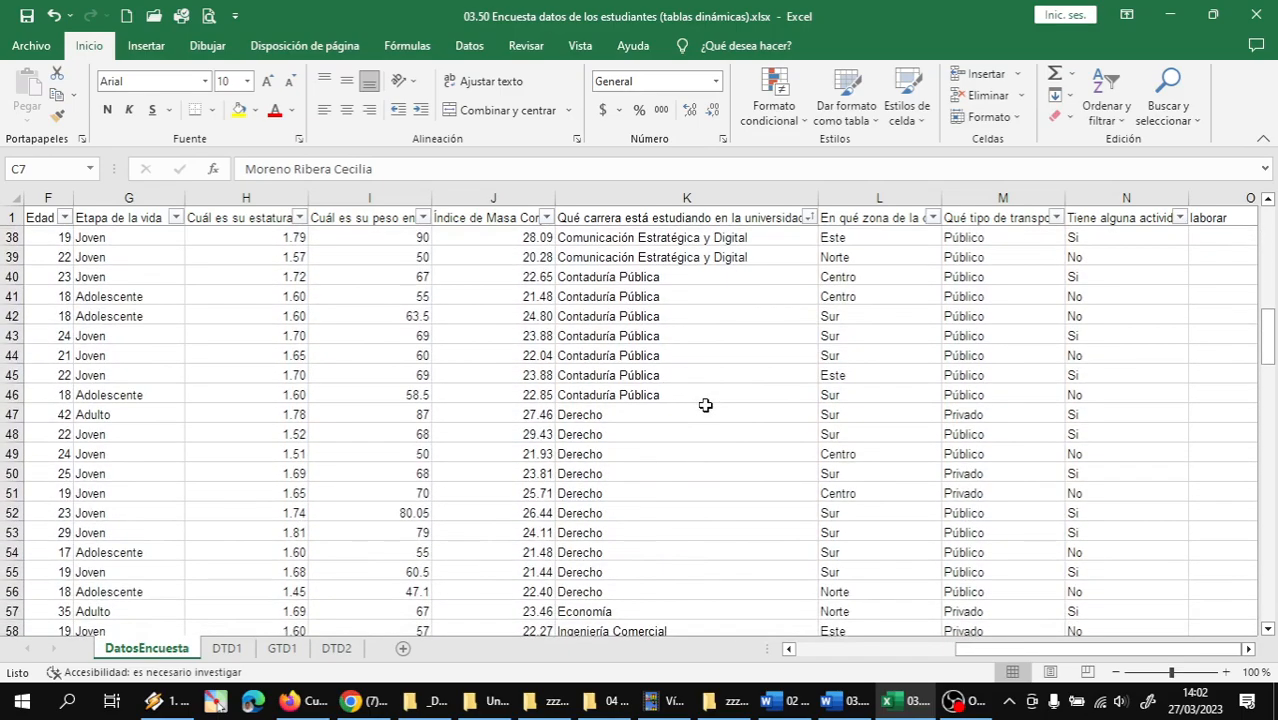
scroll(706, 404, "down", 16)
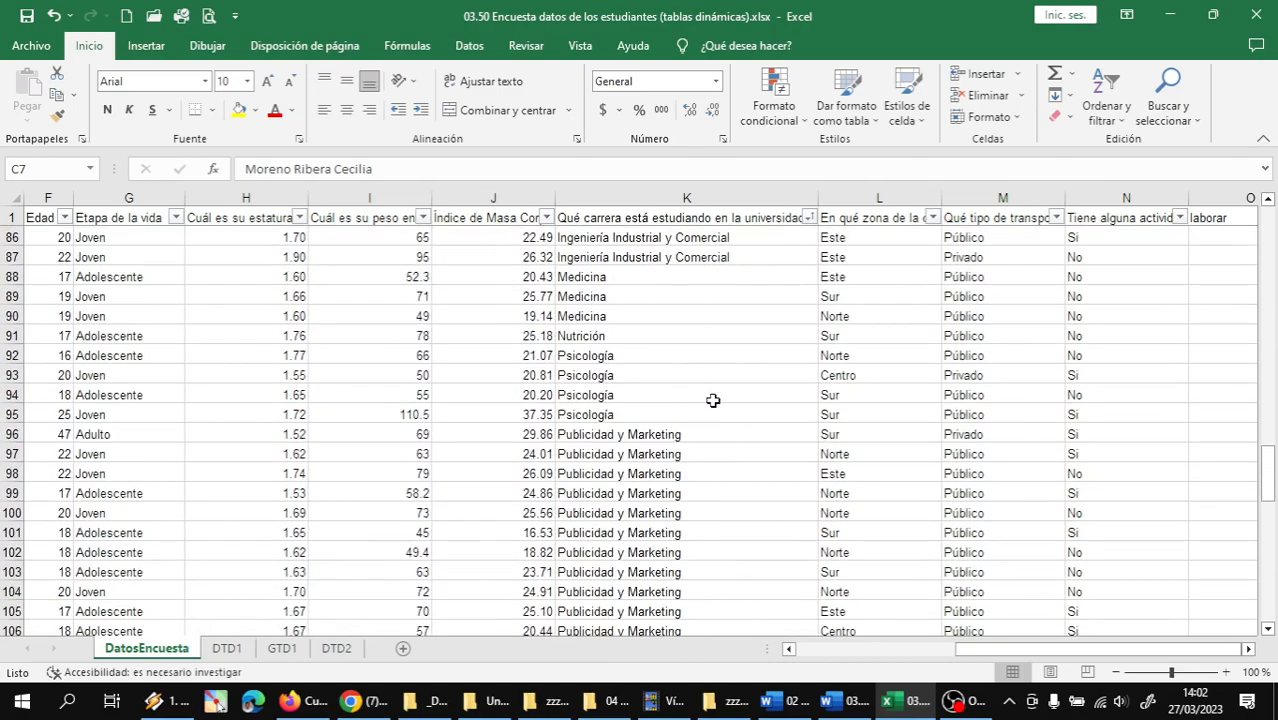
scroll(721, 403, "up", 20)
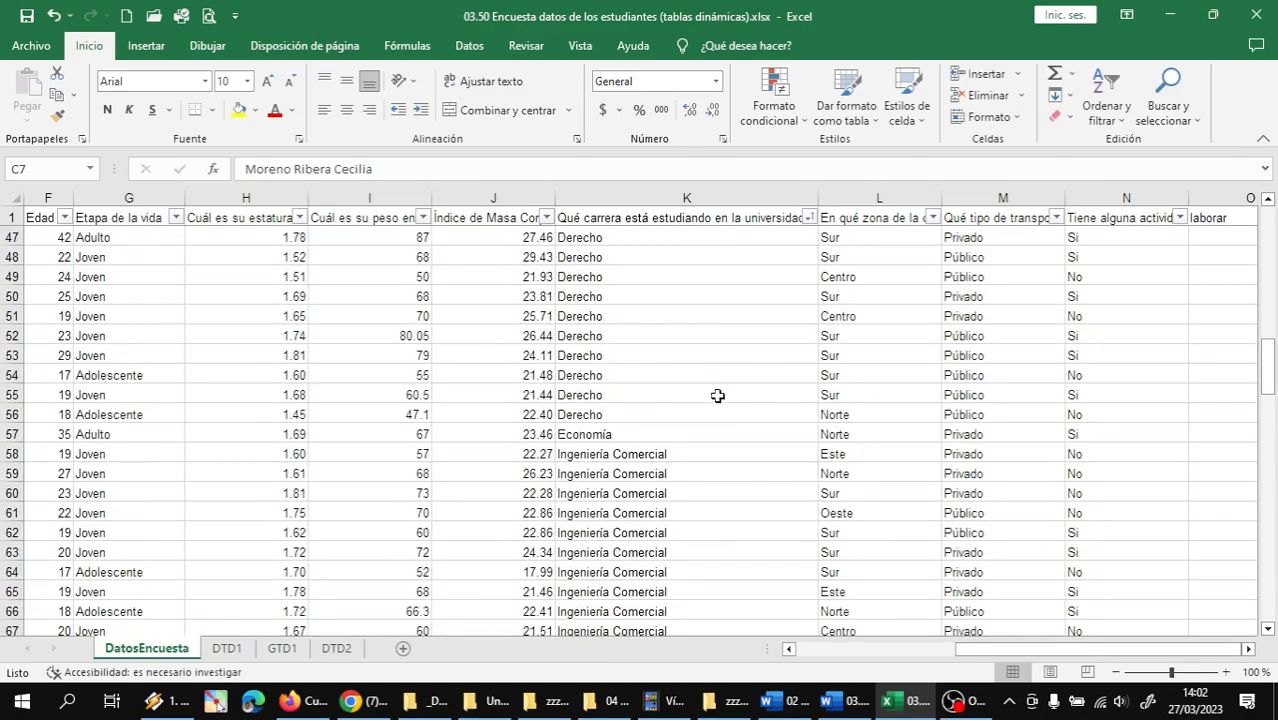
scroll(688, 365, "up", 3)
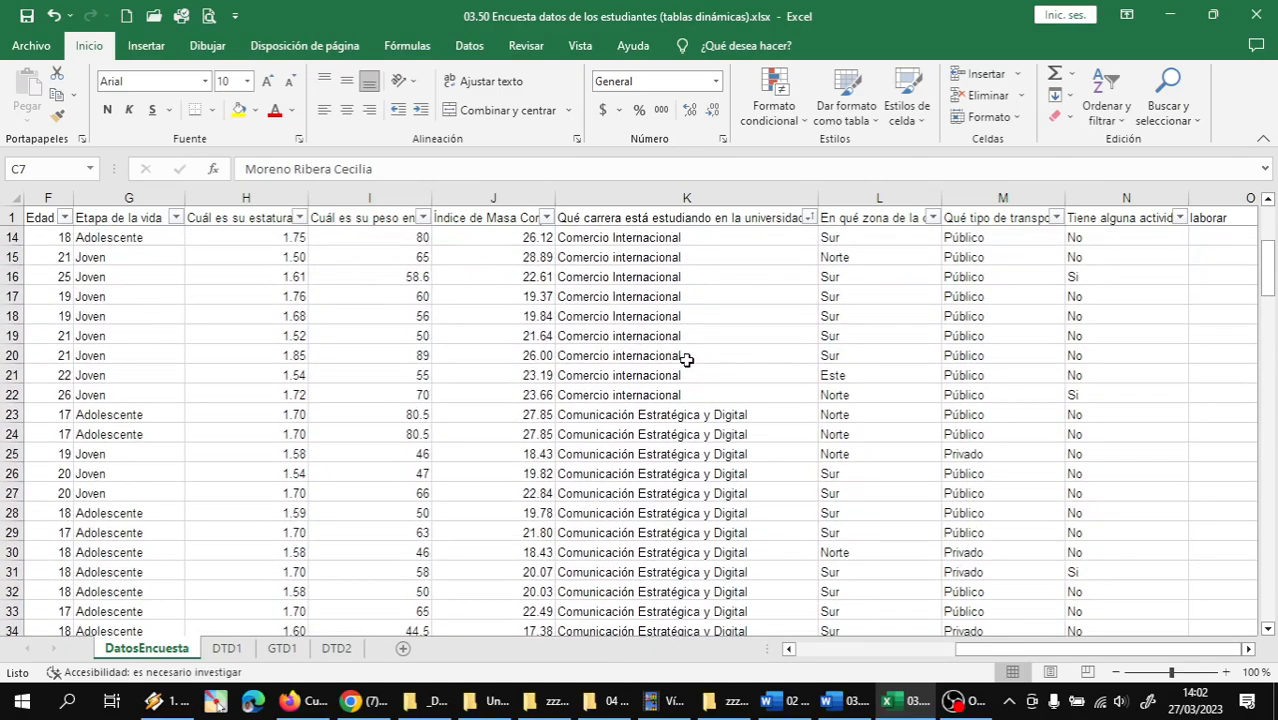
scroll(661, 375, "up", 1)
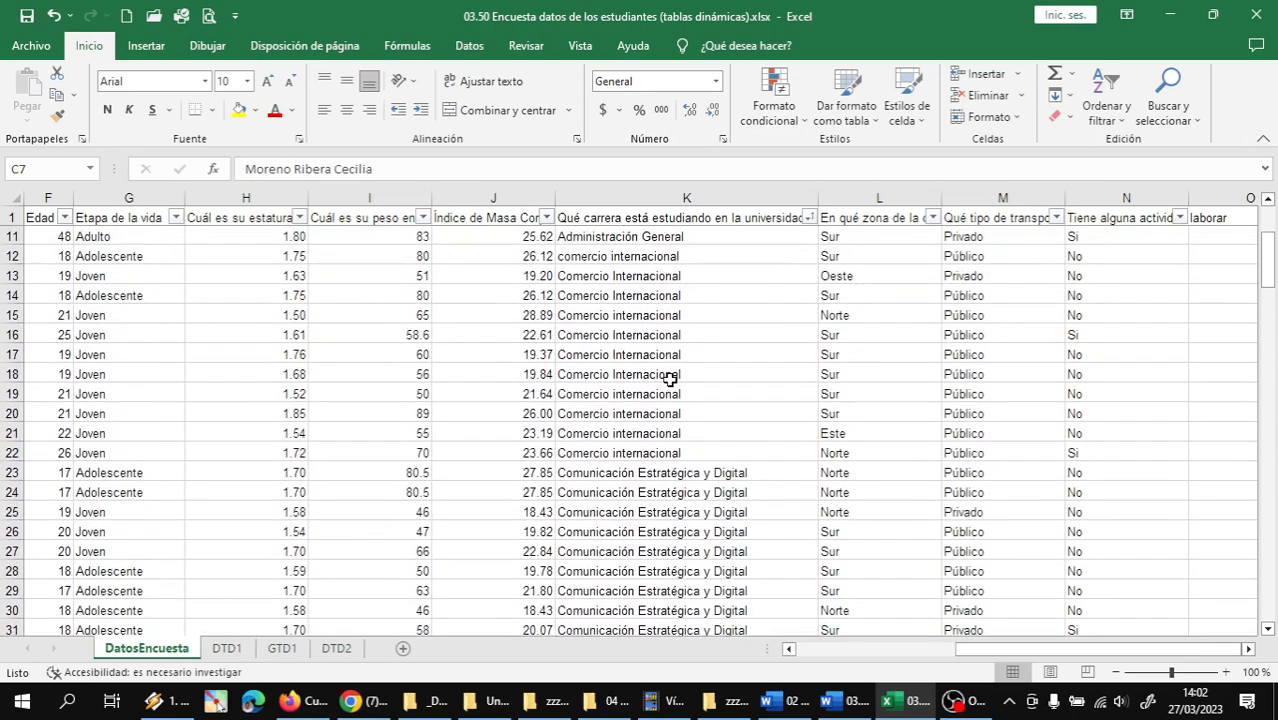
scroll(654, 362, "up", 1)
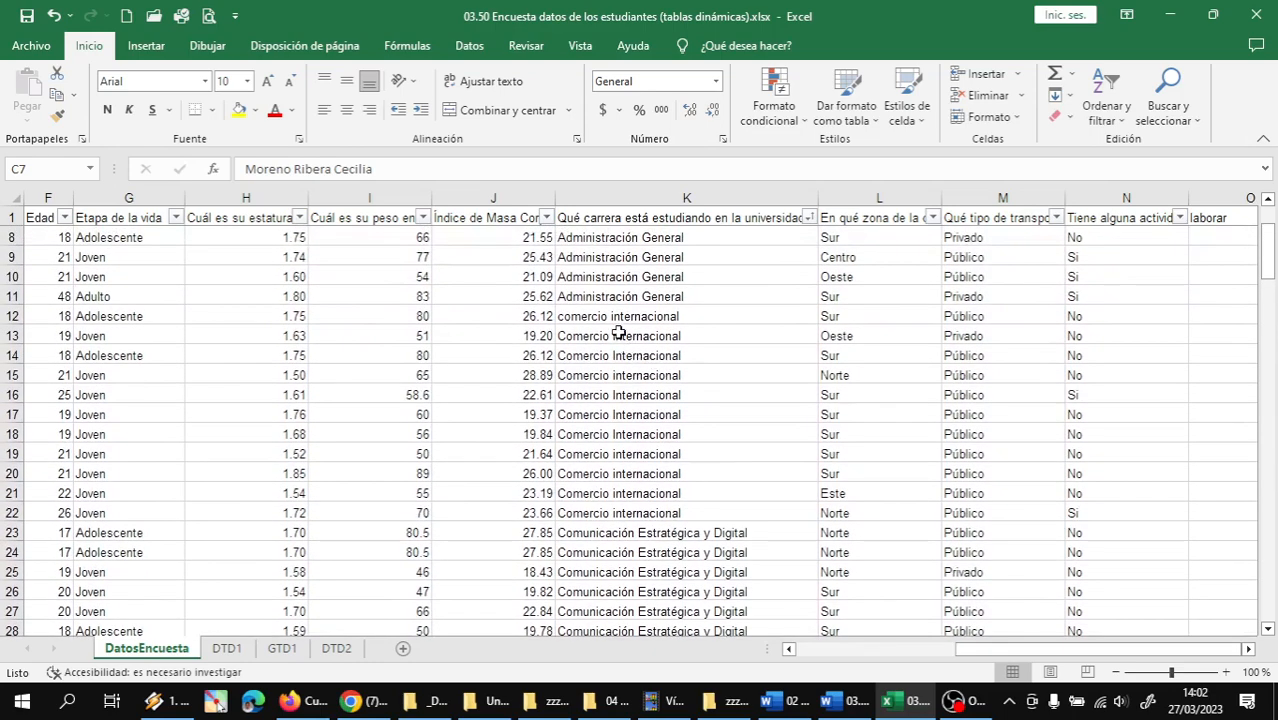
- Replace the career name in K12 with Comercio Internacional by copying it from K13
left_click(617, 317)
left_click(619, 341)
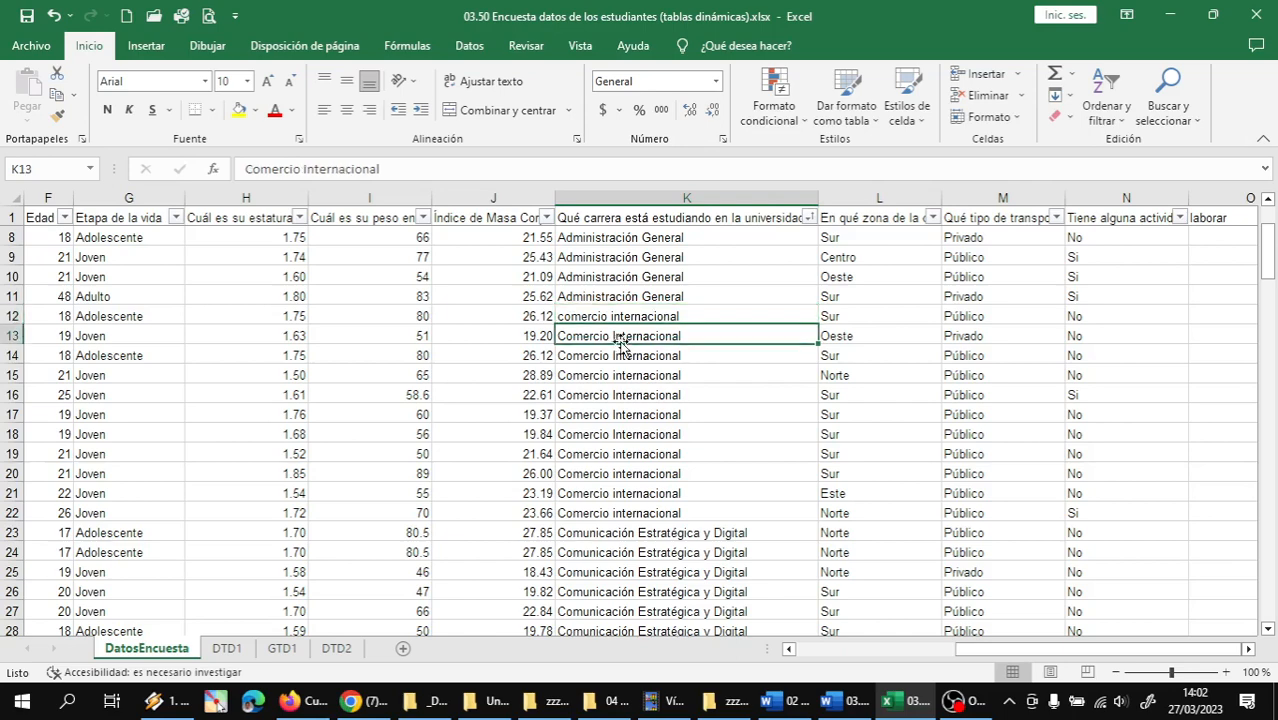
key("ctrl+c")
key("Up")
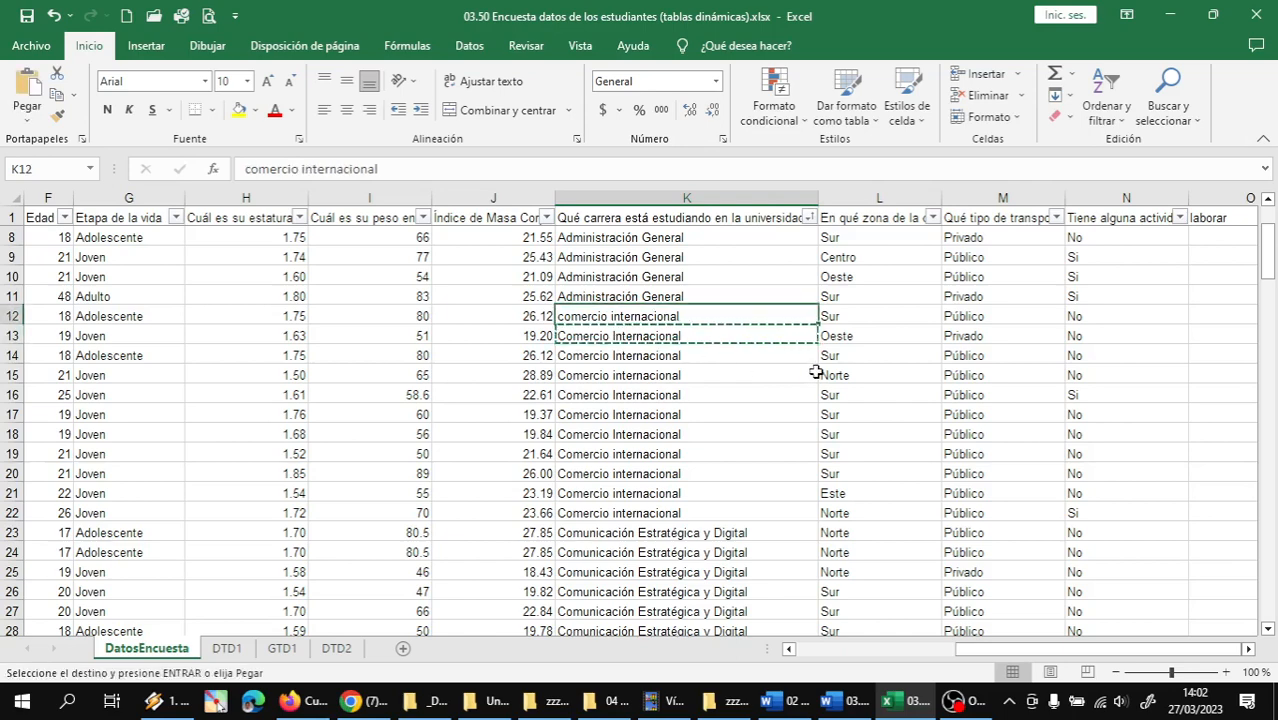
key("ctrl+v")
key("Escape")
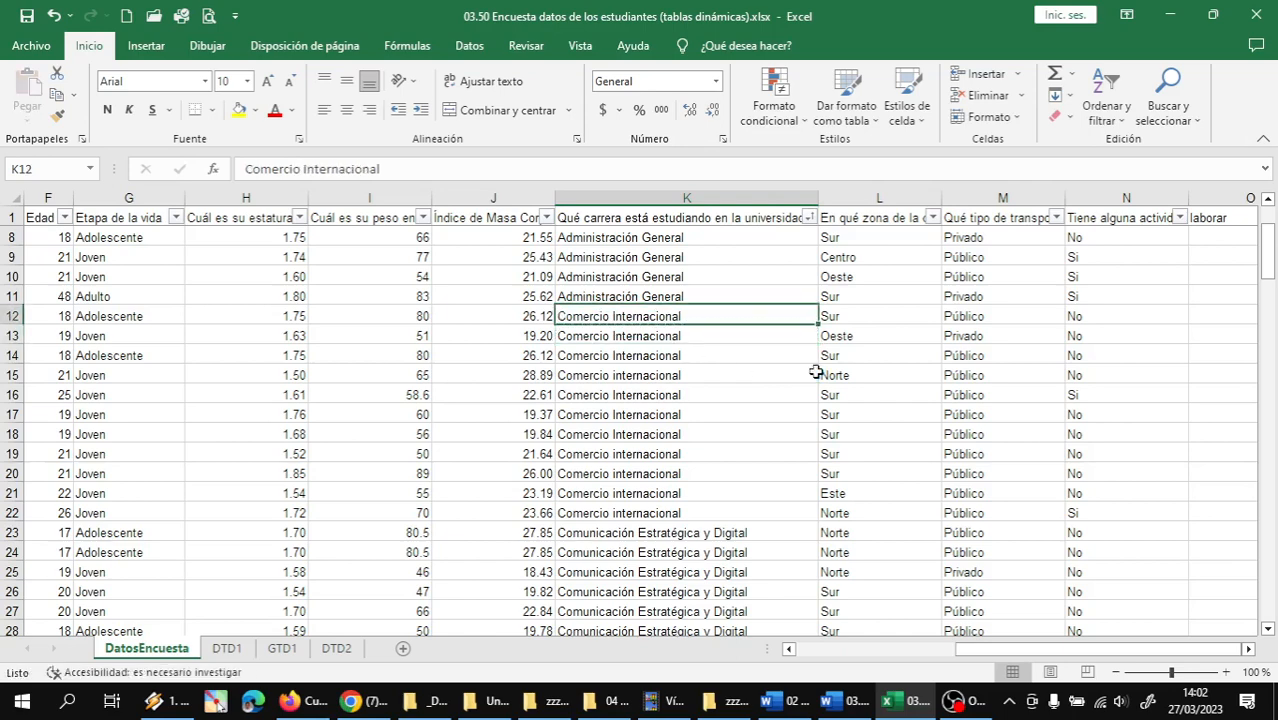
- Examine the Comercio Internacional entries in K13:K21 for inconsistent capitalization
left_click(604, 340)
left_click(600, 356)
left_click(596, 375)
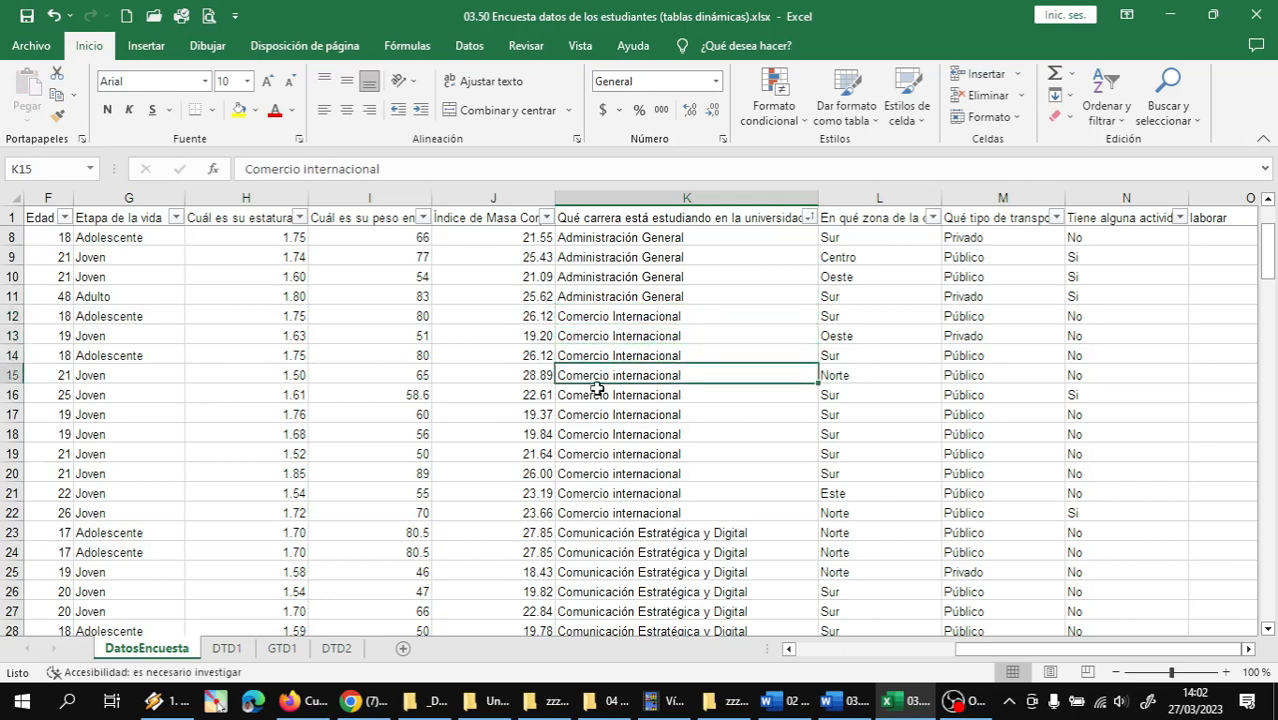
left_click(591, 394)
left_click(594, 416)
left_click(590, 452)
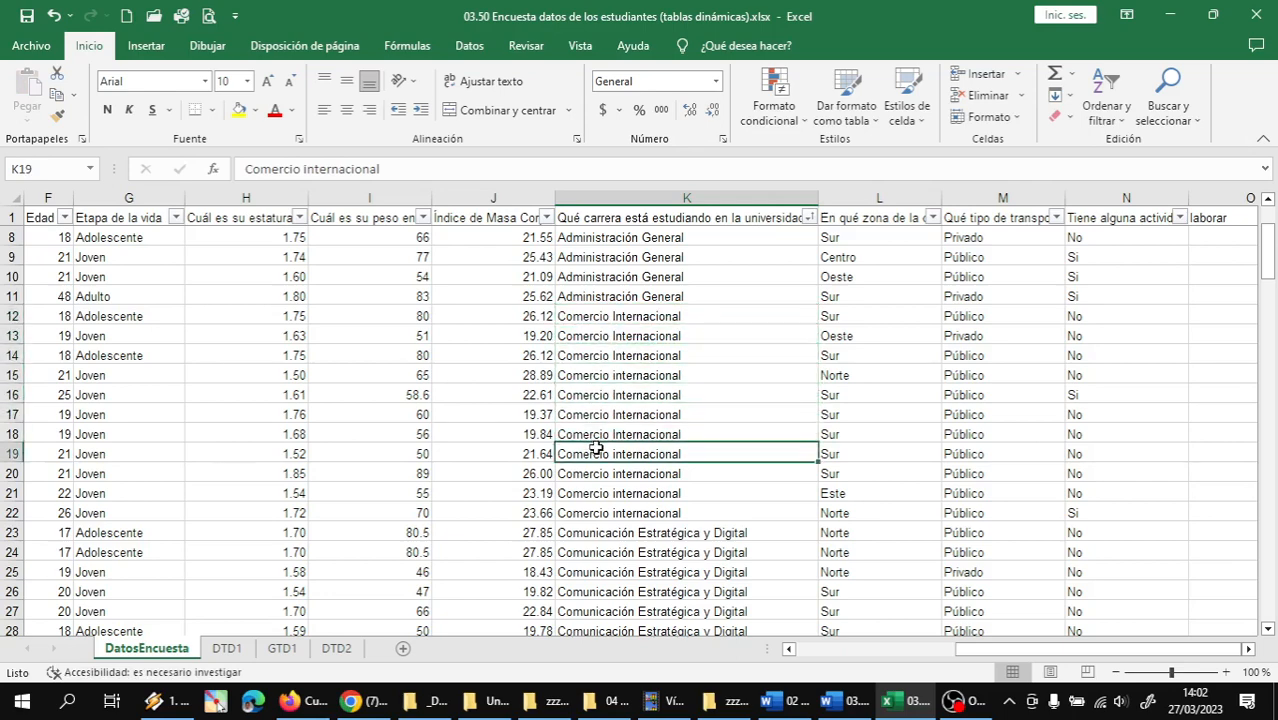
left_click(600, 491)
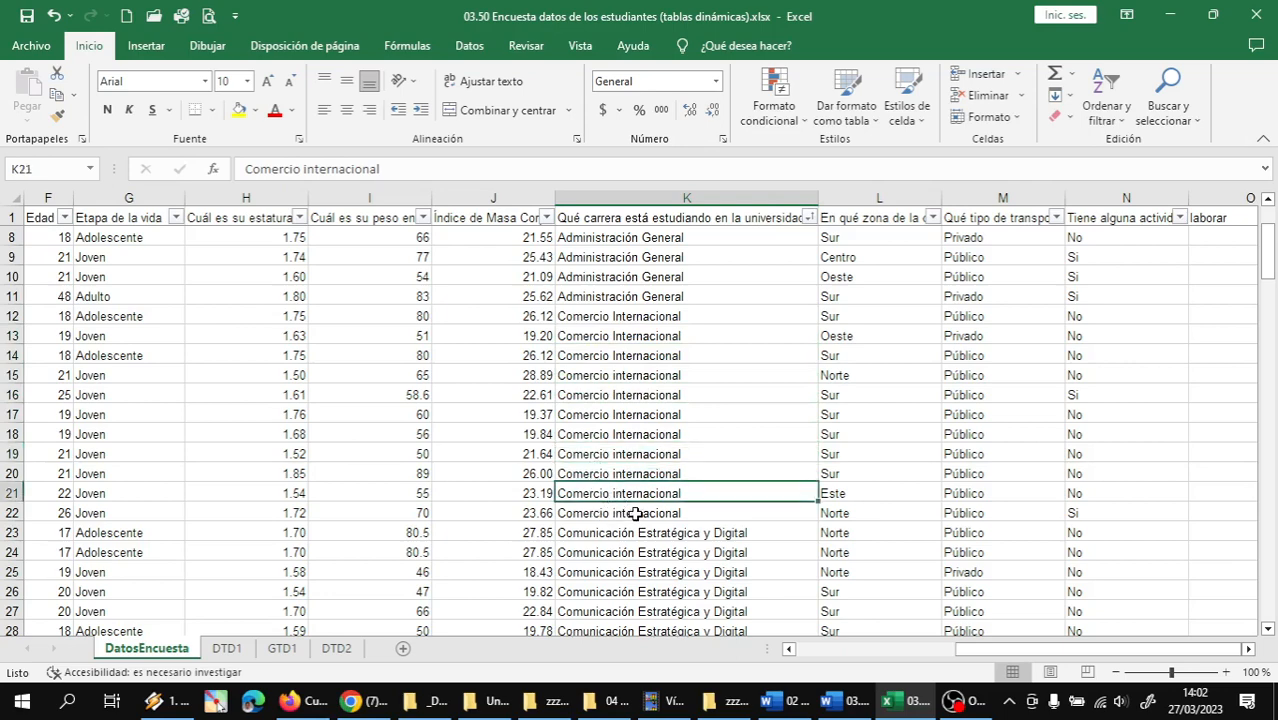
- Copy the career name Comercio Internacional from K12 over the entries in K13:K22
left_click(645, 320)
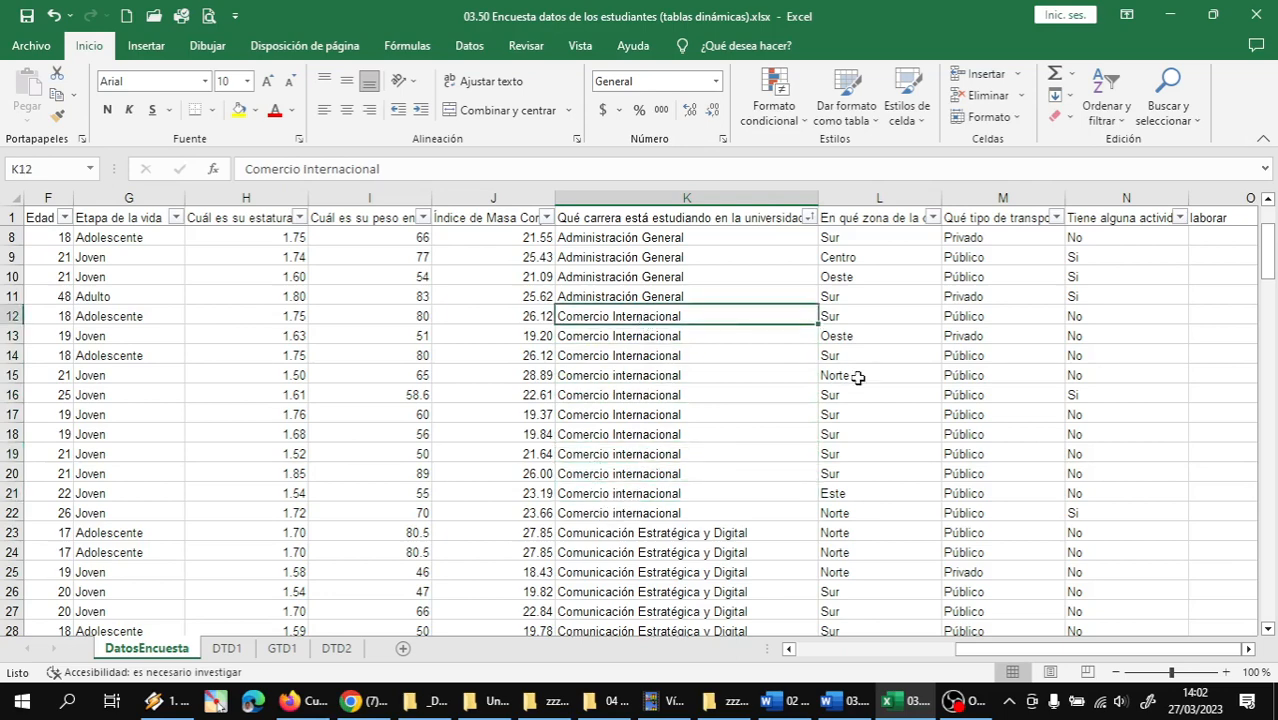
key("ctrl+c")
key("Down")
key("shift+Down")
key("shift+Down")
key("shift+Down")
key("shift+Down")
key("shift+Down")
key("shift+Down")
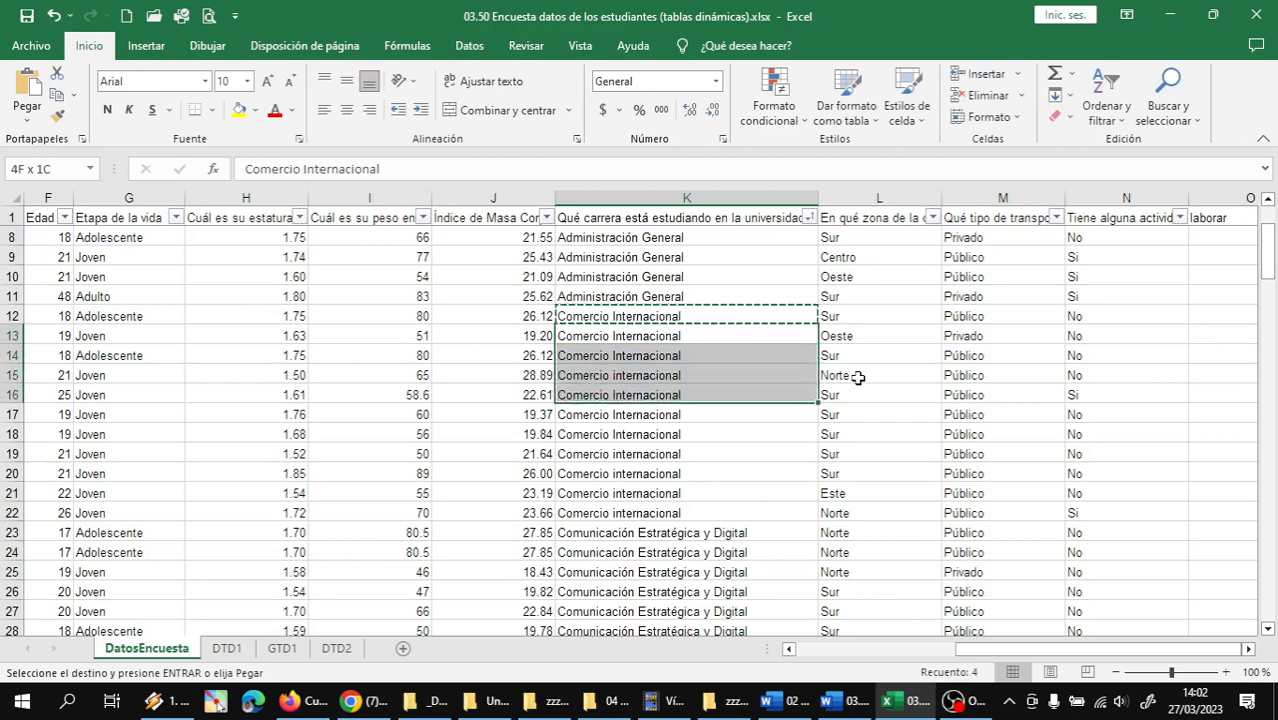
key("shift+Down")
key("shift+Down")
key("shift+Down")
key("ctrl+v")
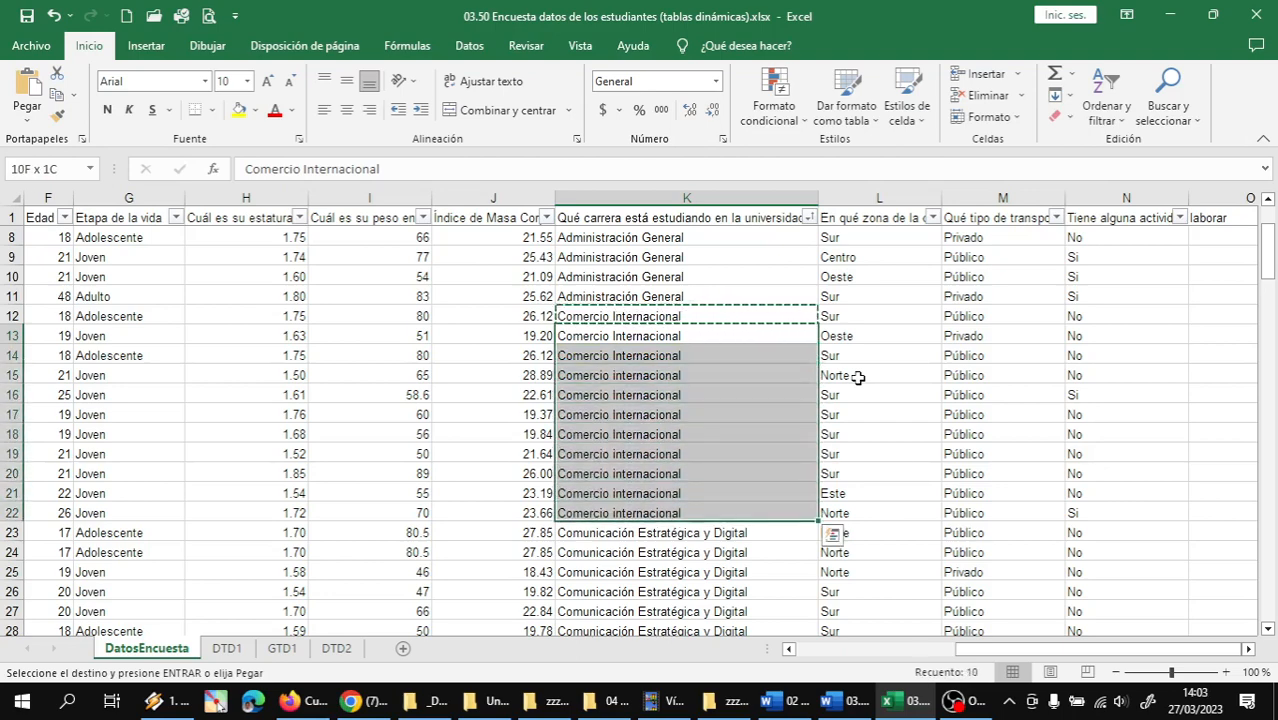
key("Escape")
left_click(660, 434)
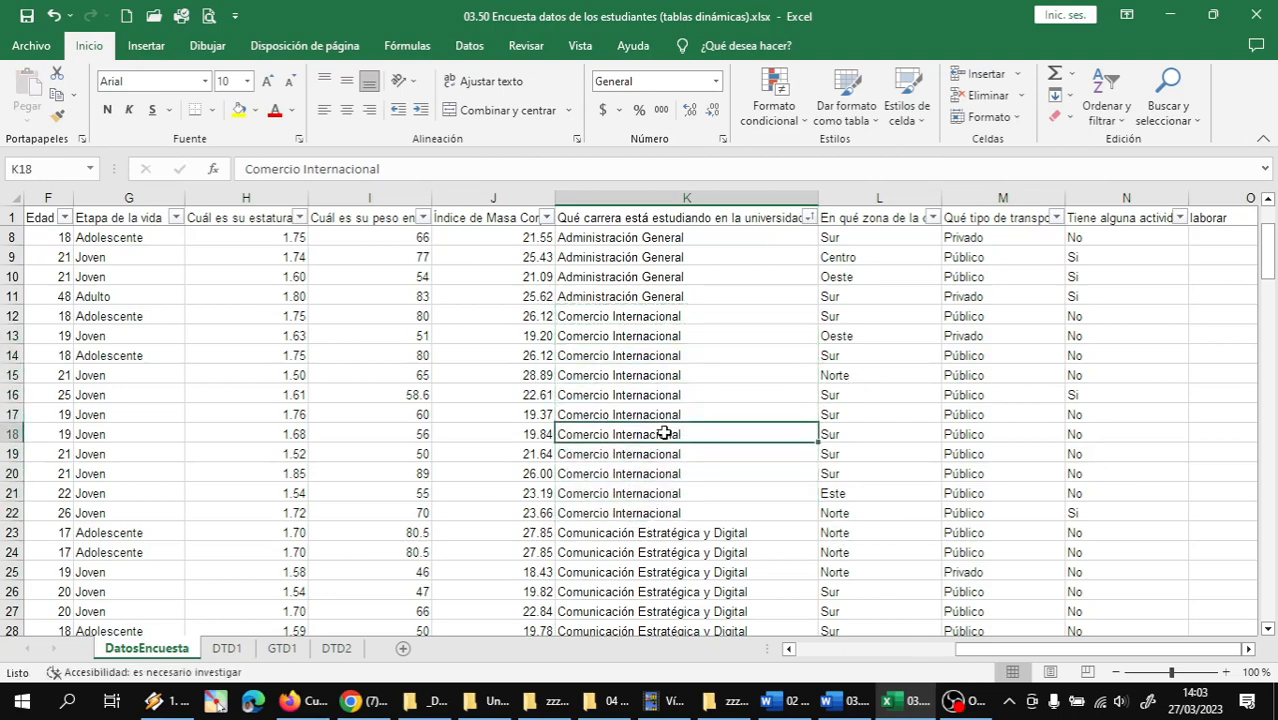
left_click(688, 315)
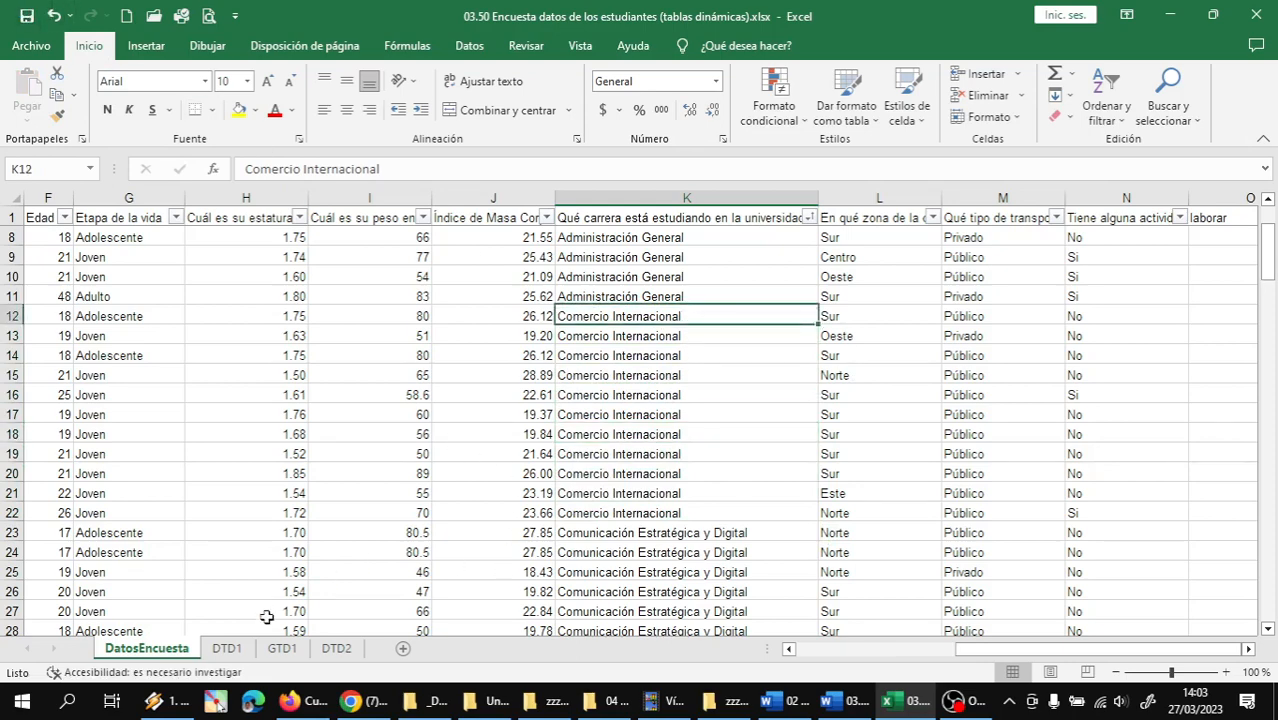
- From the DTD2 sheet, refresh all pivot tables with the corrected survey data
left_click(337, 649)
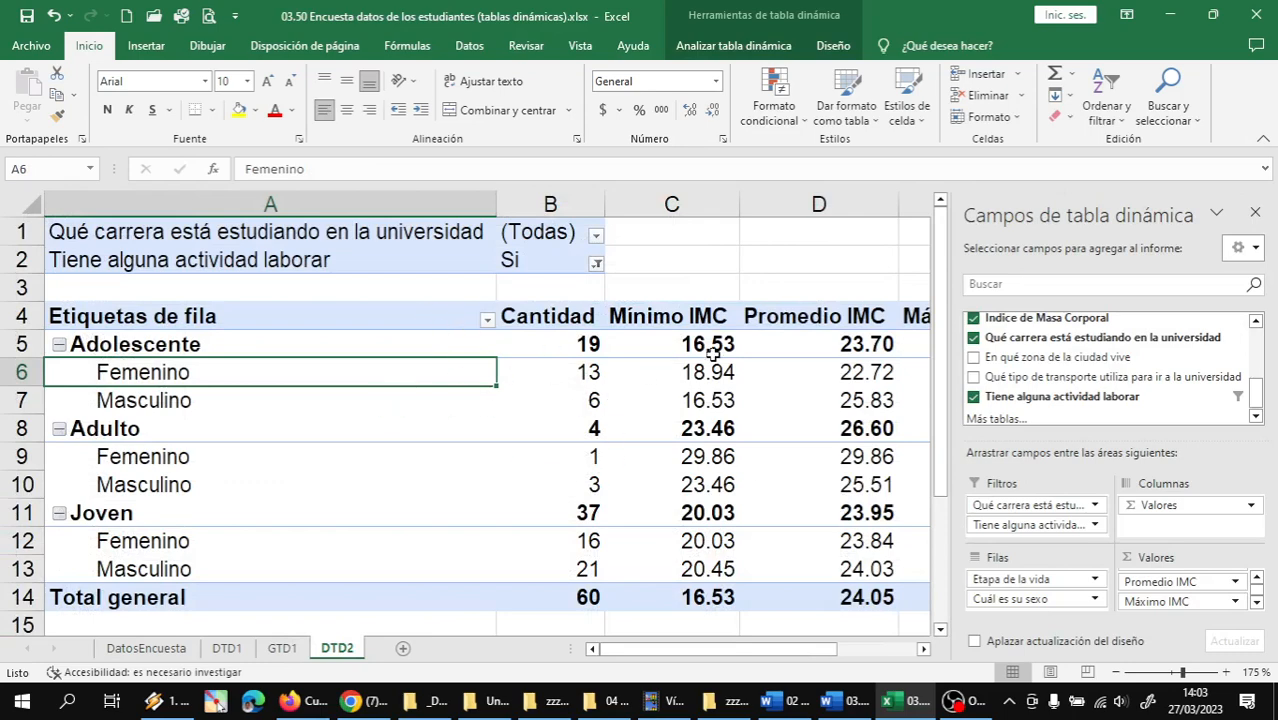
left_click(734, 46)
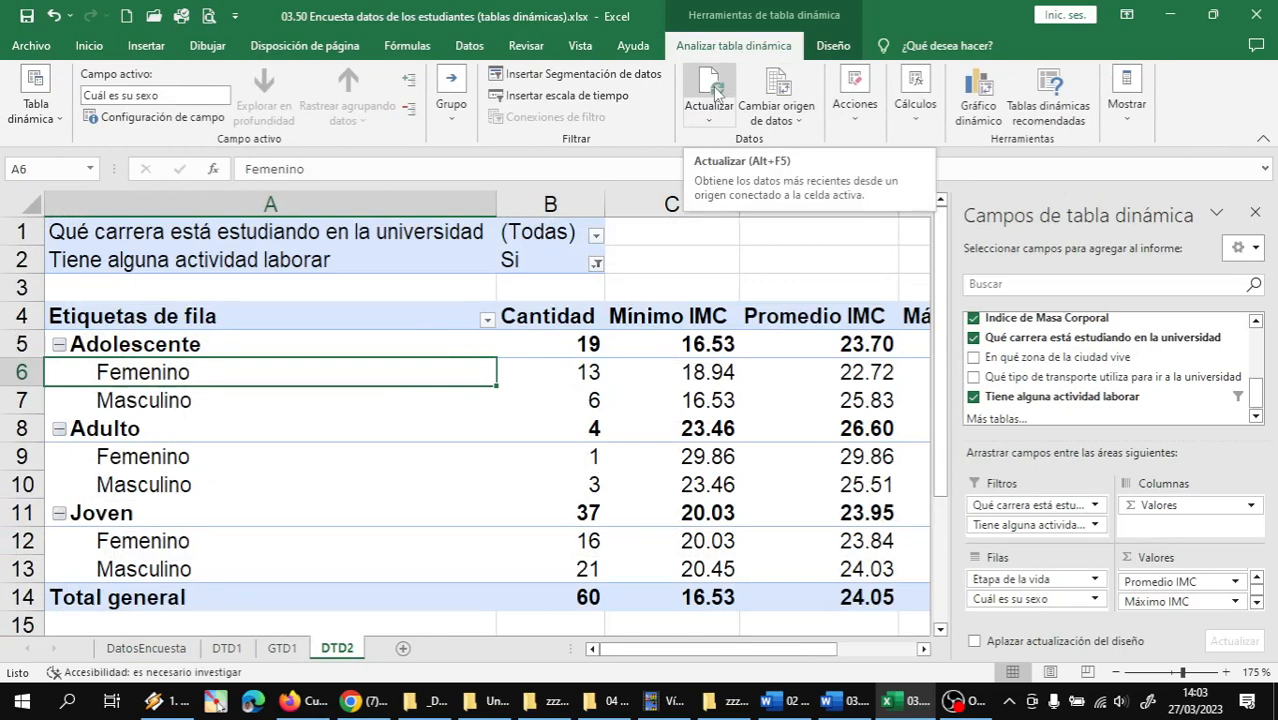
left_click(146, 648)
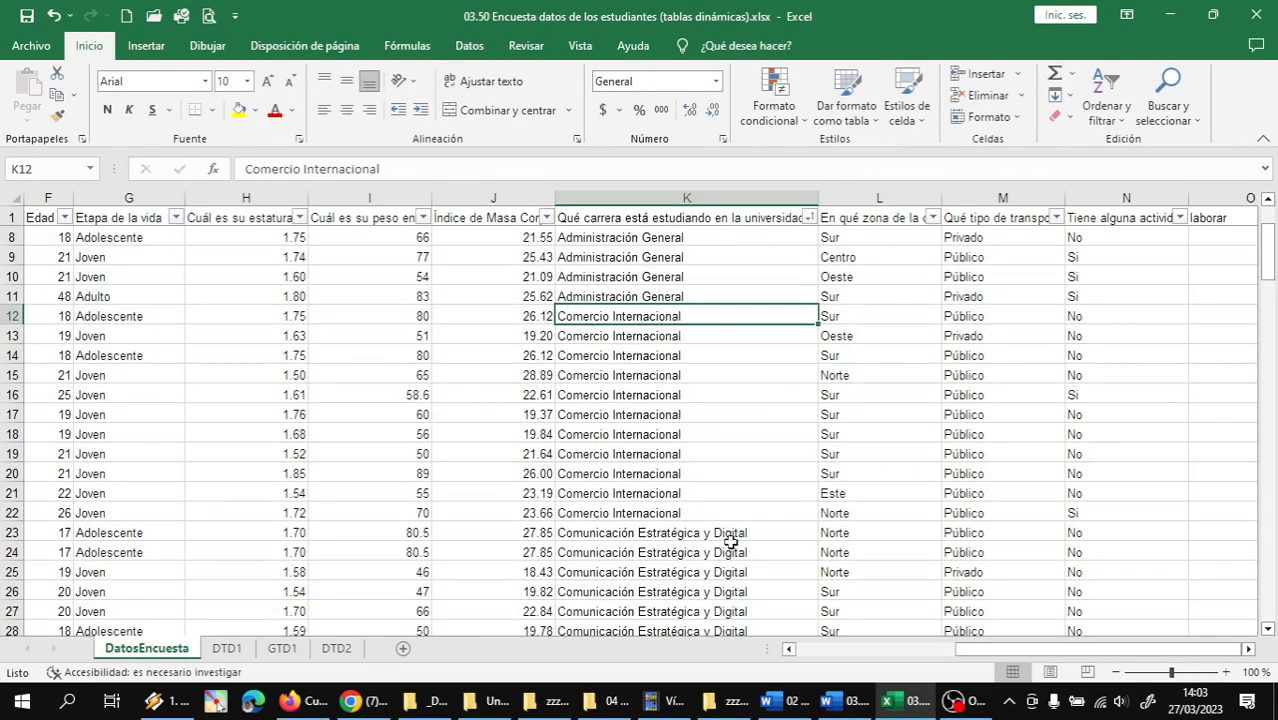
left_click(337, 648)
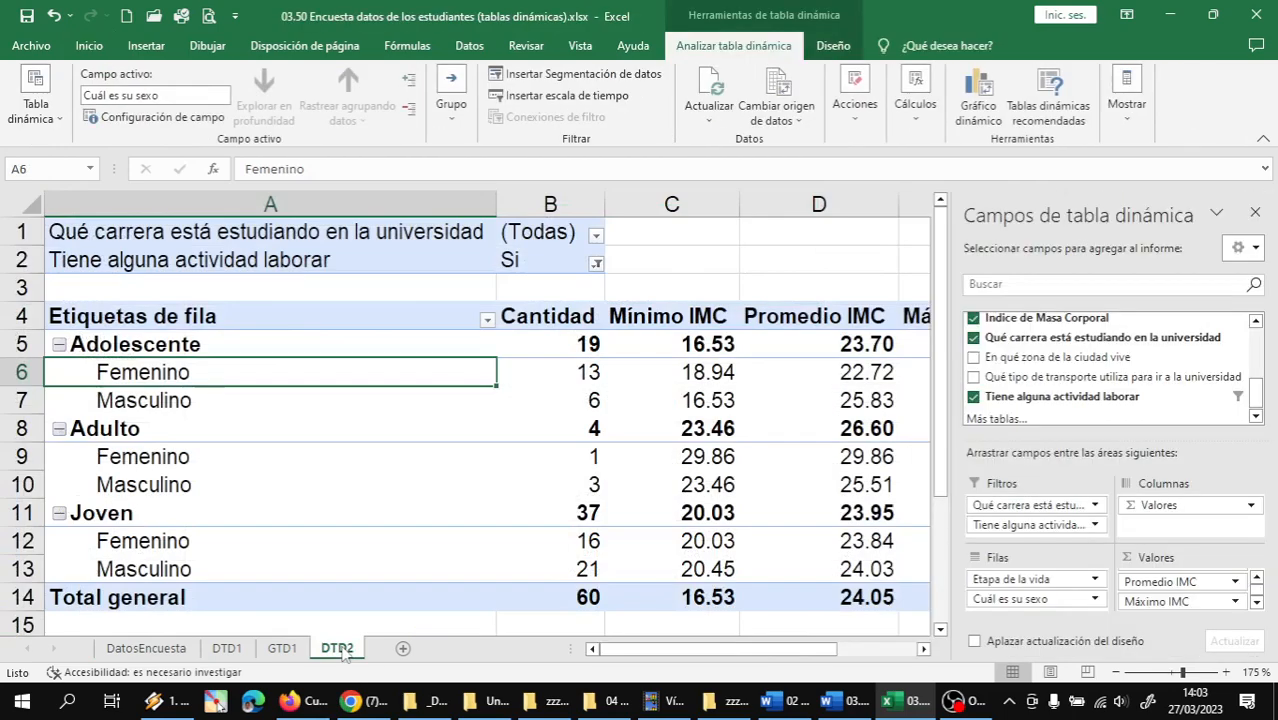
left_click(716, 92)
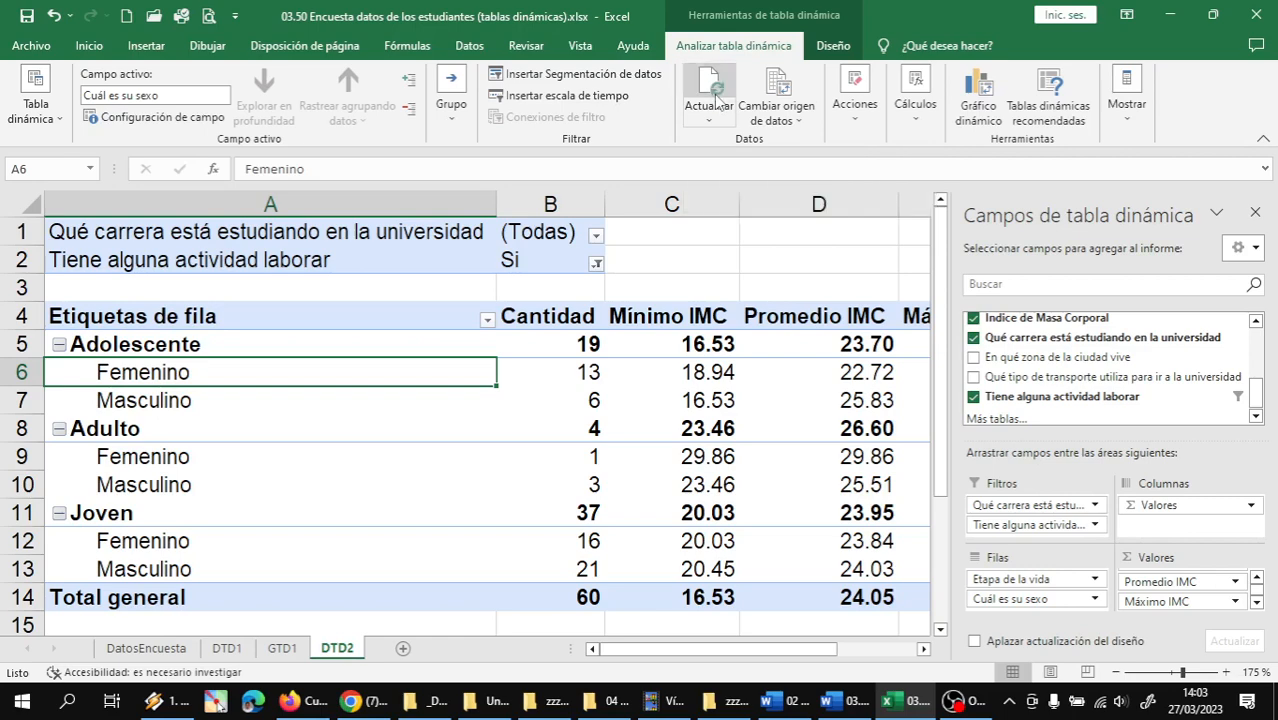
left_click(711, 120)
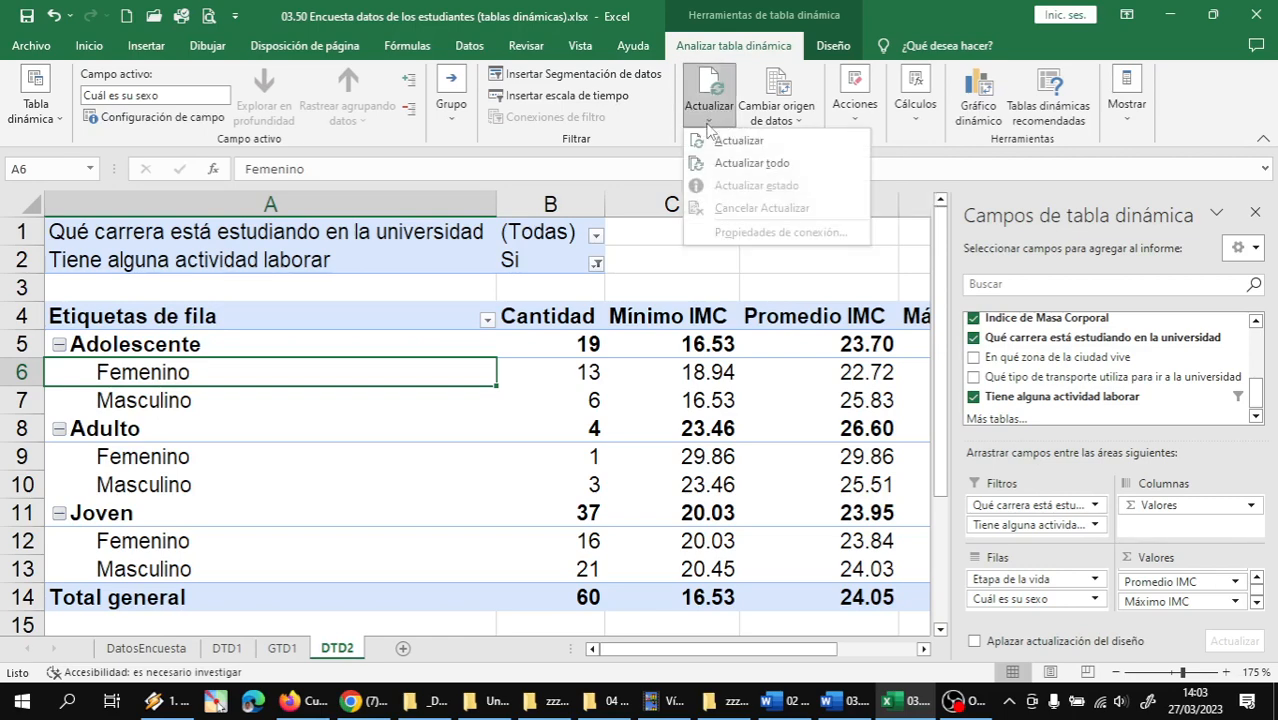
left_click(731, 166)
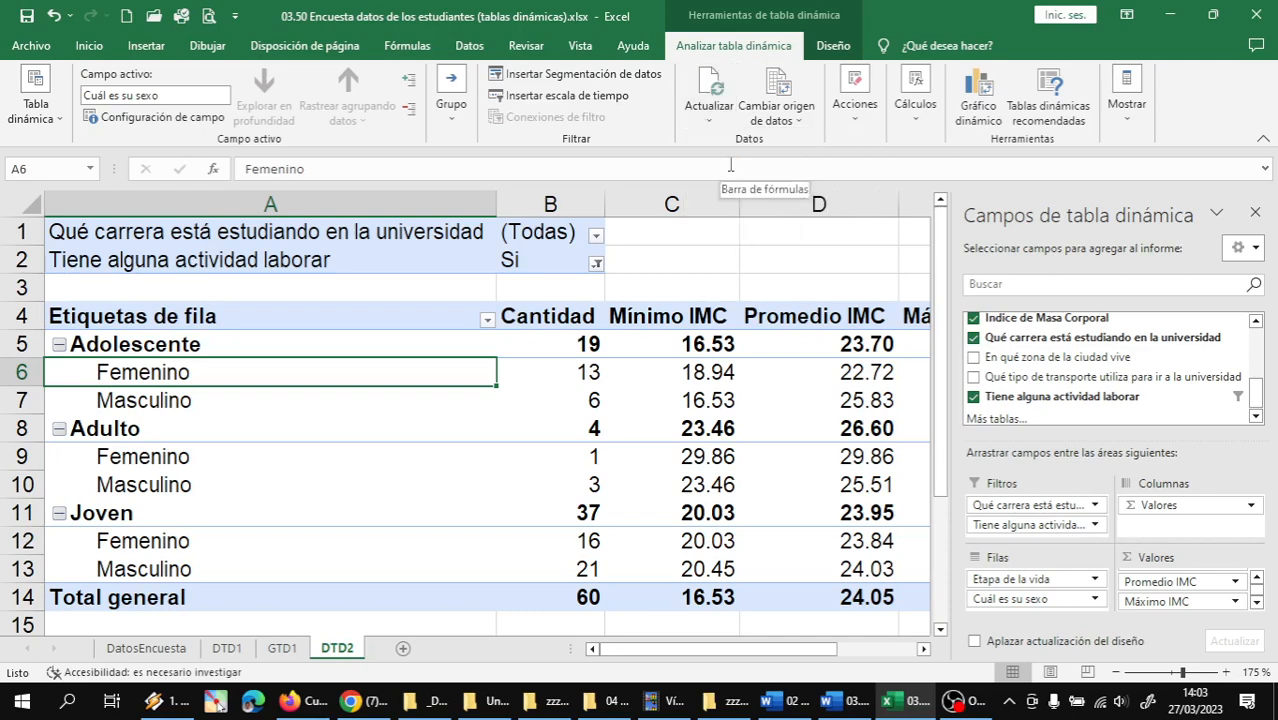
- Review the refreshed list of careers in the Qué carrera está estudiando en la universidad filter, and close it without changing the selection
left_click(596, 237)
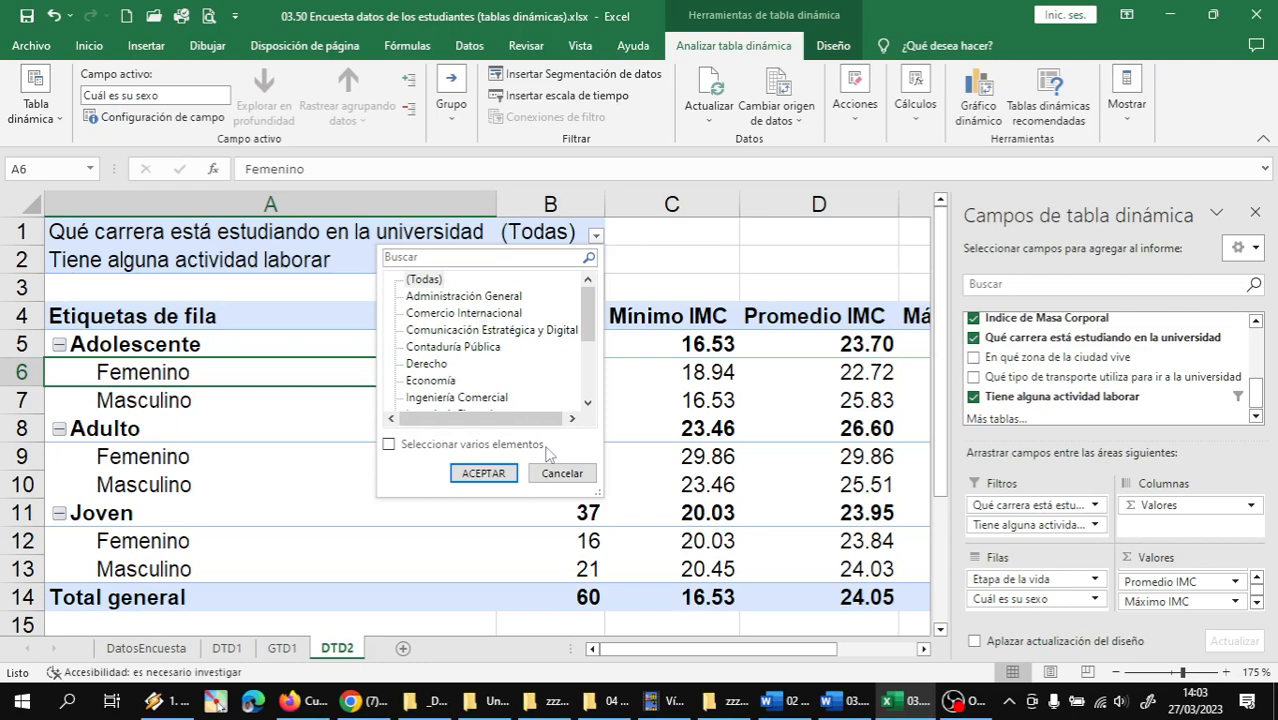
left_click(556, 476)
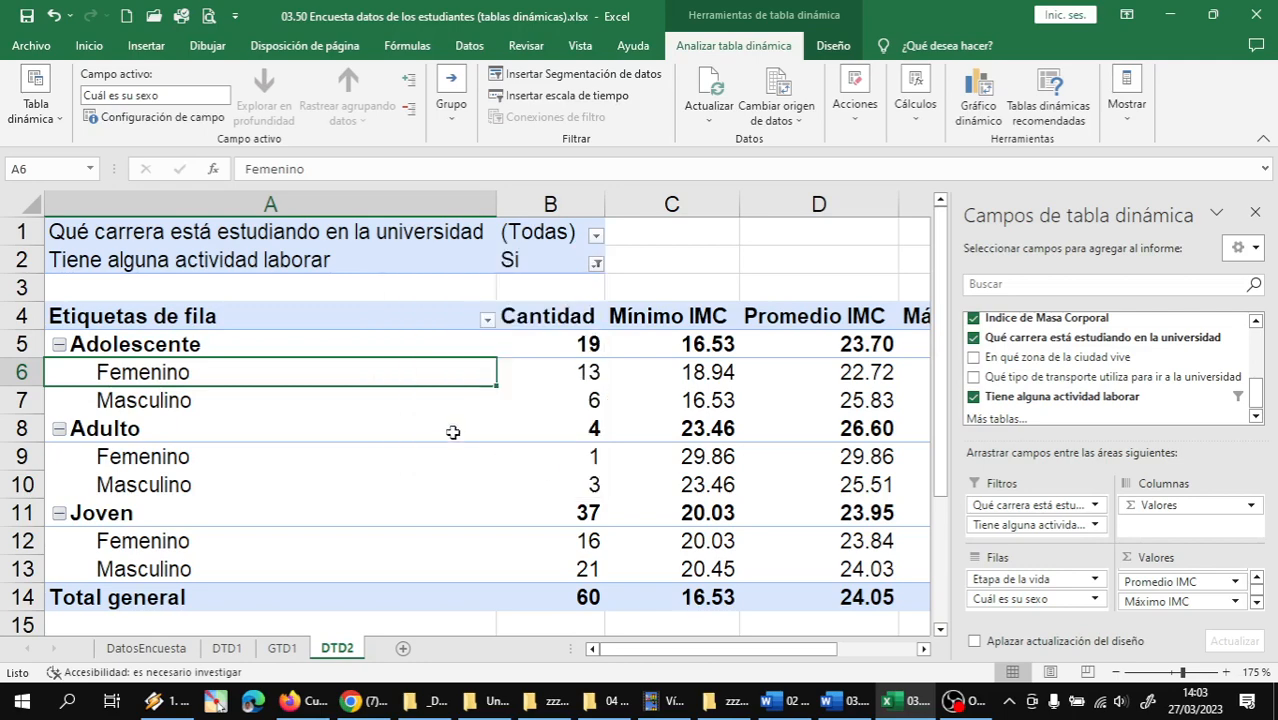
left_click(302, 406)
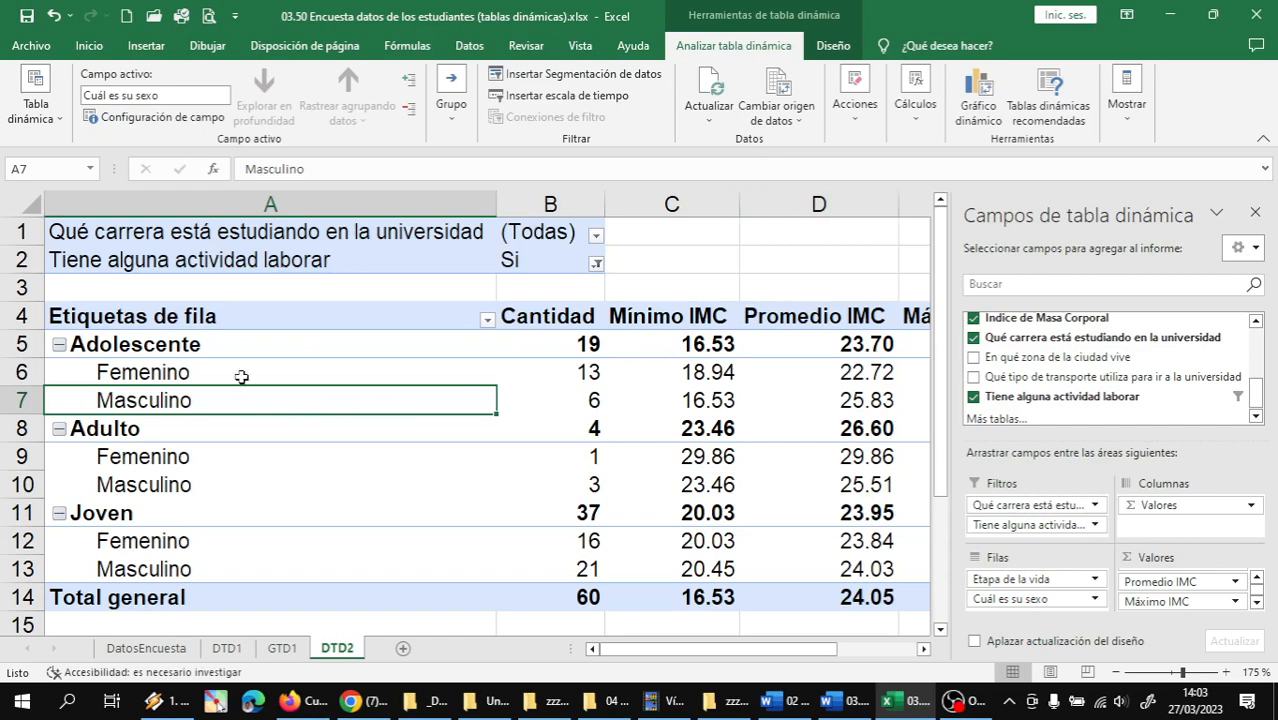
- Allow multiple selections in the career filter, clear all careers, and select Administración General, Comercio Internacional, Contaduría Pública and Economía
left_click(596, 236)
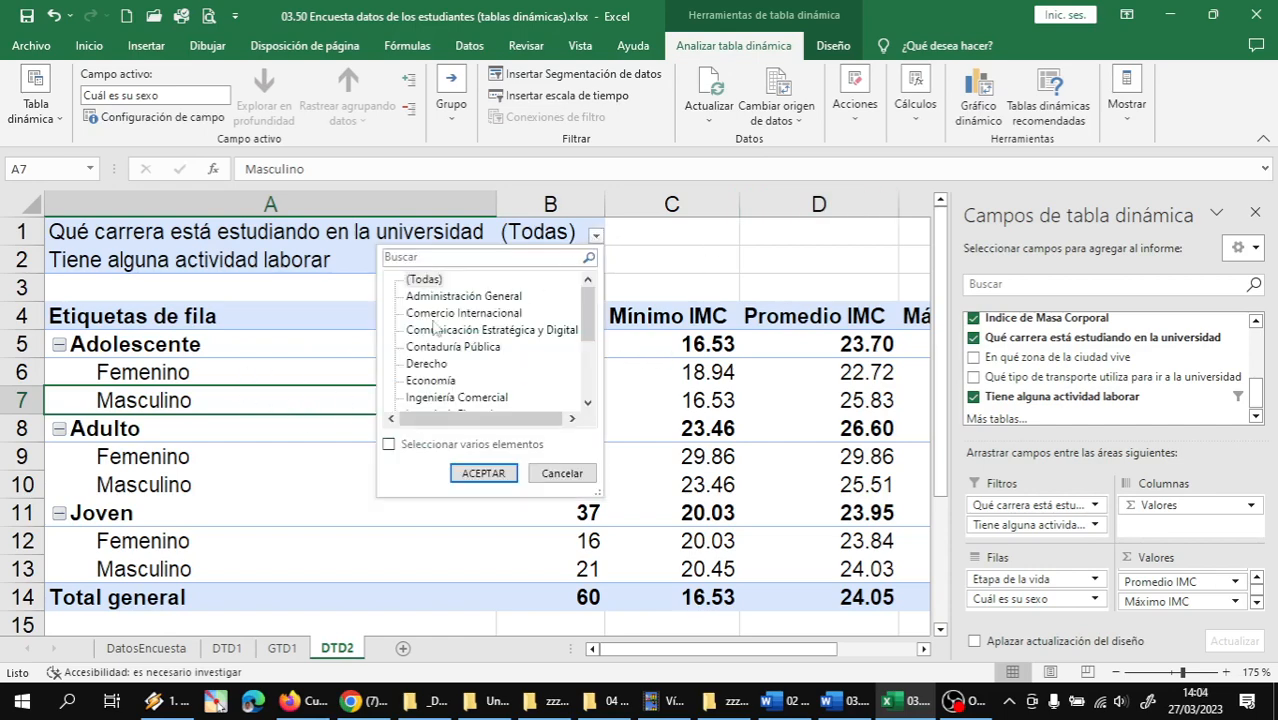
left_click(389, 446)
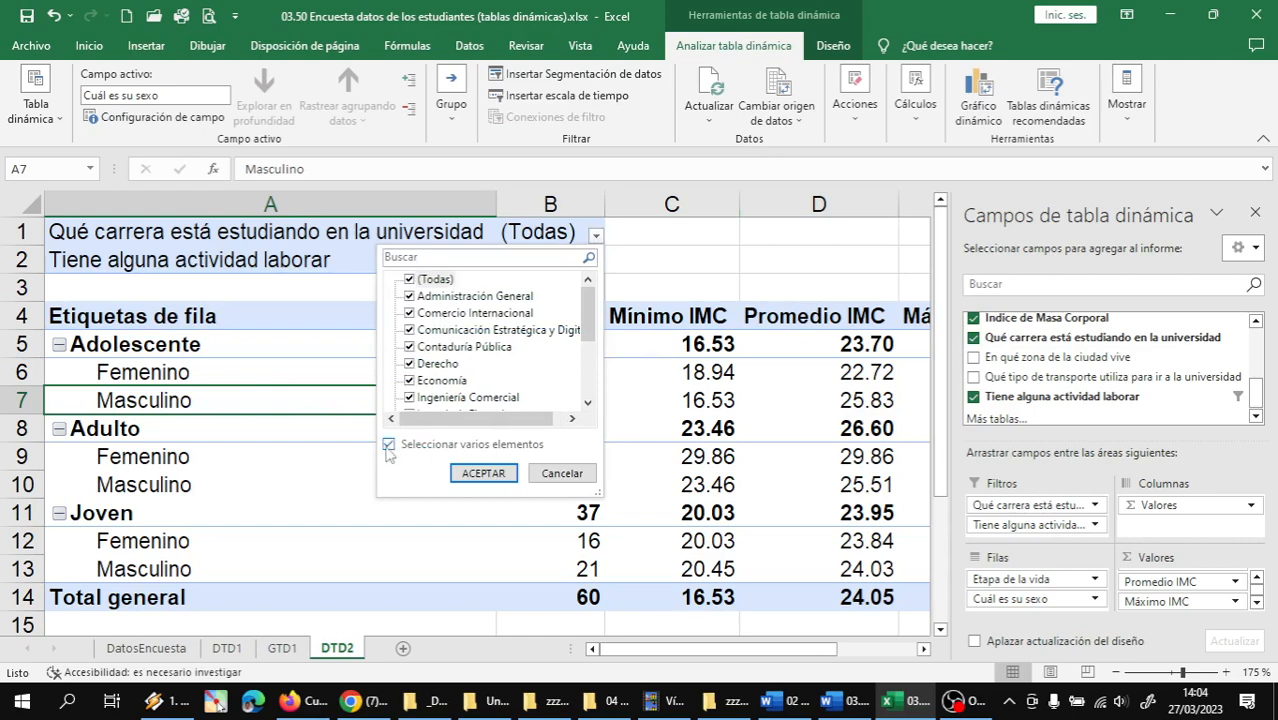
left_click(411, 281)
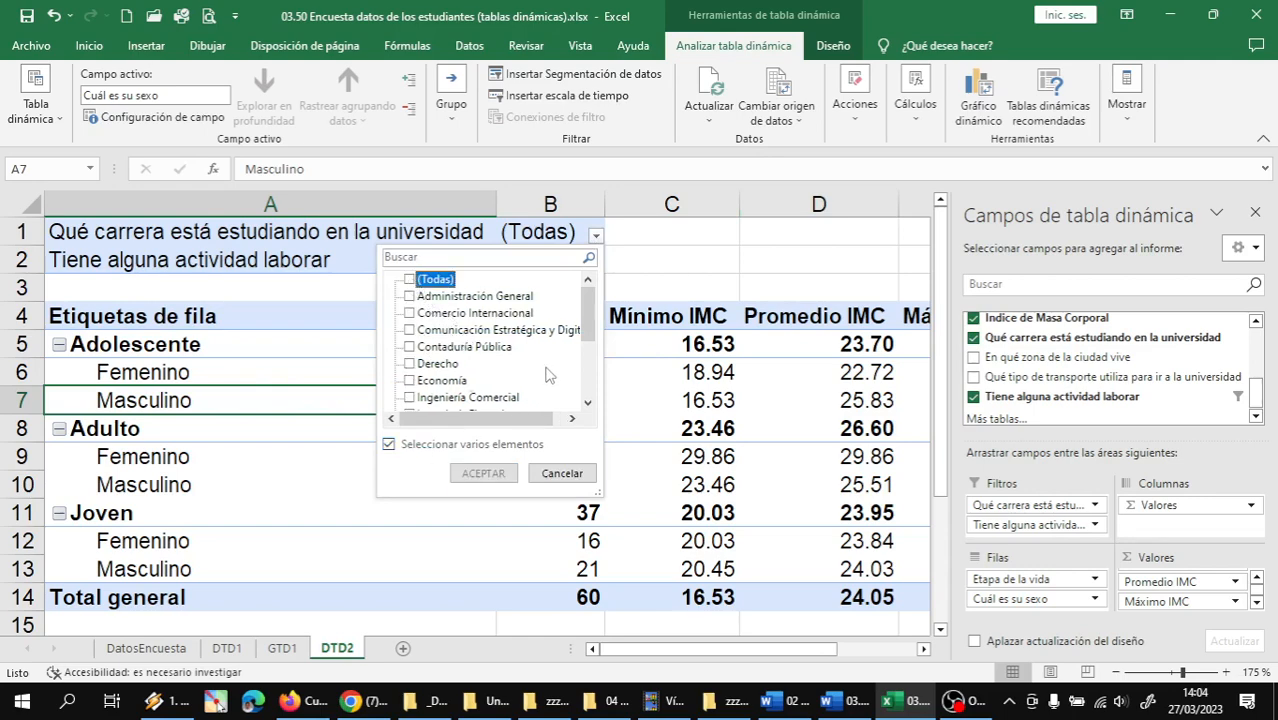
left_click(410, 298)
left_click(410, 314)
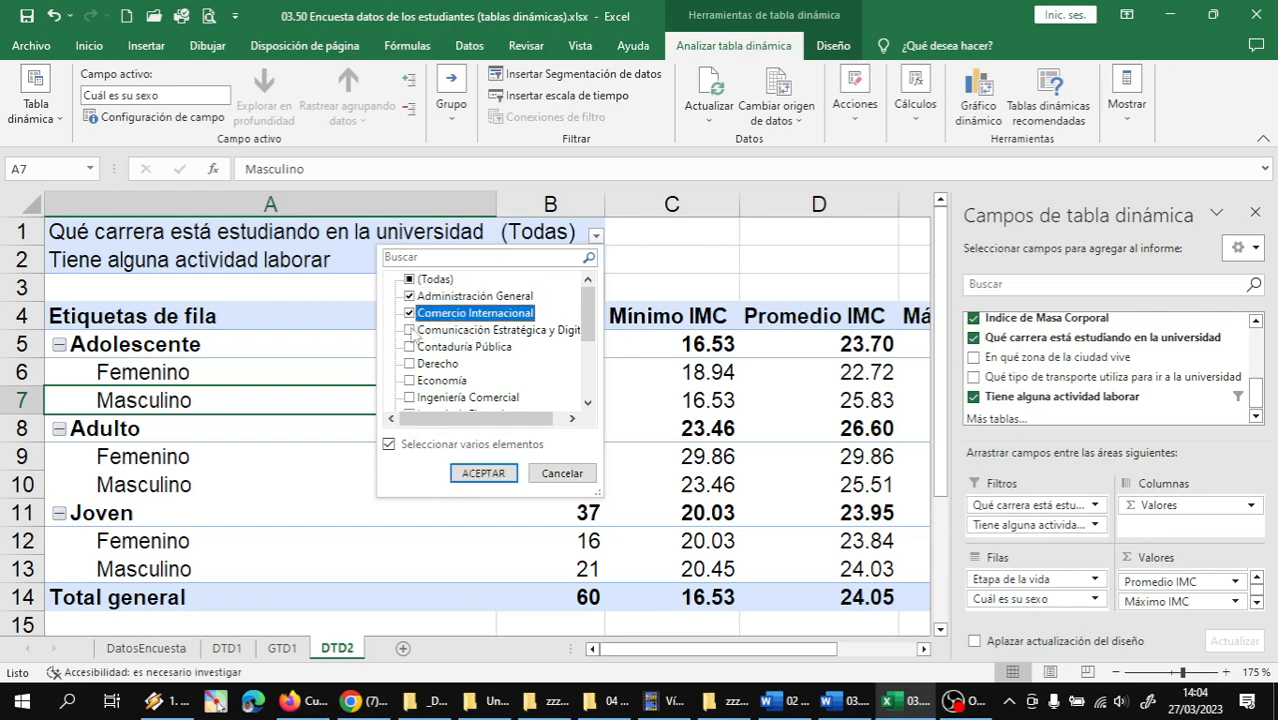
left_click(411, 348)
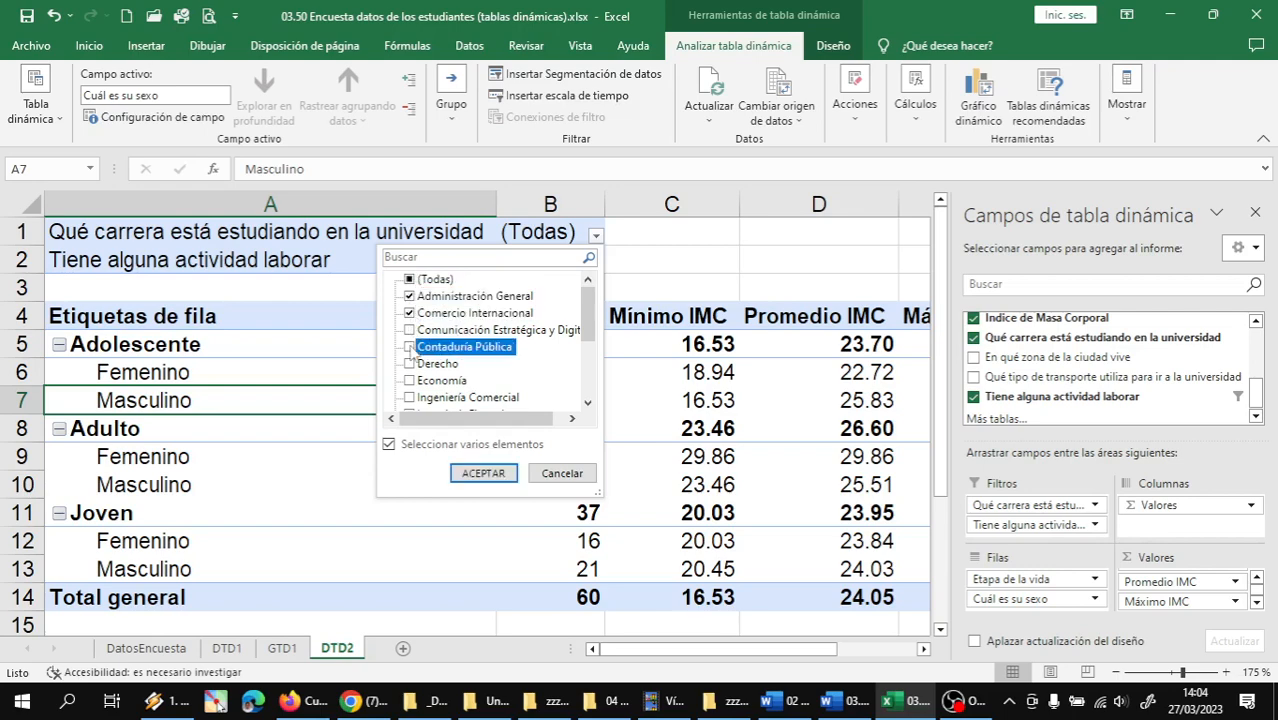
left_click(410, 381)
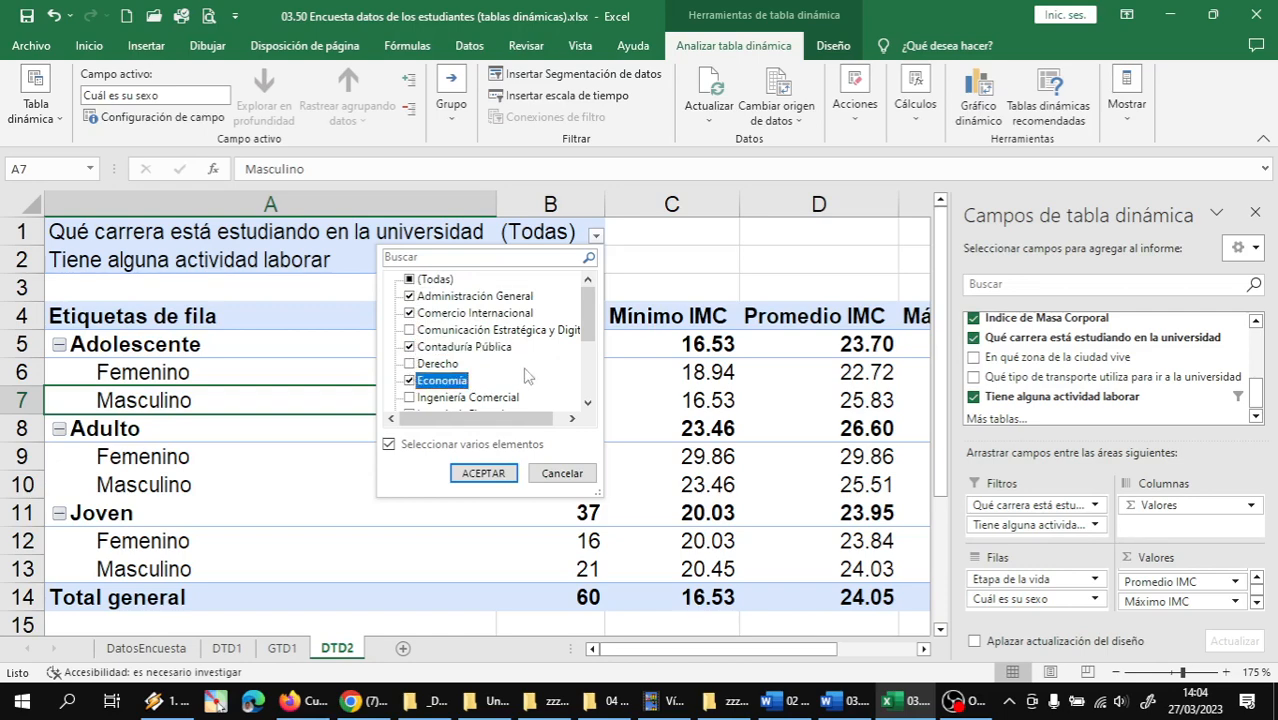
- Add Ingeniería Comercial, Ingeniería Financiera and Ingeniería Industrial y Comercial to the career filter selection and apply it to the pivot table
scroll(520, 375, "down", 1)
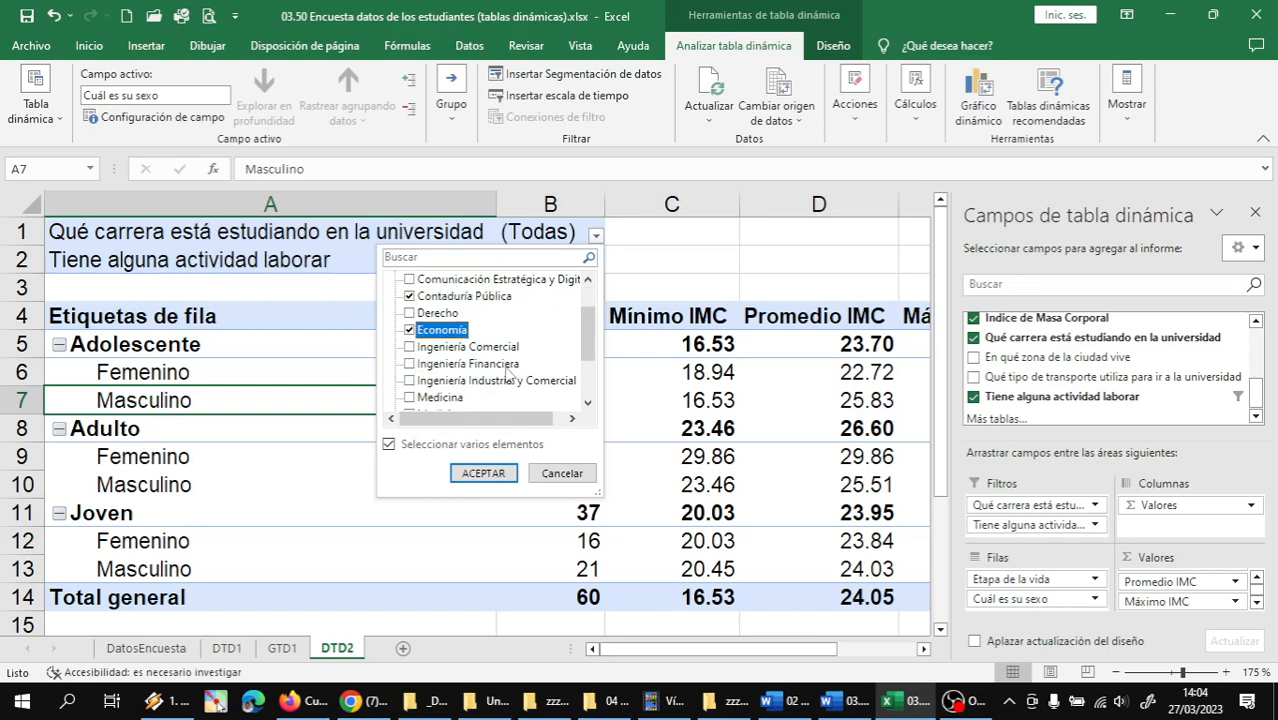
left_click(414, 350)
left_click(412, 366)
scroll(412, 366, "down", 1)
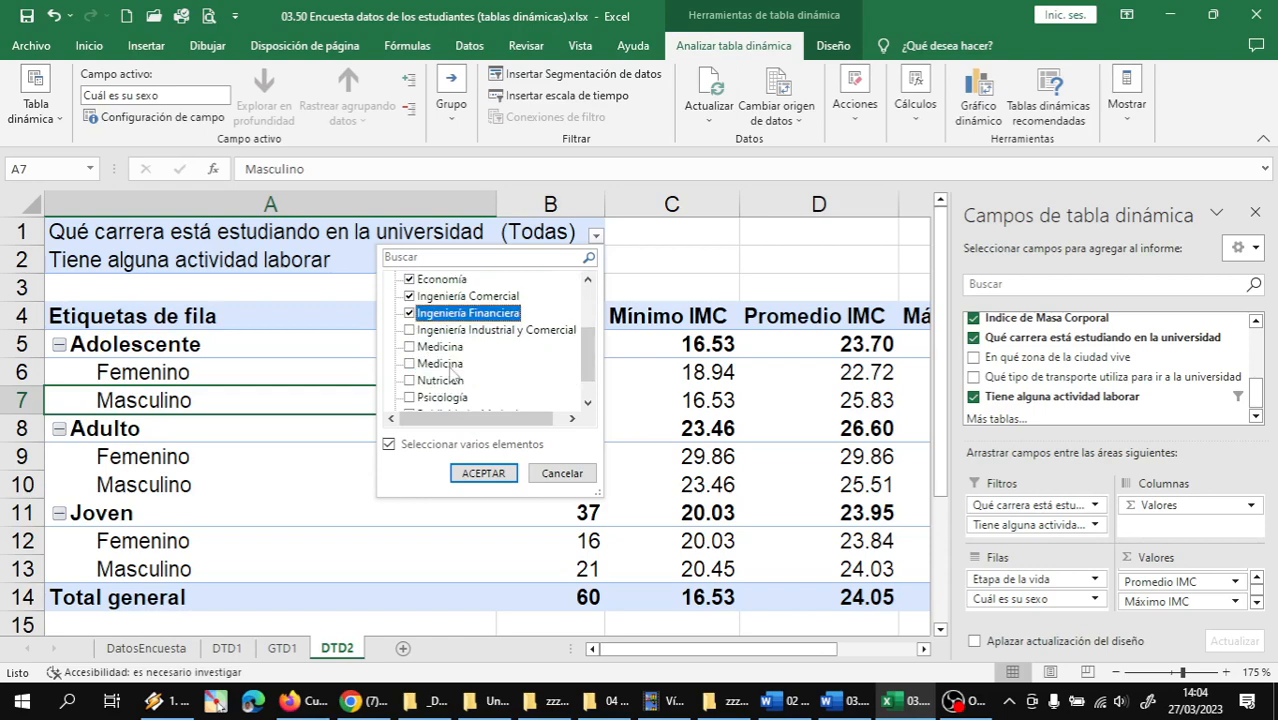
left_click(409, 332)
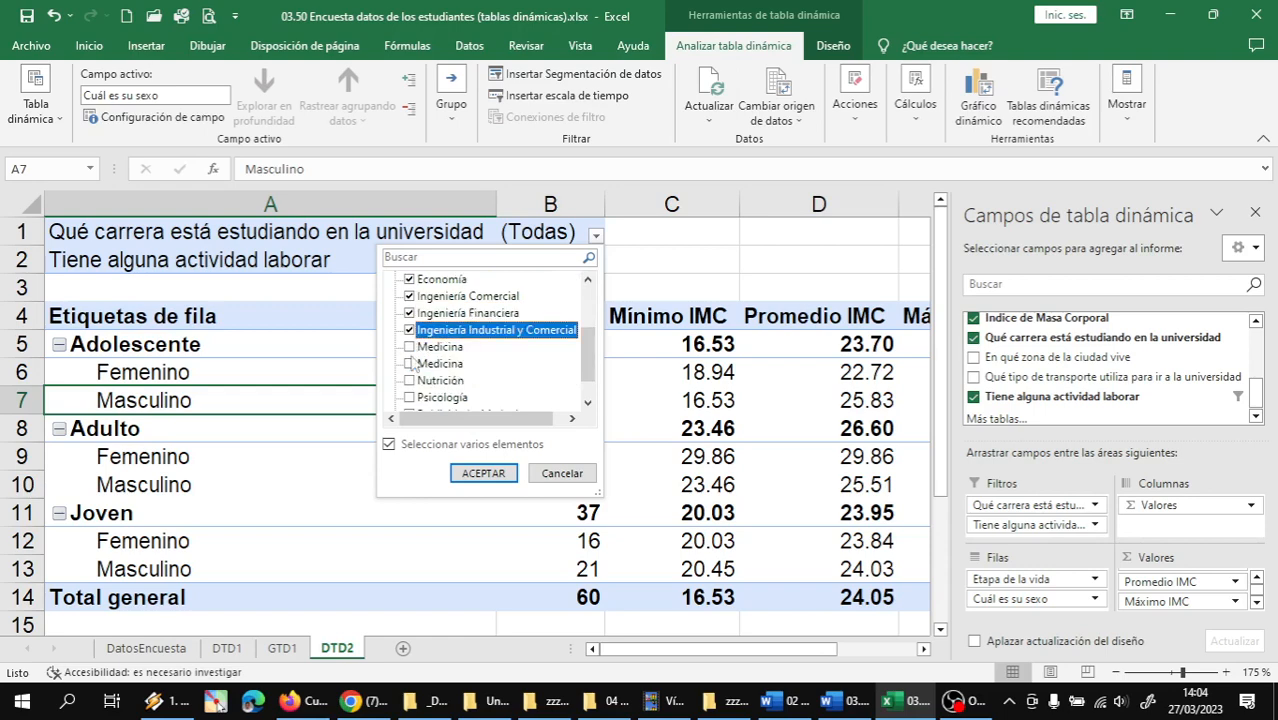
scroll(420, 362, "down", 1)
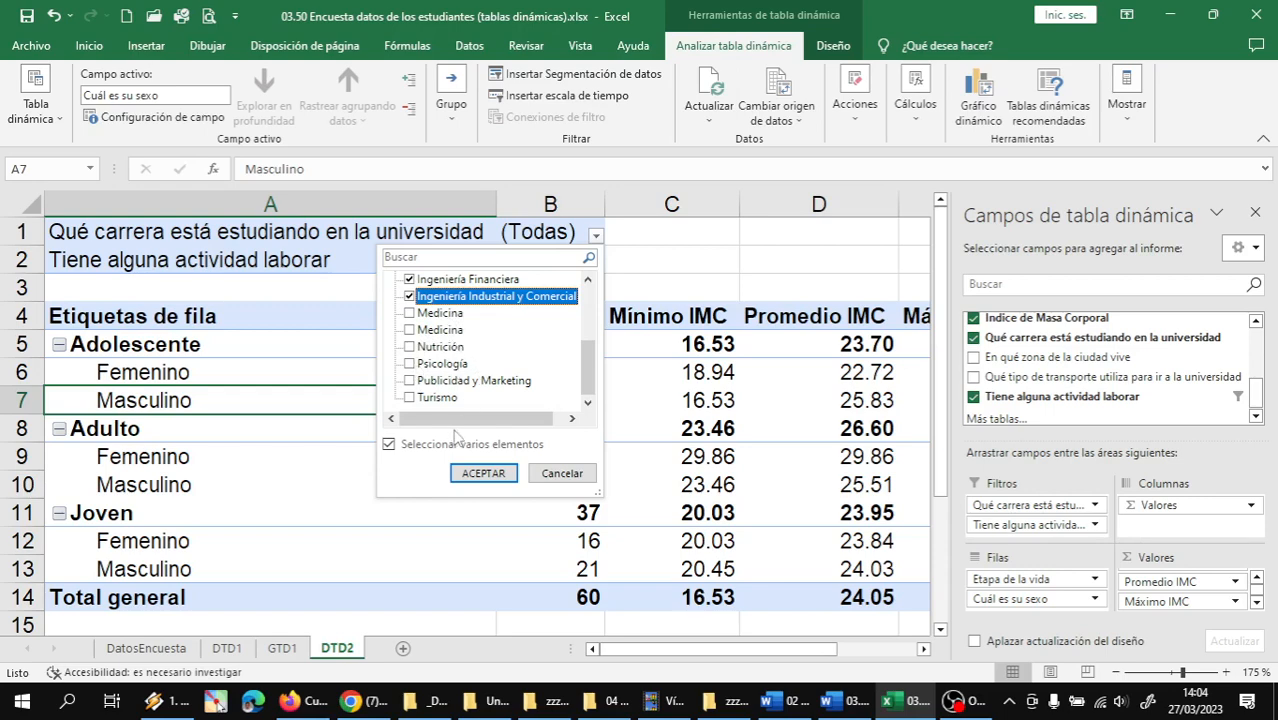
left_click(484, 472)
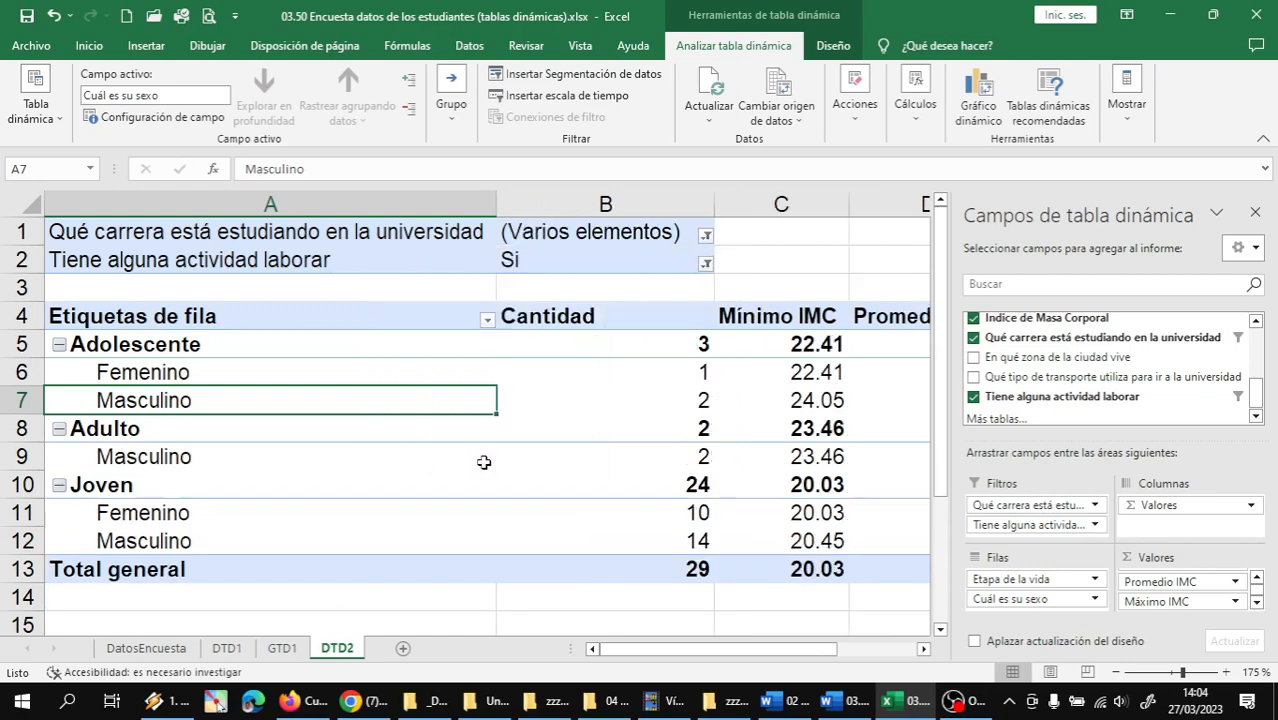
left_click(383, 430)
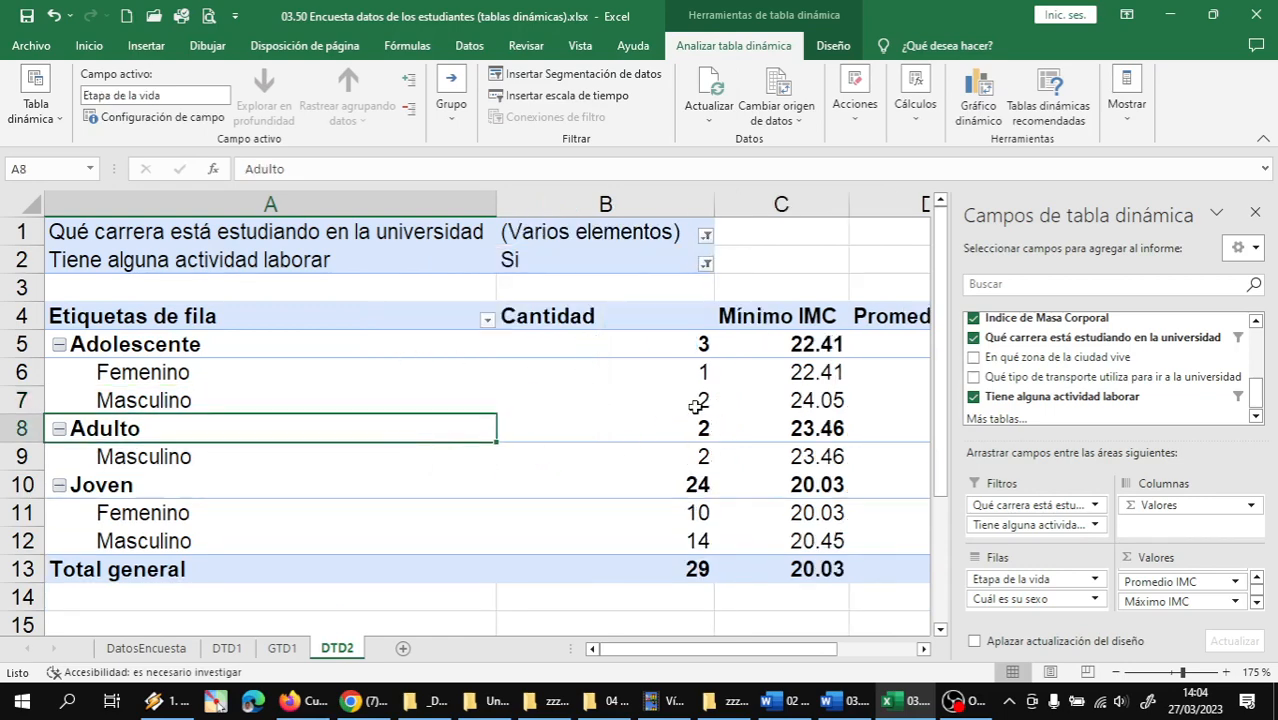
- Rename the Tiene alguna actividad laborar filter label in A2 of the pivot table as Actividad laborar
scroll(634, 450, "down", 3)
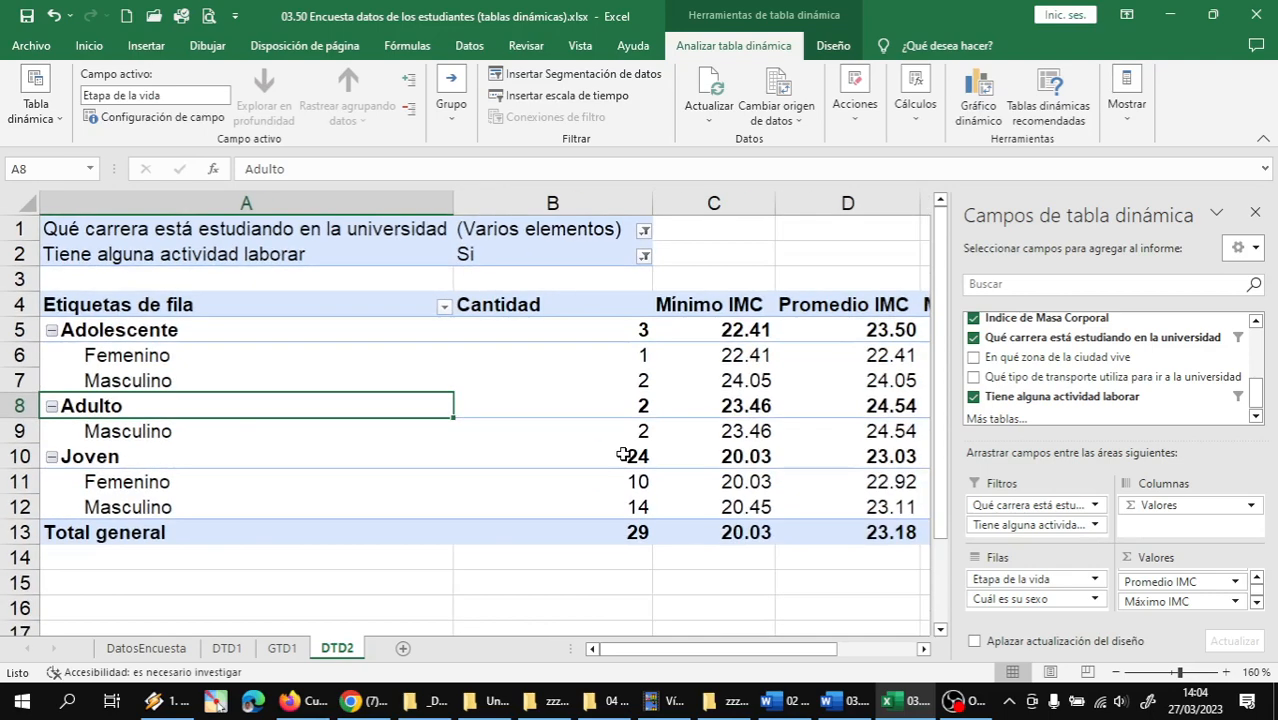
mouse_move(618, 451)
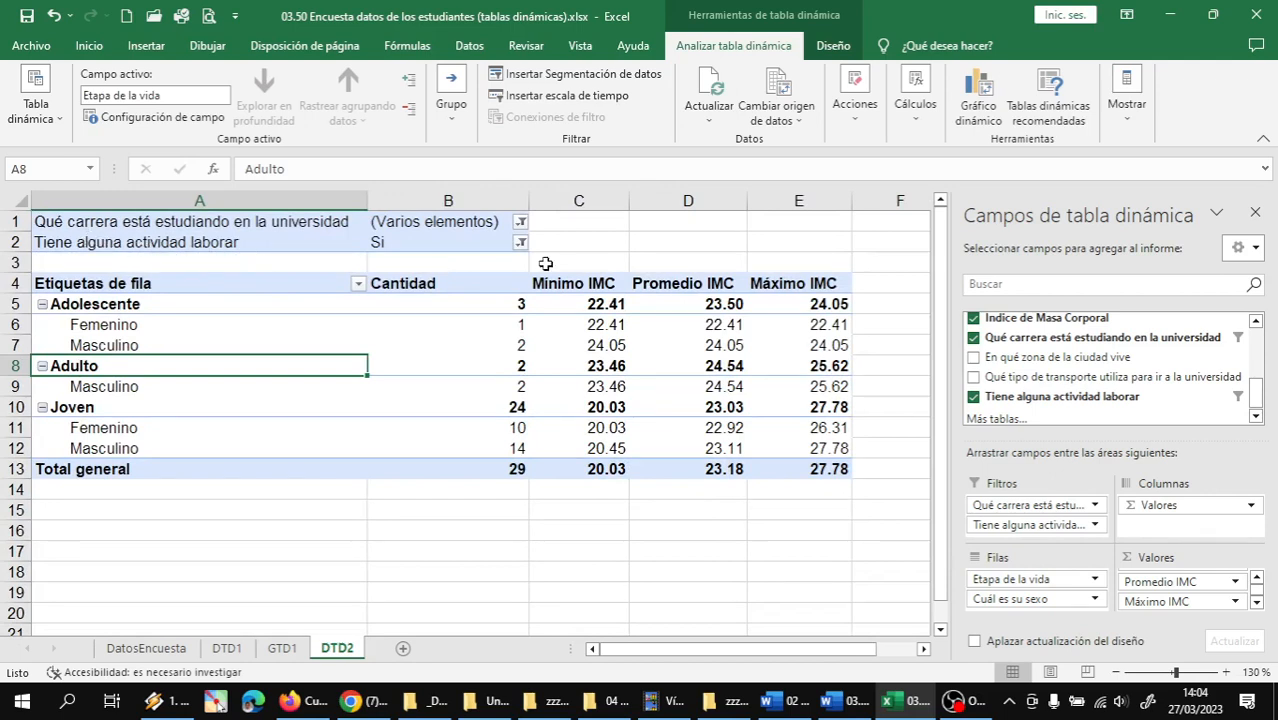
left_click(192, 241)
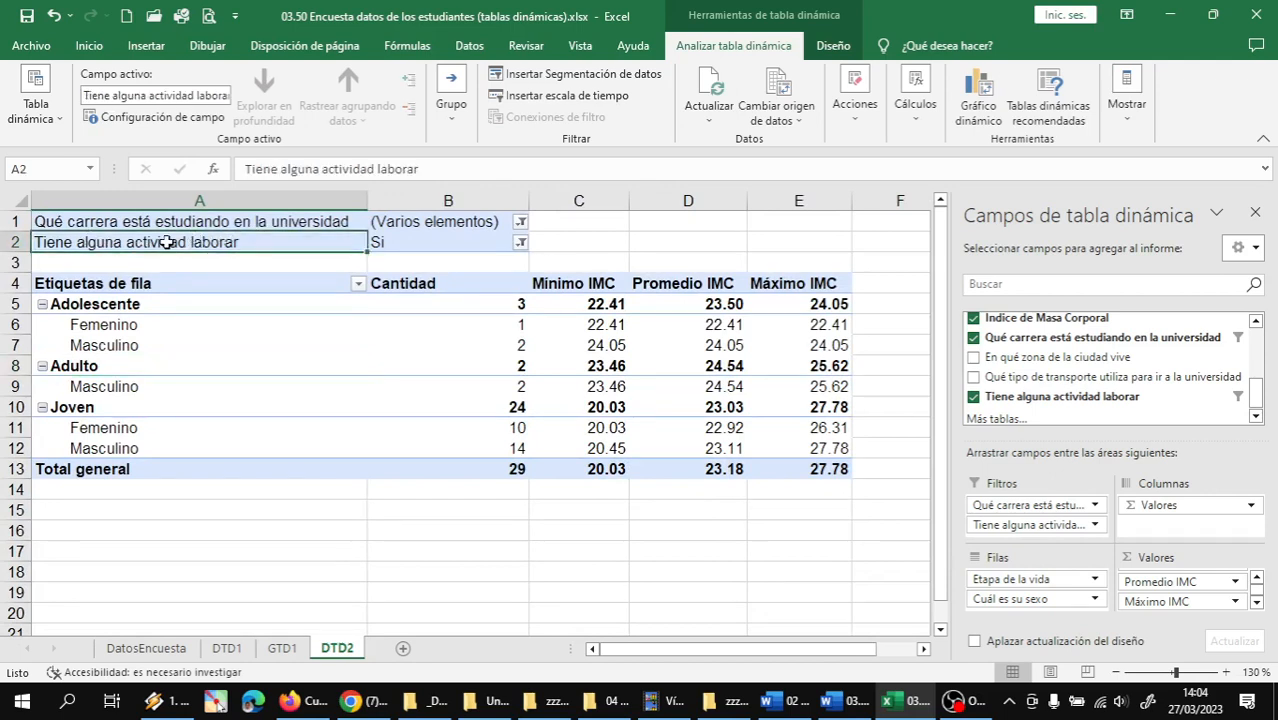
double_click(166, 242)
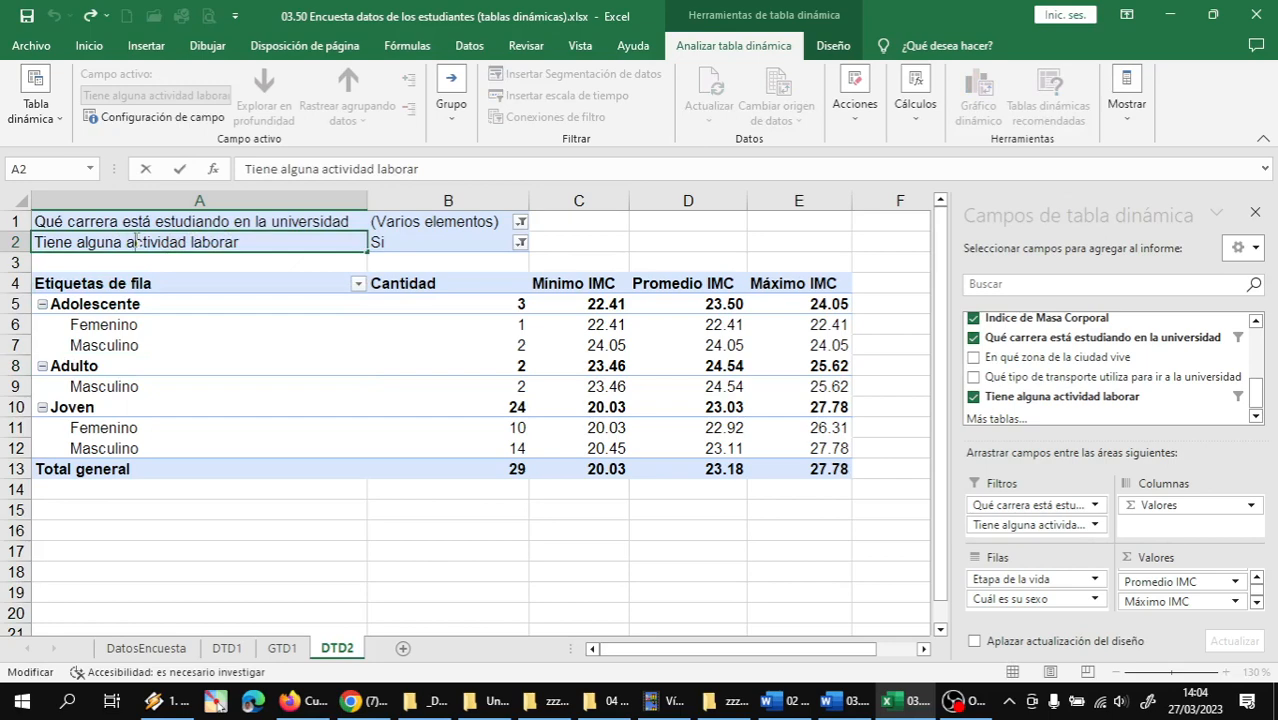
key("BackSpace")
key("BackSpace")
key("BackSpace")
key("BackSpace")
key("BackSpace")
key("BackSpace")
key("BackSpace")
key("BackSpace")
key("BackSpace")
key("BackSpace")
key("BackSpace")
key("BackSpace")
key("BackSpace")
key("BackSpace")
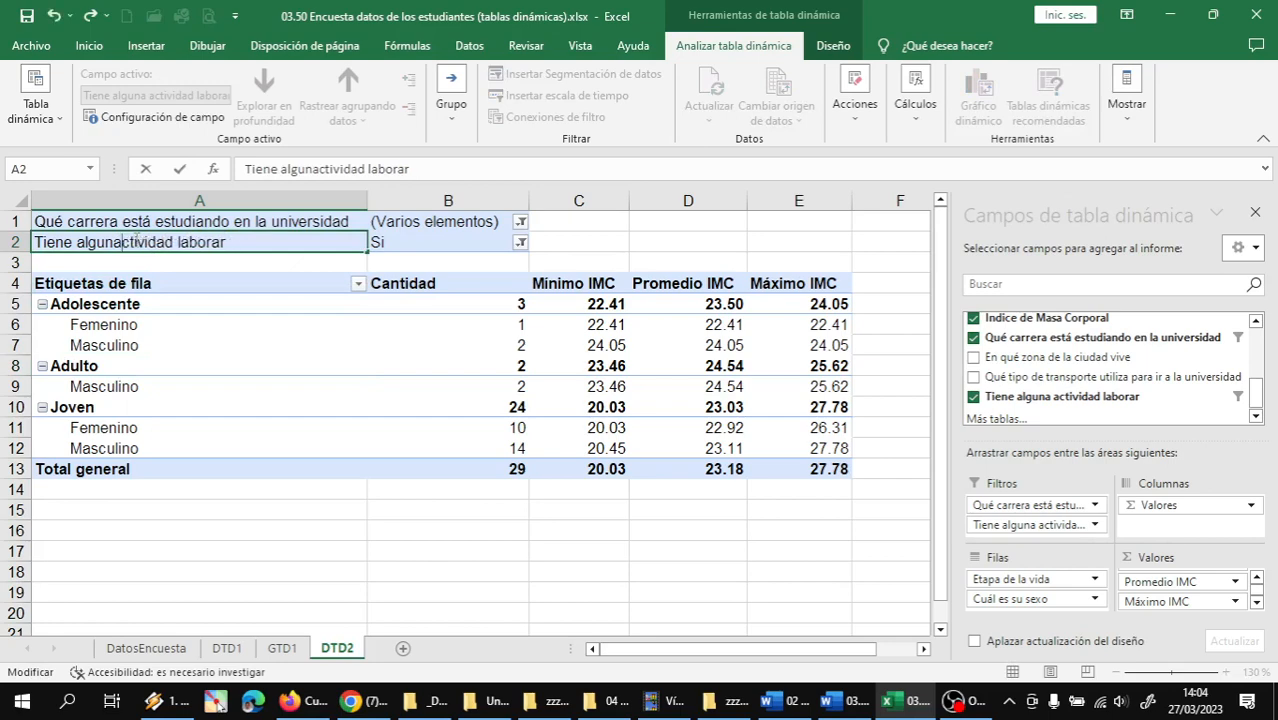
type("A")
key("Return")
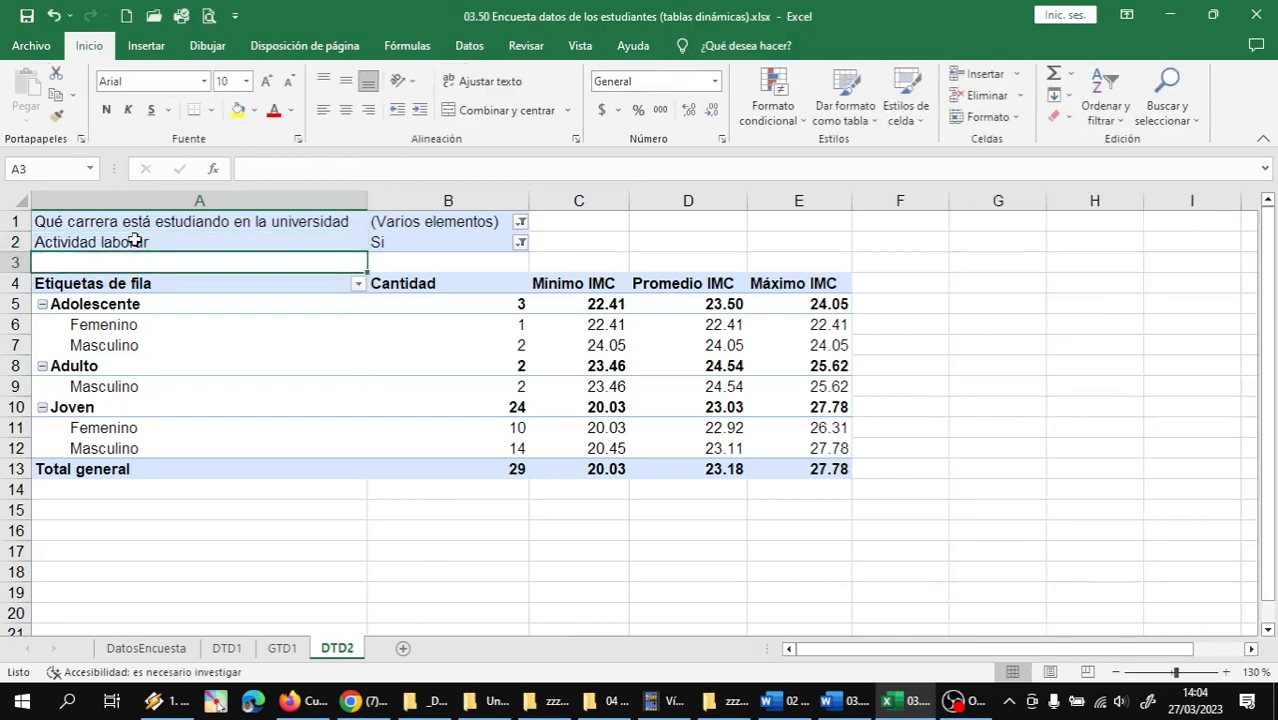
- Rename the Qué carrera está estudiando en la universidad filter label in A1 as Carrera que estudia
left_click(139, 221)
double_click(70, 221)
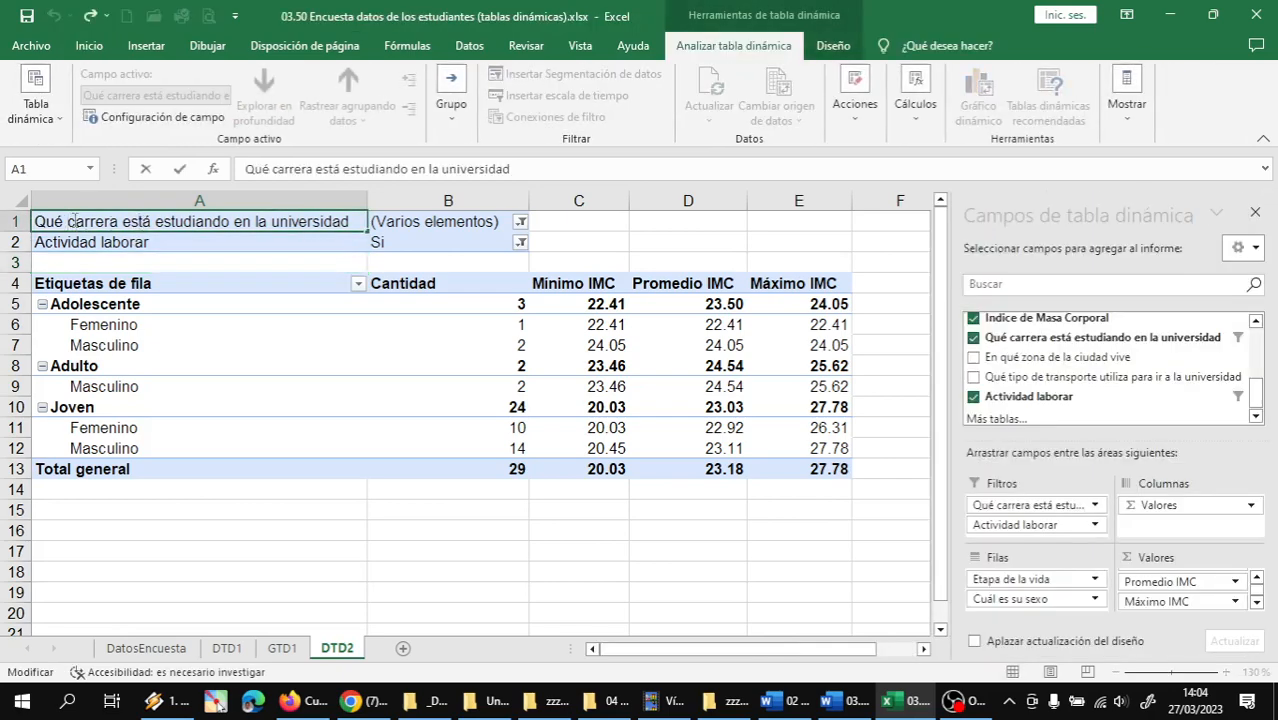
key("BackSpace")
key("BackSpace")
key("BackSpace")
key("BackSpace")
key("BackSpace")
type("C")
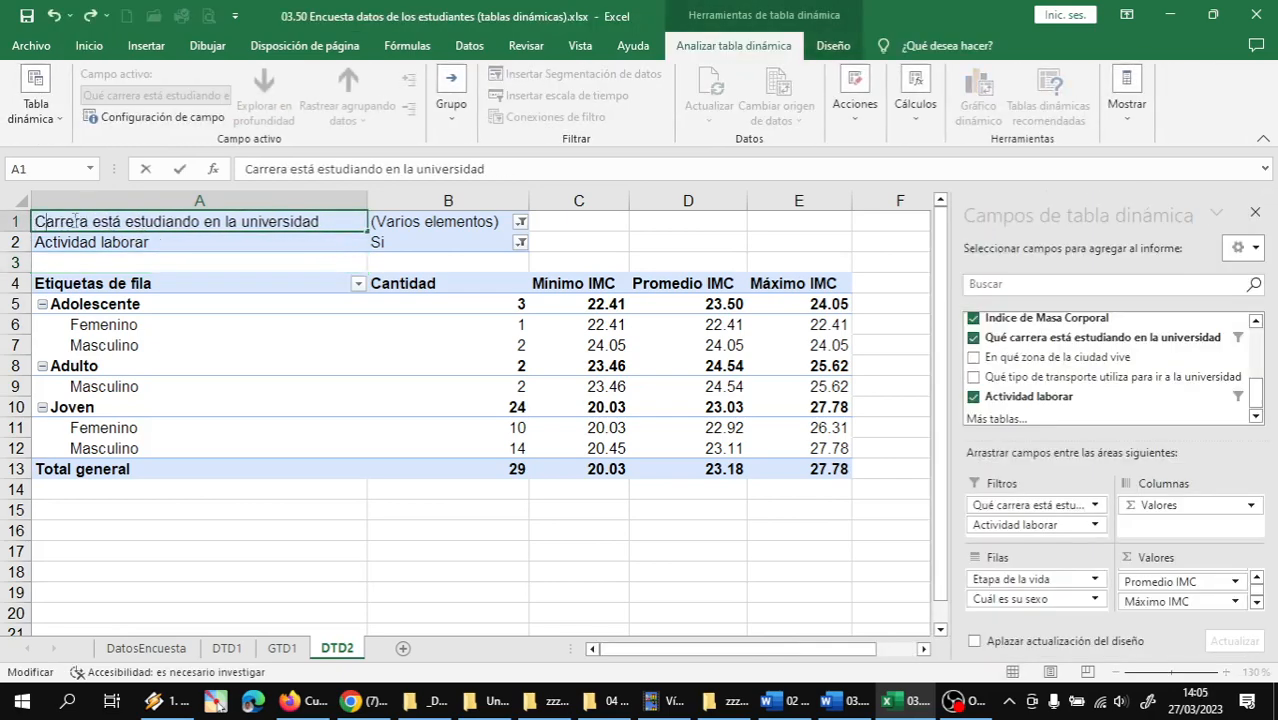
type("que")
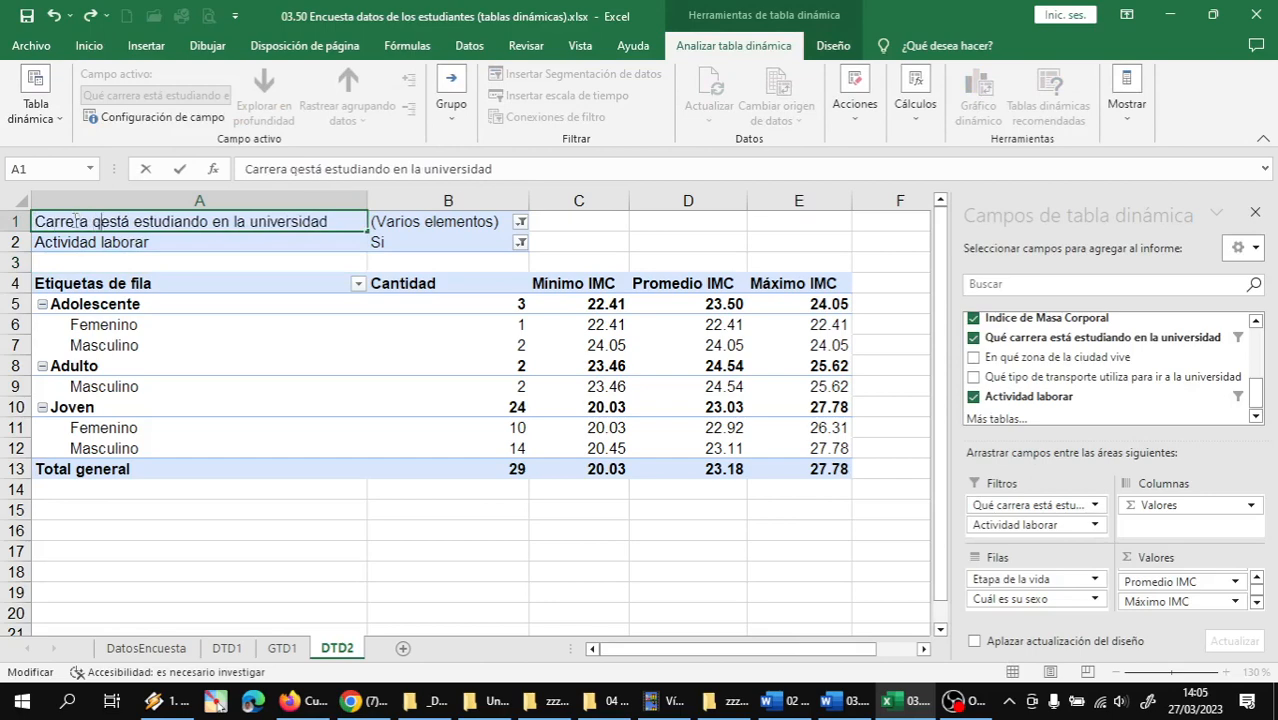
key("Delete")
key("Delete")
key("Delete")
key("Delete")
key("Delete")
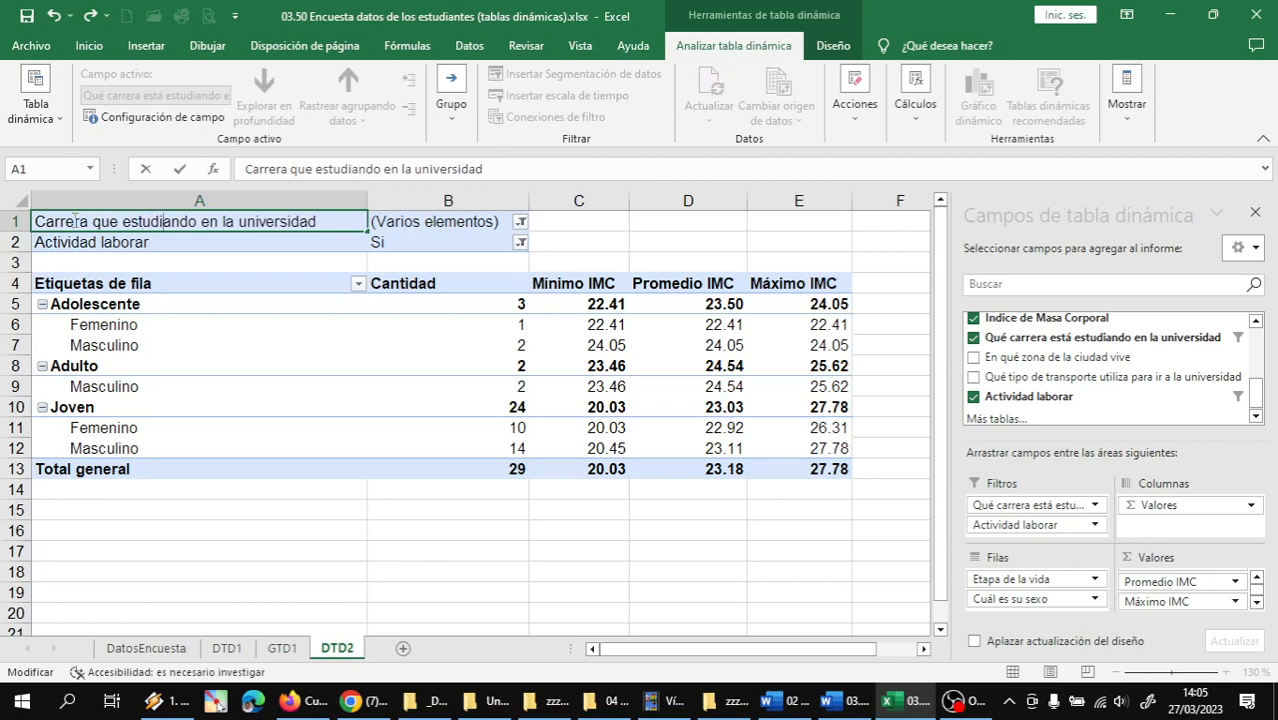
key("Delete")
key("Delete")
key("Delete")
key("Delete")
key("Delete")
key("Delete")
key("Delete")
key("Delete")
key("Delete")
key("Delete")
key("Delete")
key("Delete")
key("Delete")
key("Delete")
key("Delete")
key("Delete")
key("Delete")
key("Delete")
key("Delete")
key("Delete")
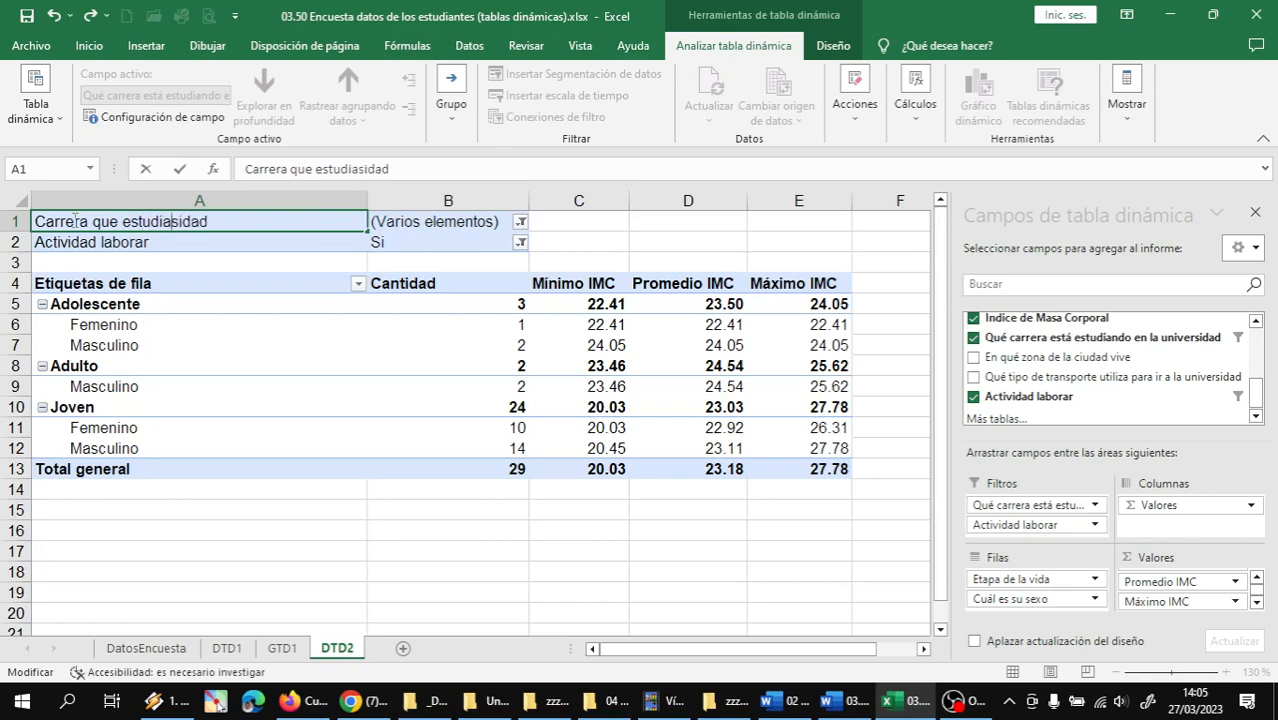
key("Return")
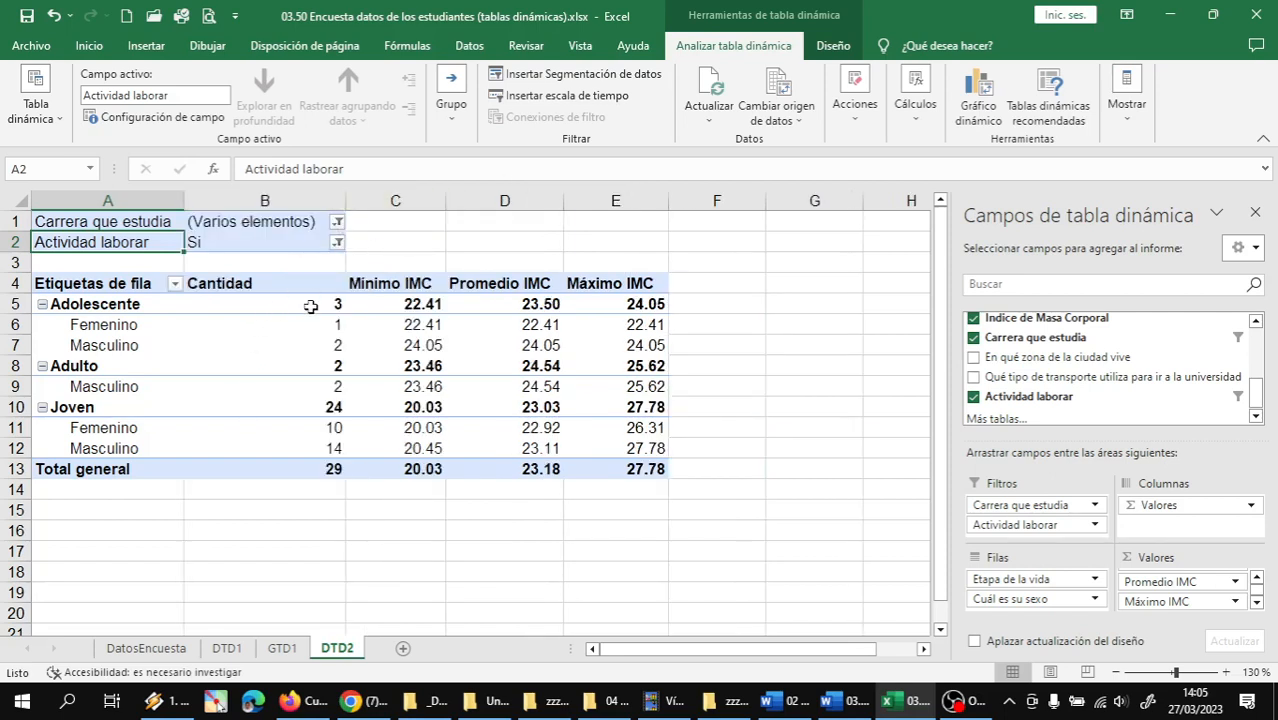
mouse_move(311, 307)
left_click(266, 362)
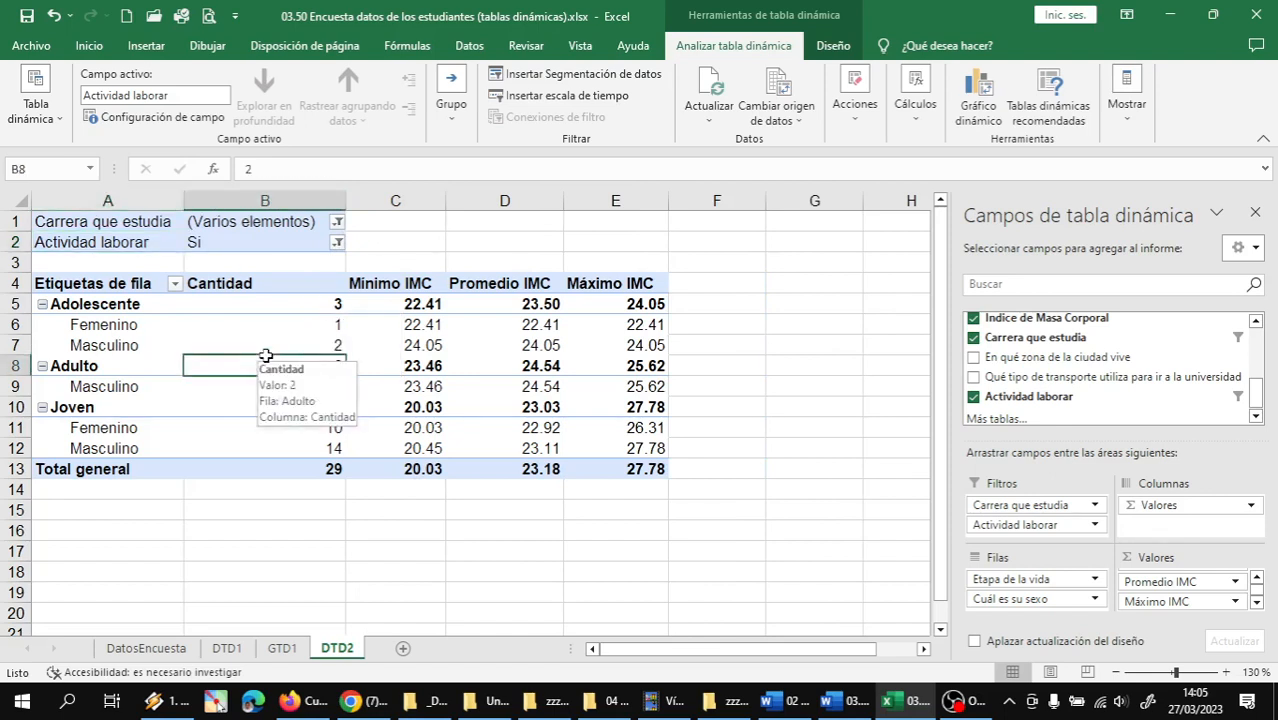
- On the DatosEncuesta sheet, inspect the text of the Medicina entries in rows 88 to 90 of the career column
left_click(189, 650)
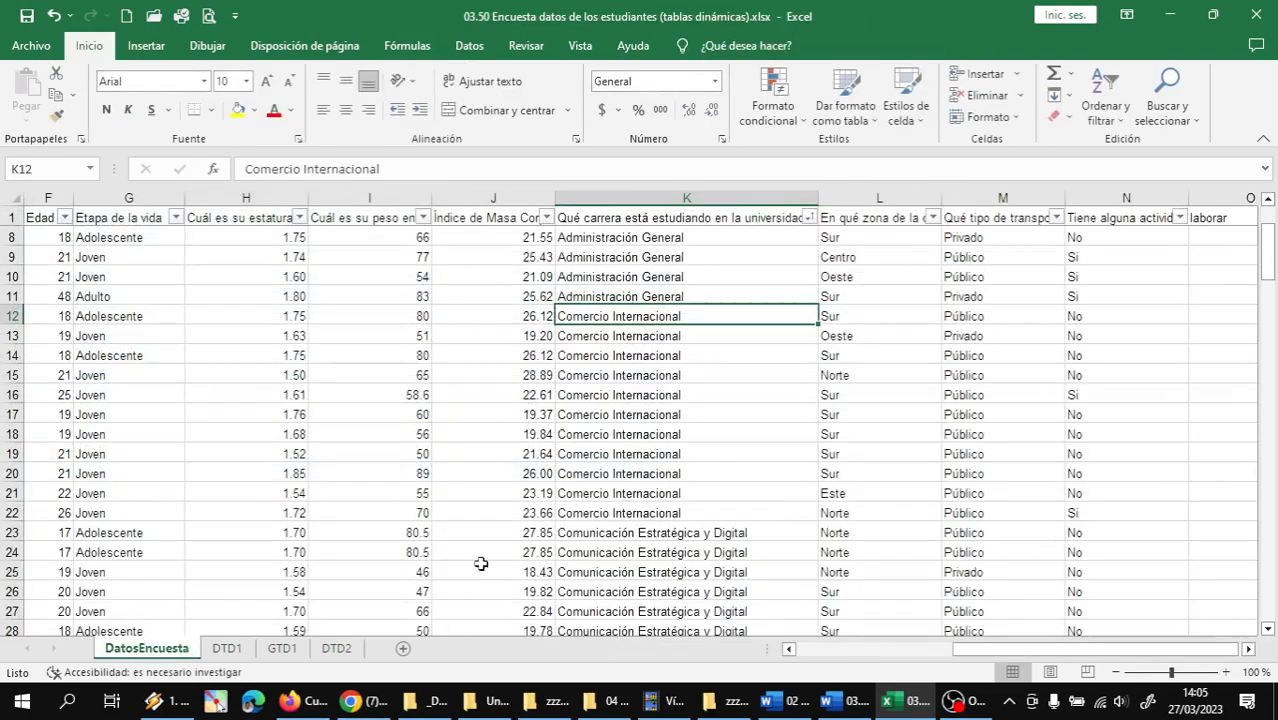
scroll(668, 481, "down", 16)
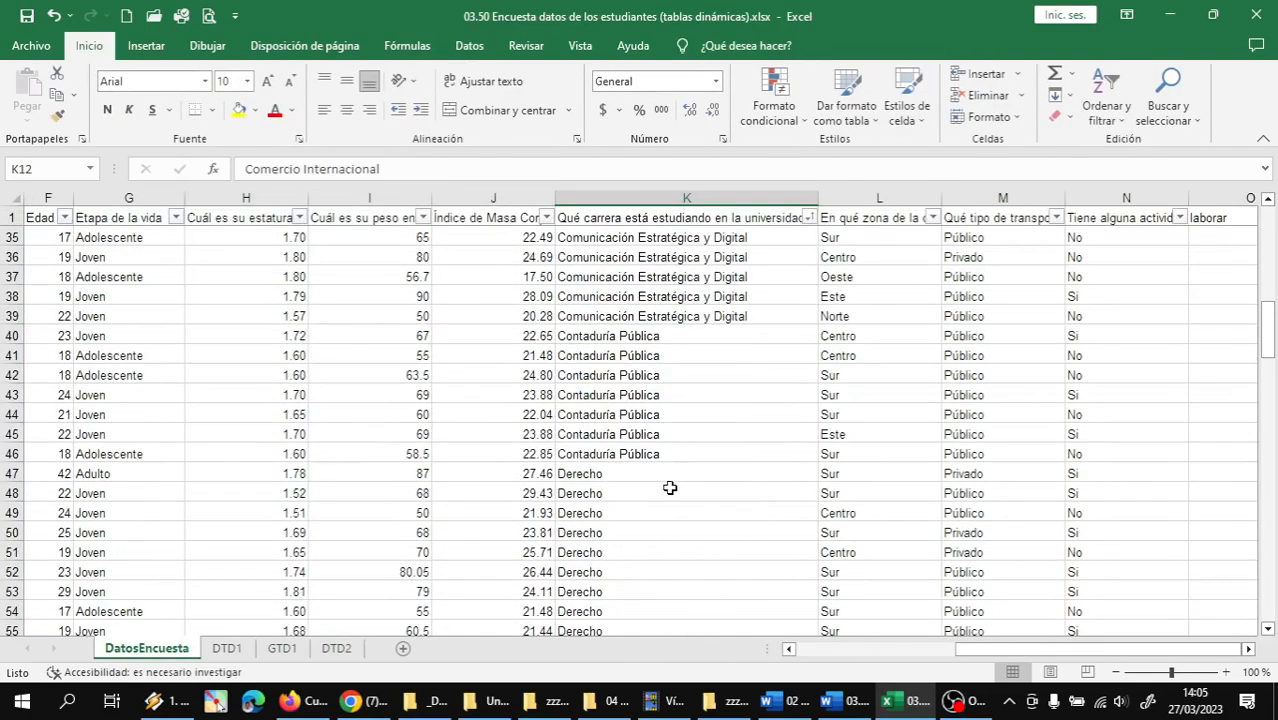
scroll(656, 478, "down", 7)
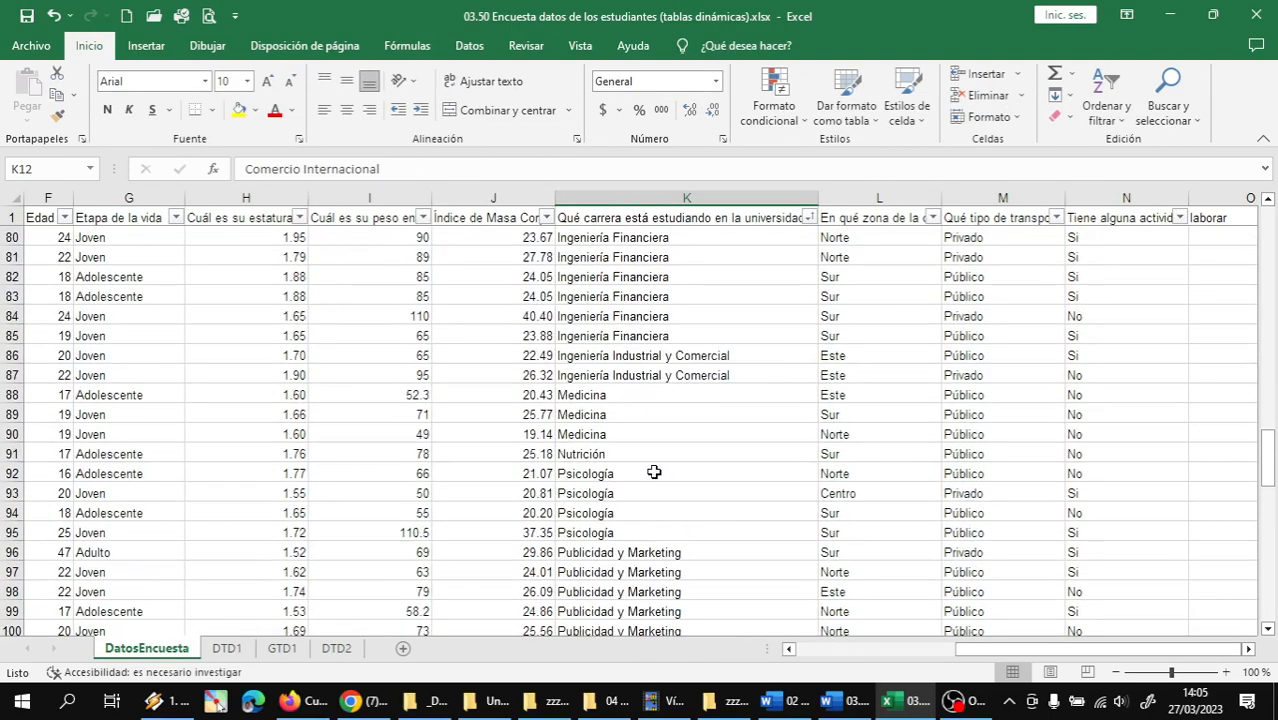
double_click(646, 396)
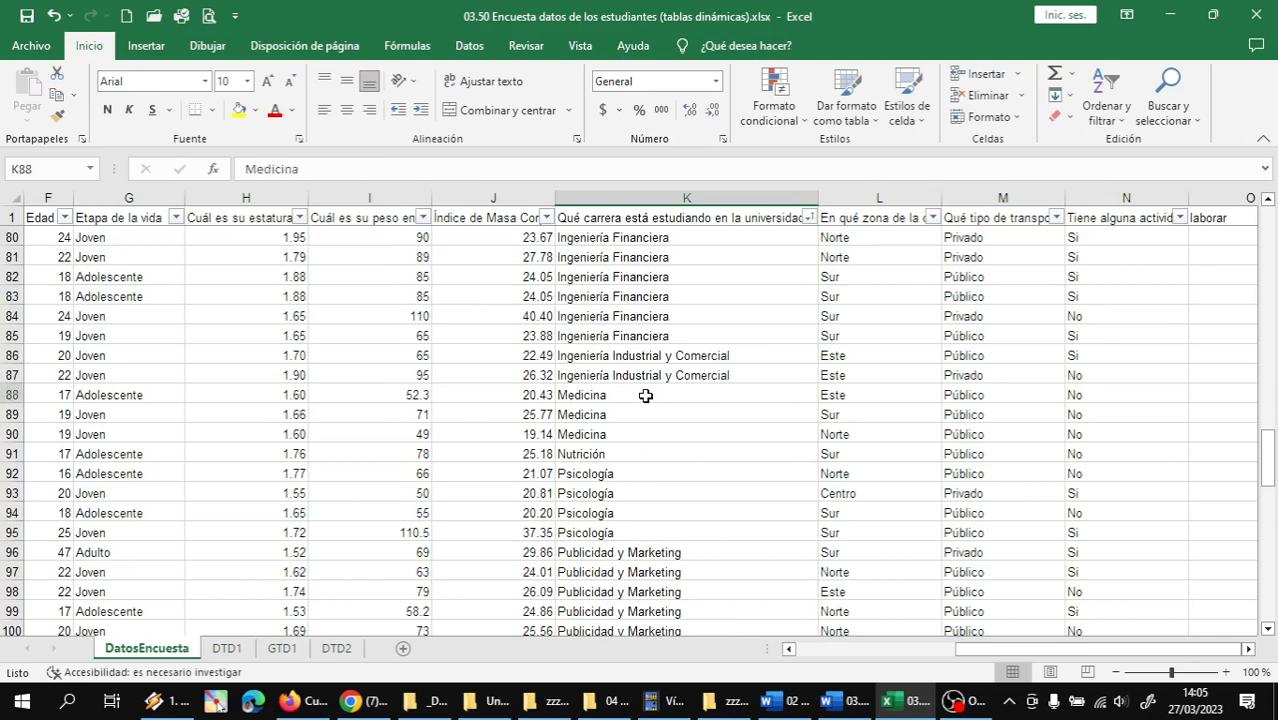
double_click(650, 416)
double_click(648, 434)
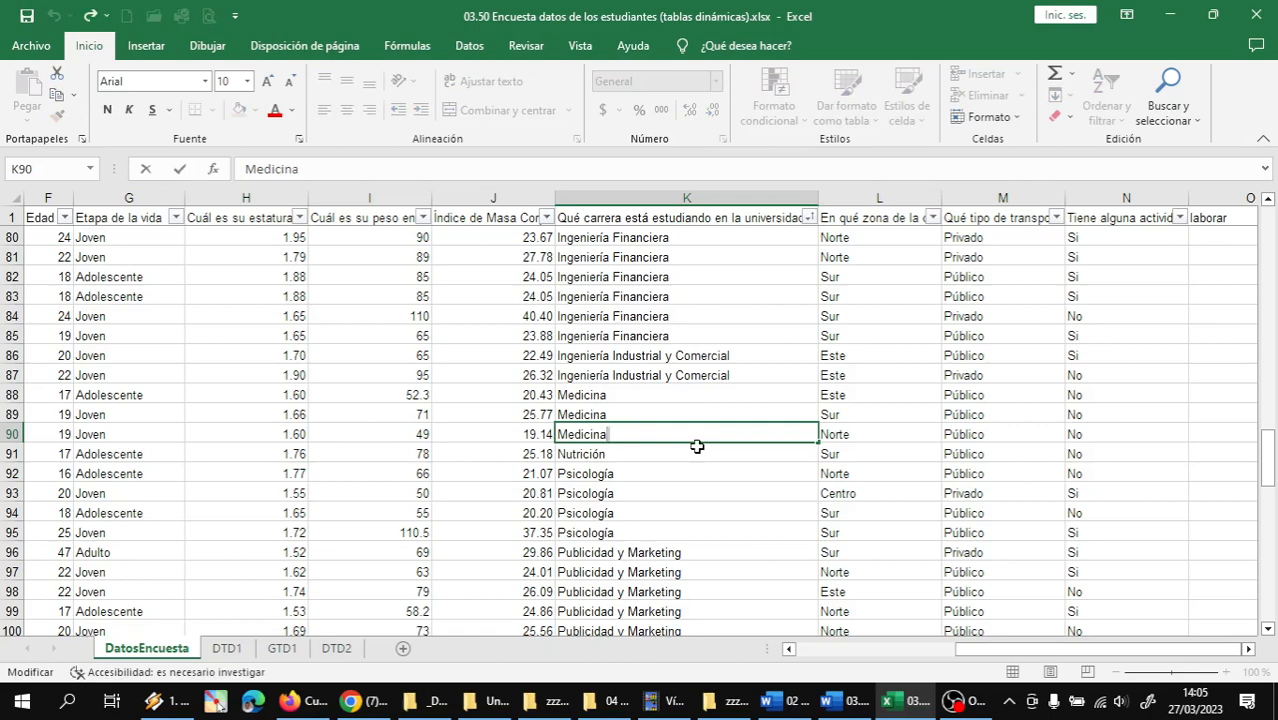
key("Return")
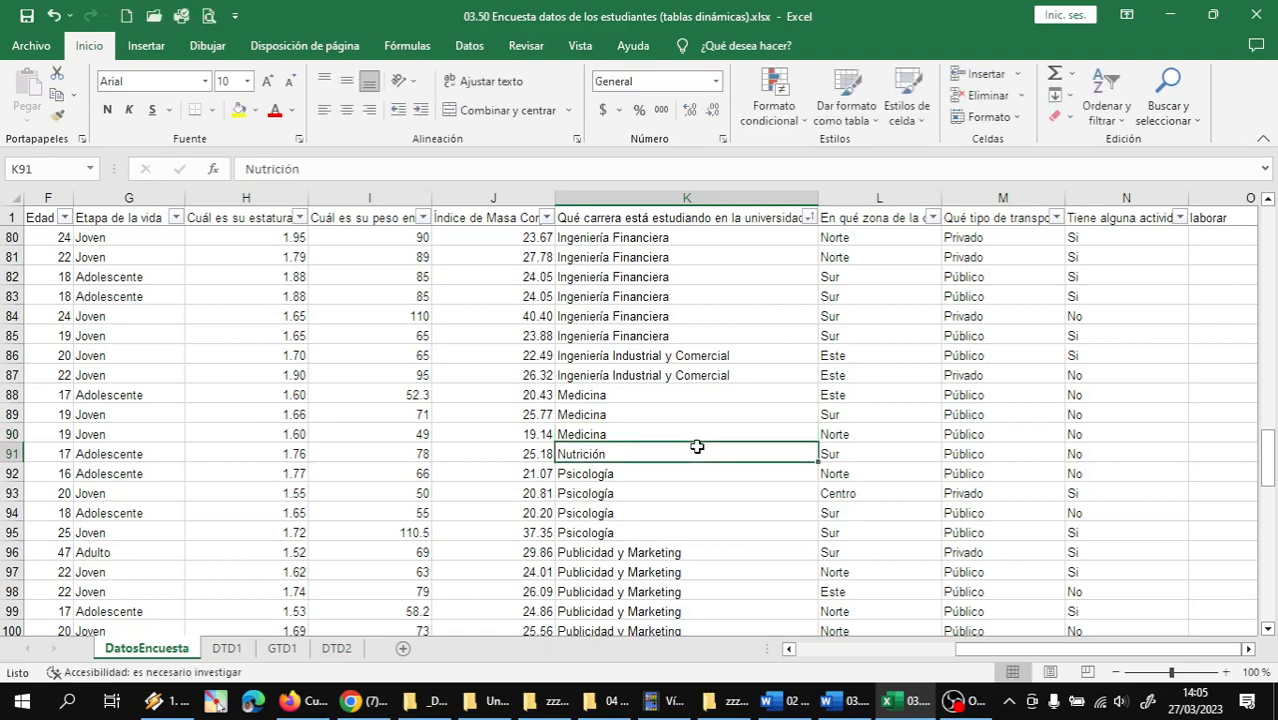
- Inspect the text of the Psicología entries in rows 92 to 95 of the career column without changing them
double_click(637, 474)
left_click(638, 494)
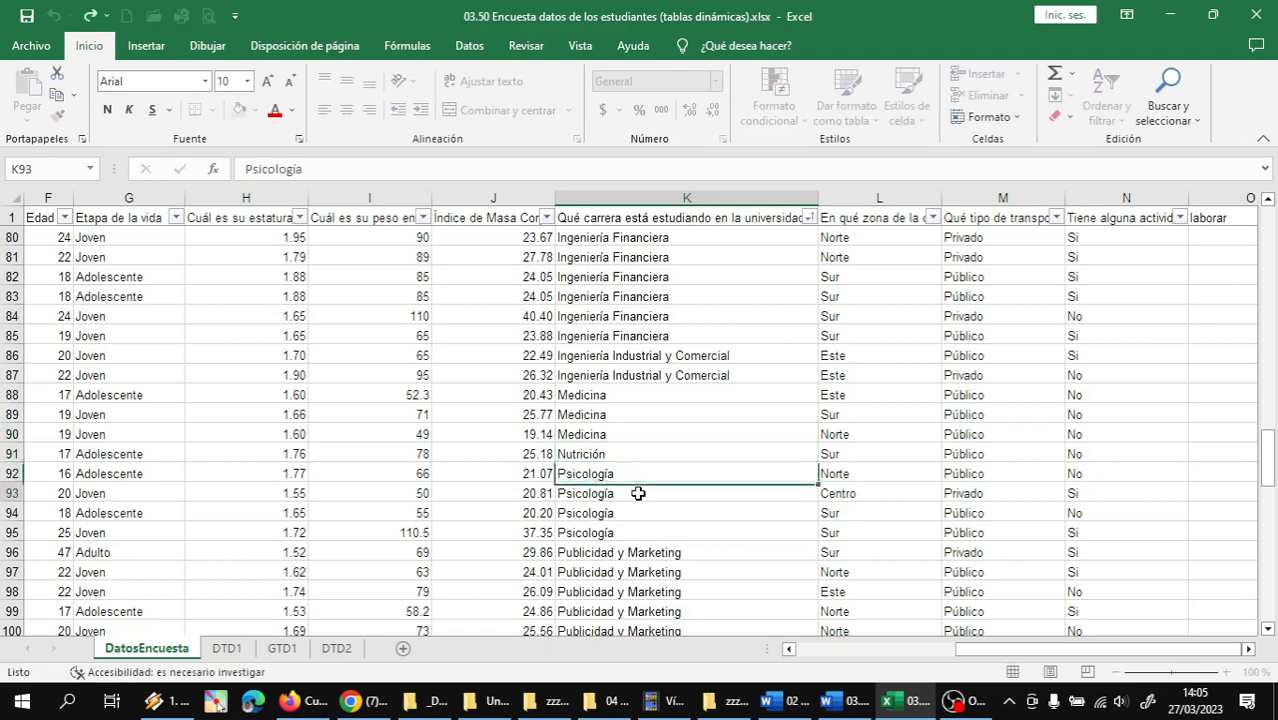
double_click(638, 494)
left_click(640, 514)
double_click(640, 514)
left_click(644, 533)
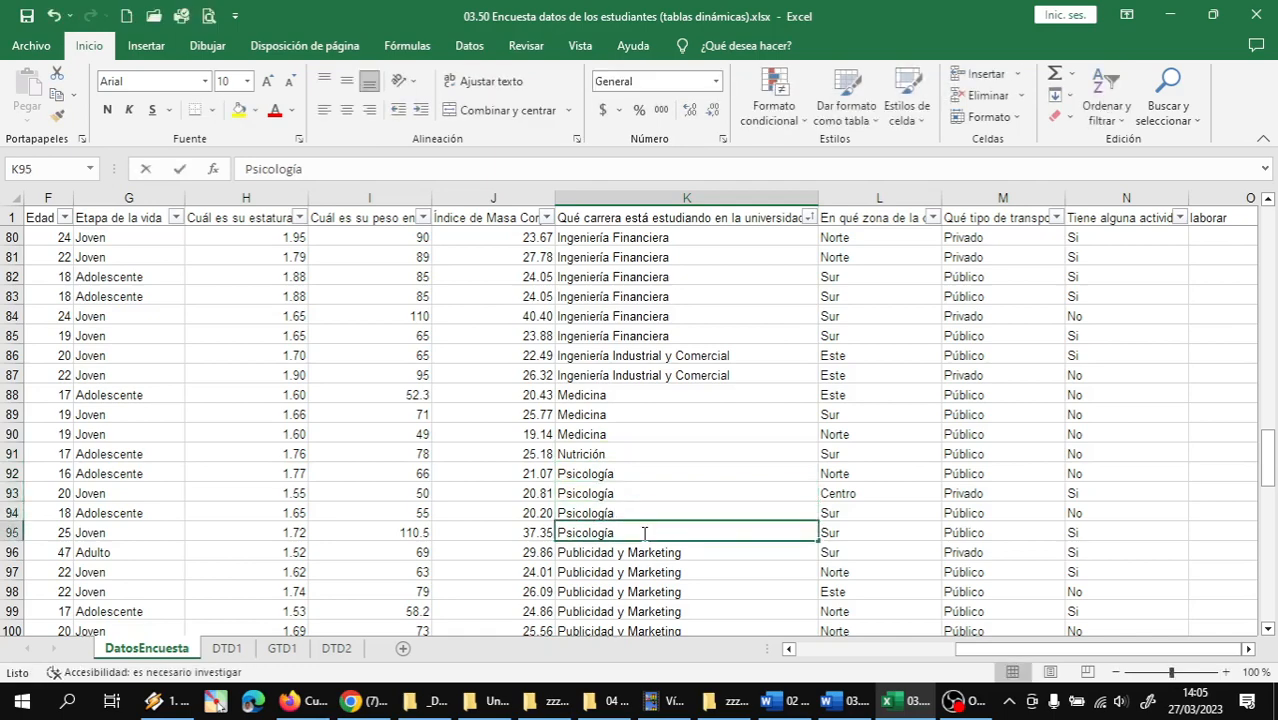
double_click(644, 533)
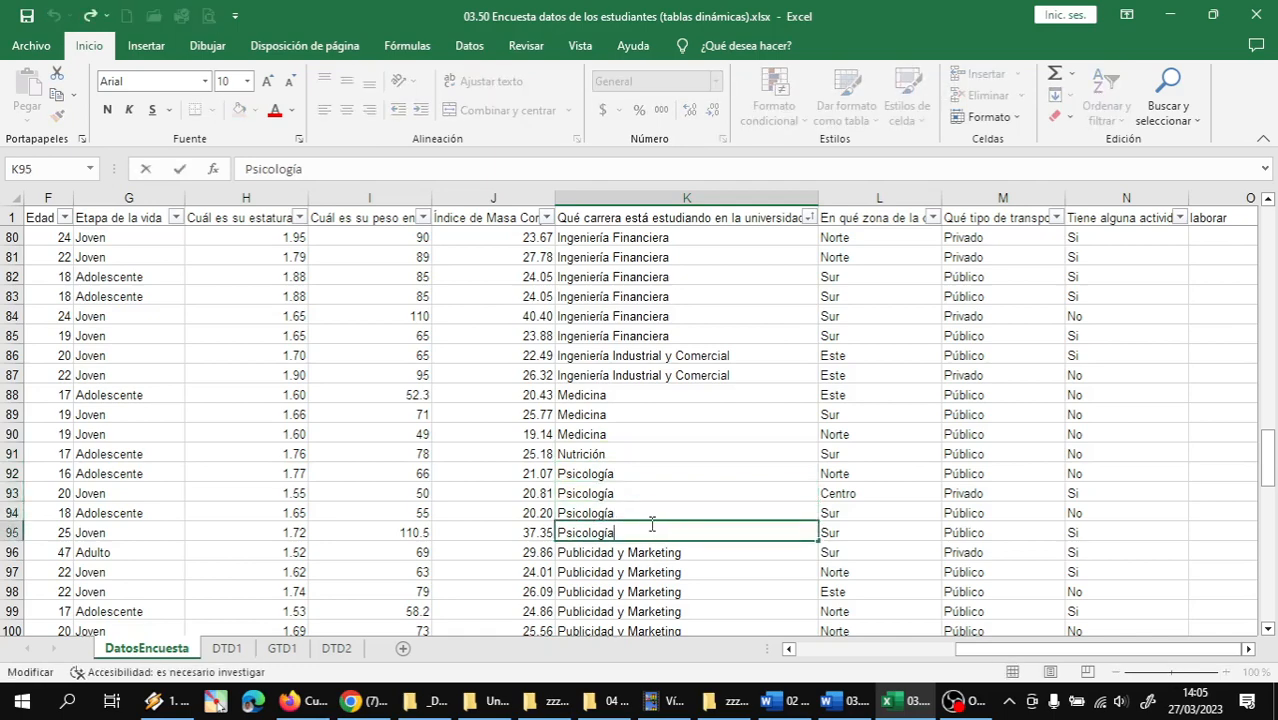
left_click(651, 469)
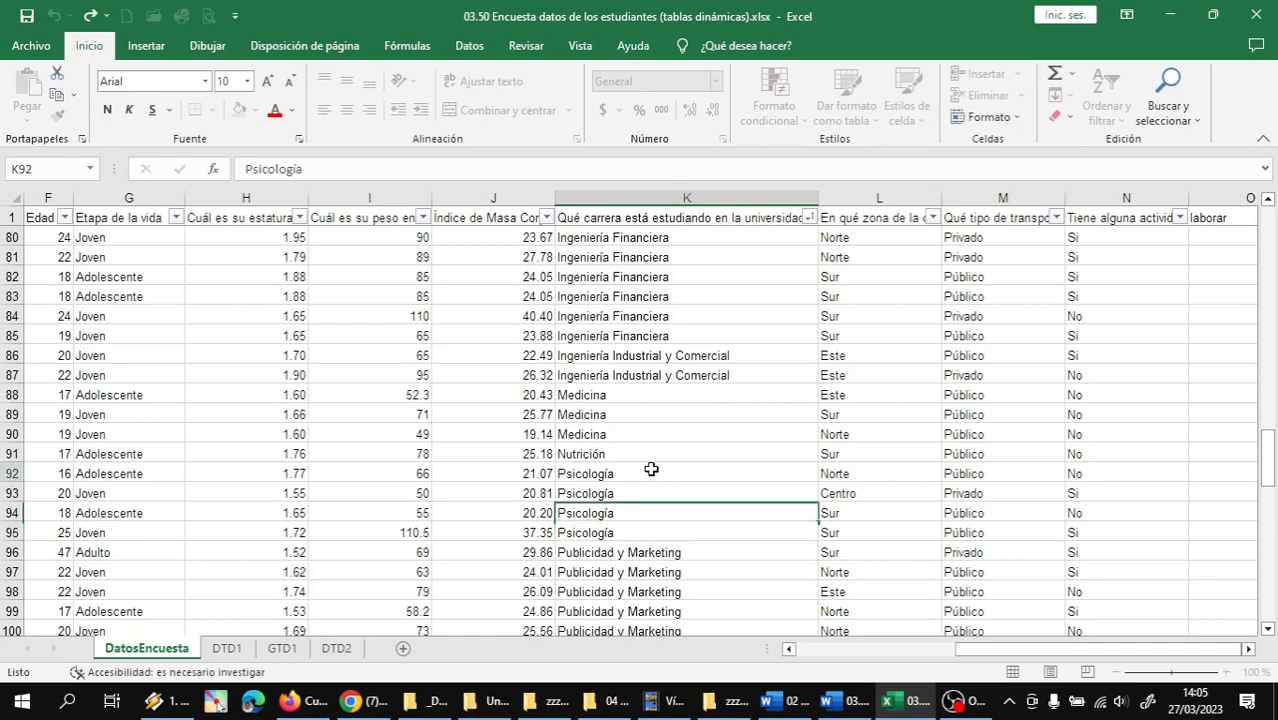
left_click(628, 394)
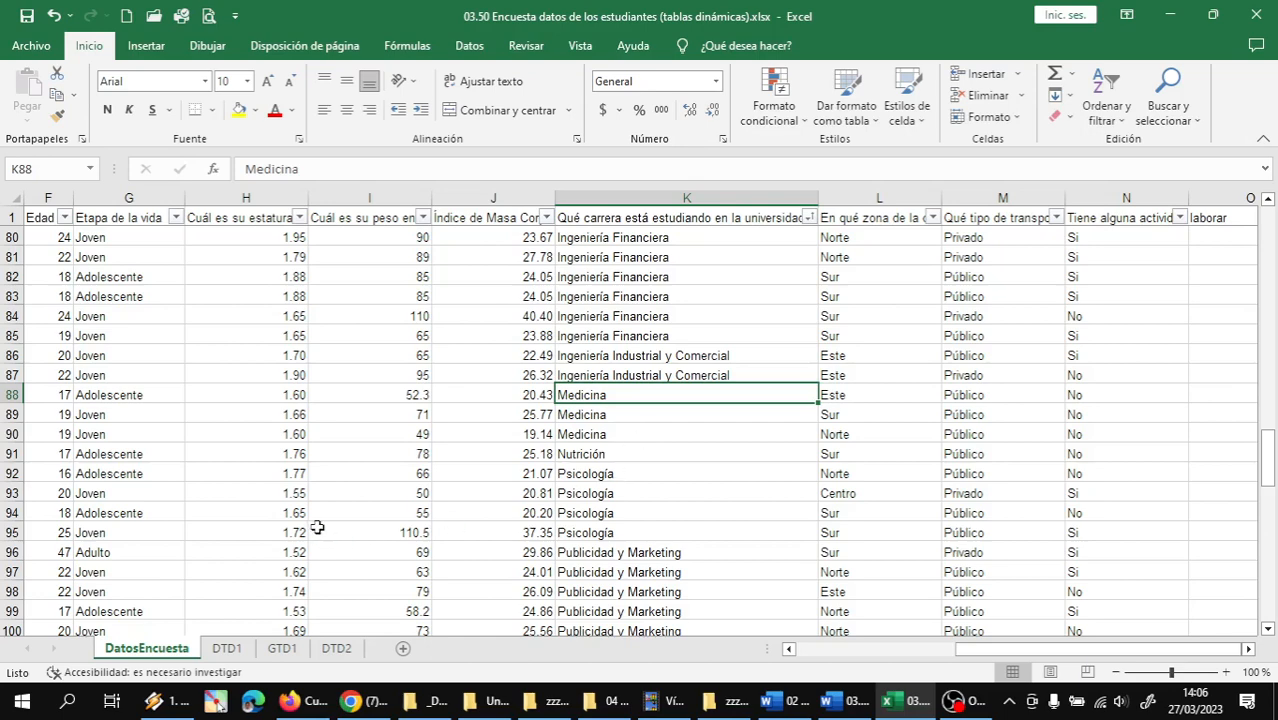
- Return to the DTD2 sheet and refresh all pivot tables
left_click(340, 650)
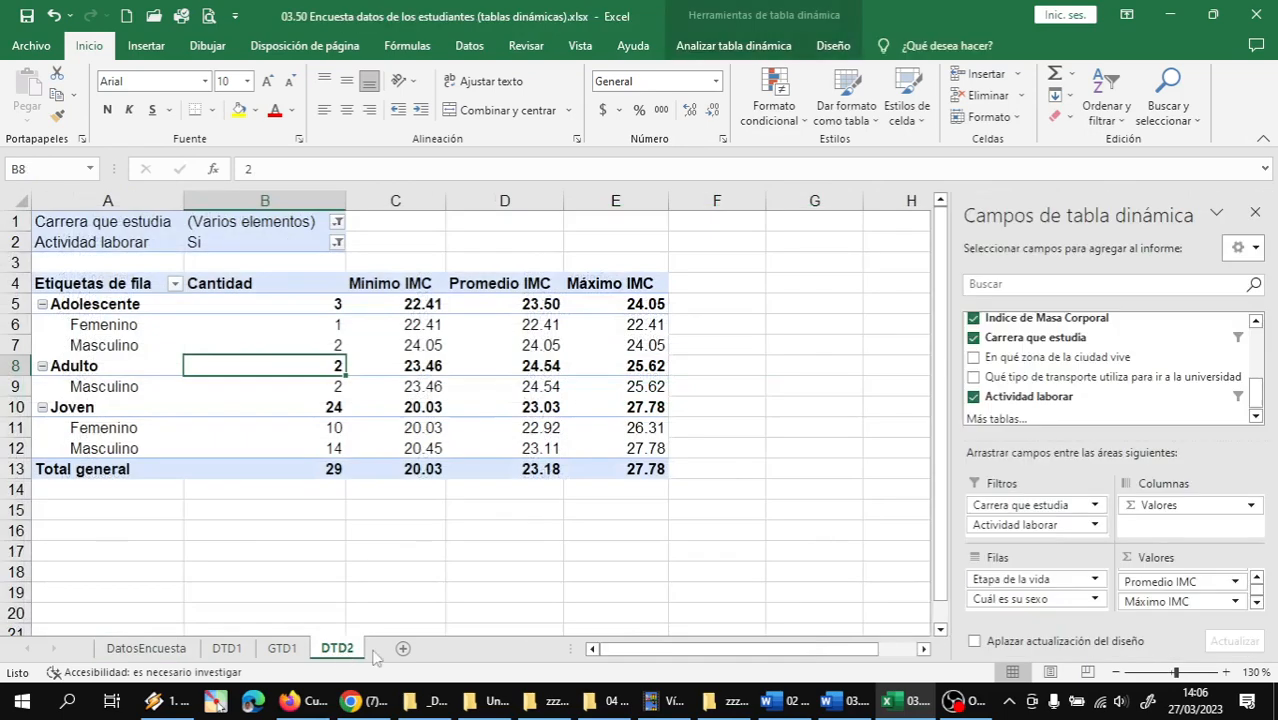
left_click(412, 352)
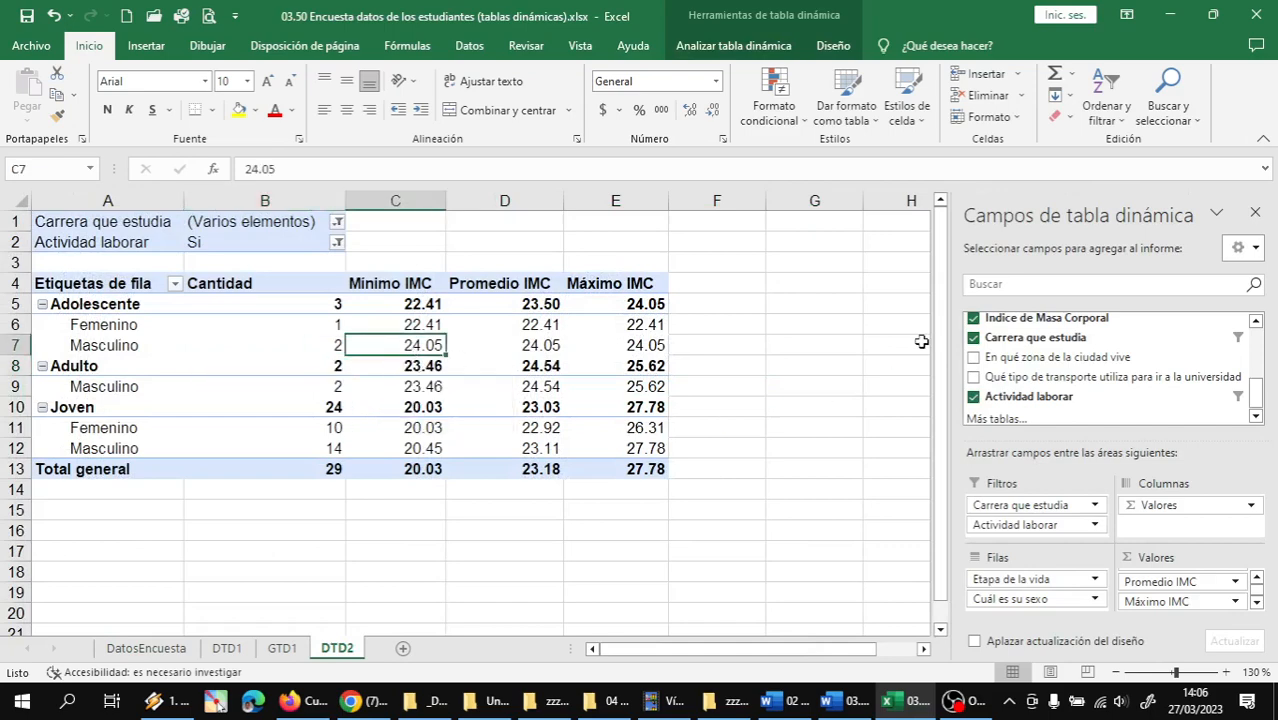
left_click(728, 46)
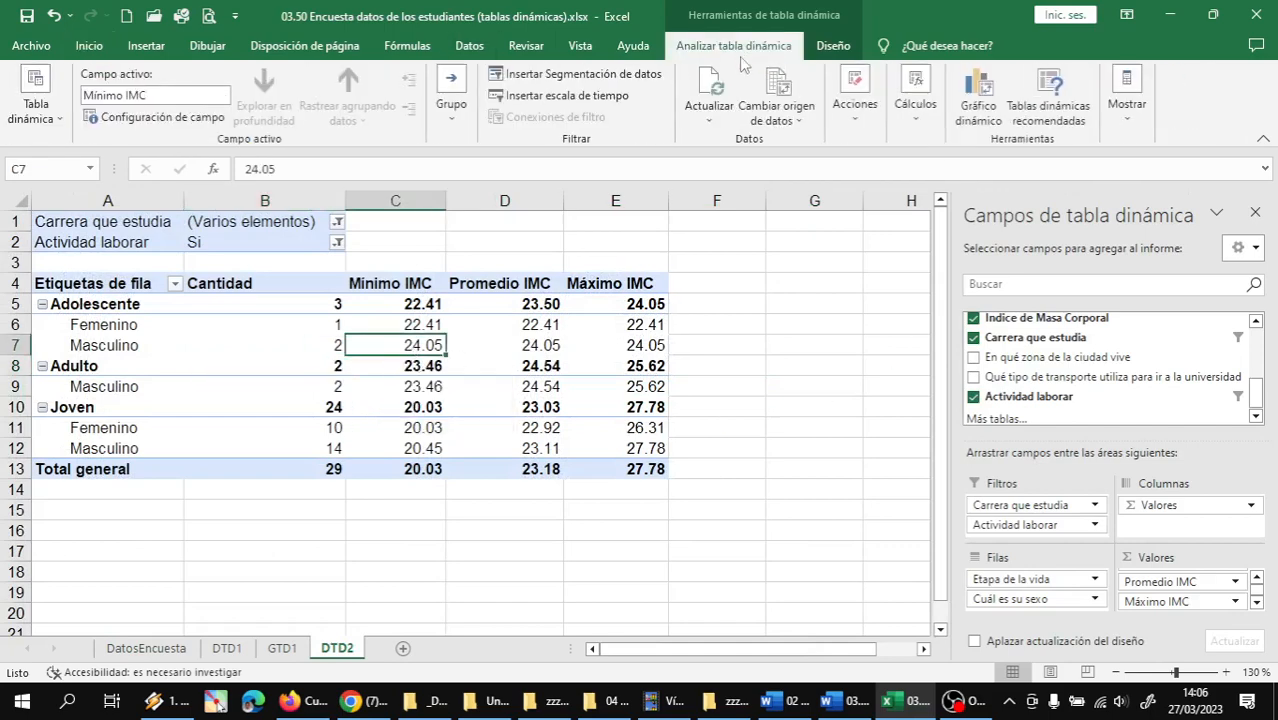
left_click(711, 117)
left_click(766, 165)
left_click(233, 343)
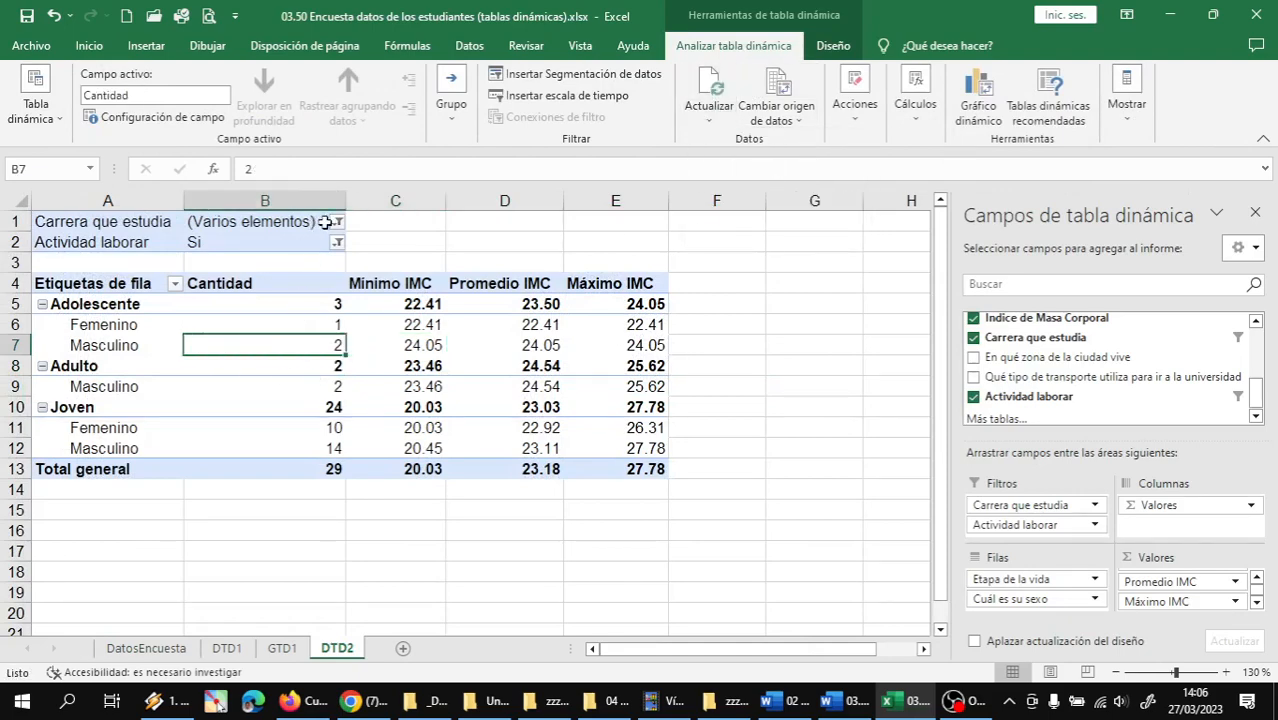
- Examine which careers are selected in the Carrera que estudia filter of the pivot table, leaving the selection unchanged
left_click(337, 221)
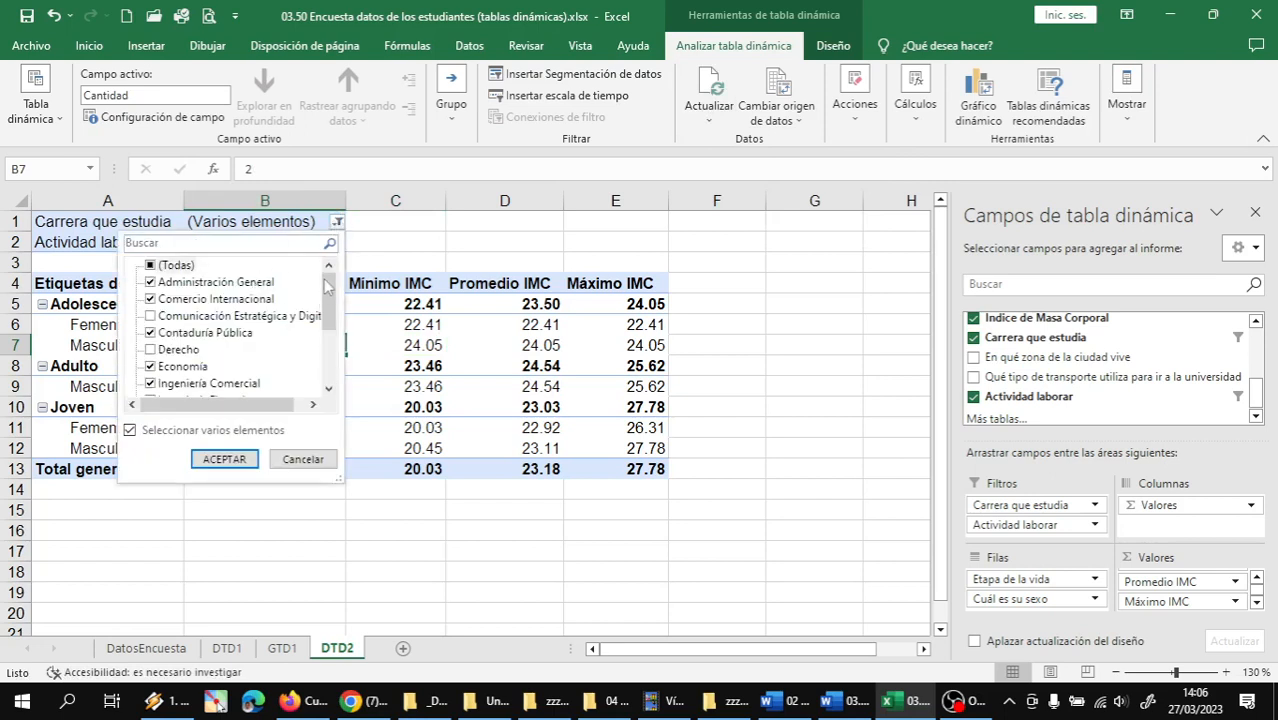
mouse_move(325, 298)
left_mouse_down()
mouse_move(316, 377)
mouse_move(328, 283)
left_mouse_up()
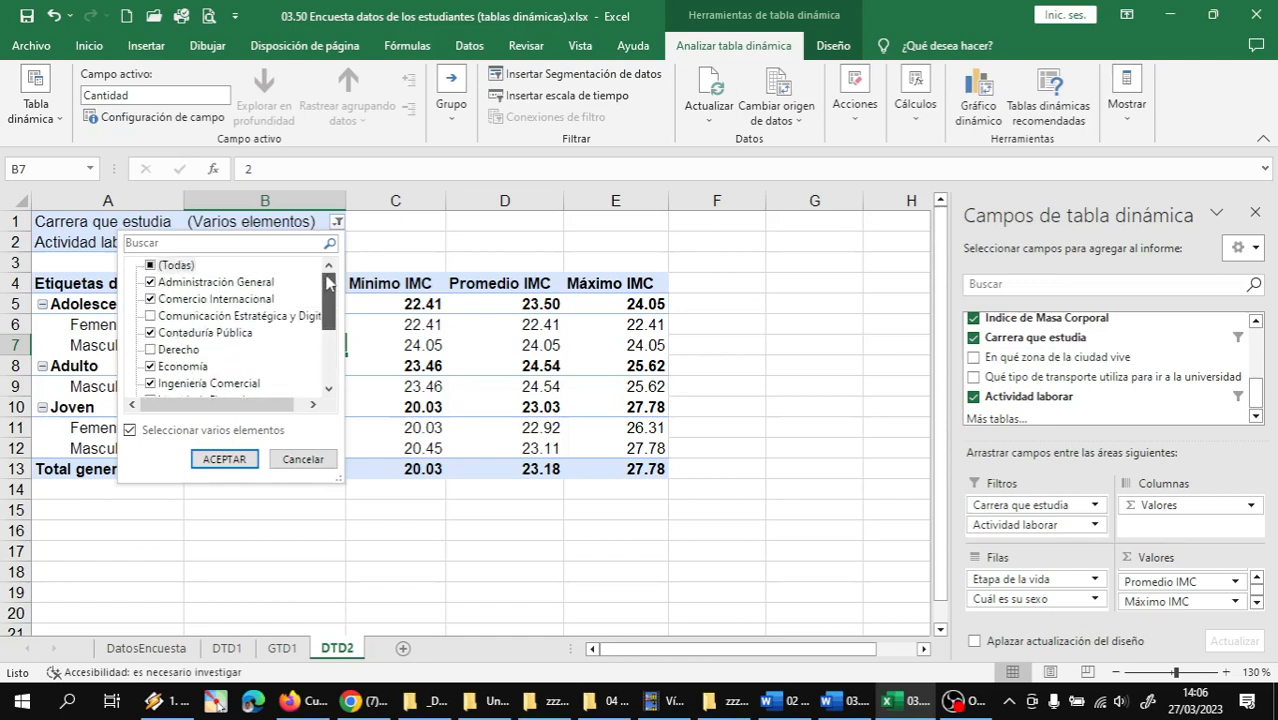
left_click(236, 460)
left_click(291, 368)
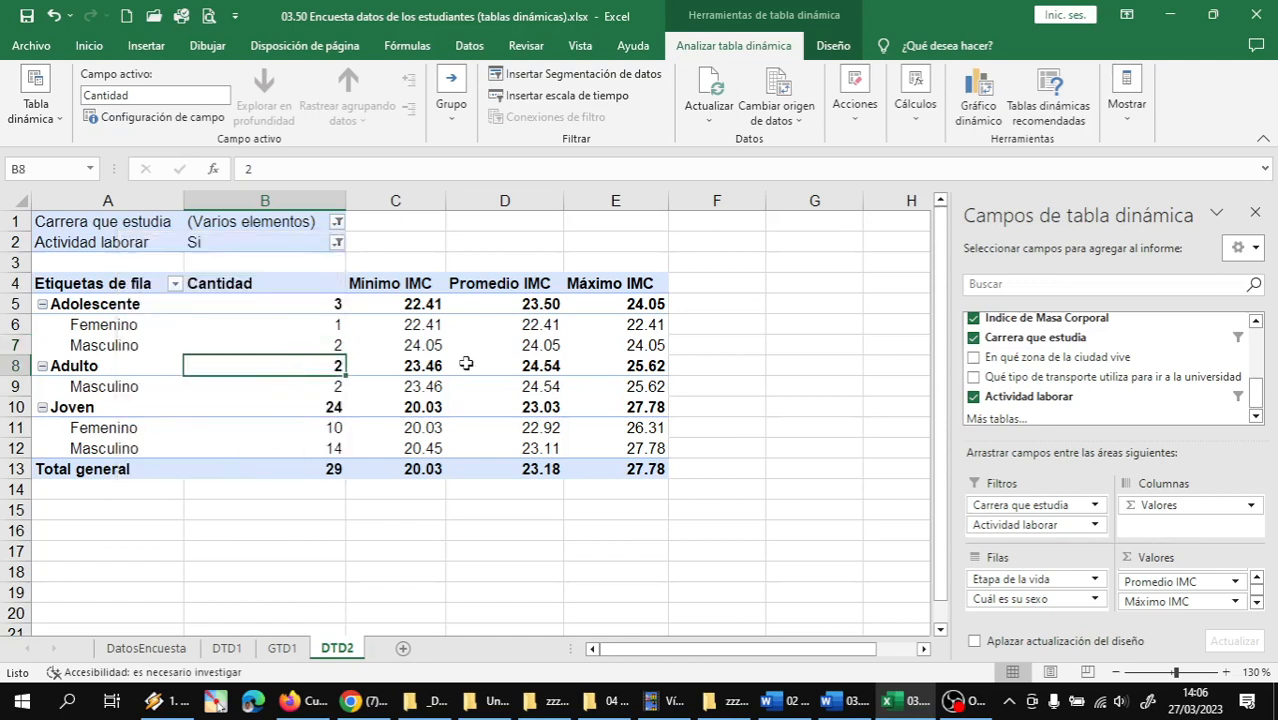
left_click(338, 222)
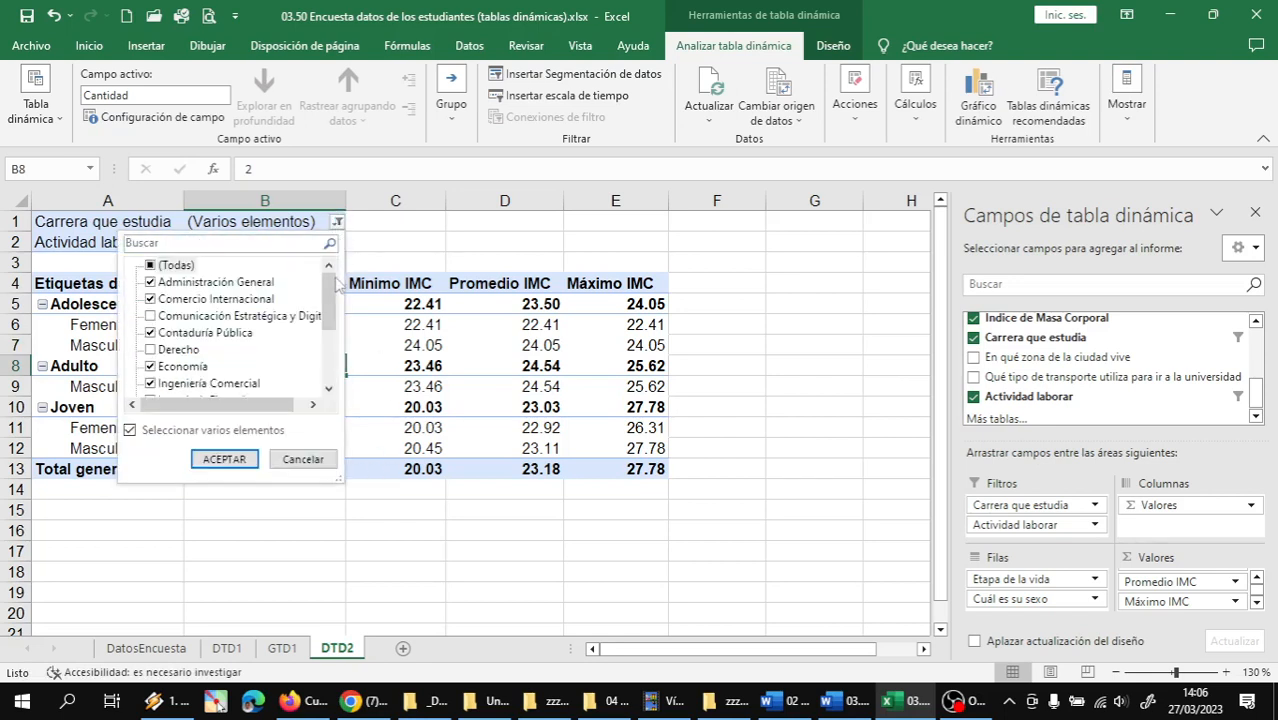
mouse_move(329, 298)
left_mouse_down()
mouse_move(325, 360)
mouse_move(322, 294)
left_mouse_up()
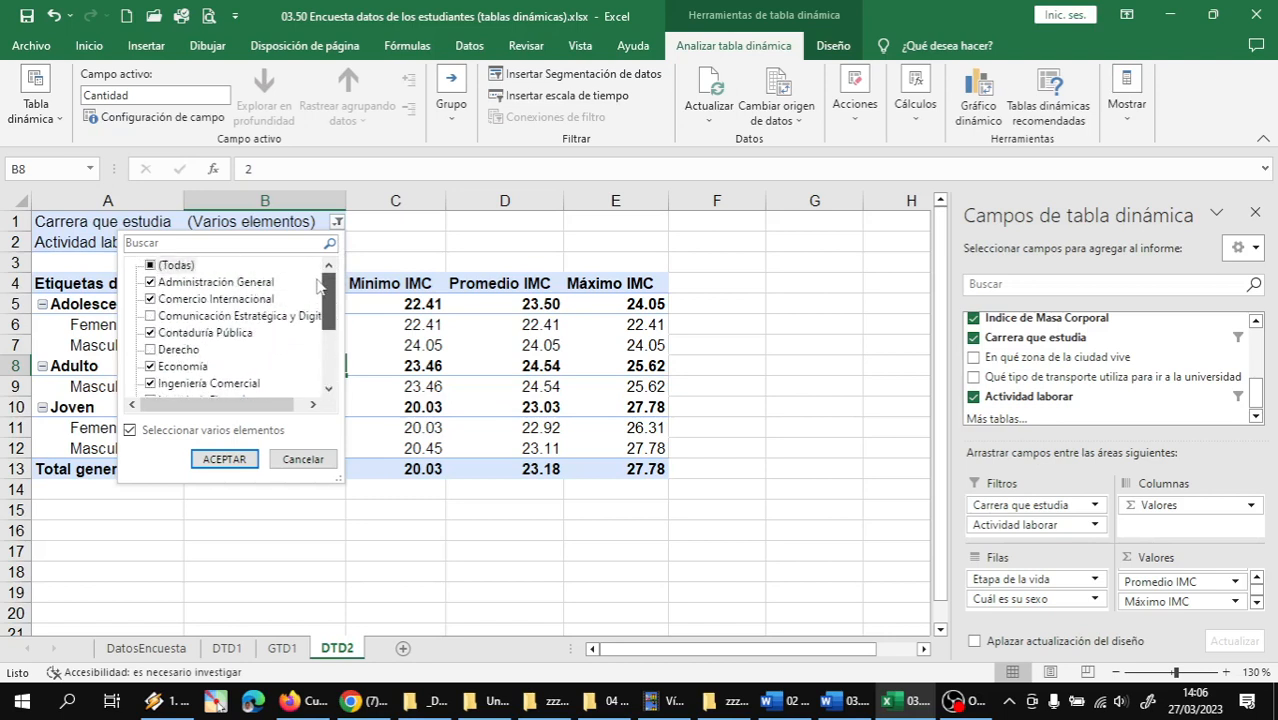
left_click(435, 382)
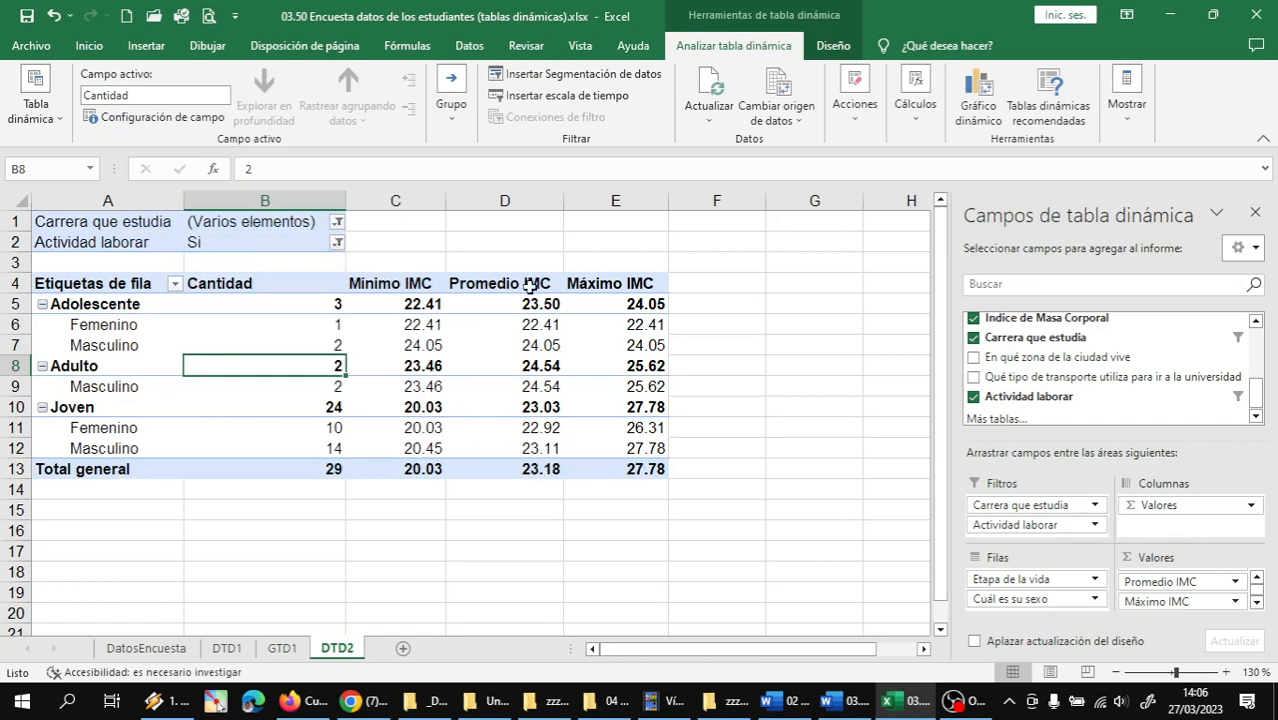
- Change the Actividad laboral filter to include only the students with the value No
left_click(337, 244)
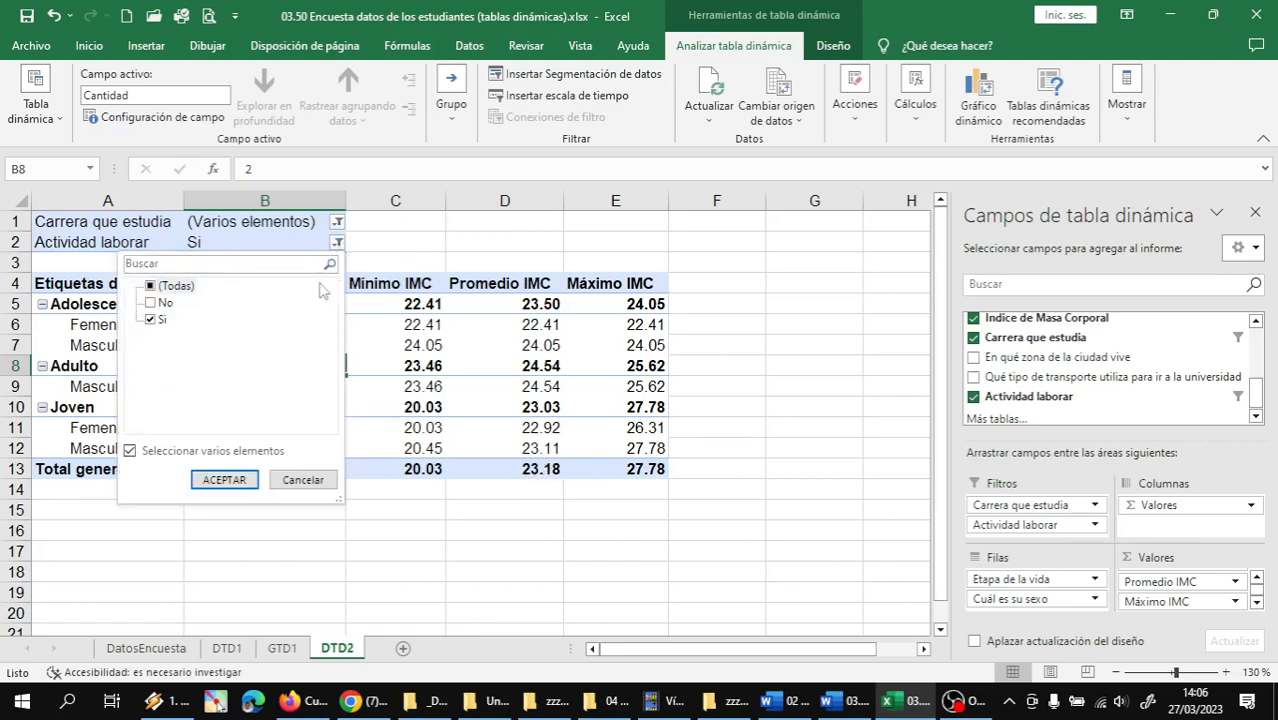
left_click(151, 303)
left_click(151, 319)
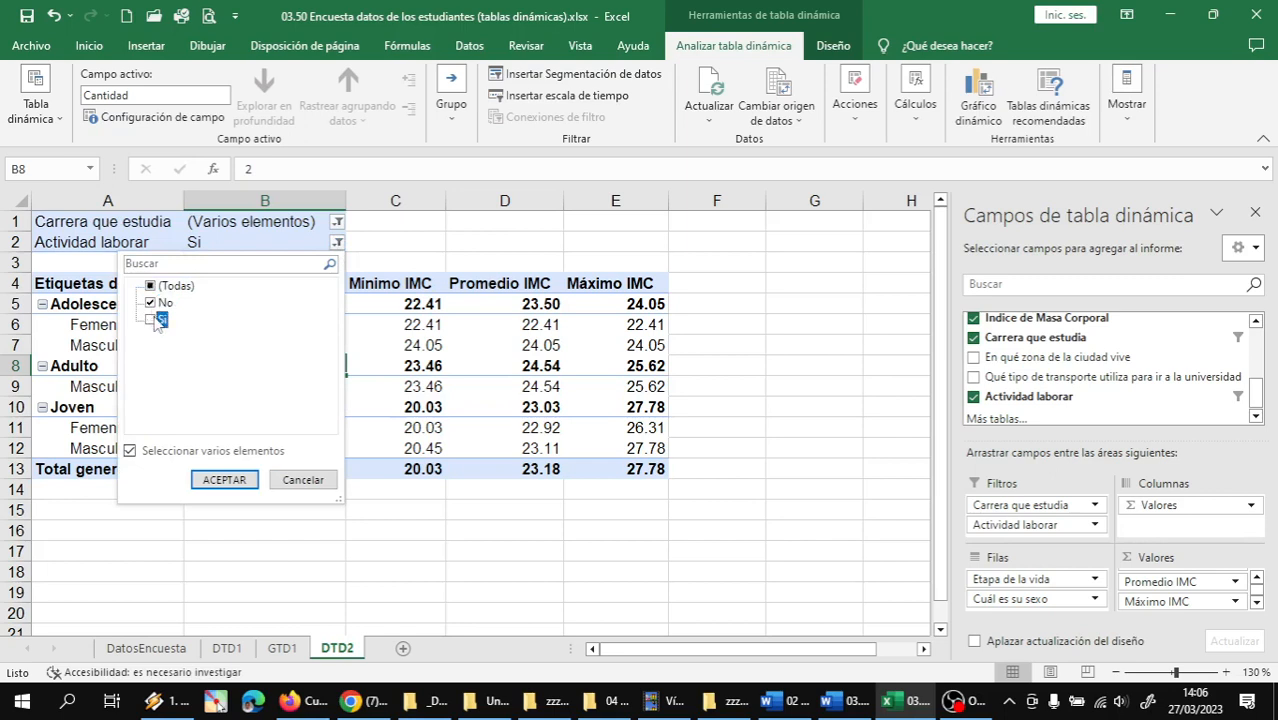
left_click(249, 479)
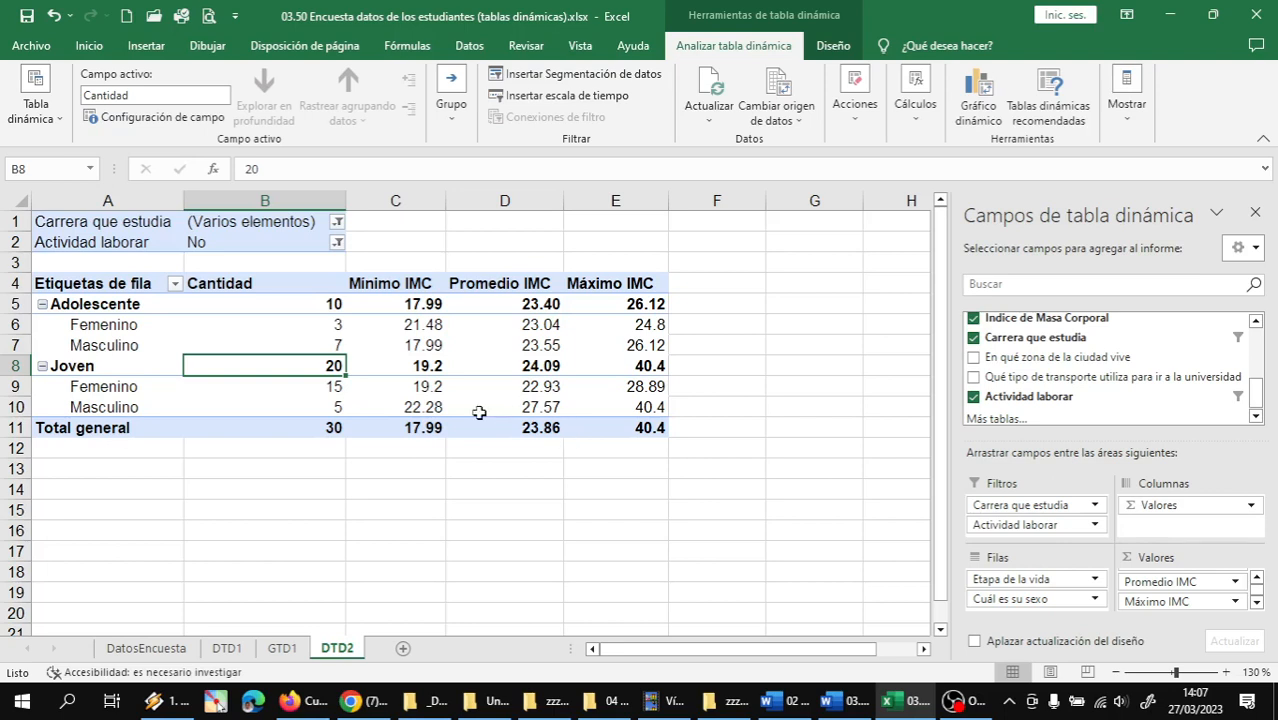
- Add the value Si to the Actividad laboral filter alongside No, covering all students
left_click(337, 242)
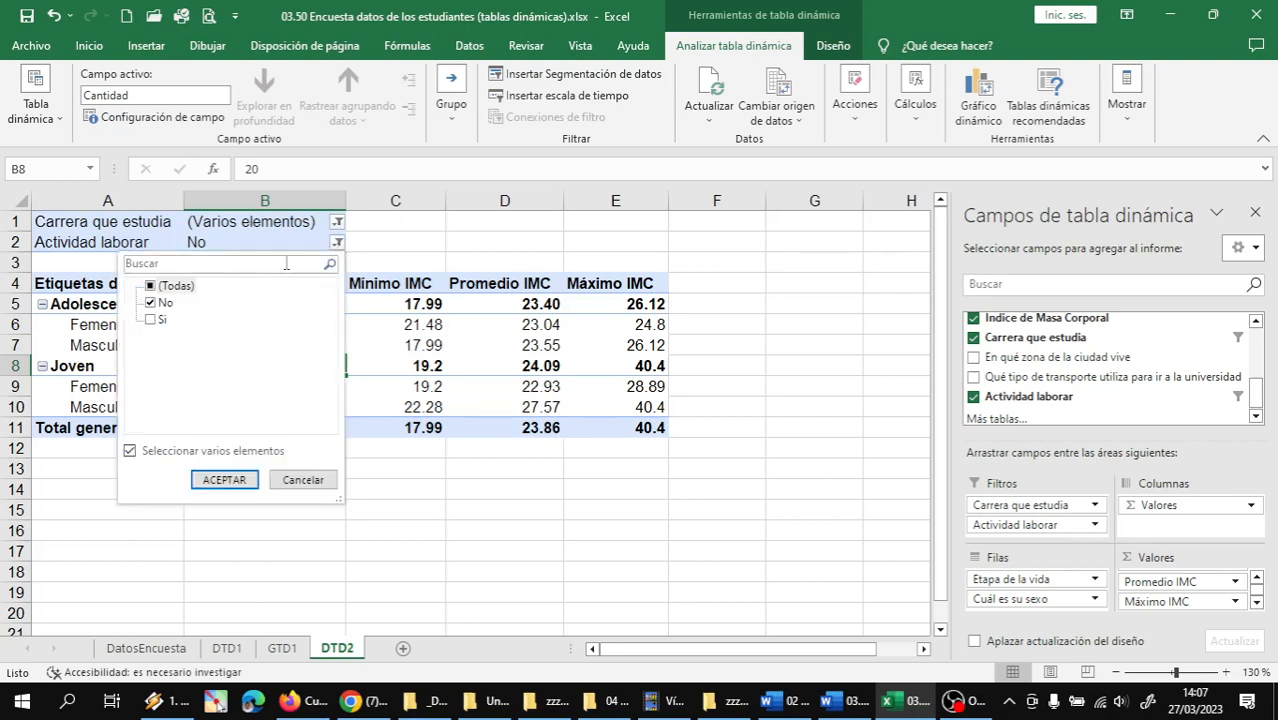
left_click(152, 319)
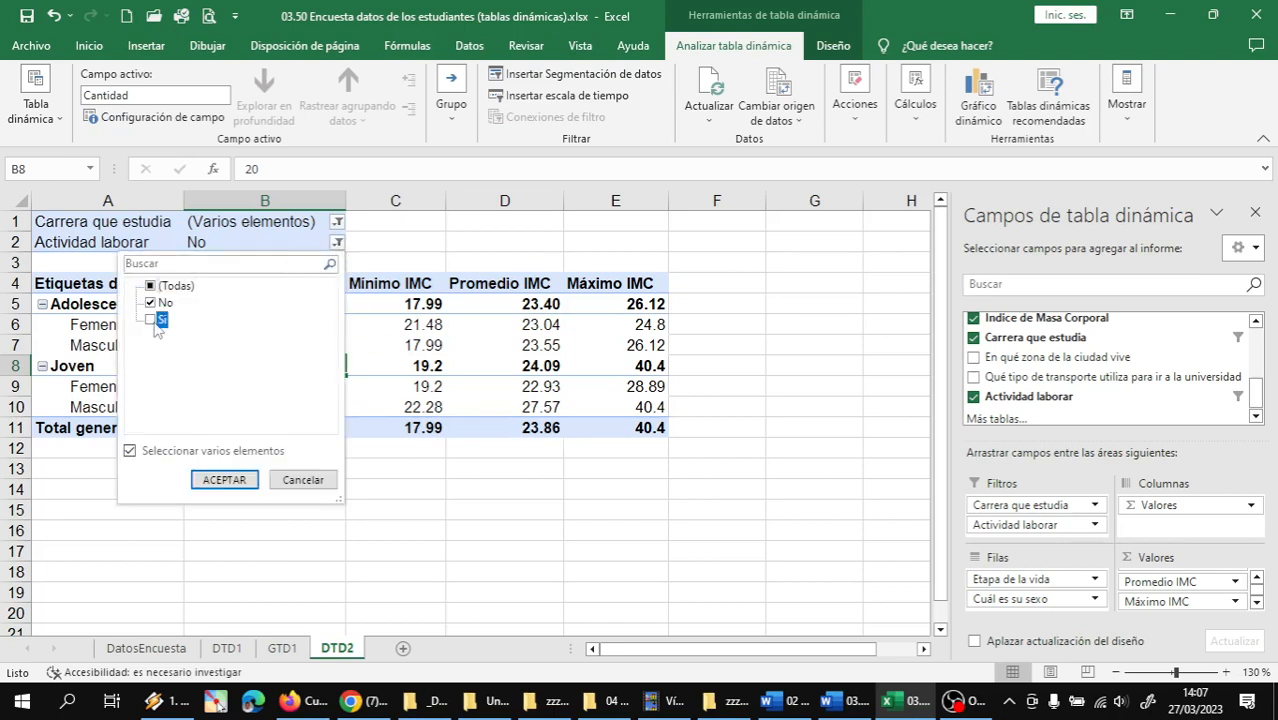
left_click(223, 480)
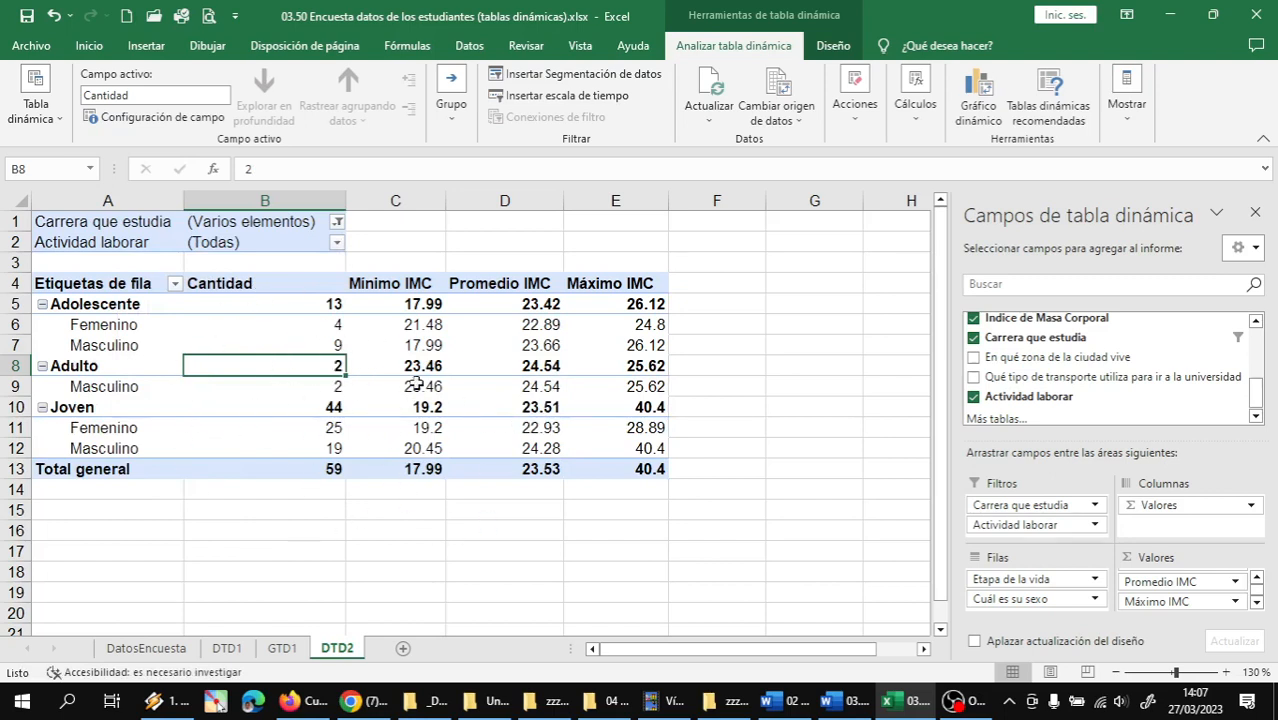
left_click(282, 325)
left_click(136, 326)
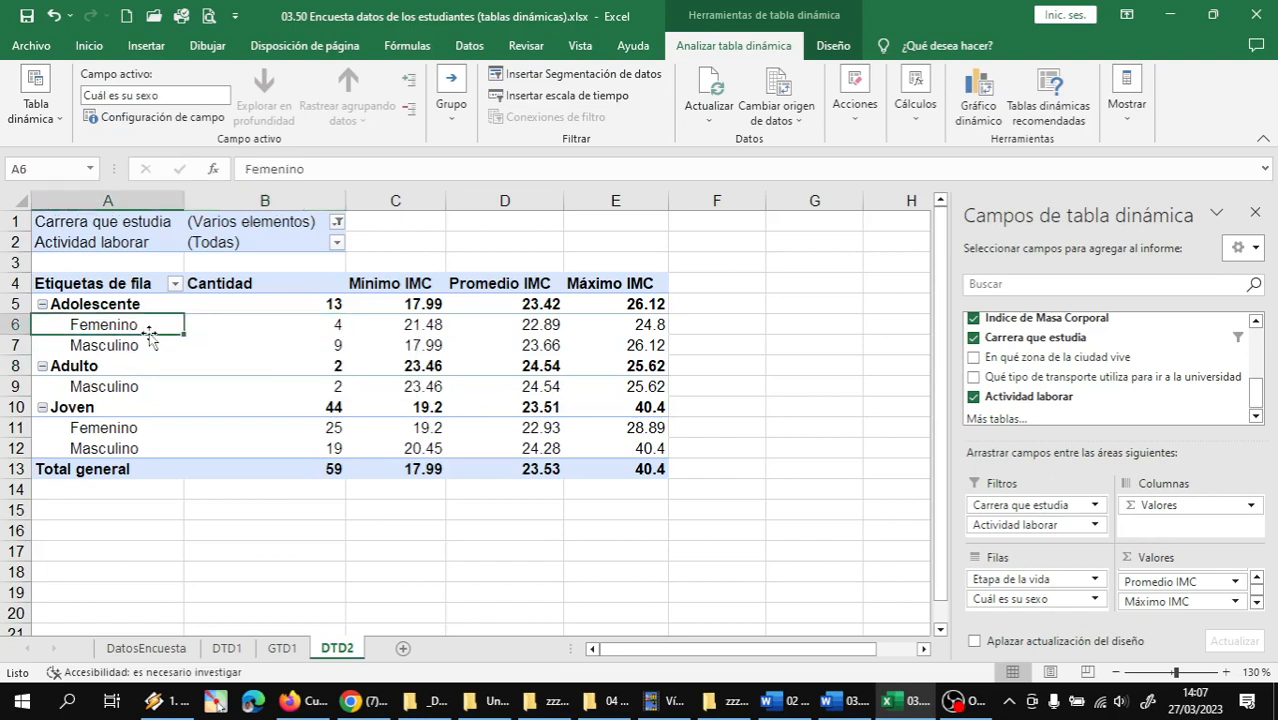
mouse_move(229, 371)
left_click(110, 304)
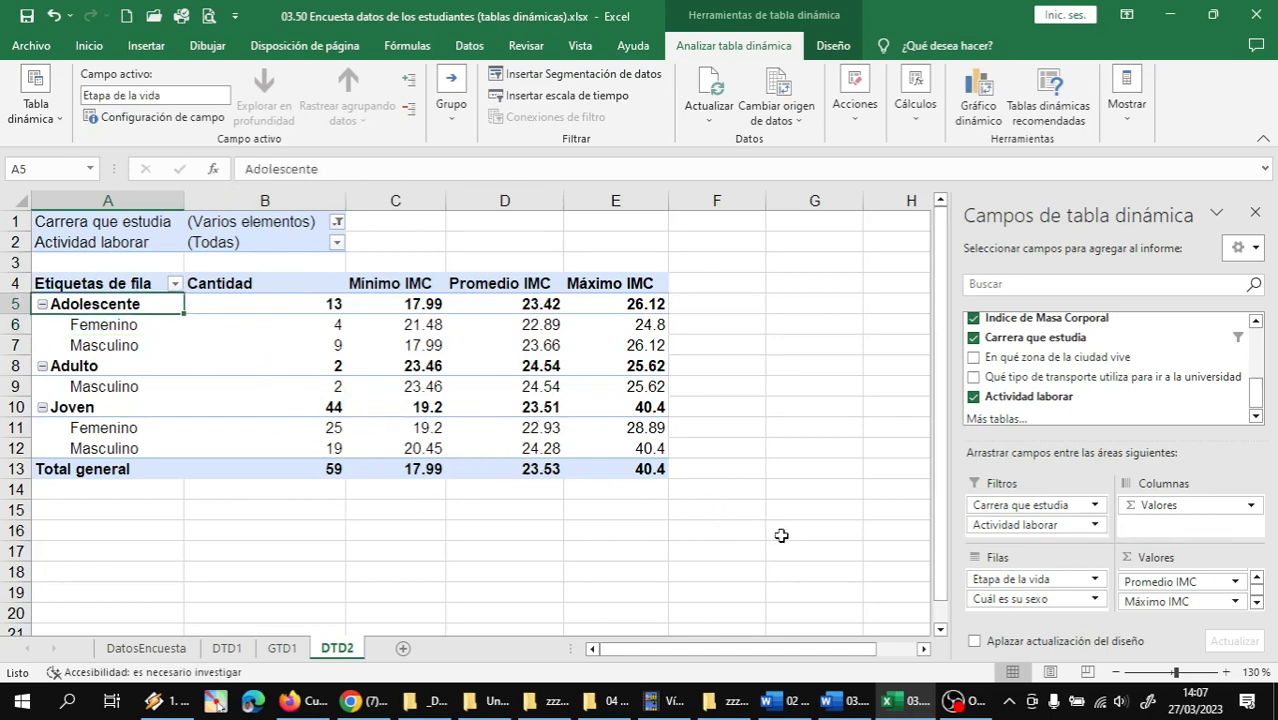
mouse_move(968, 708)
left_click(1190, 521)
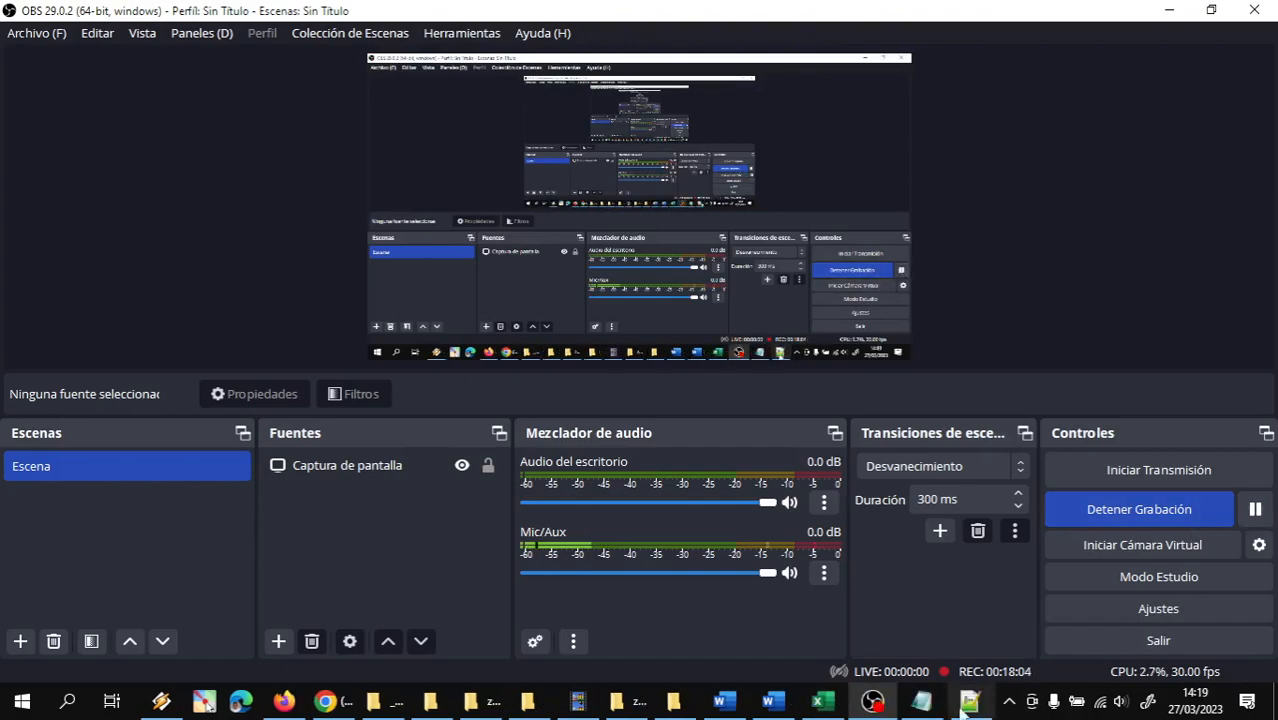
left_click(822, 701)
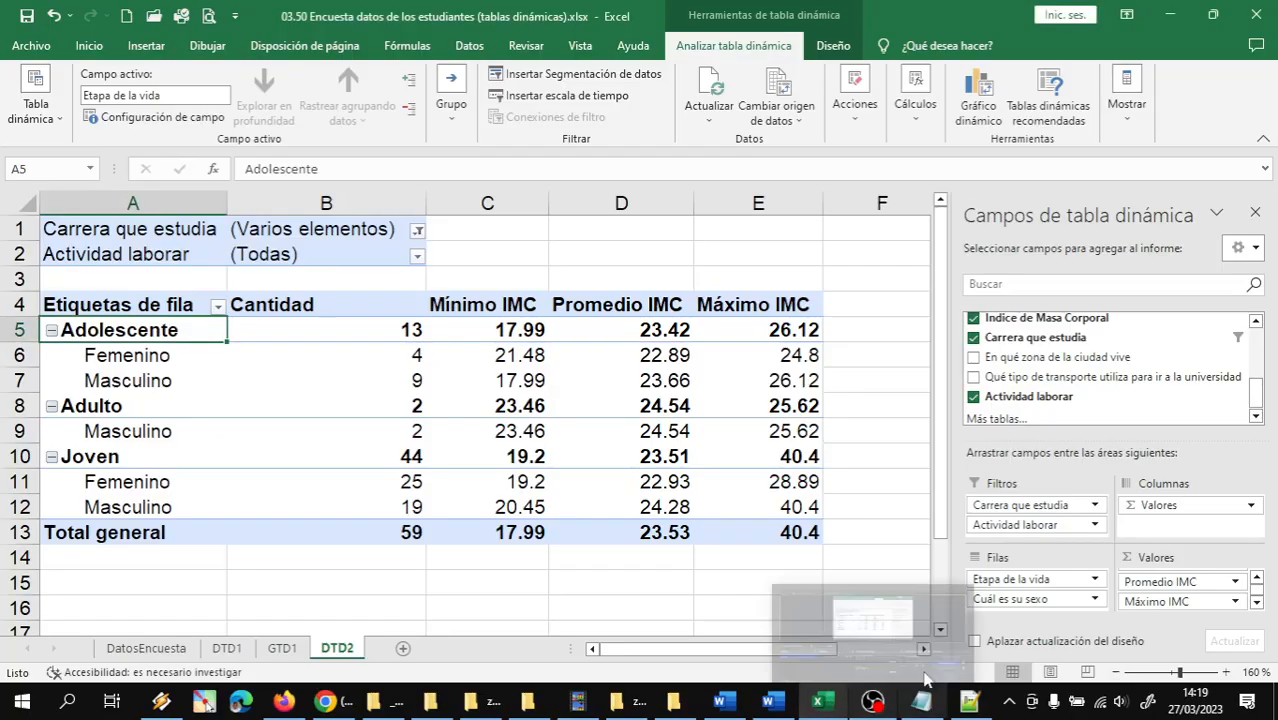
left_click(295, 372)
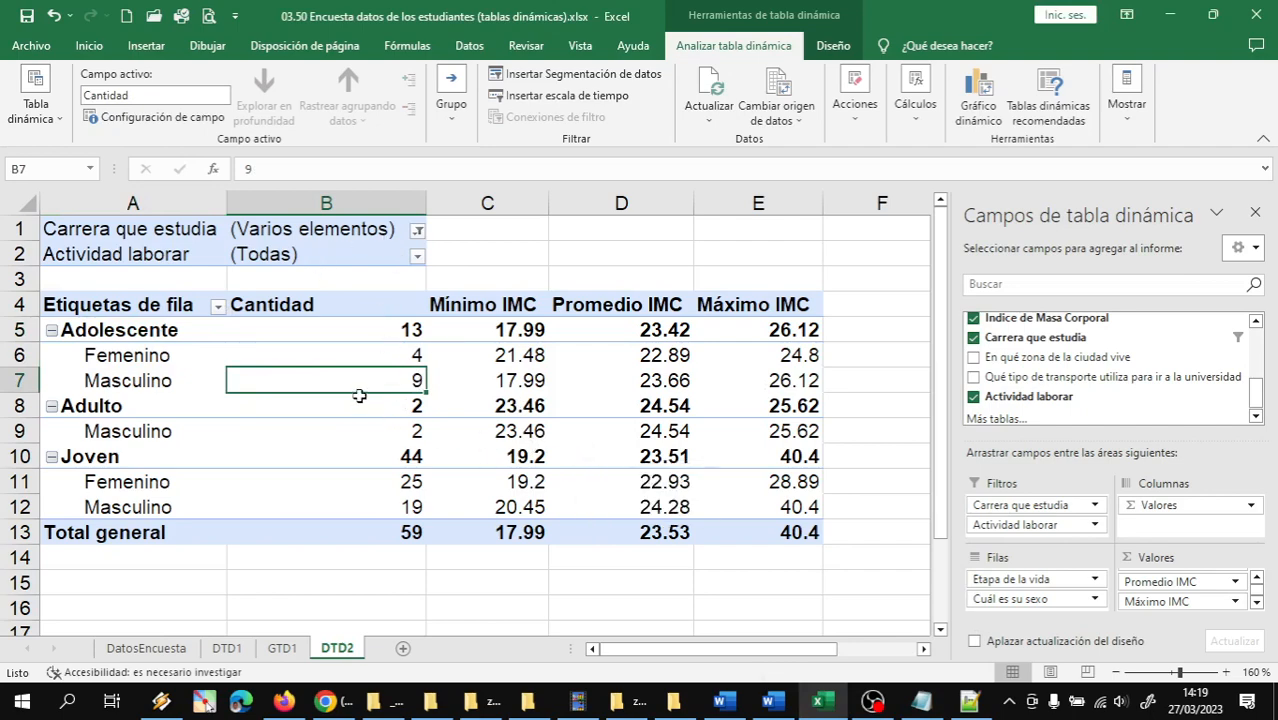
- Insert a clustered column (Columnas agrupadas) pivot chart based on the DTD2 pivot table
left_click(117, 330)
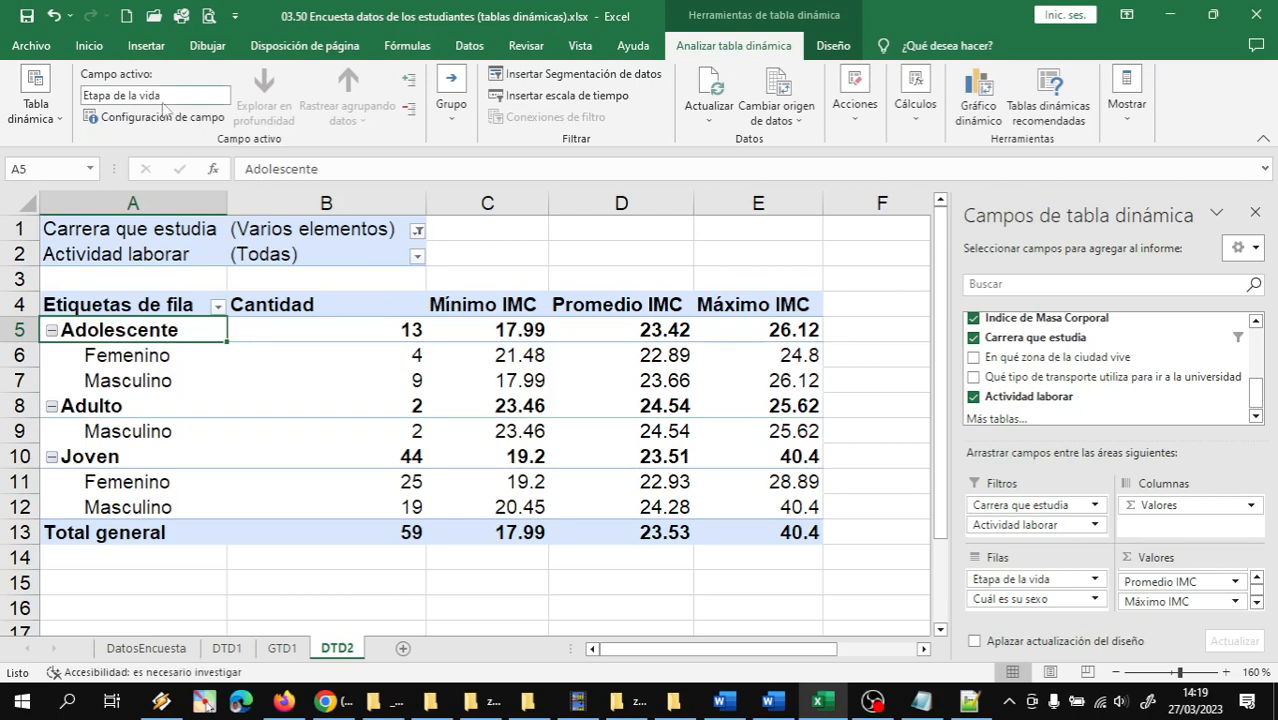
left_click(147, 47)
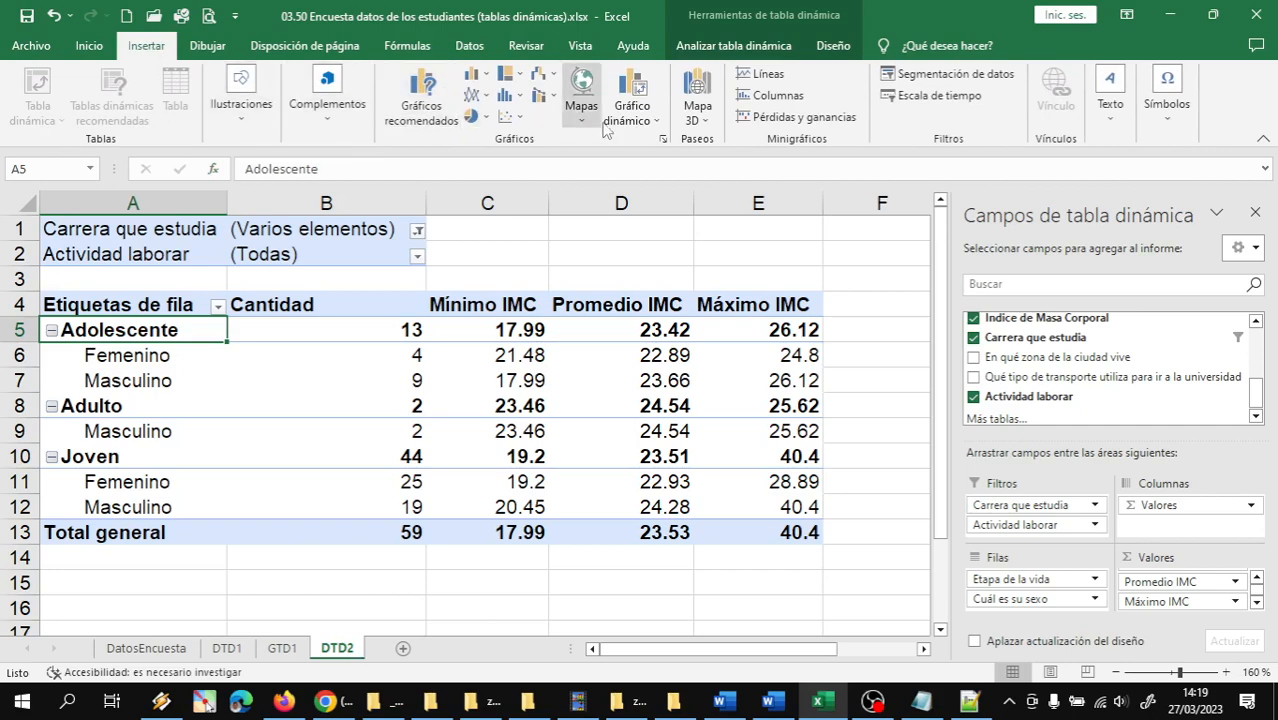
left_click(625, 88)
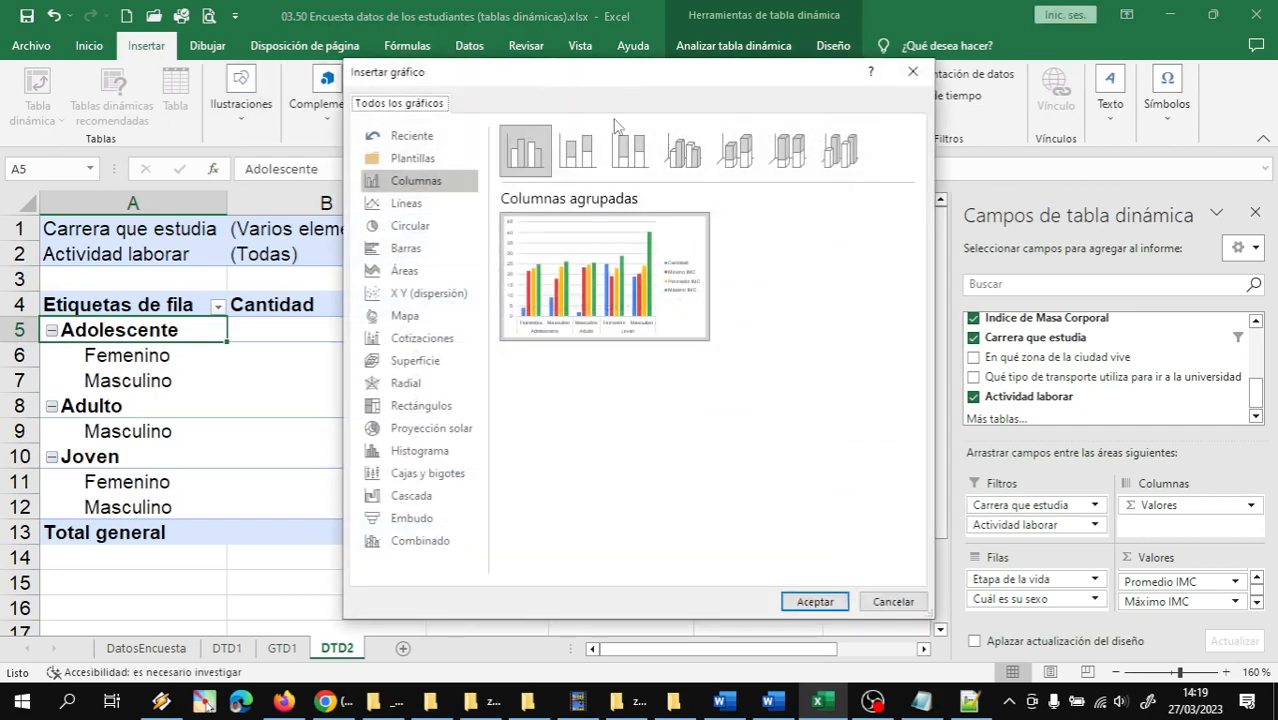
left_click(576, 160)
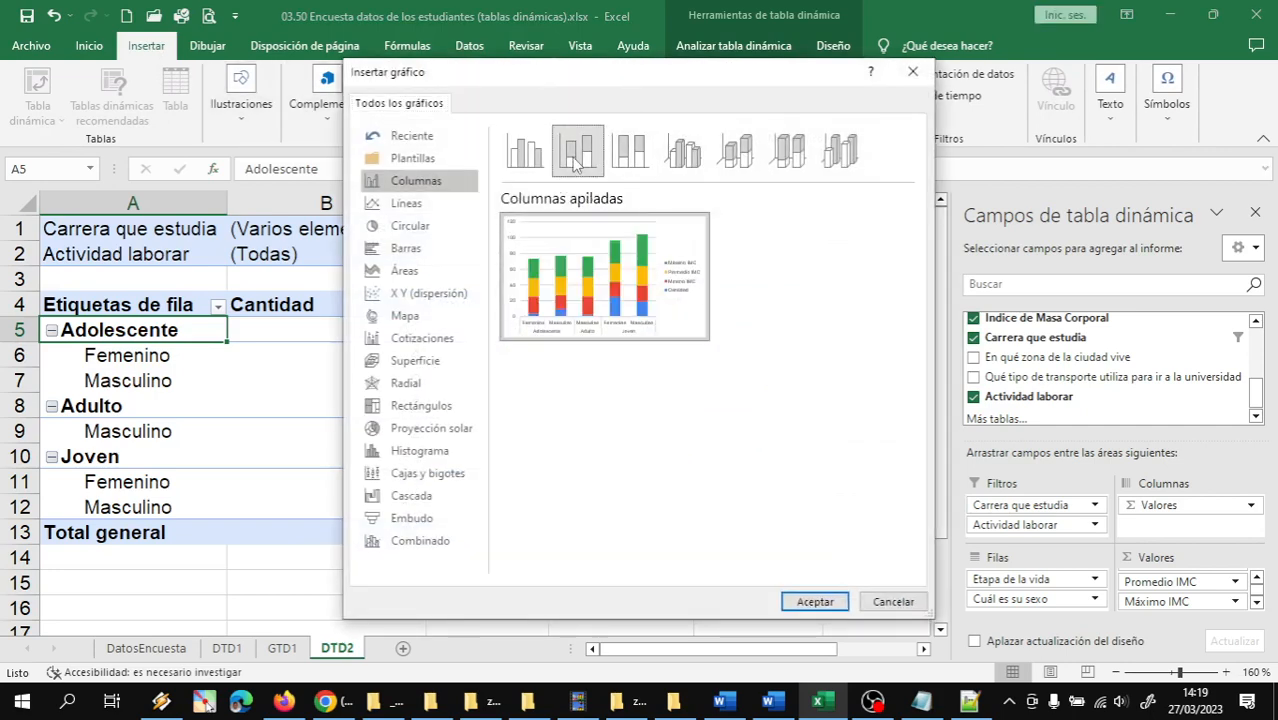
left_click(624, 156)
left_click(532, 156)
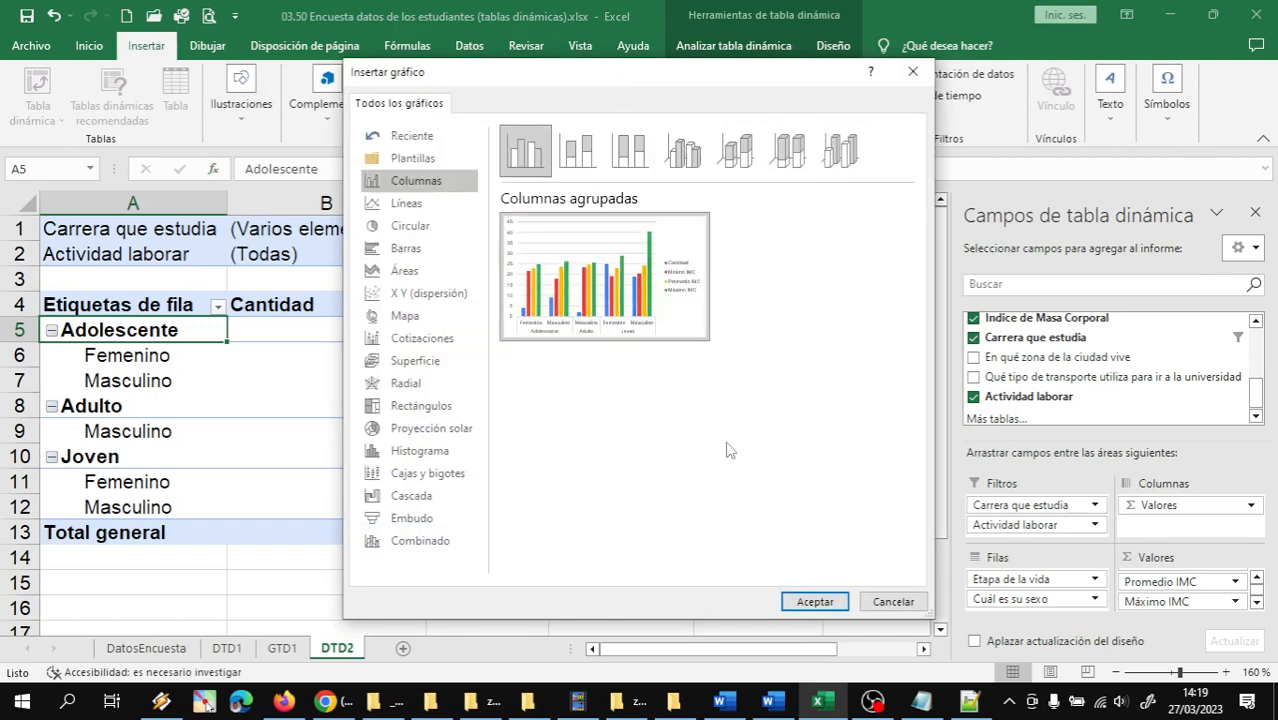
left_click(800, 601)
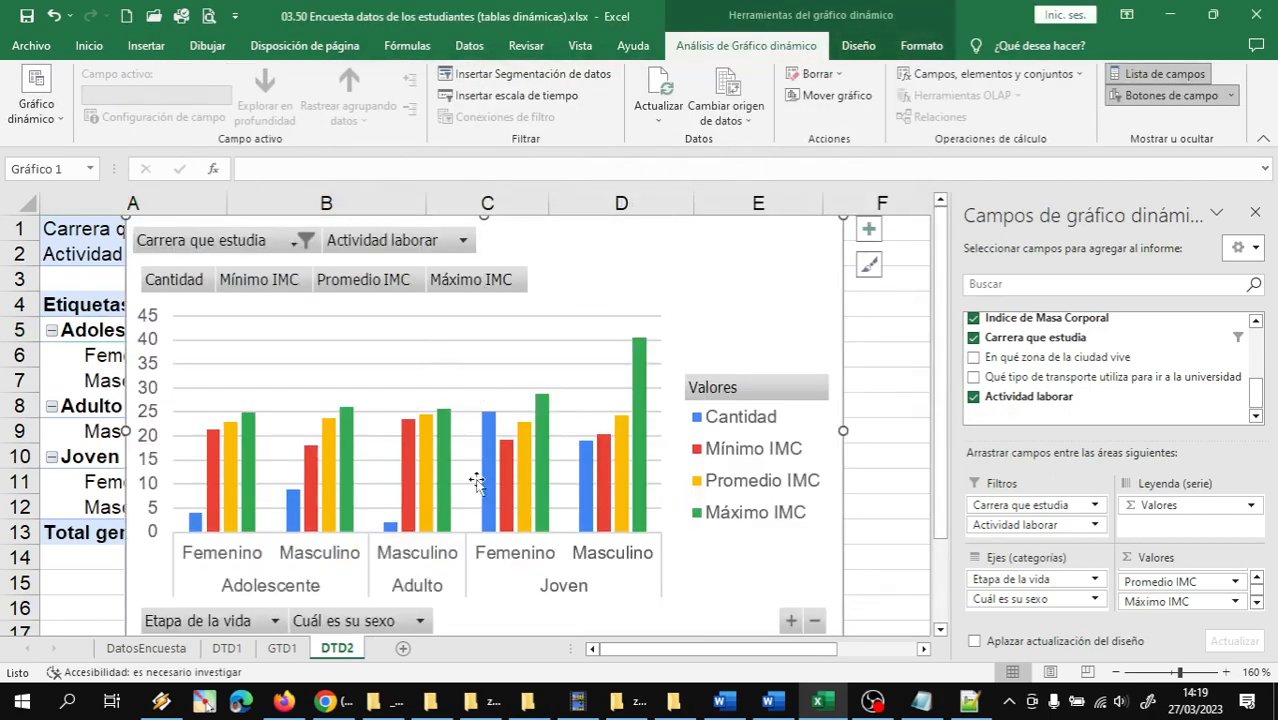
- Place the pivot chart below the pivot table, starting at row 15, and enlarge it to nearly the table's width, down to about row 37
scroll(767, 478, "down", 1)
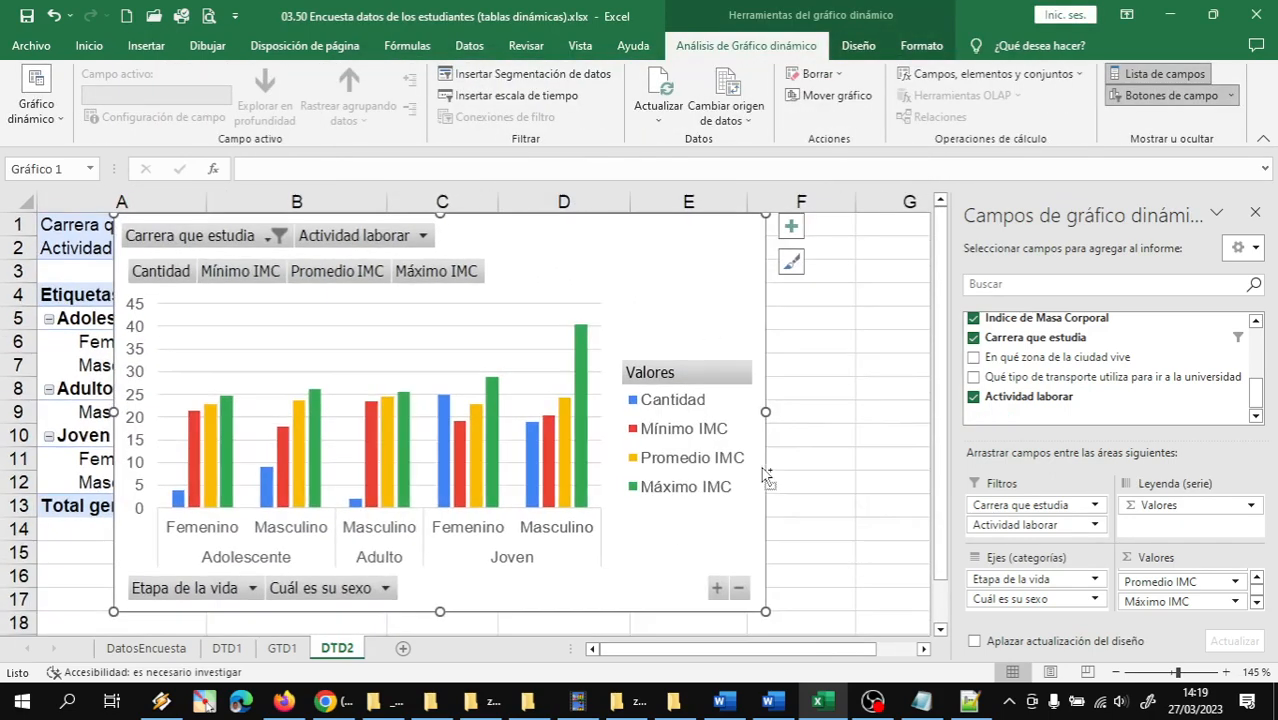
scroll(767, 478, "down", 1)
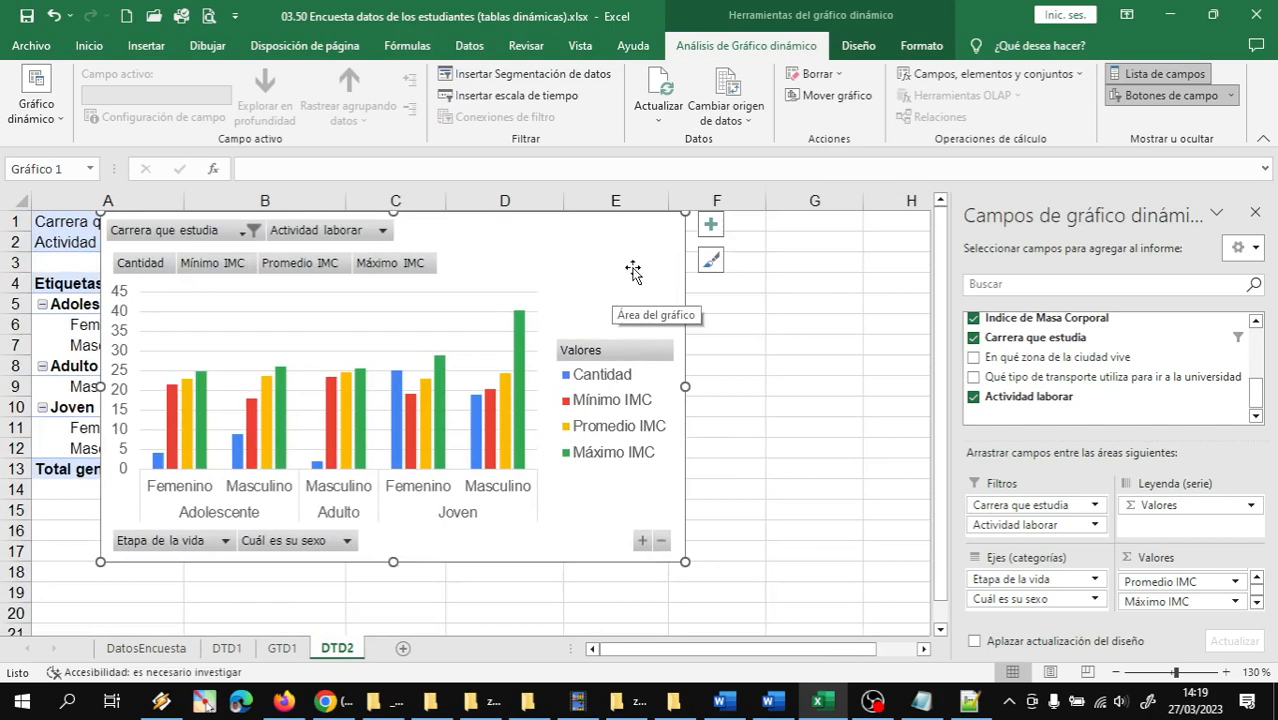
left_click_drag(633, 271, 551, 556)
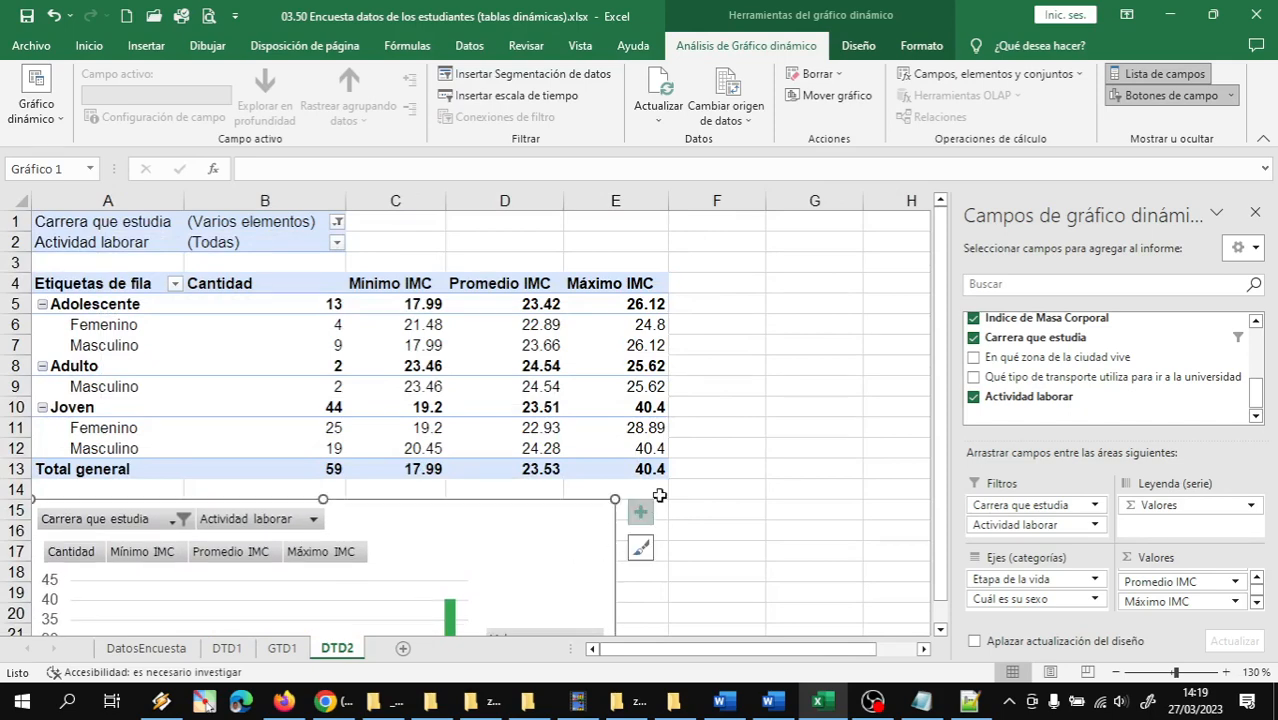
scroll(719, 459, "down", 3)
scroll(733, 432, "down", 2)
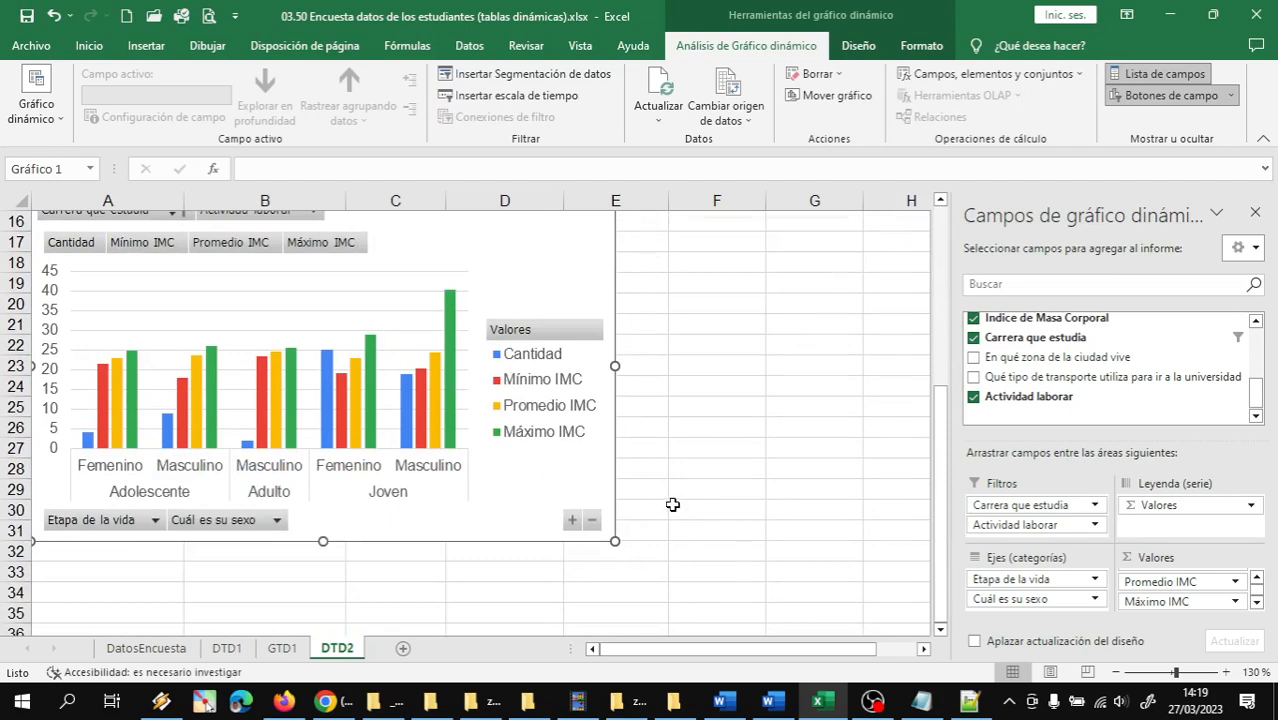
scroll(673, 505, "up", 1)
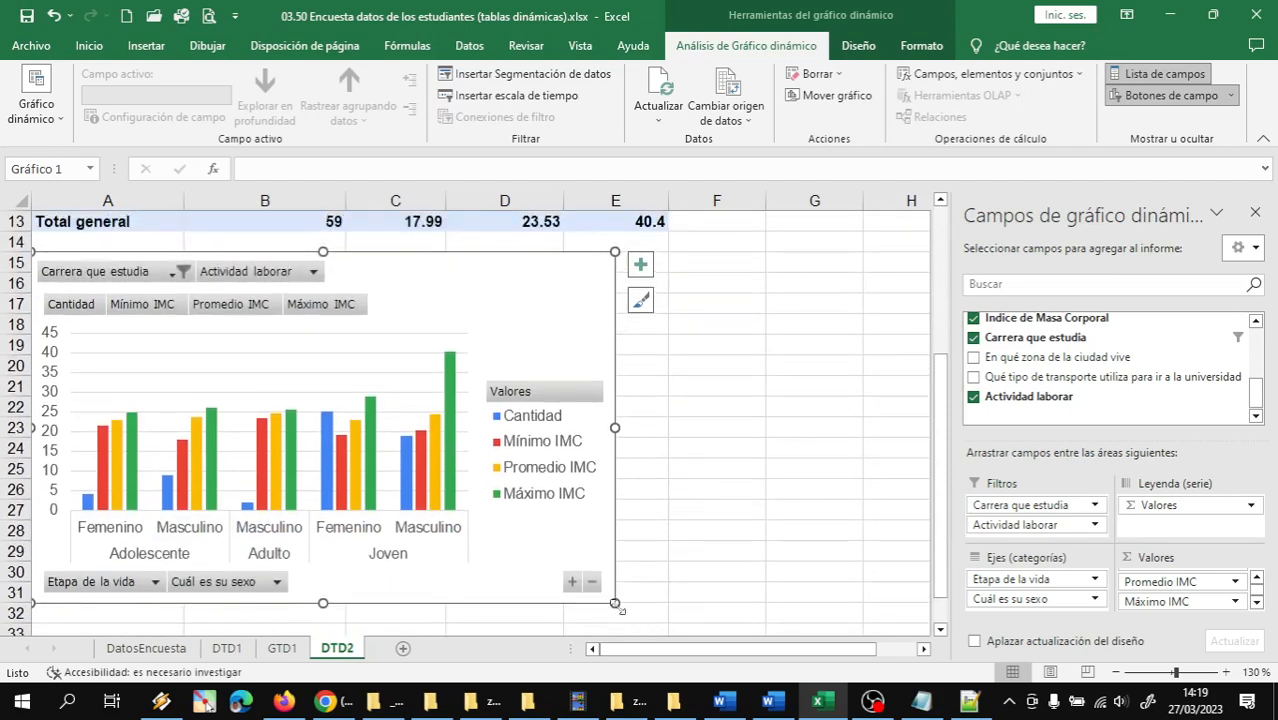
left_click_drag(614, 603, 659, 607)
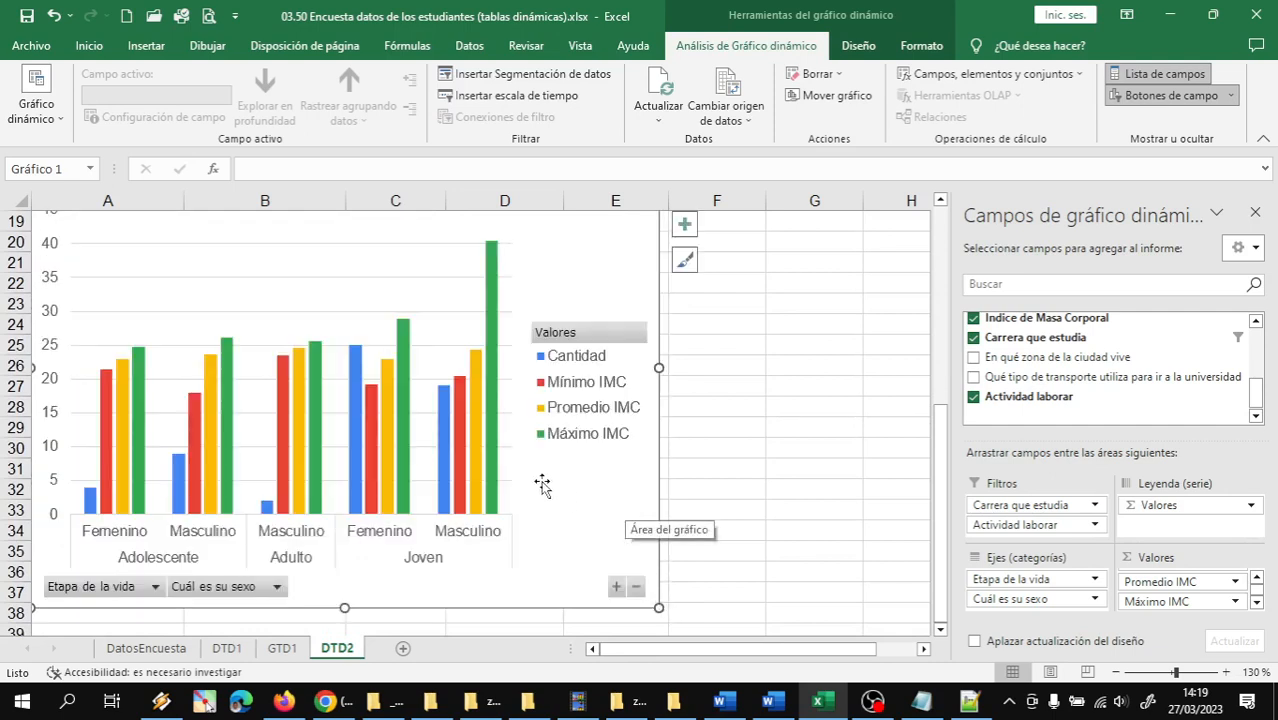
scroll(541, 484, "up", 3)
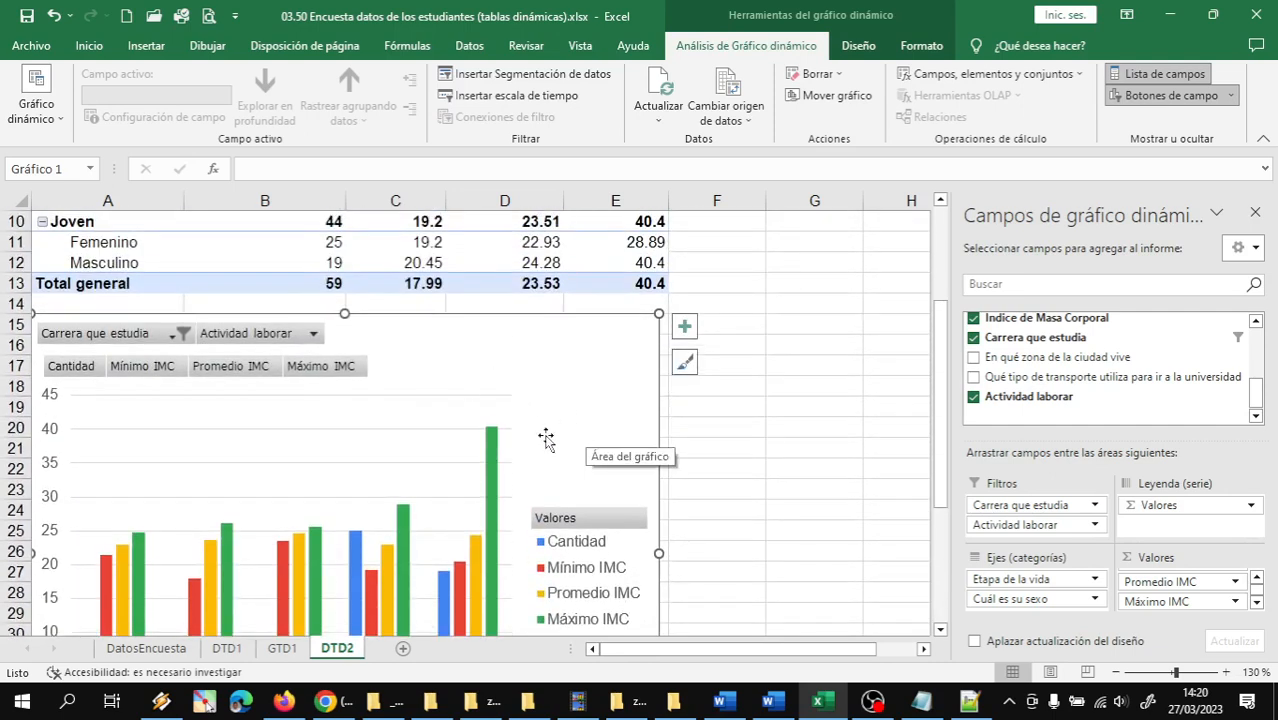
- Move the DTD2 pivot chart to a new chart sheet named GTD2
left_click(546, 283)
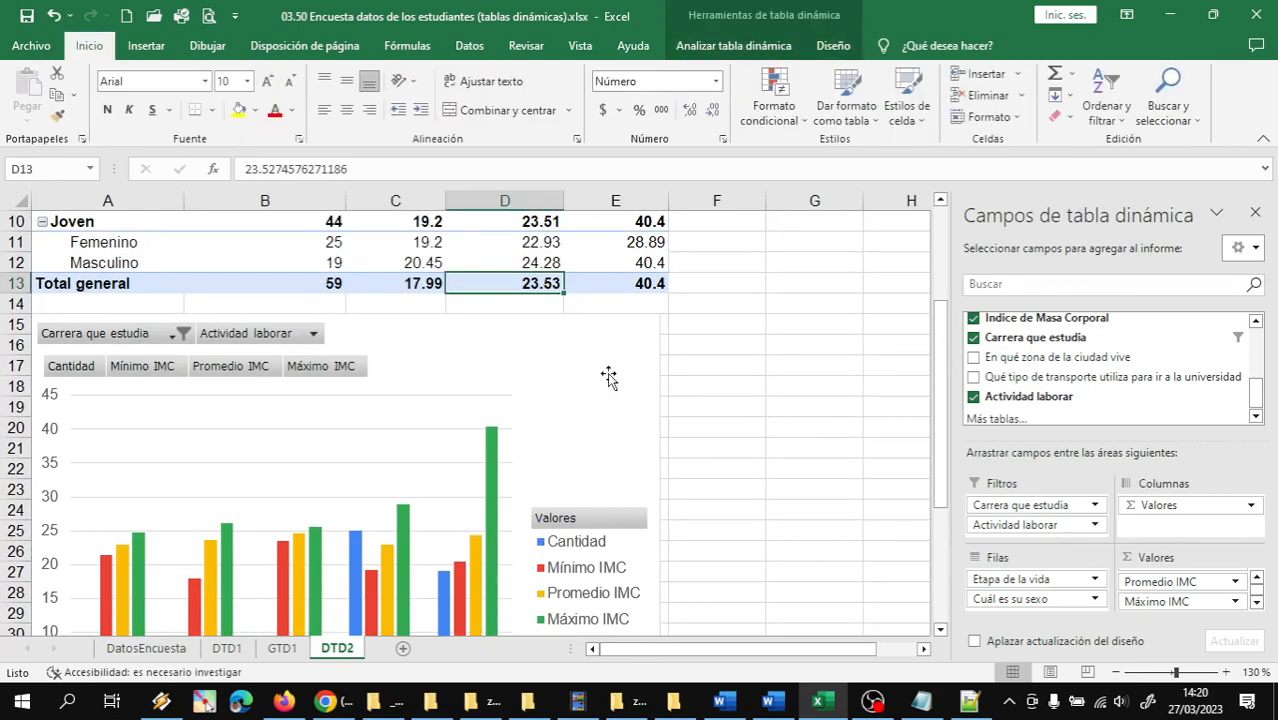
left_click(587, 352)
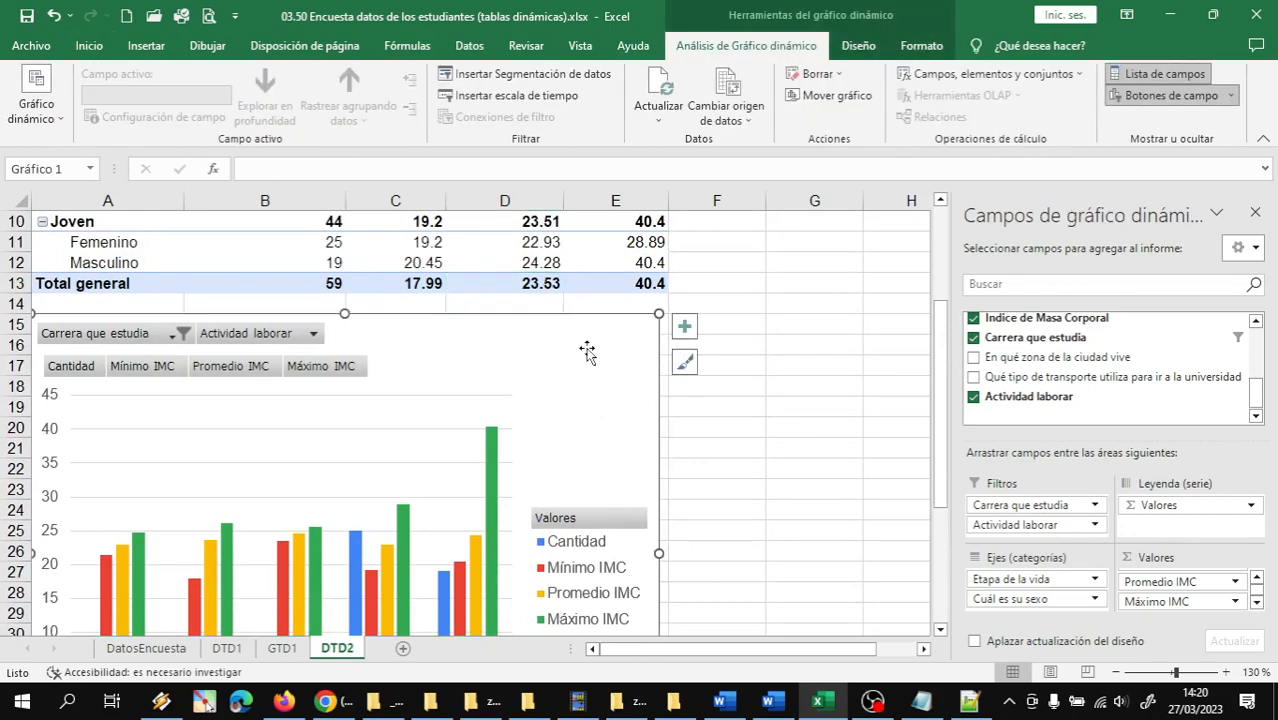
right_click(587, 348)
right_click(551, 354)
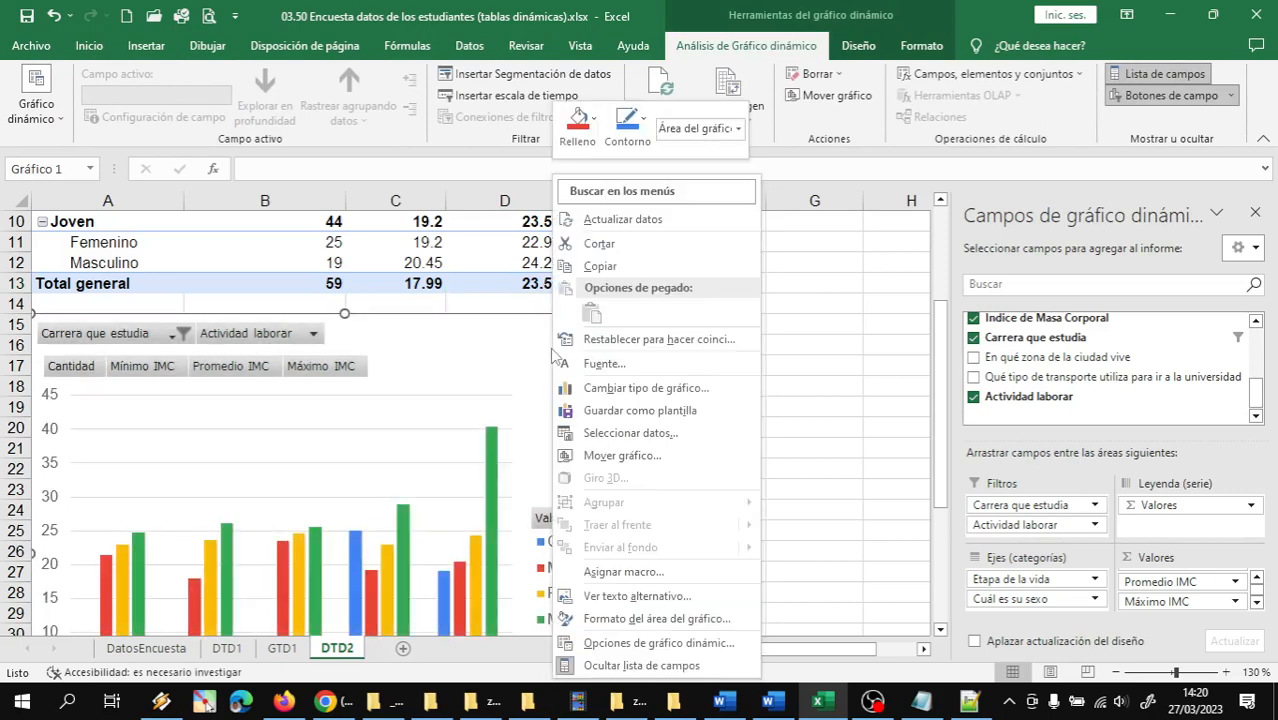
left_click(612, 457)
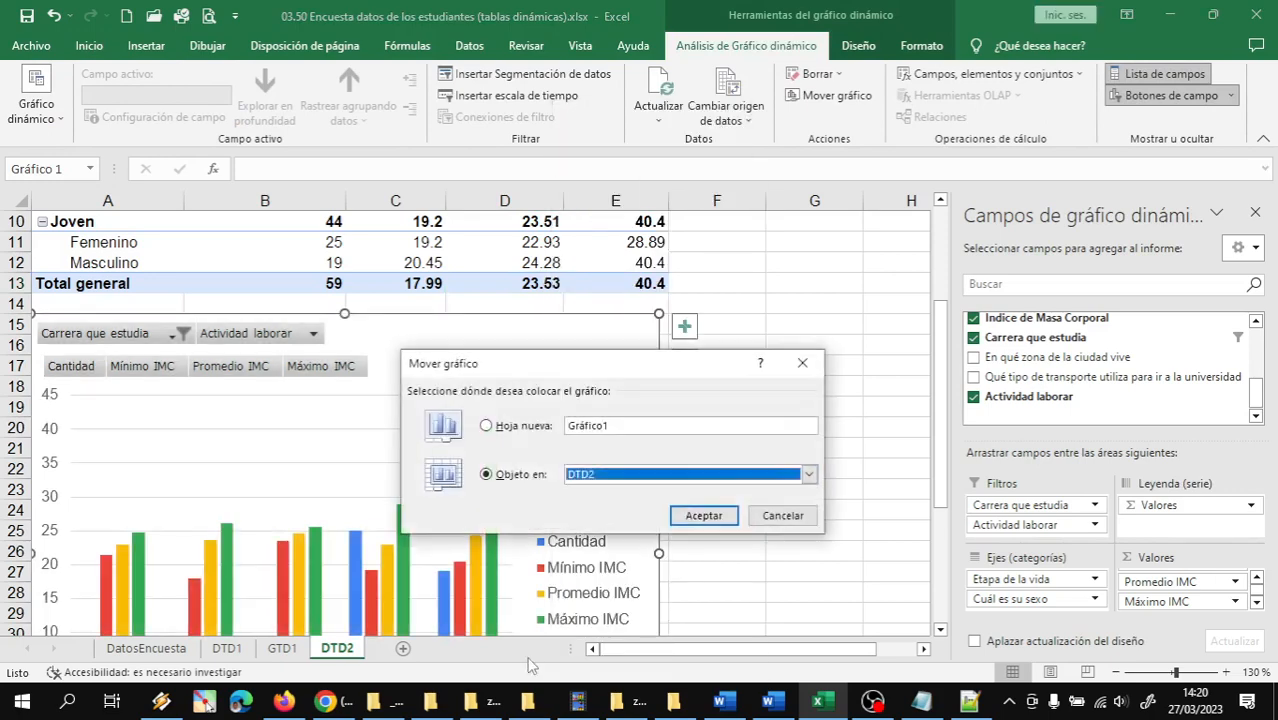
left_click(490, 427)
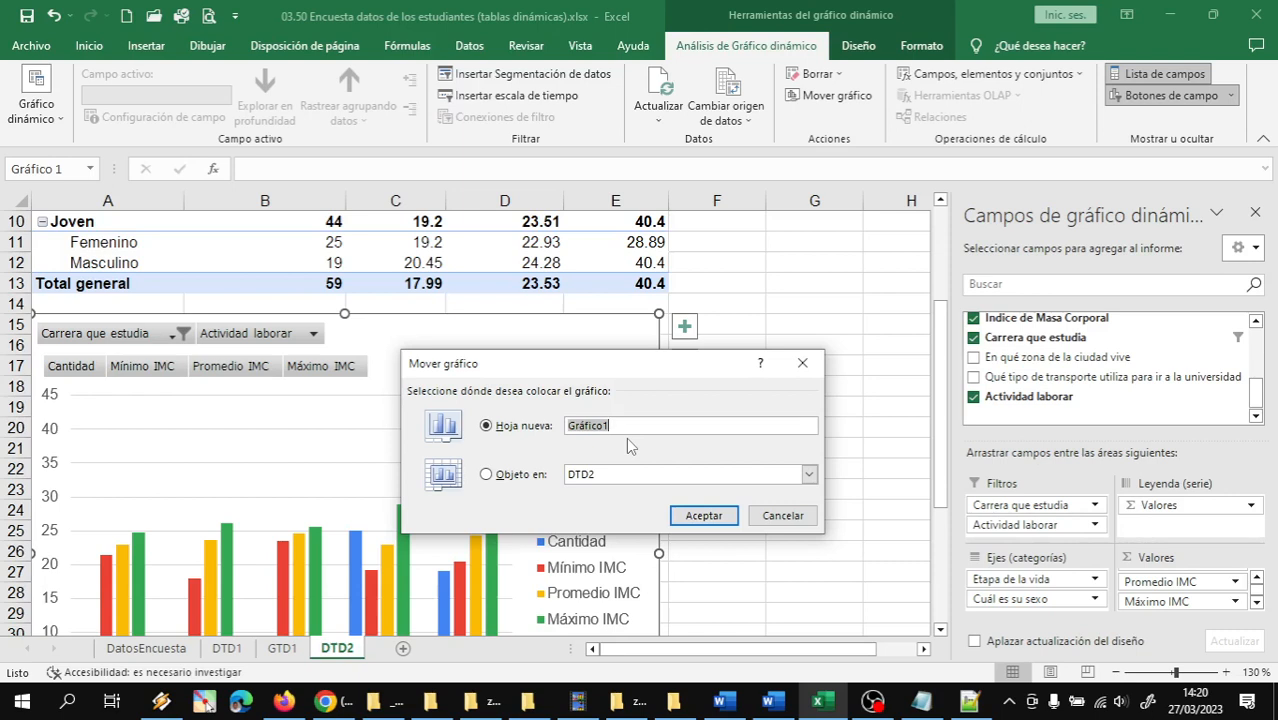
type("GTD2")
left_click(706, 515)
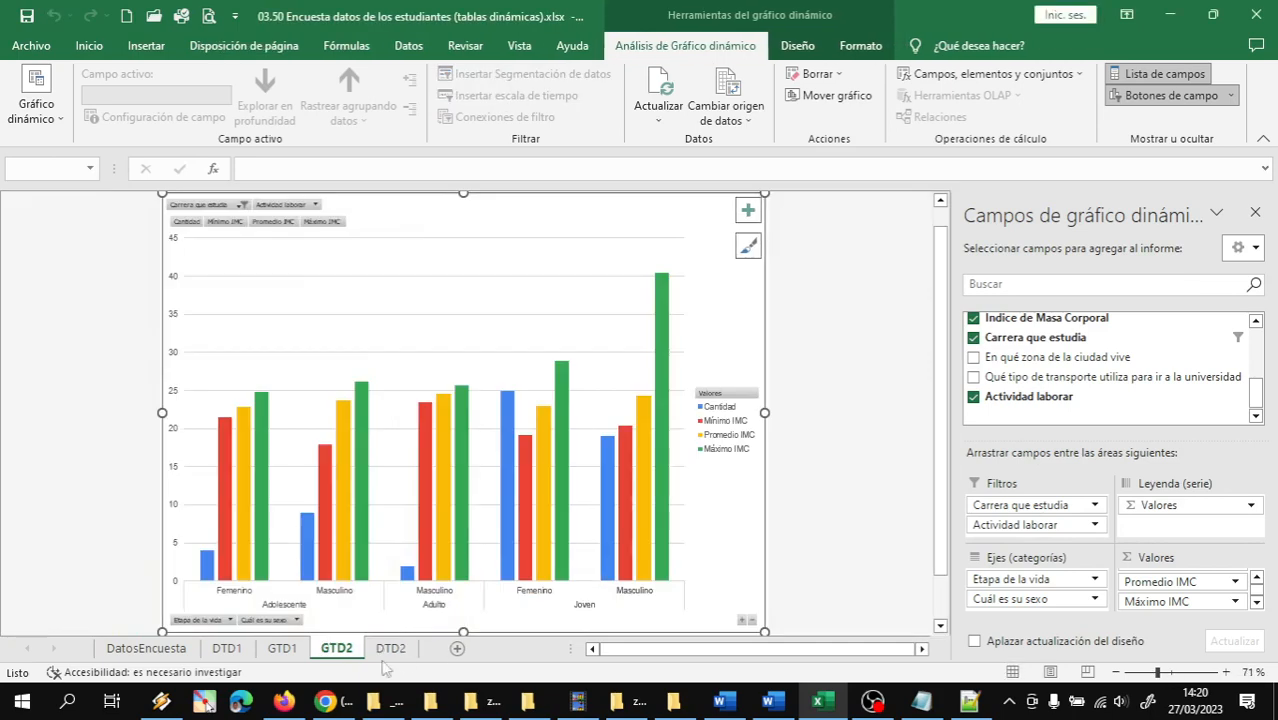
- Reorder the sheets so DTD2 comes before GTD2, and return to the GTD2 chart sheet
left_click_drag(390, 648, 333, 657)
scroll(374, 499, "up", 3)
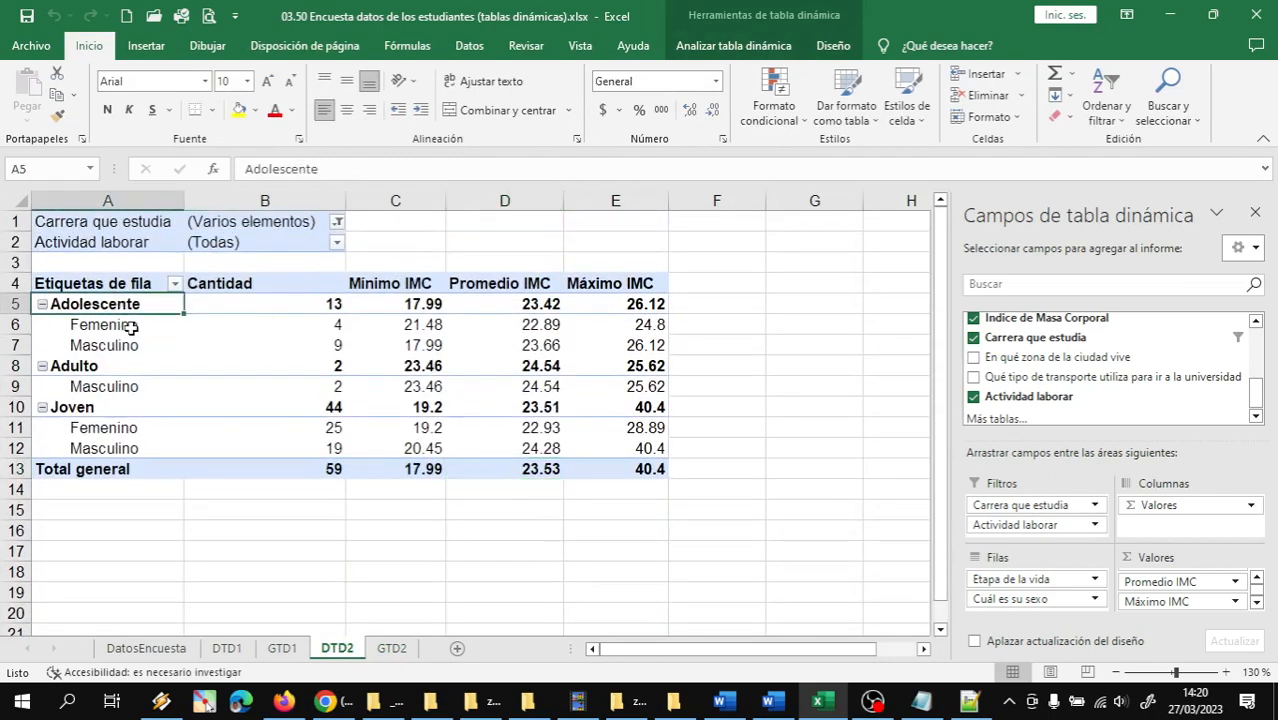
left_click(391, 648)
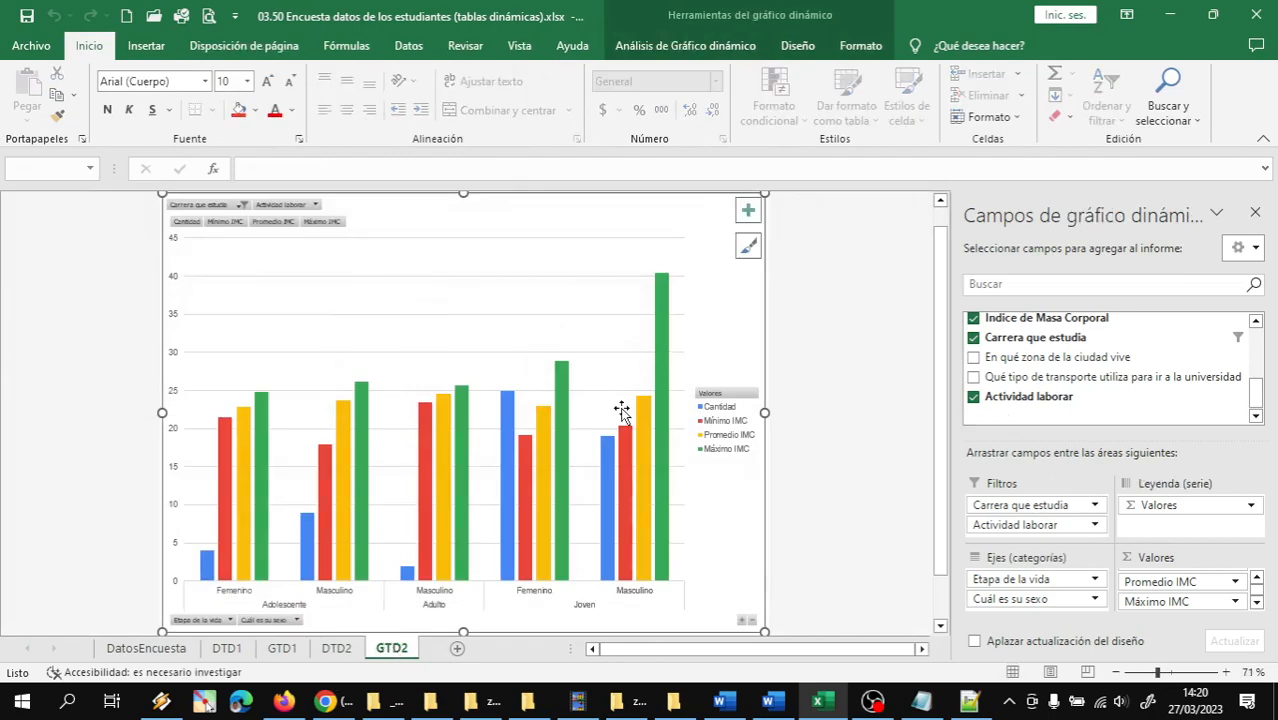
left_click(835, 455)
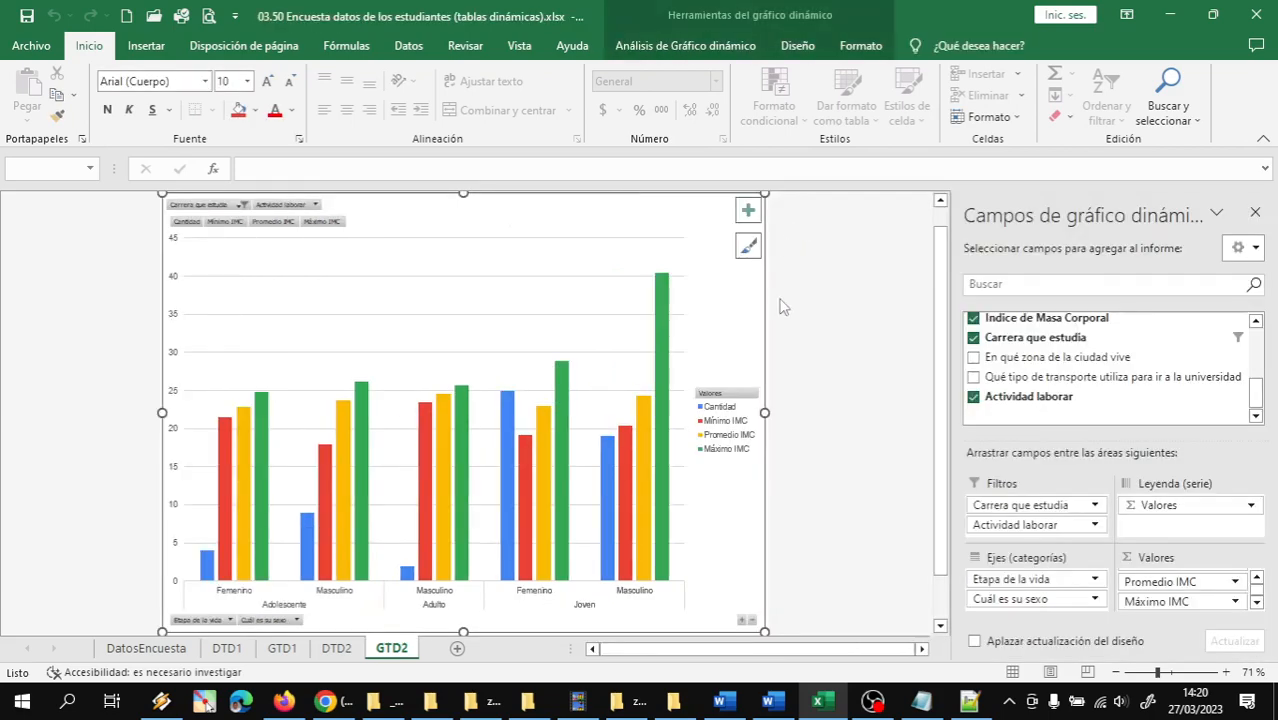
left_click(798, 222)
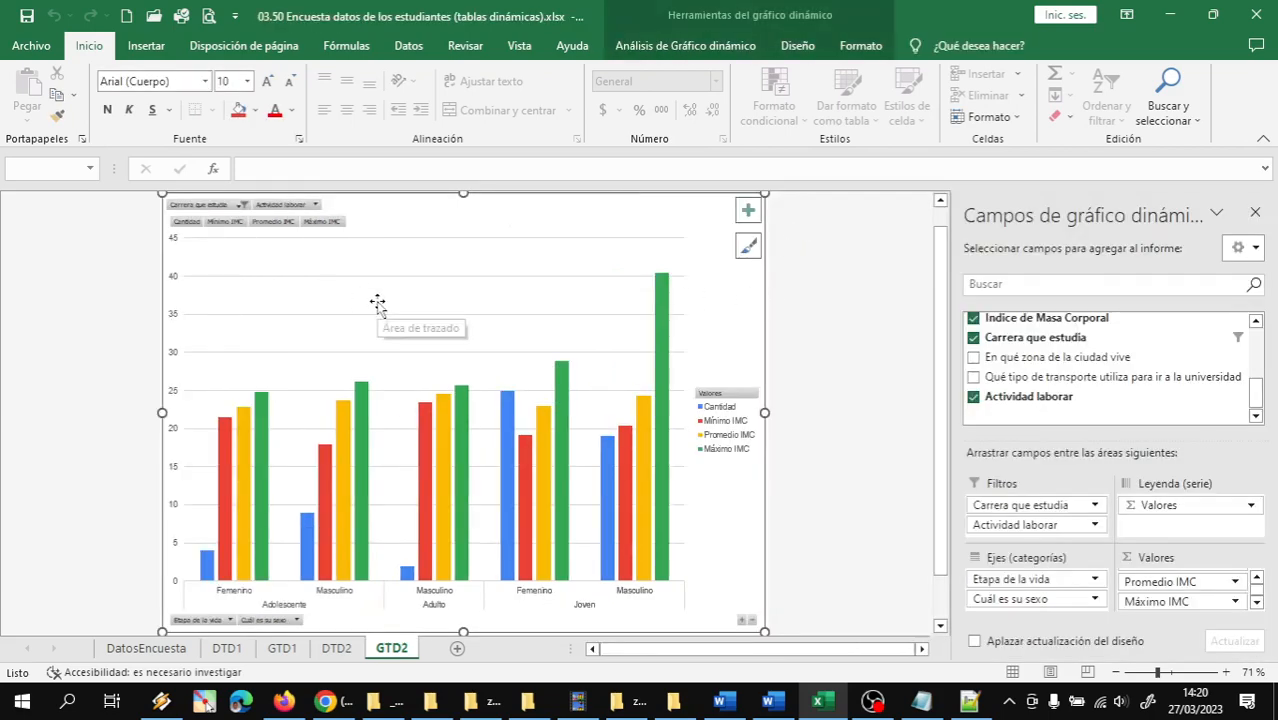
- Exclude Comercio Internacional from the Carrera que estudia filter on the GTD2 chart
left_click(242, 205)
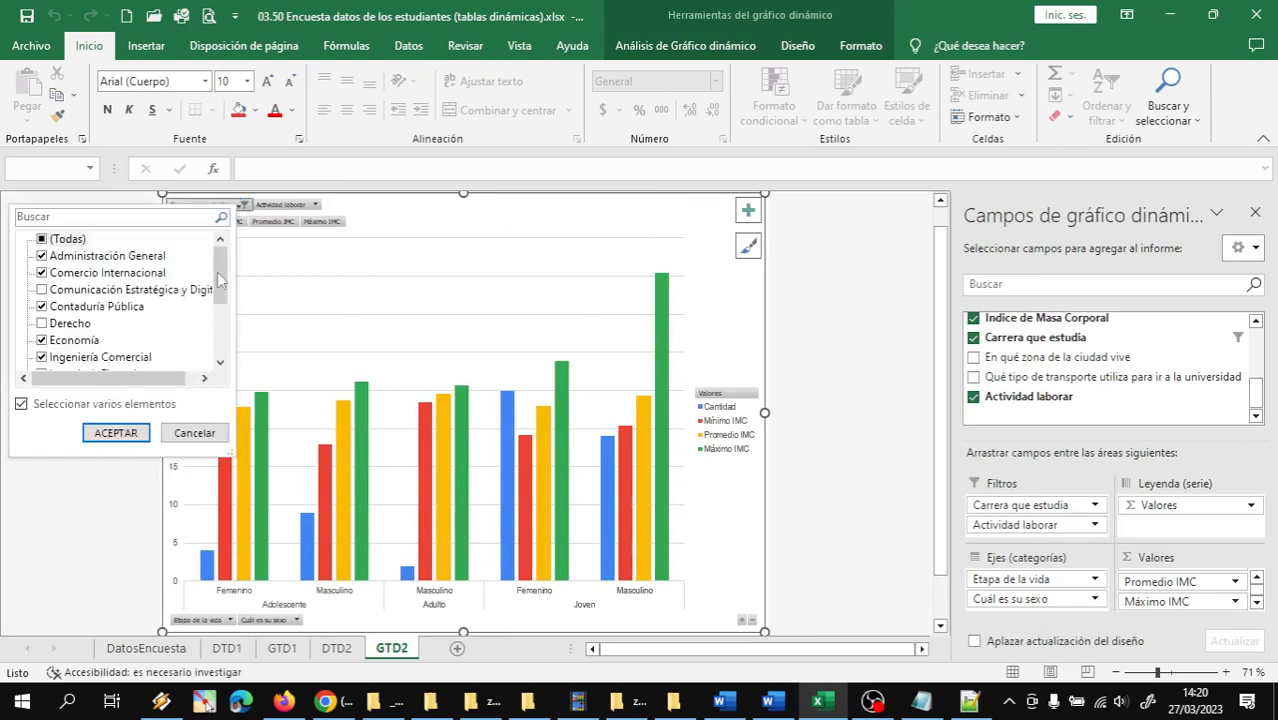
mouse_move(220, 279)
left_mouse_down()
mouse_move(222, 341)
mouse_move(225, 288)
left_mouse_up()
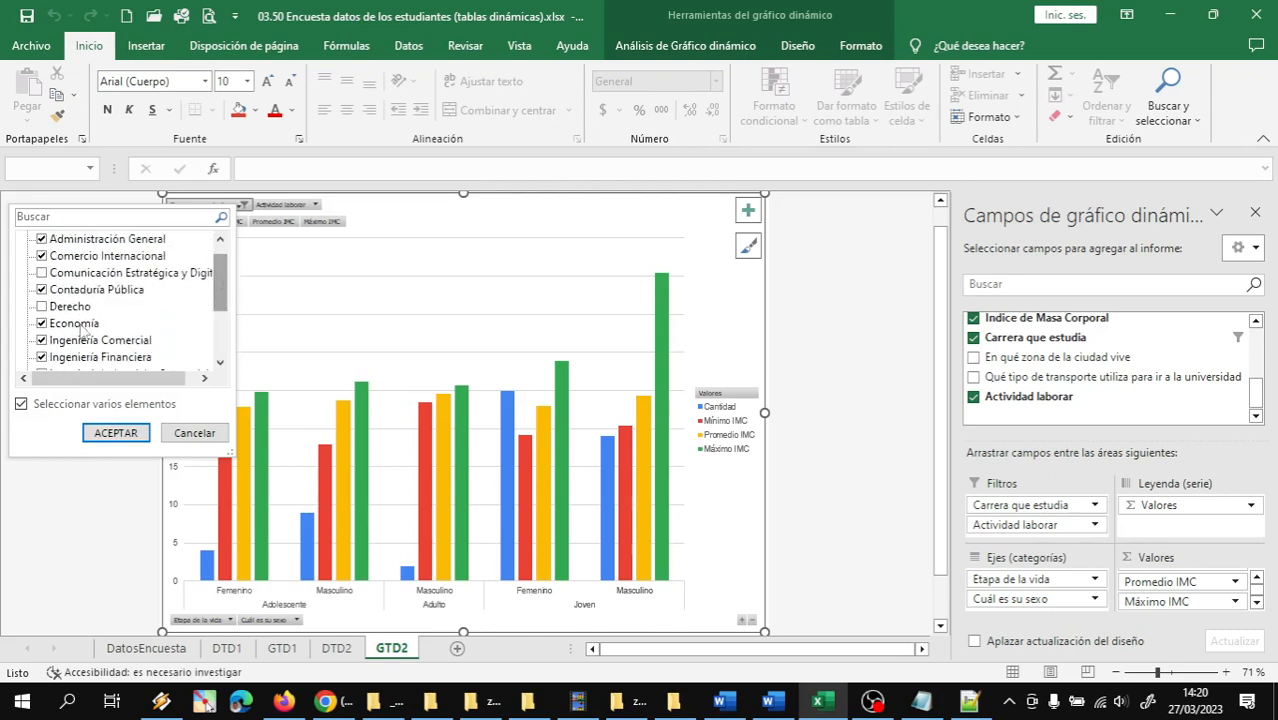
left_click(42, 257)
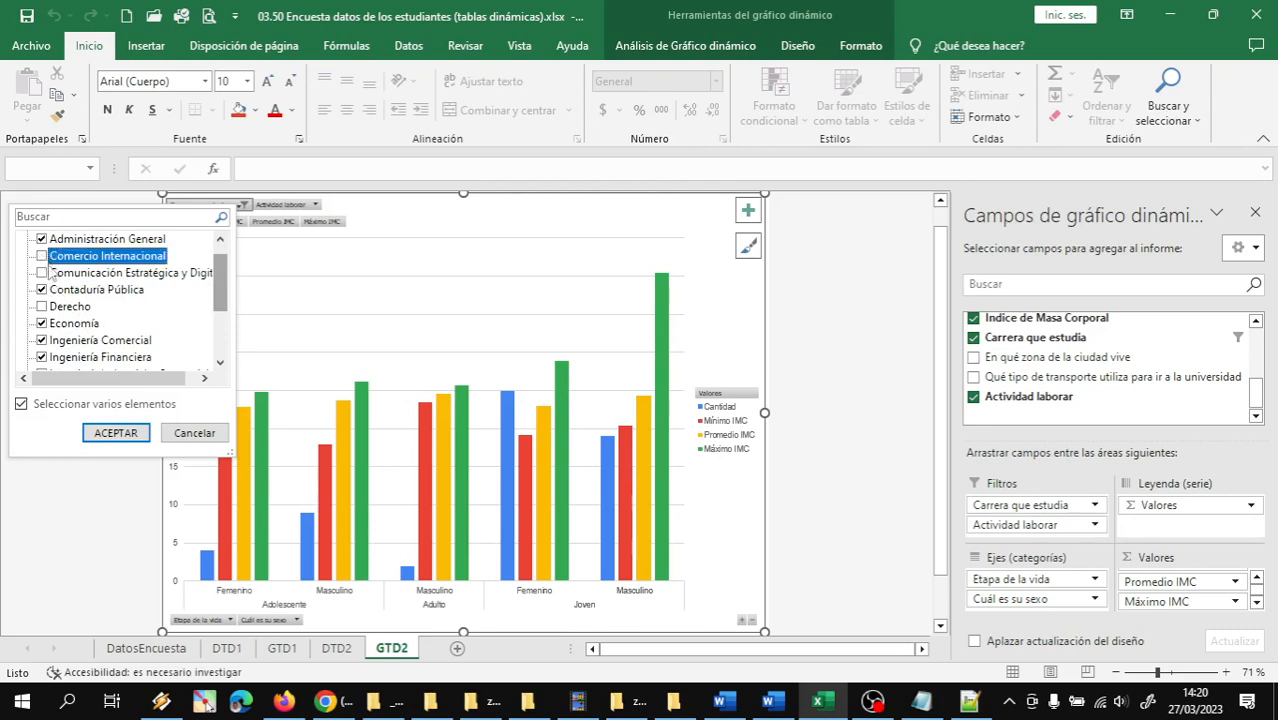
left_click(120, 440)
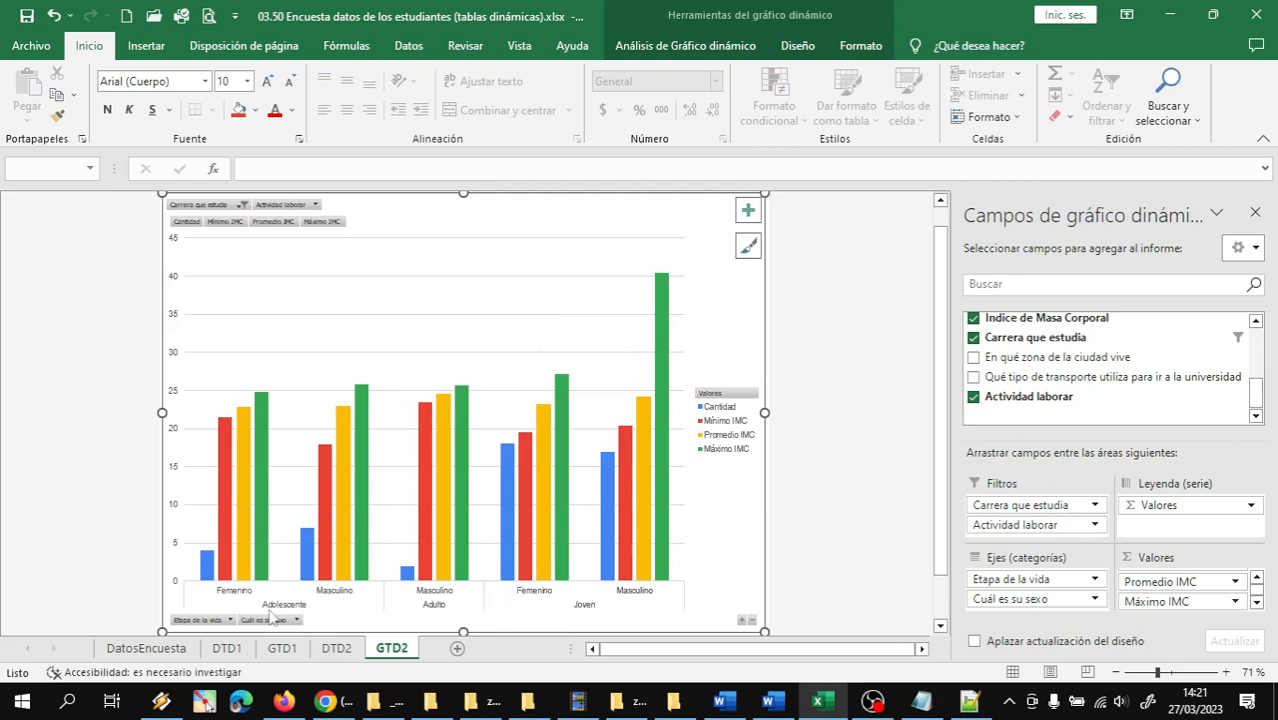
- Exclude Adulto from the Etapa de la vida categories on the GTD2 chart
left_click(231, 620)
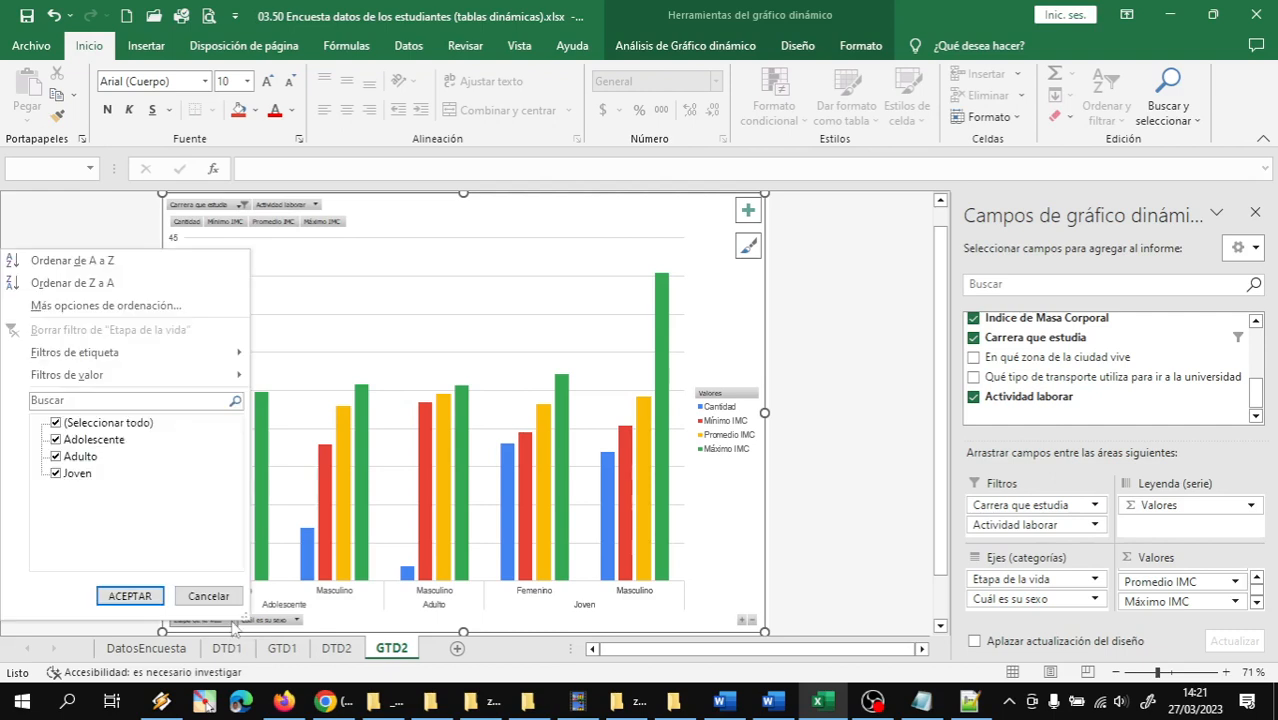
left_click(57, 457)
left_click(129, 595)
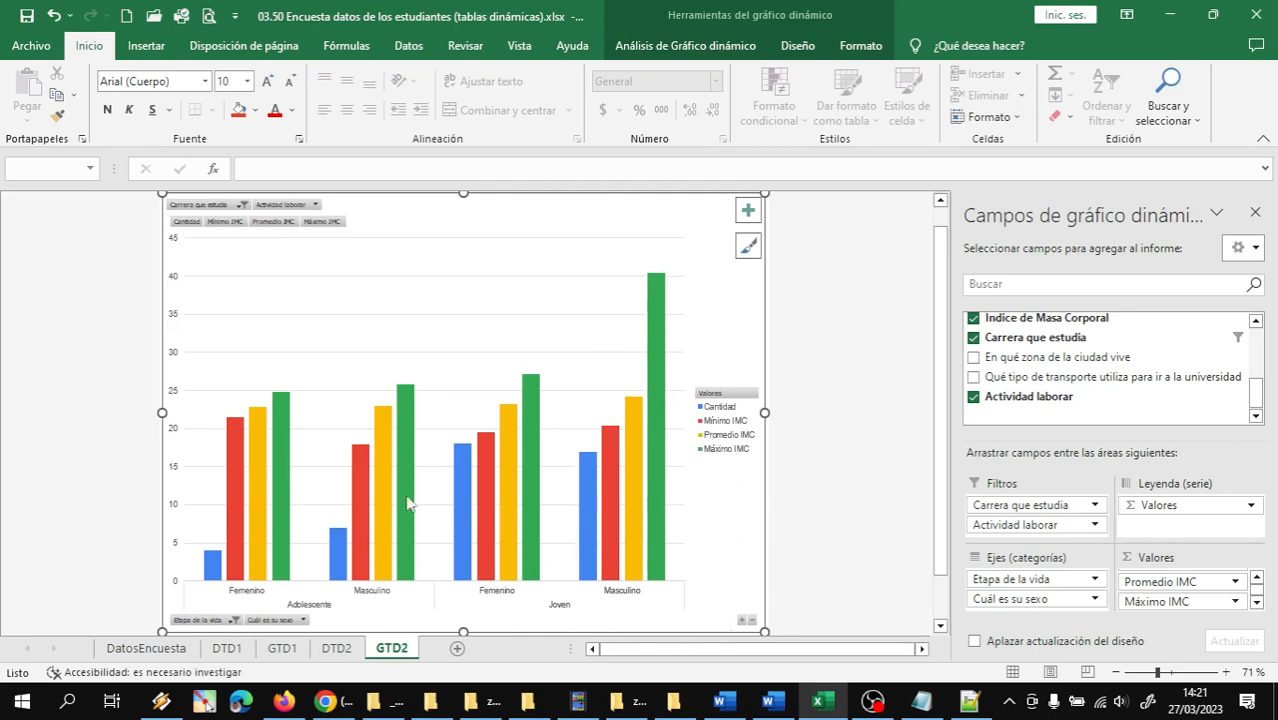
- Include Comercio Internacional again in the Carrera que estudia filter of the DTD2 pivot table
left_click(338, 650)
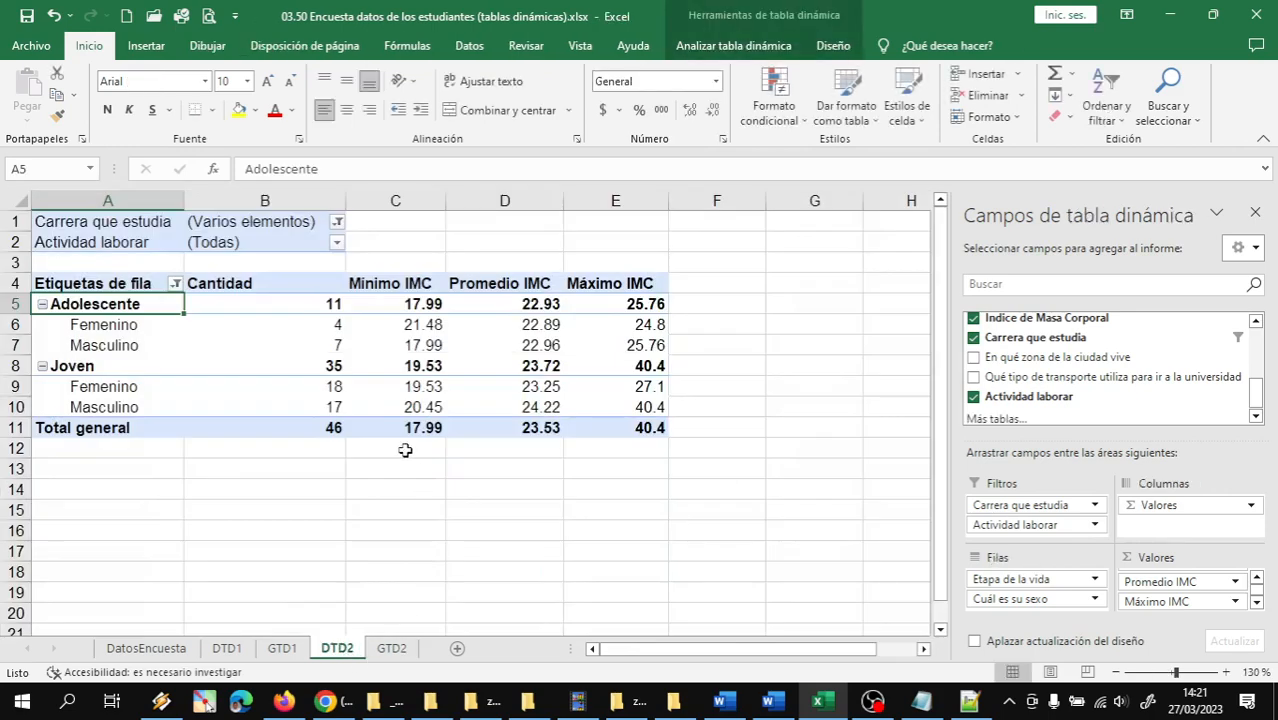
mouse_move(277, 346)
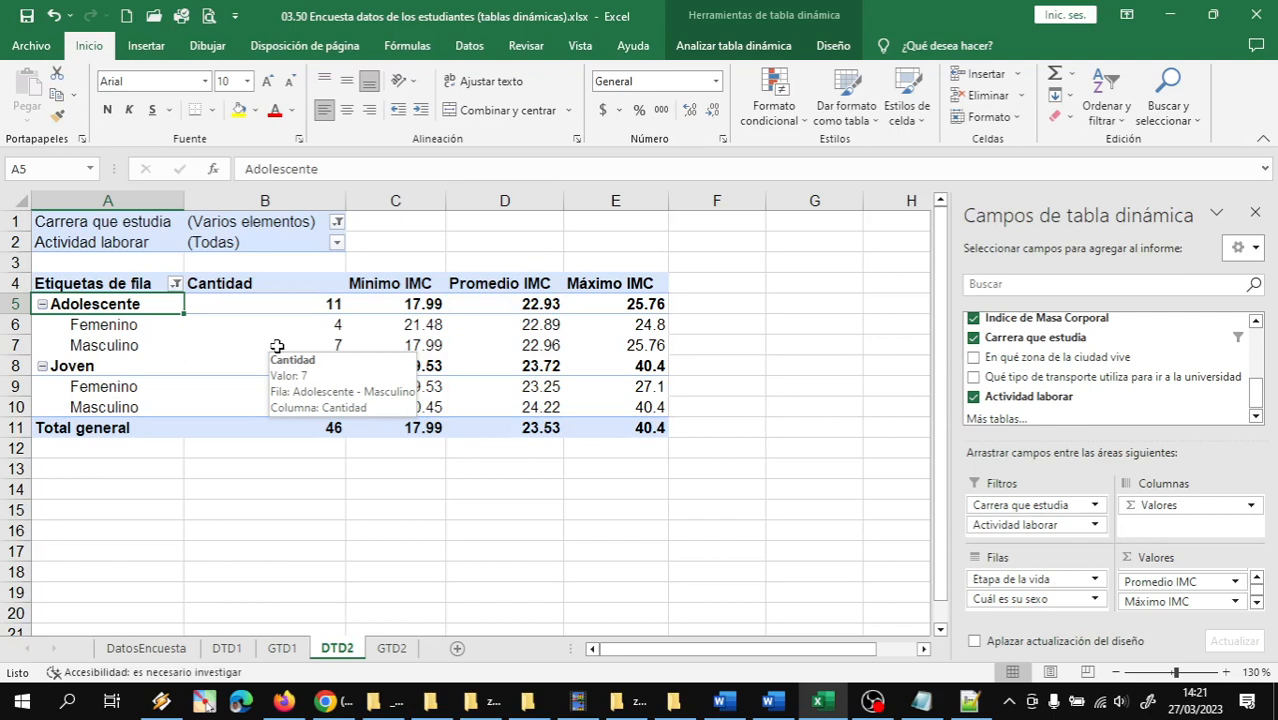
left_click(337, 223)
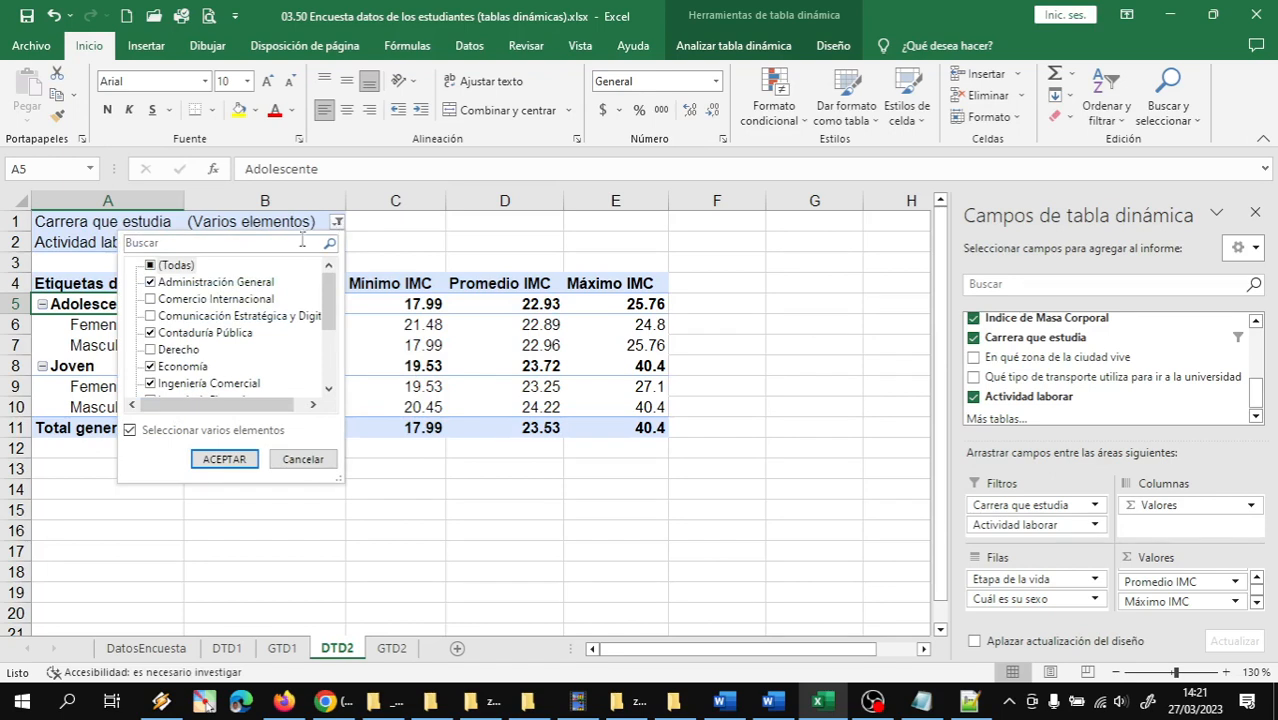
left_click(151, 299)
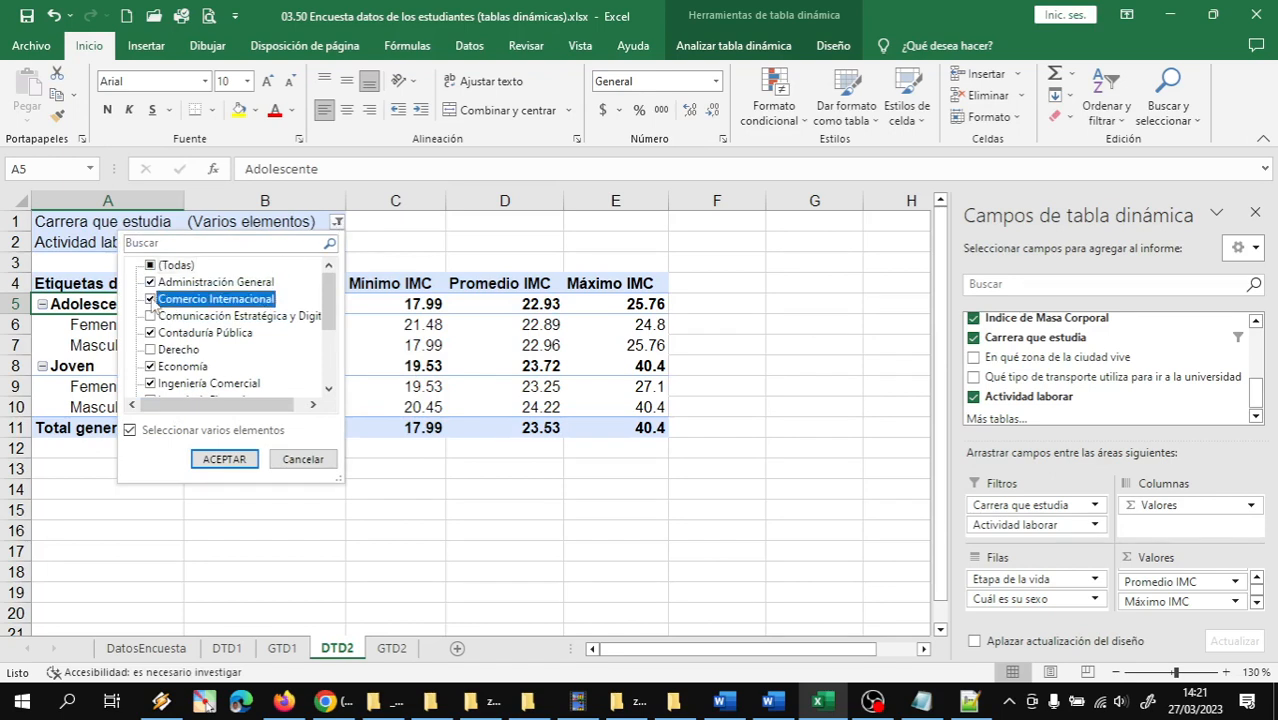
left_click(228, 461)
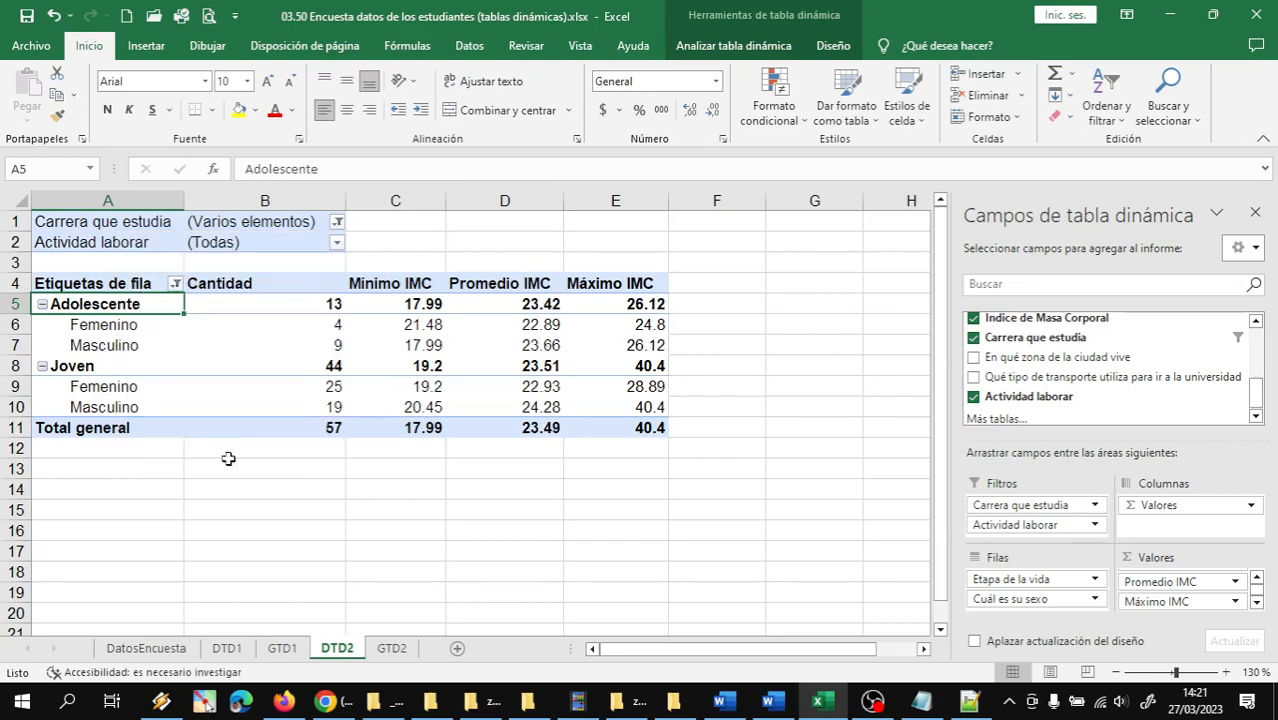
left_click(300, 327)
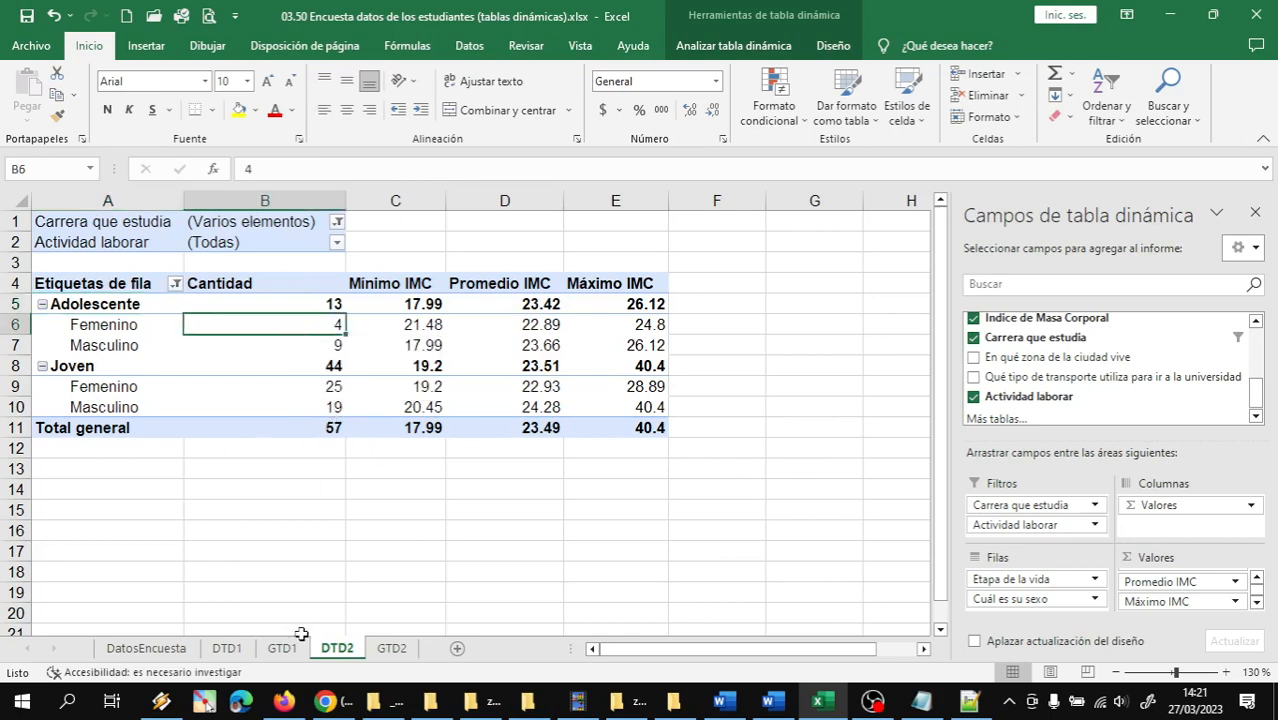
- Add a data table (Tabla de datos) and data labels (Etiquetas de datos) to the GTD2 chart
left_click(392, 649)
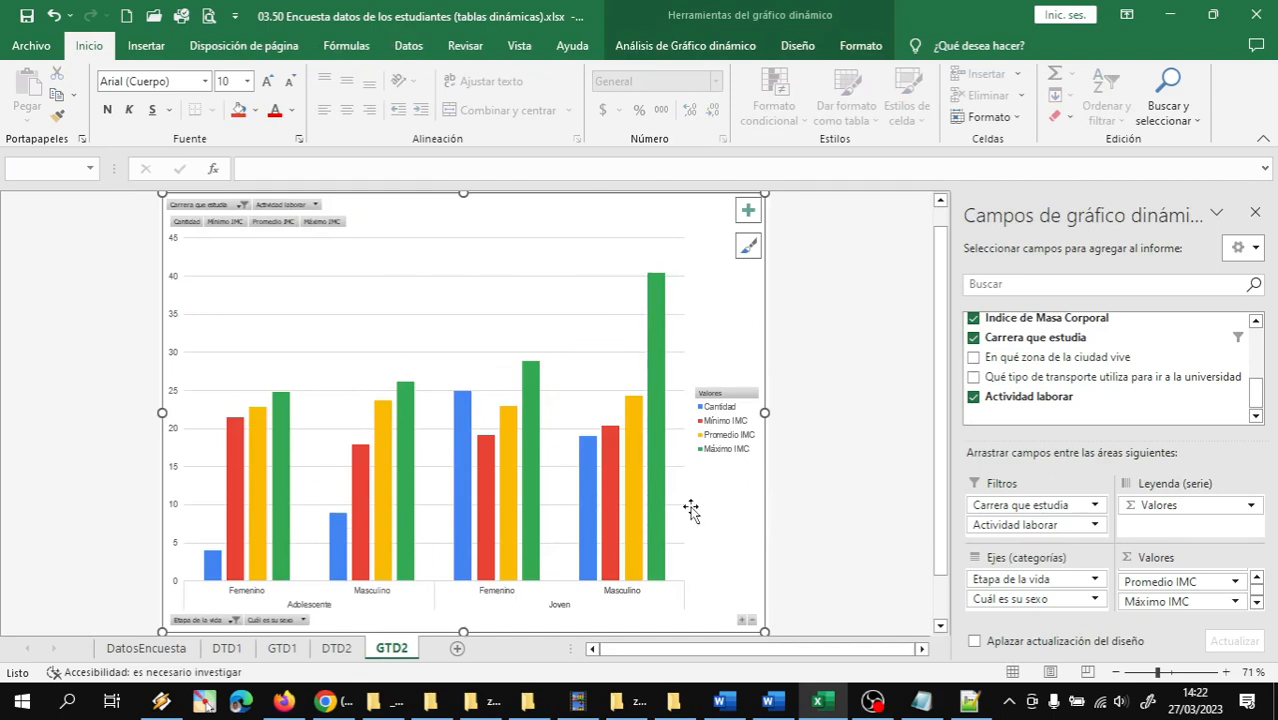
left_click(748, 210)
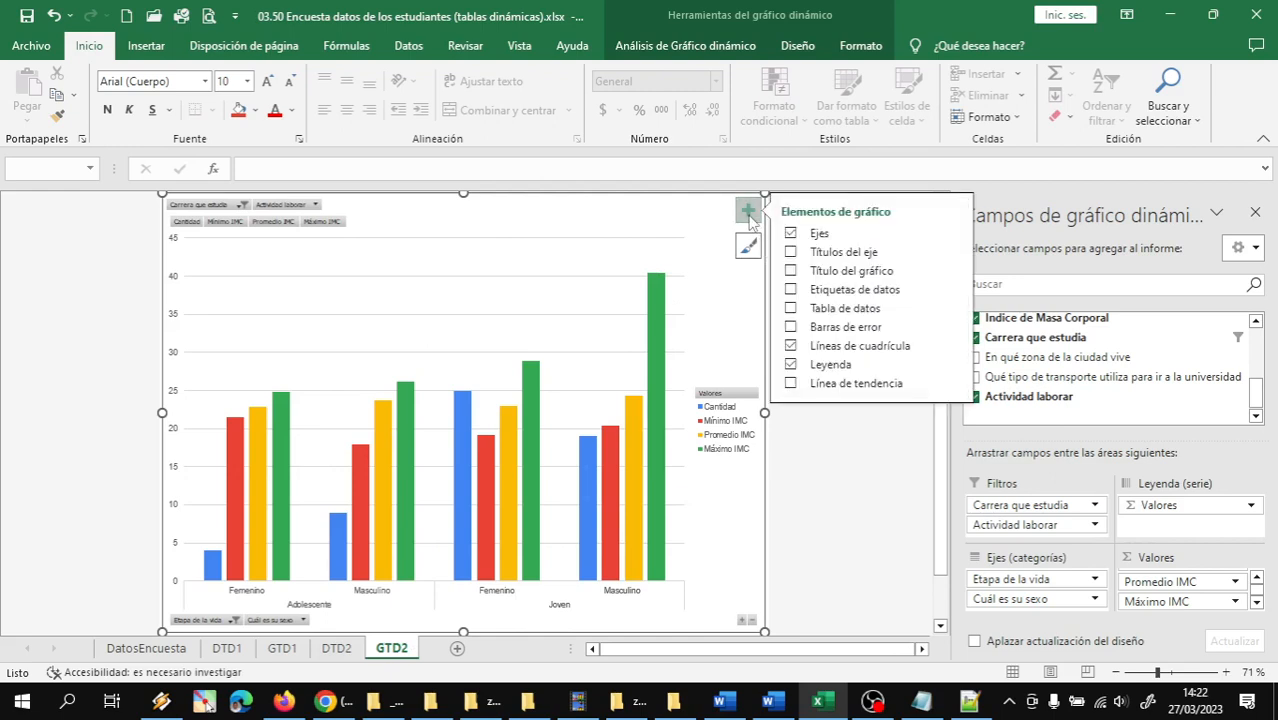
left_click(791, 310)
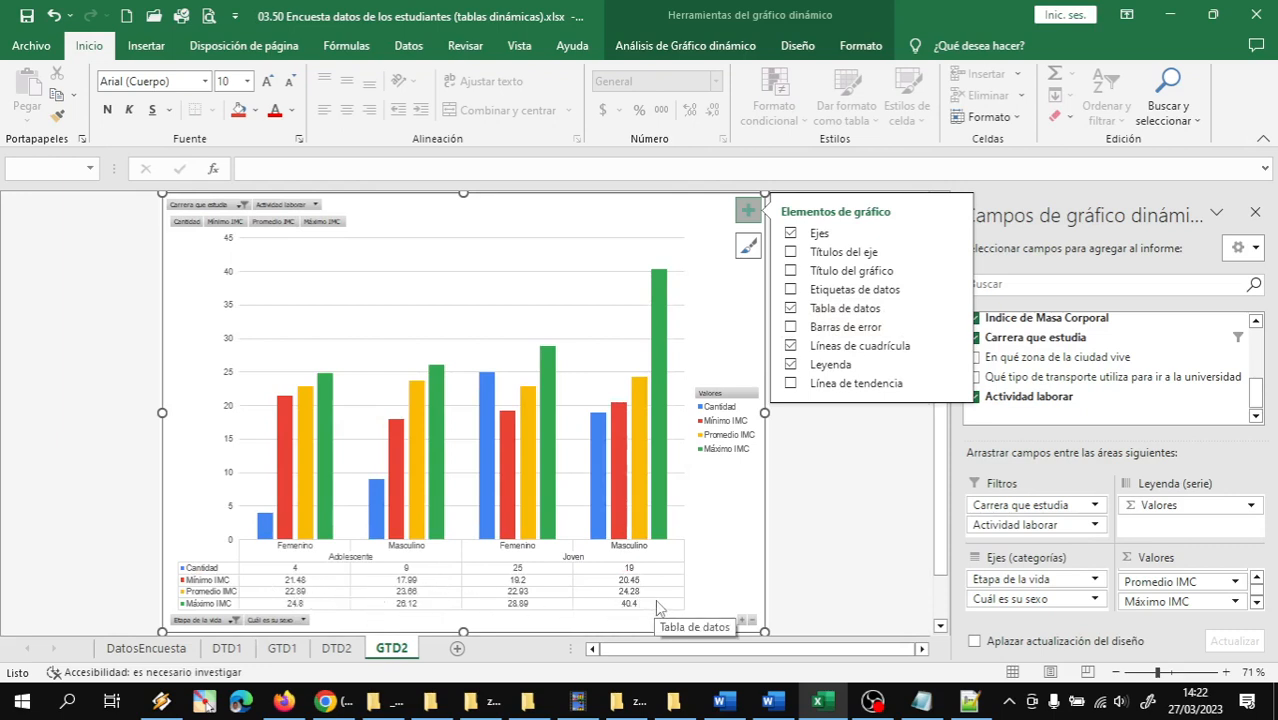
left_click(790, 290)
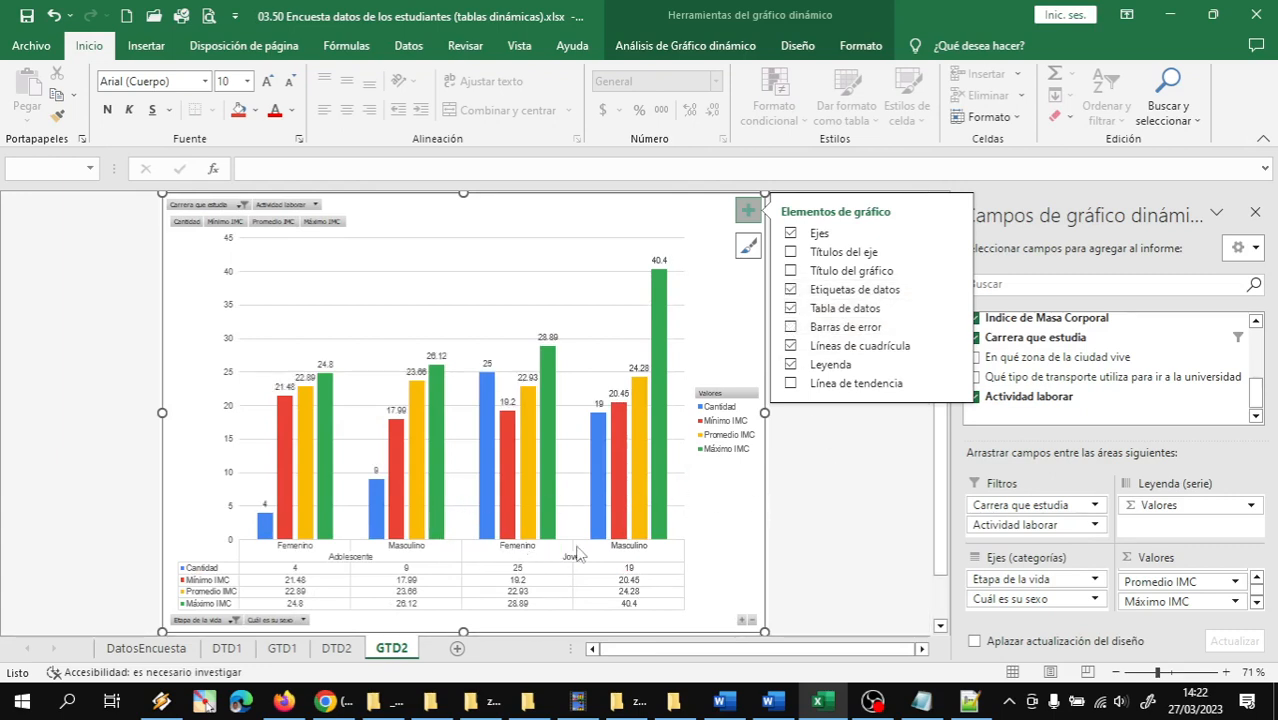
left_click(856, 536)
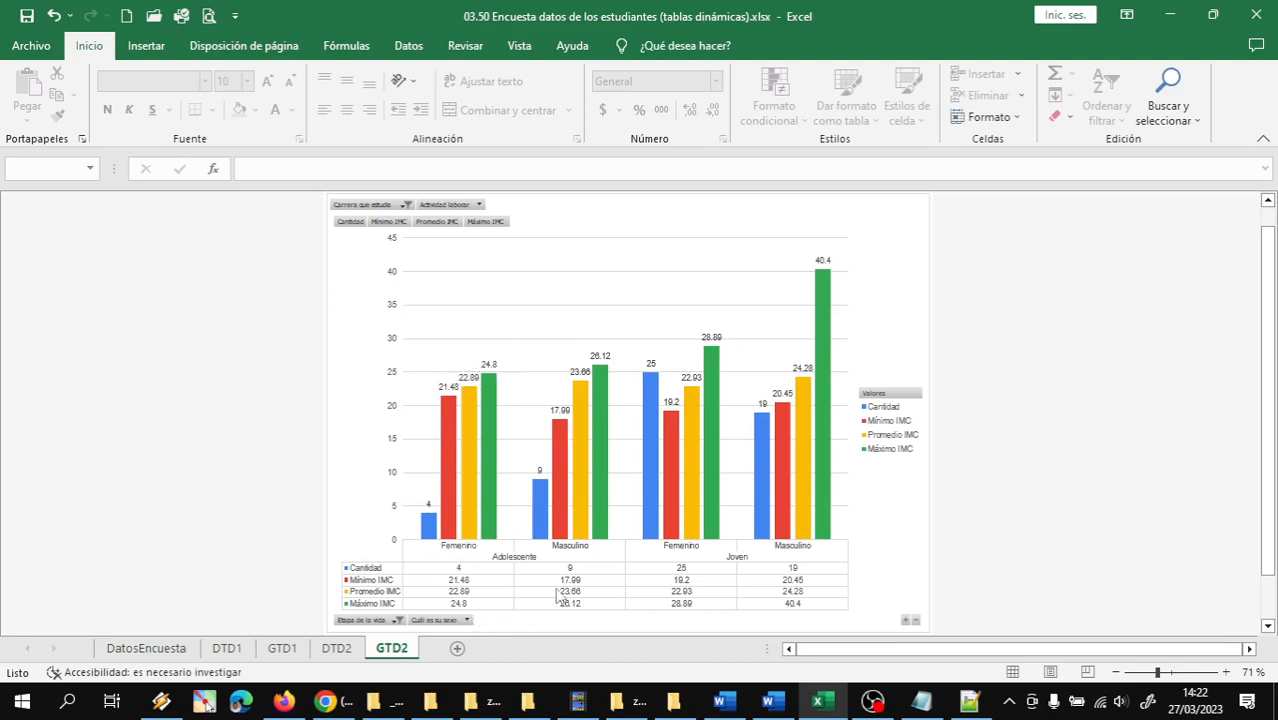
- Remove the data table from the GTD2 chart, keeping the data labels on the columns
left_click(891, 246)
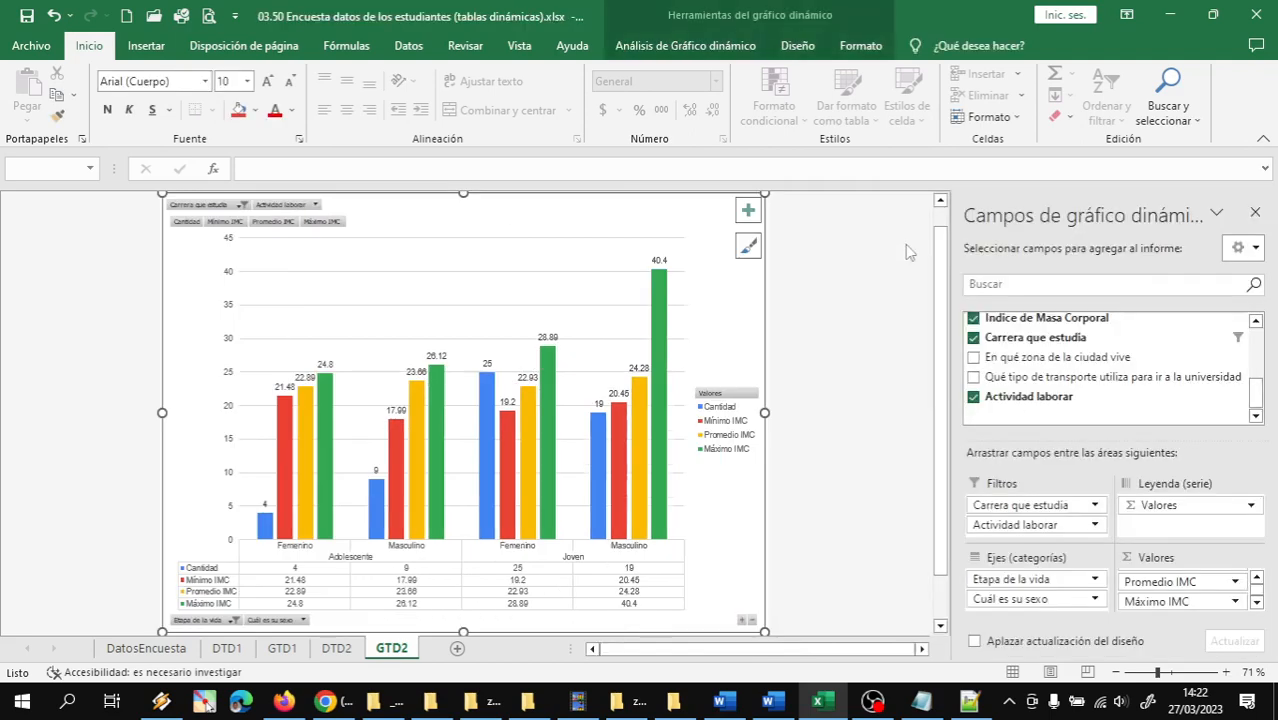
left_click(748, 210)
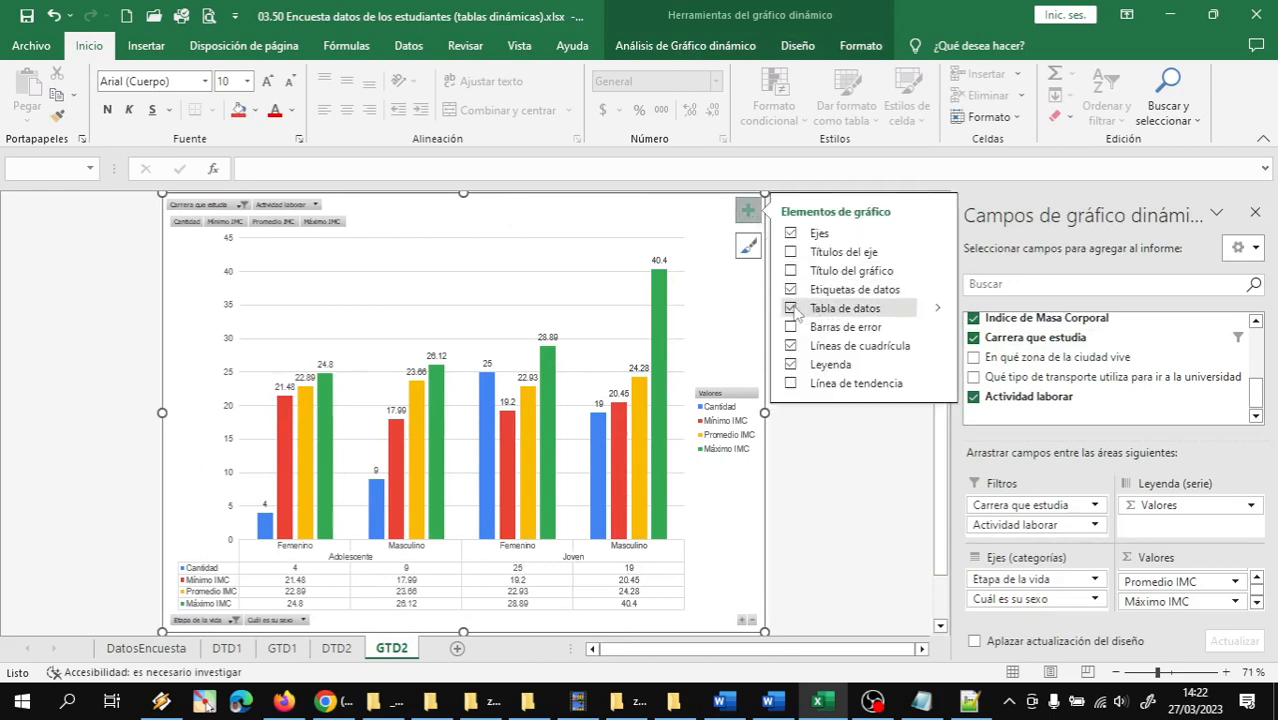
left_click(791, 310)
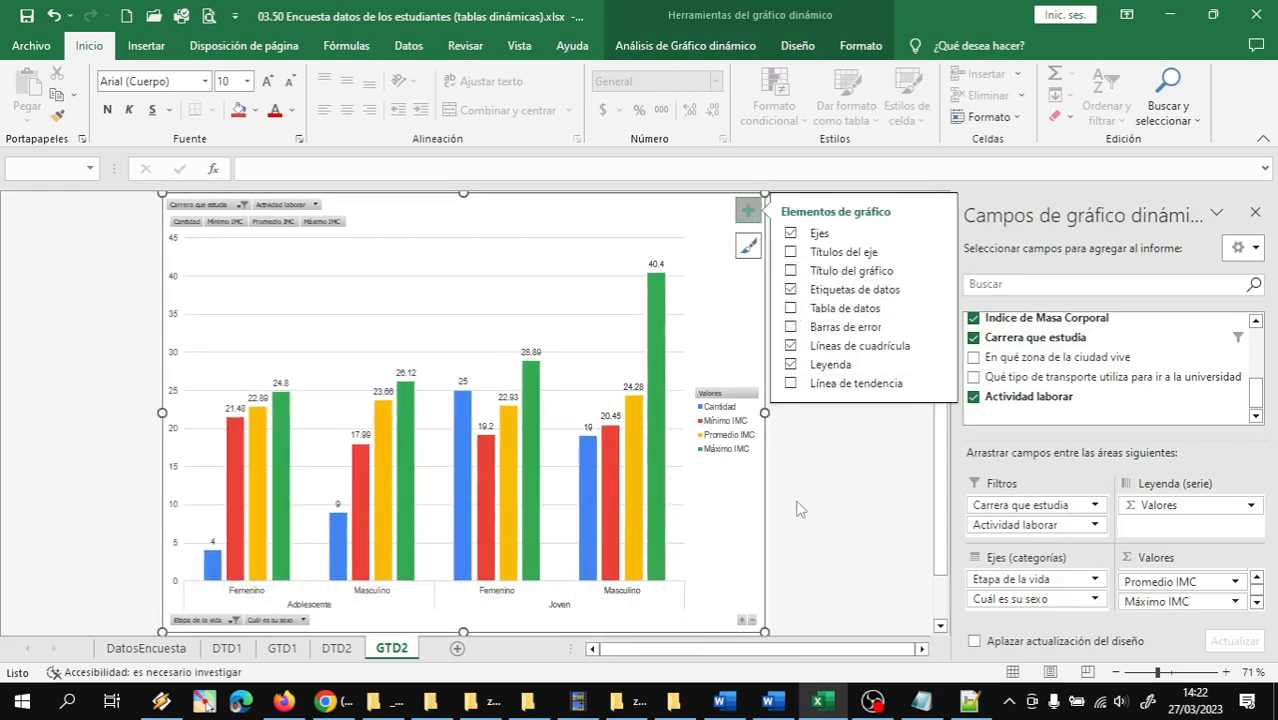
left_click(822, 515)
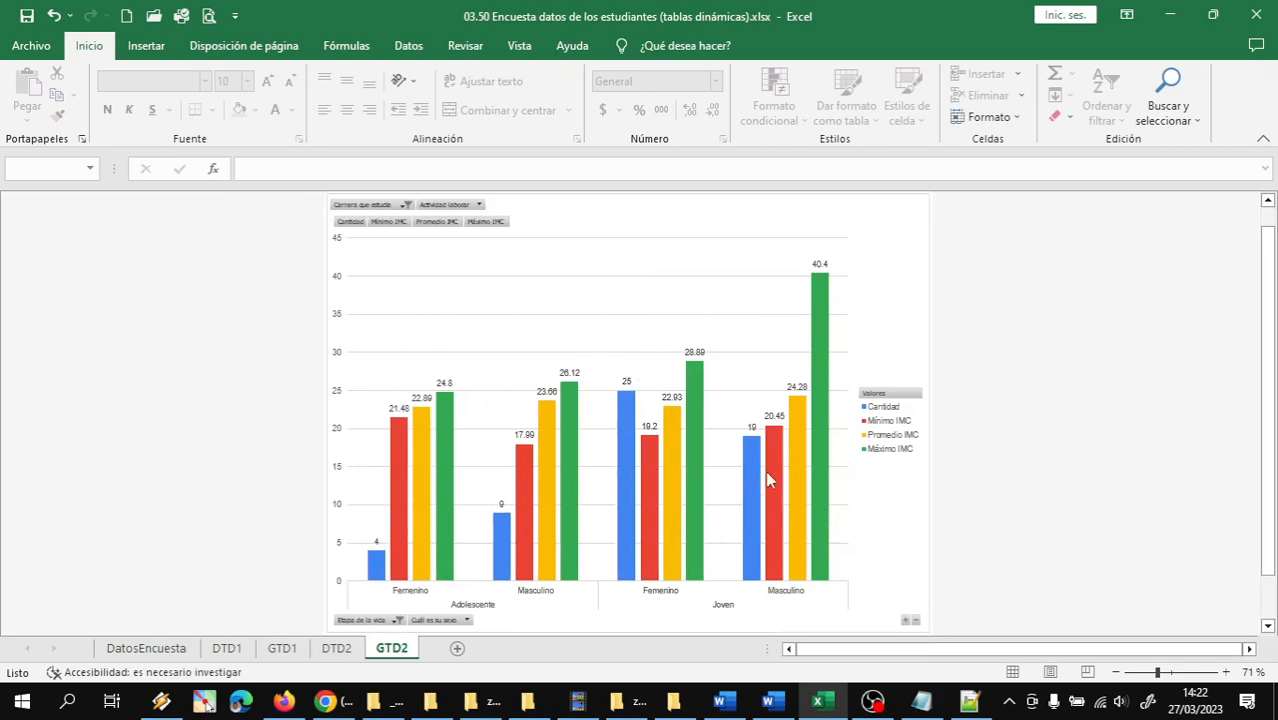
- Compare the GTD2 chart with the filtered DTD2 pivot table
left_click(879, 213)
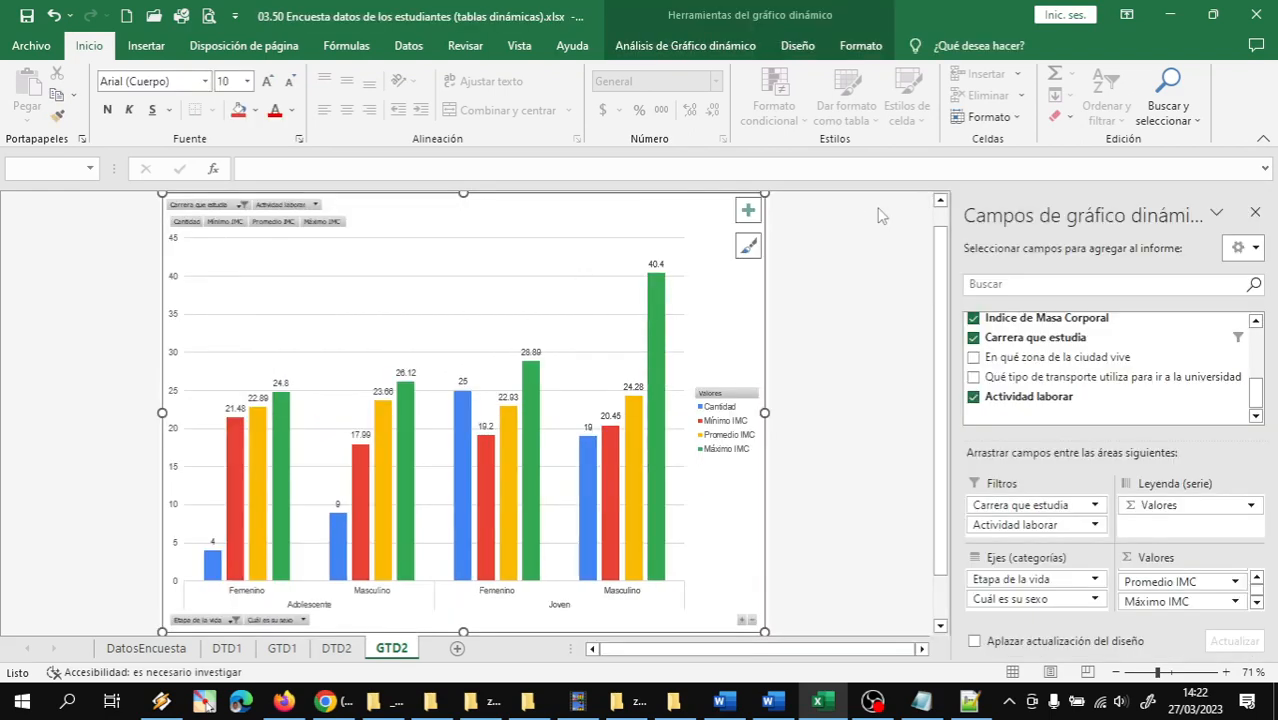
left_click(810, 245)
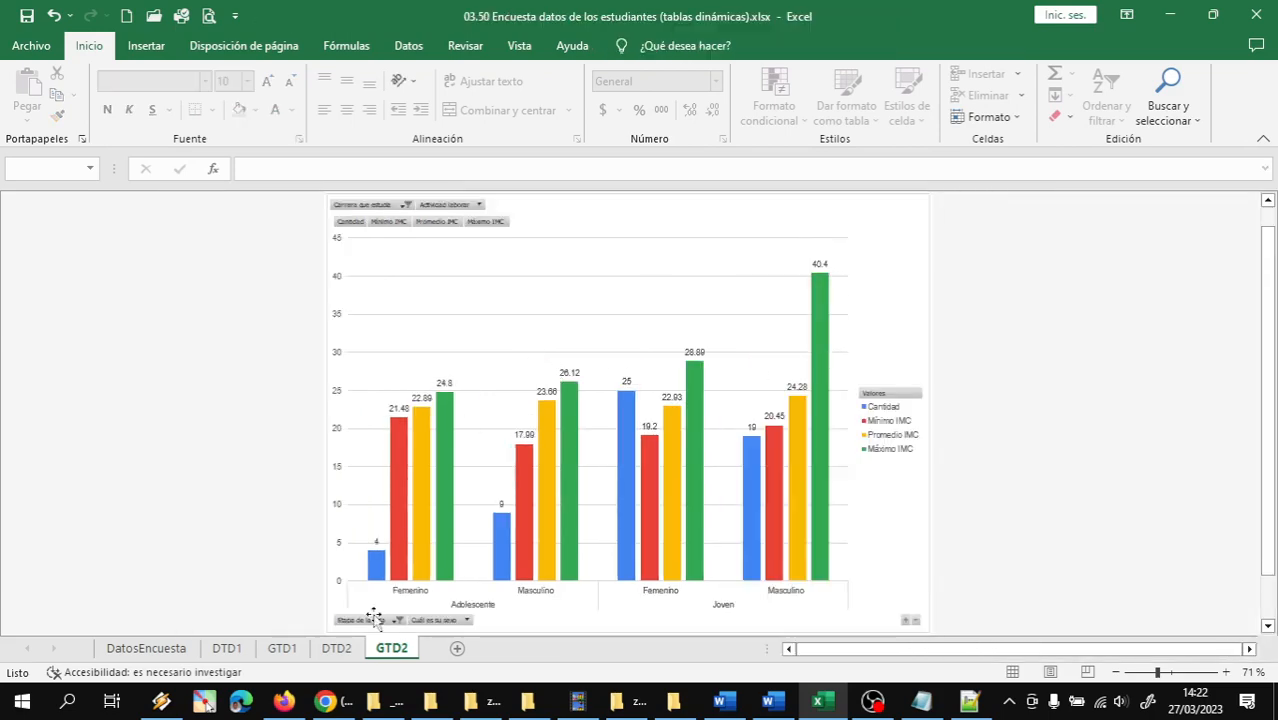
left_click(337, 649)
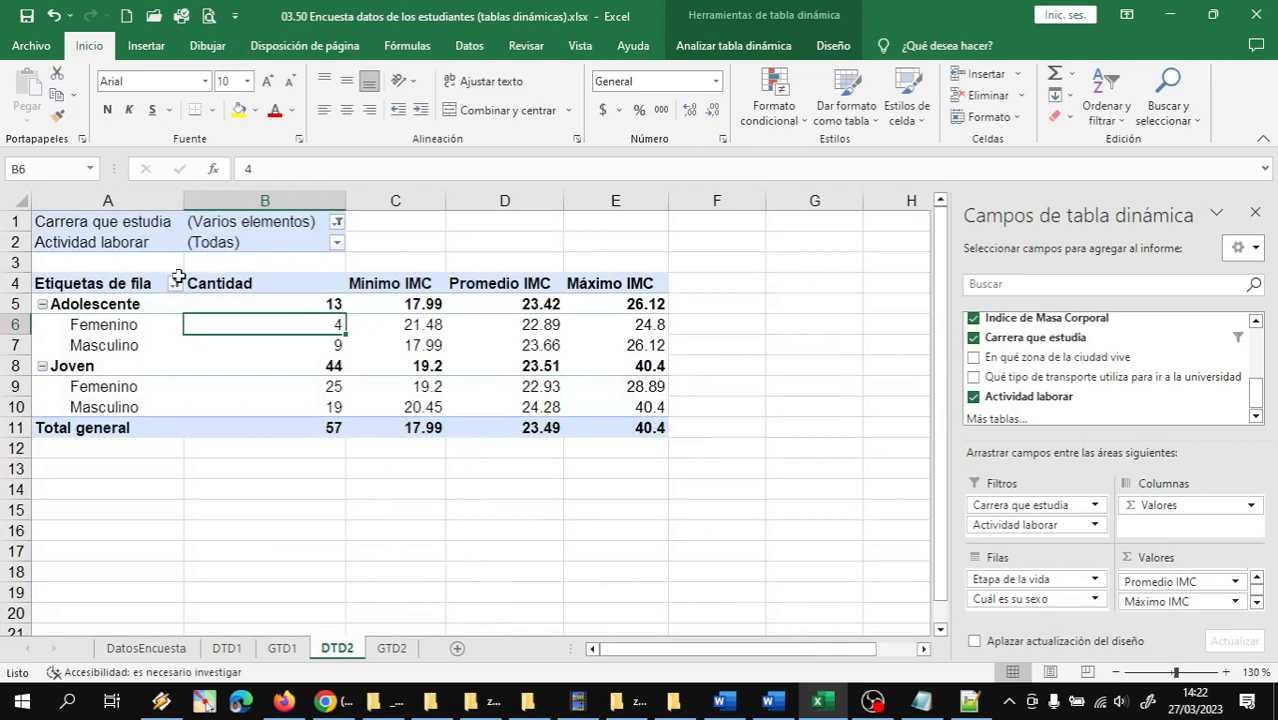
left_click(391, 648)
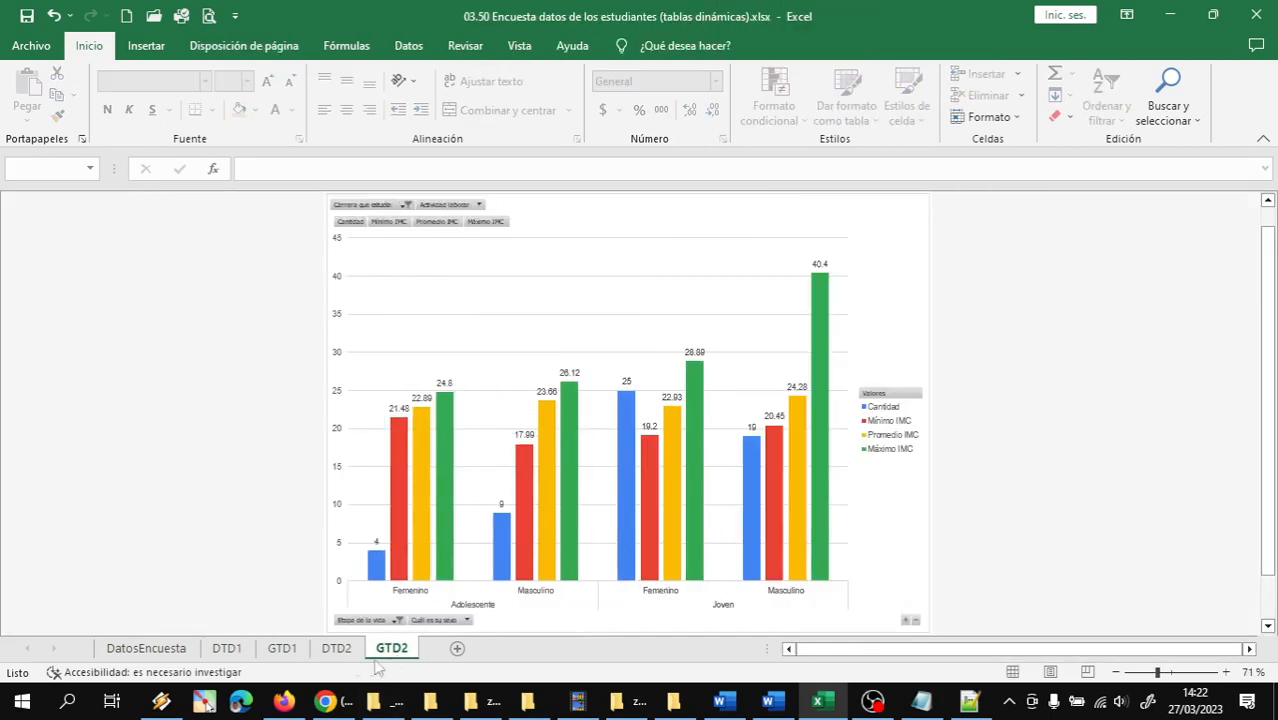
- Capture a full-screen screenshot of the DTD2 sheet with its filtered pivot table
left_click(336, 648)
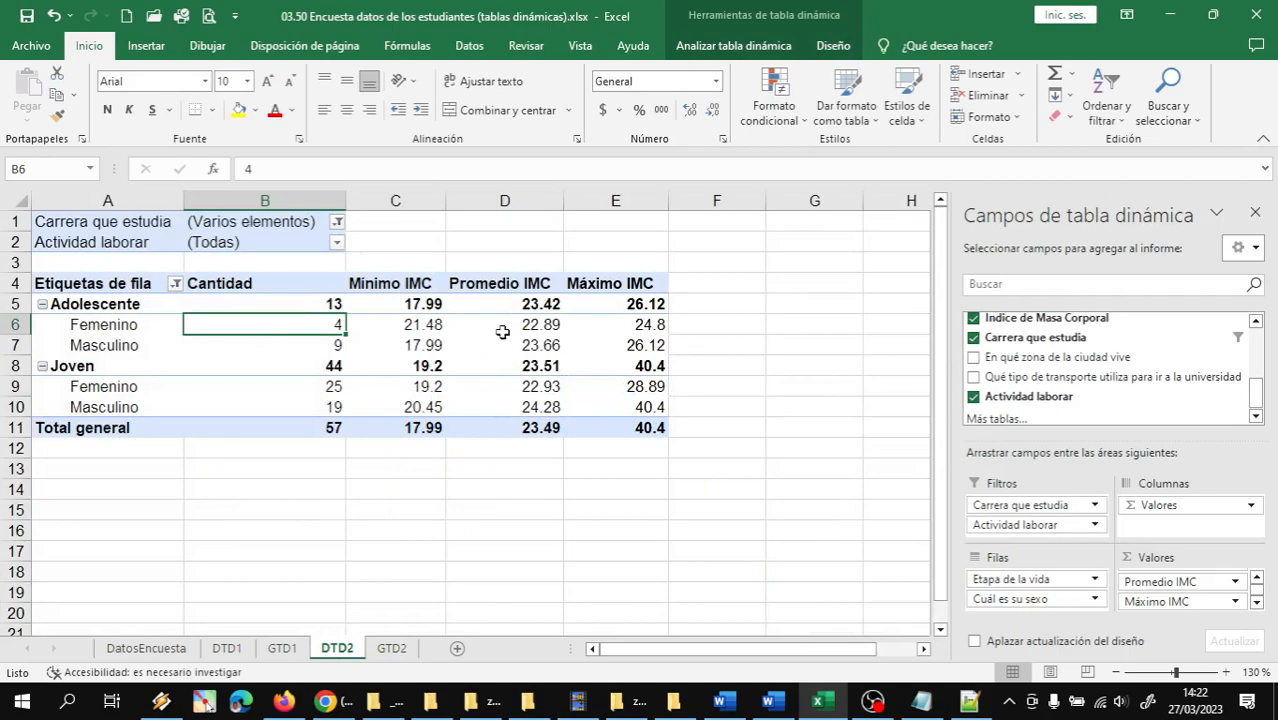
key("super+shift+s")
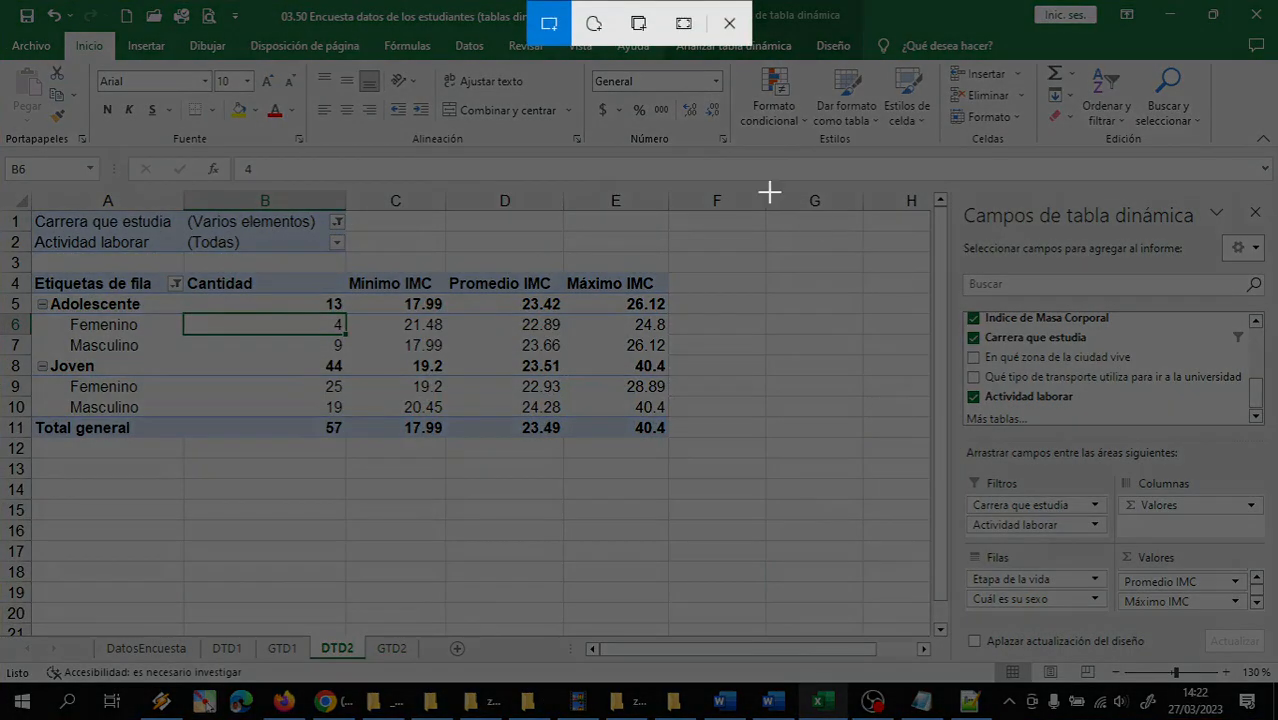
left_click(684, 20)
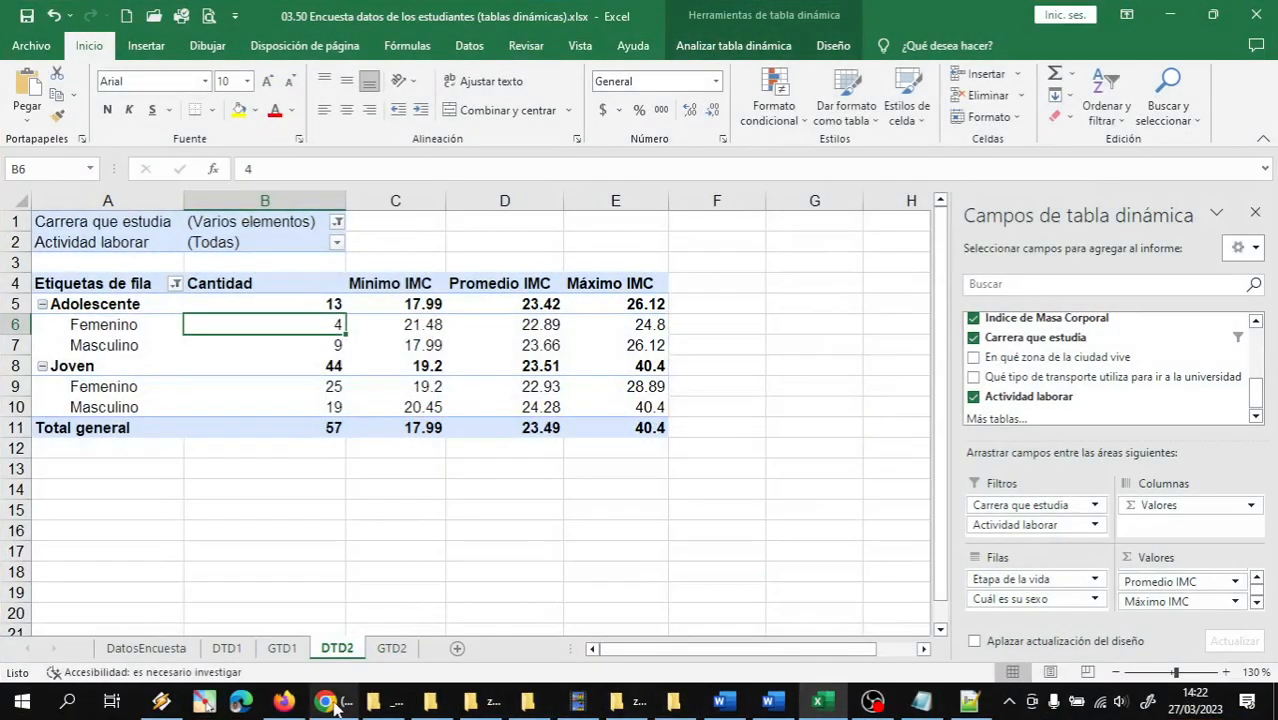
- Send the captured screenshot to the INT.INFORMÁTICA_H group in WhatsApp Web, and return to the Excel workbook
left_click(330, 702)
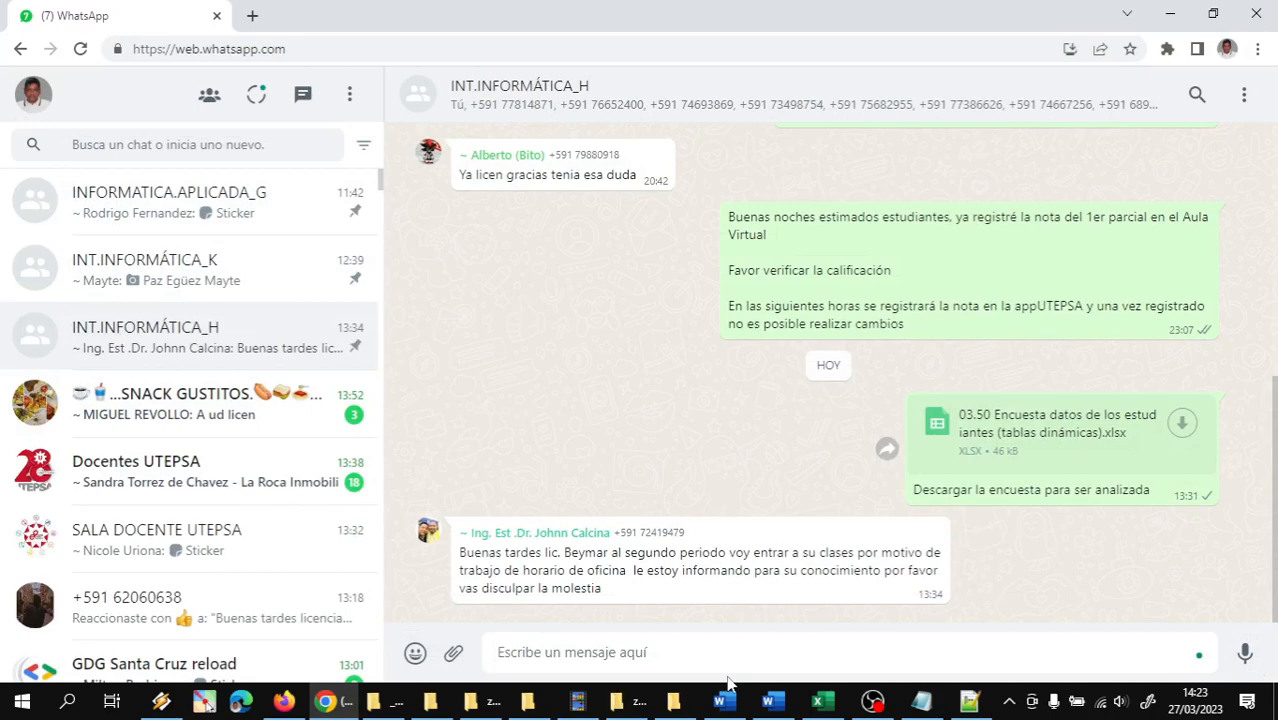
key("ctrl+v")
key("Return")
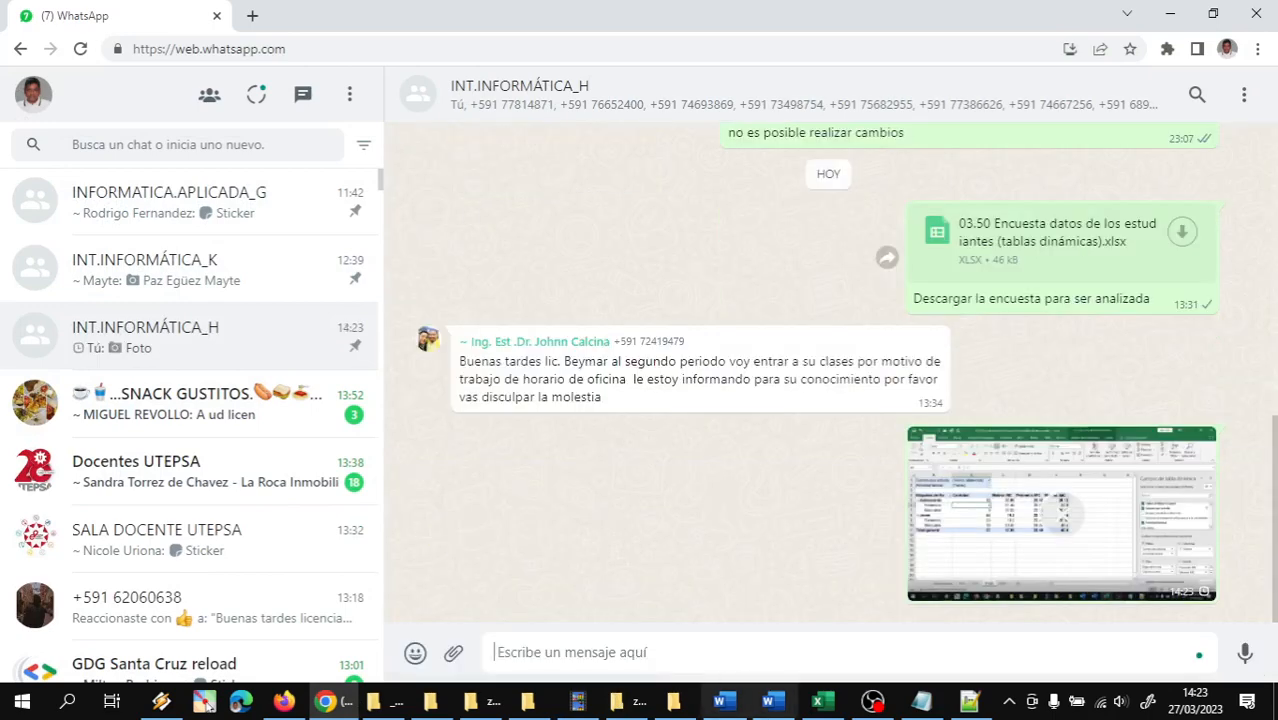
mouse_move(838, 708)
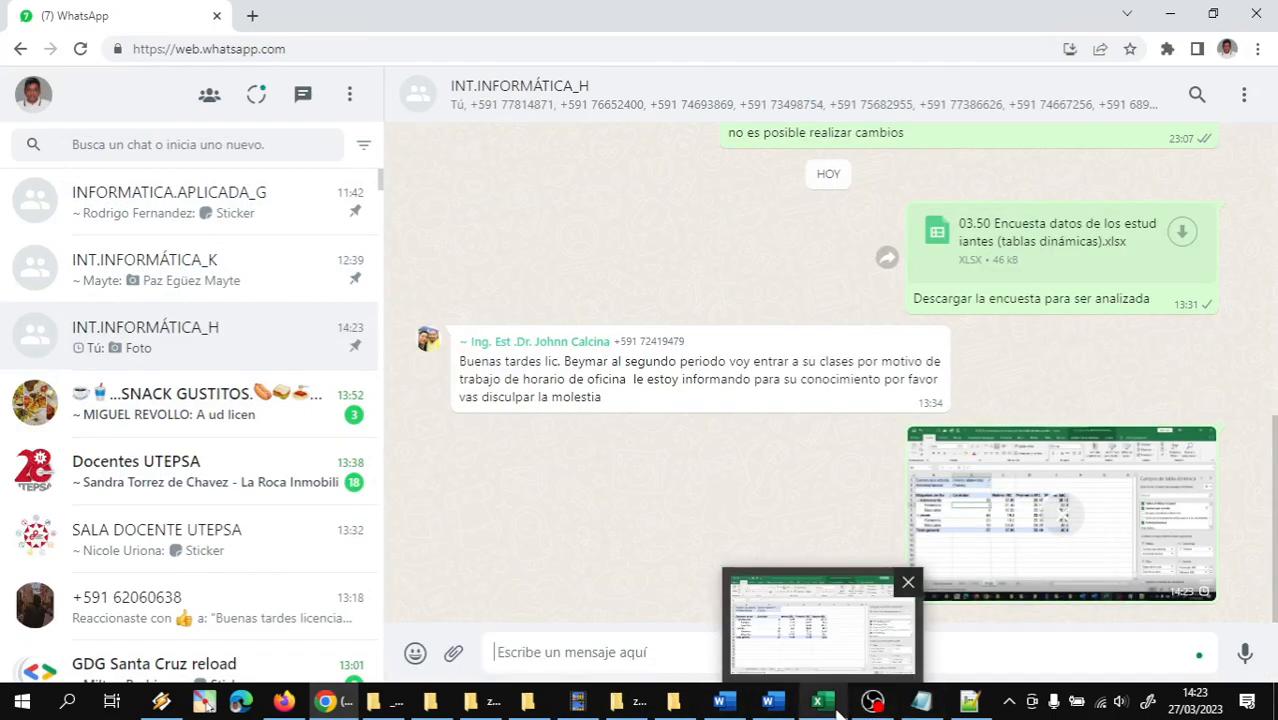
left_click(829, 713)
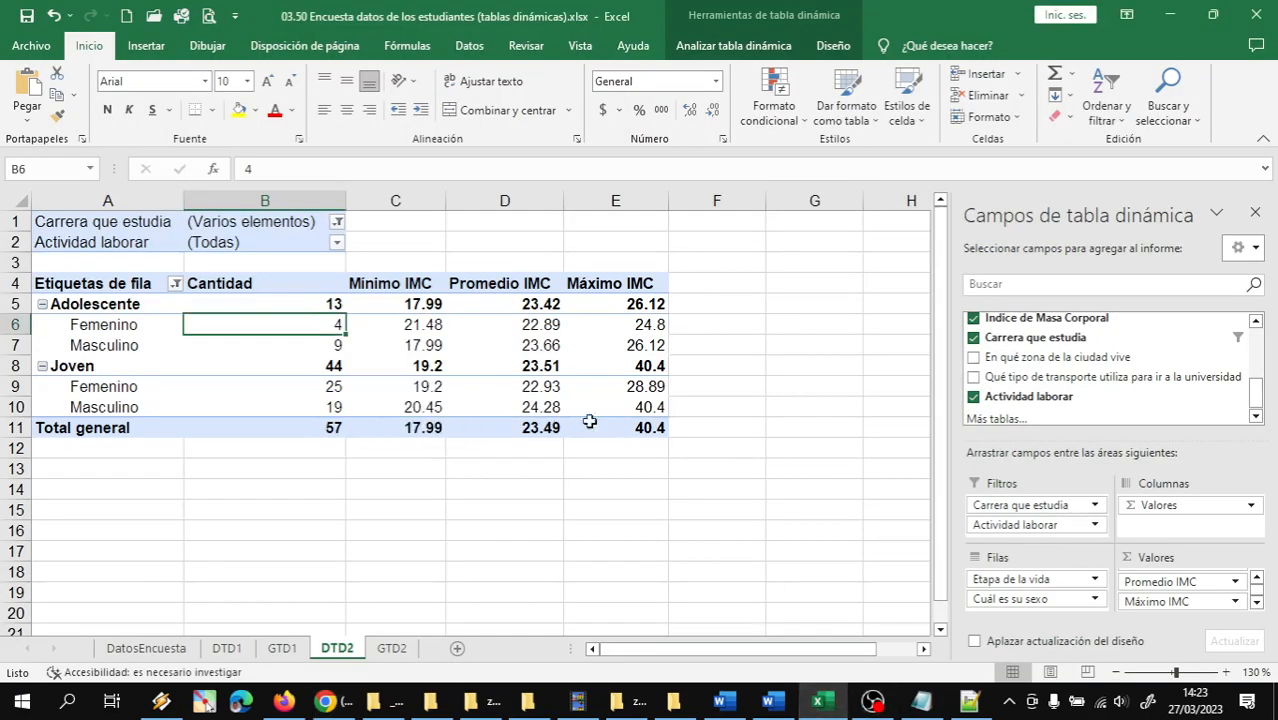
left_click(876, 703)
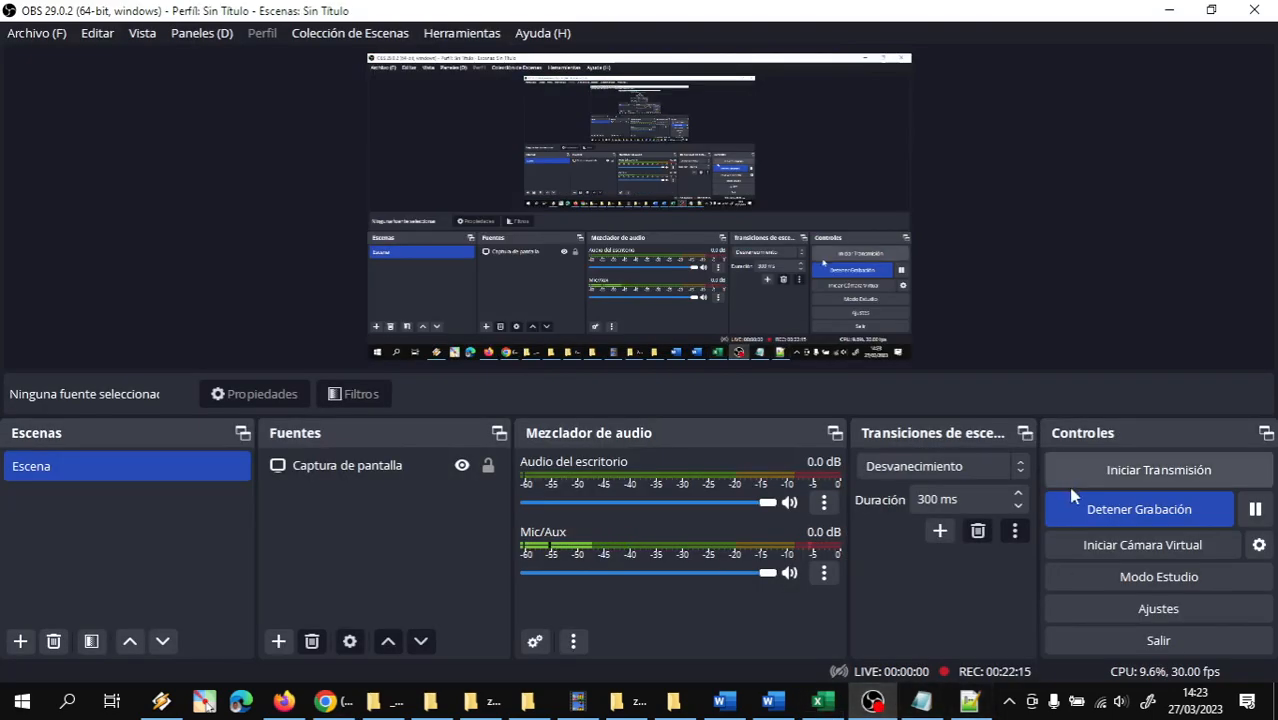